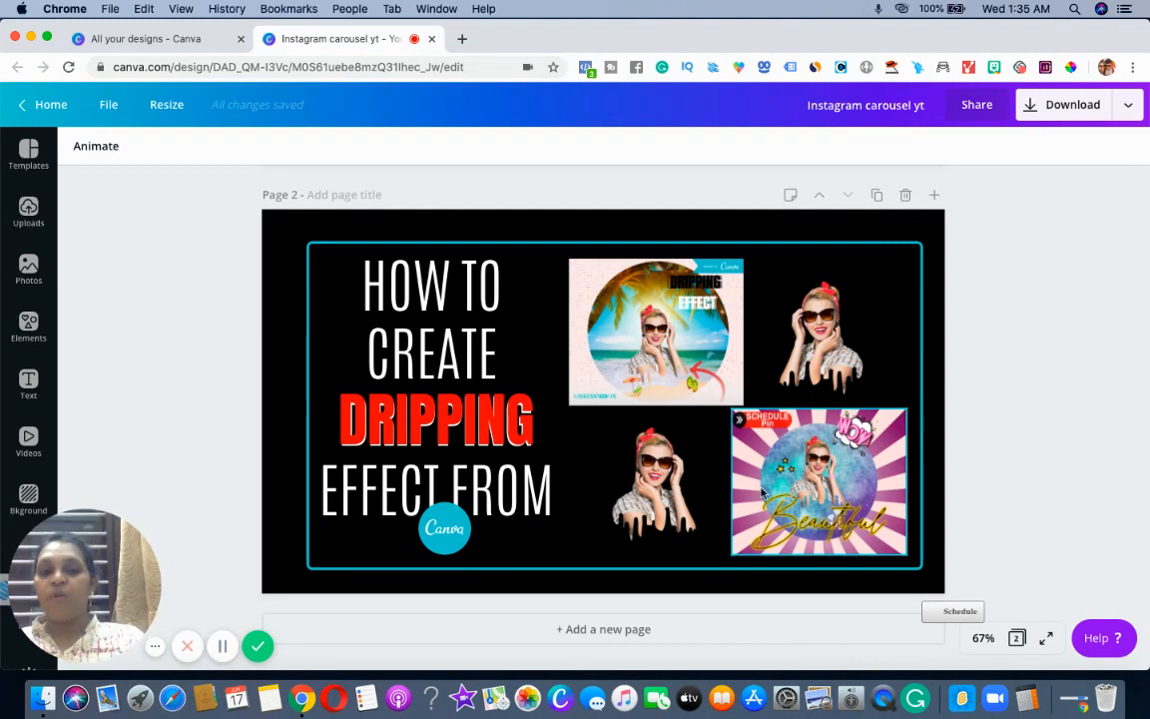
- Reposition the two dripping cutouts on page 2, moving the upper one slightly up and the lower one slightly to the left
click(840, 359)
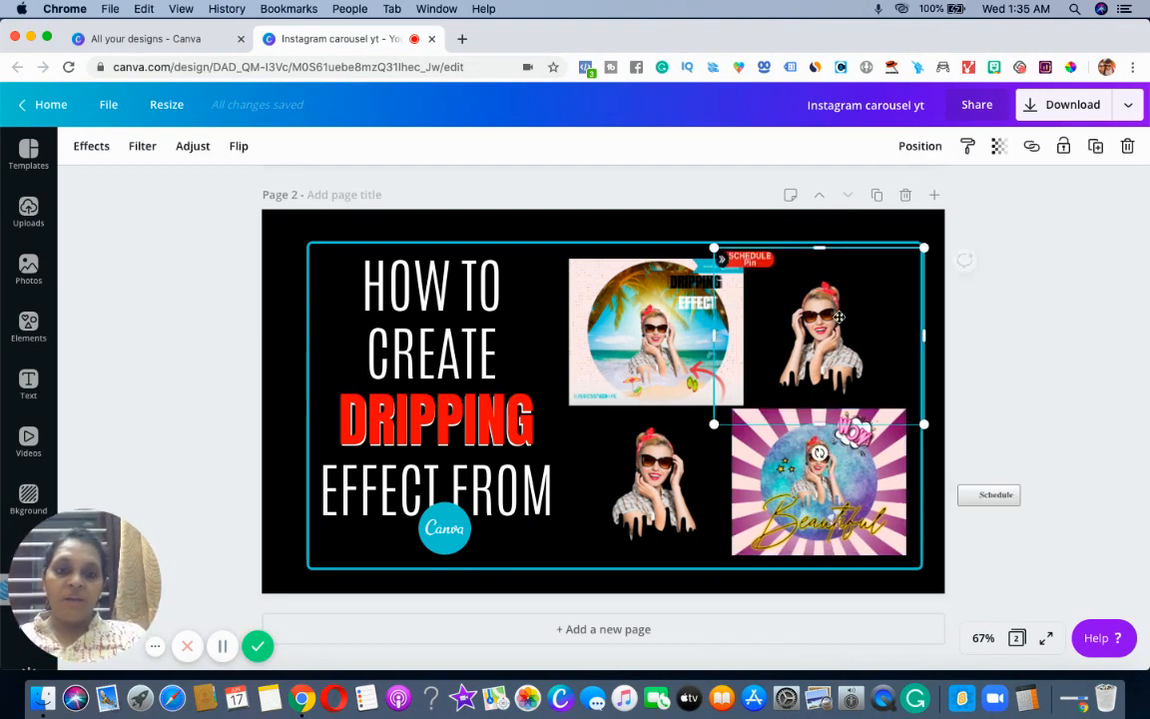
drag(840, 359, 820, 375)
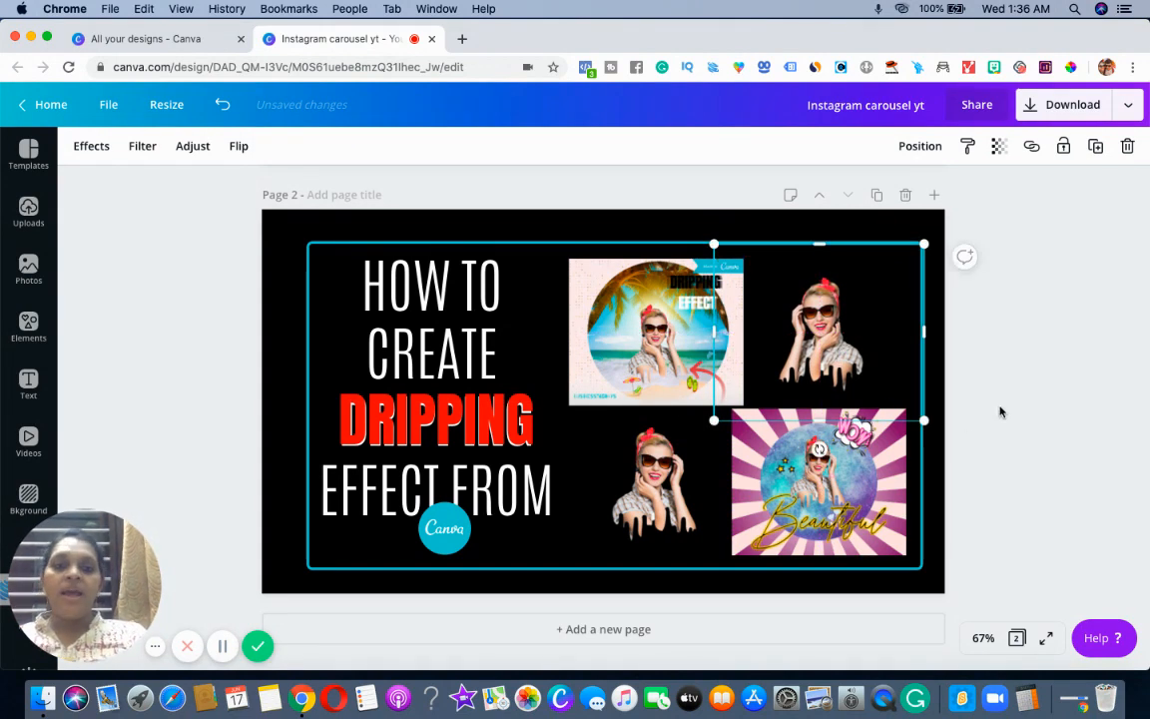
click(1043, 402)
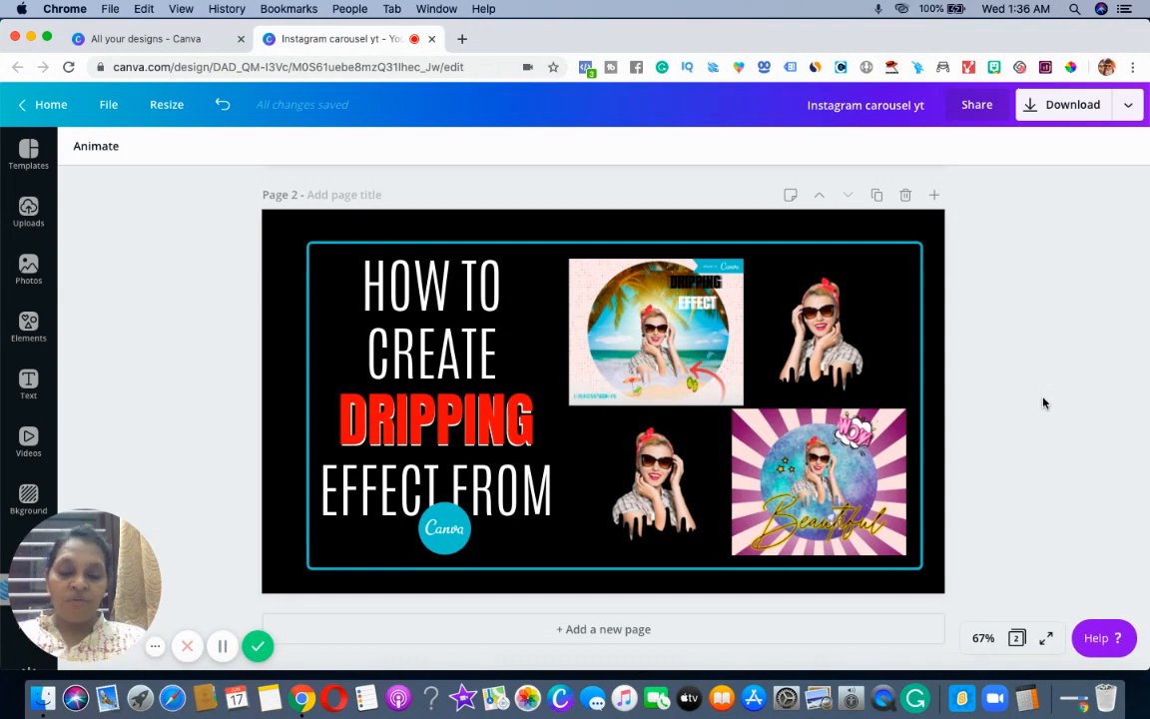
mouse_move(647, 475)
mouse_down()
mouse_move(630, 473)
mouse_move(652, 484)
mouse_up()
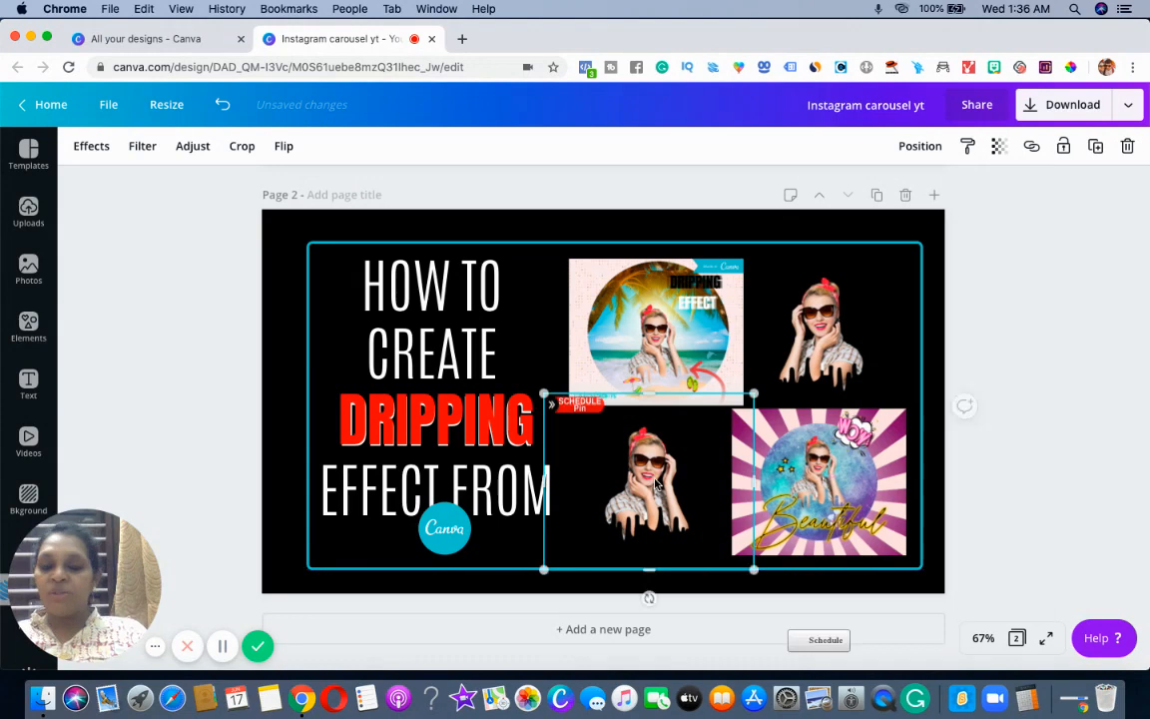
click(1022, 461)
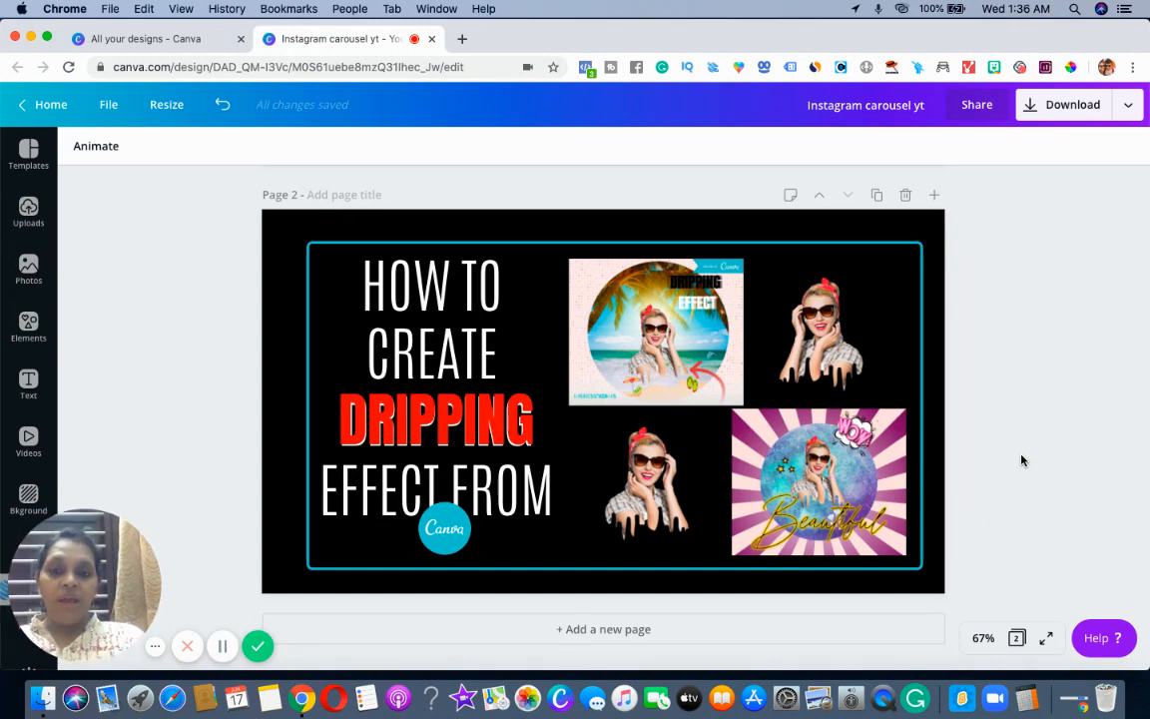
- Go to the overview of all designs and create a new blank Facebook Post design
click(122, 42)
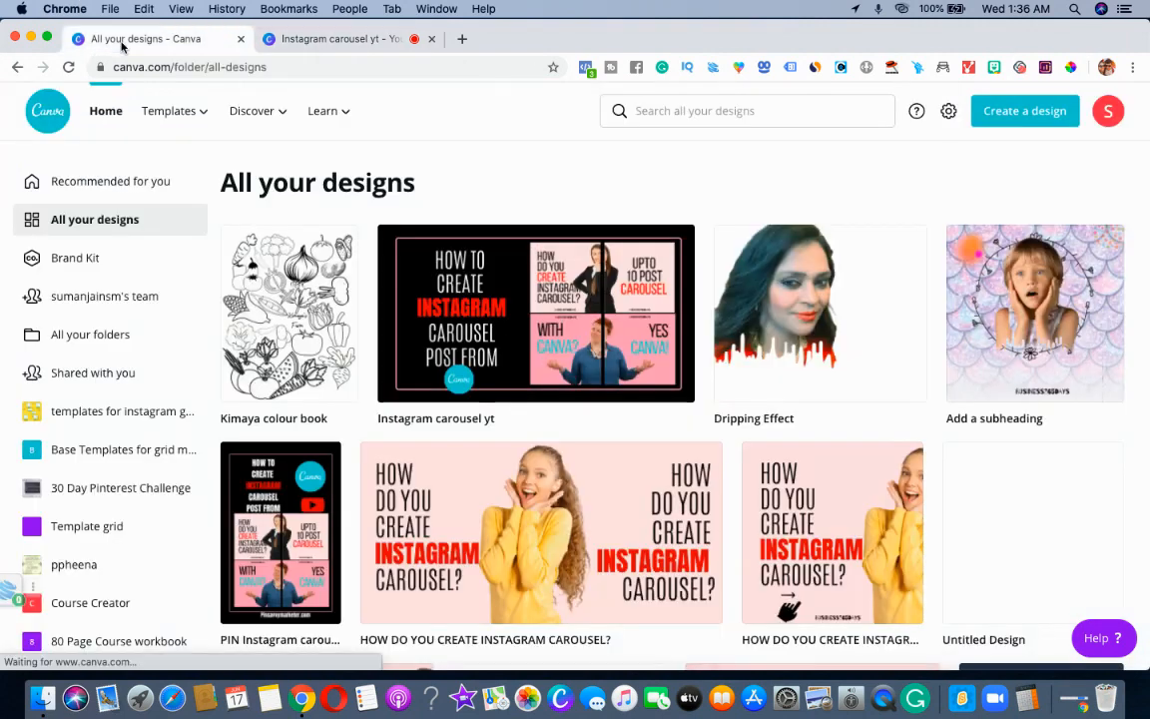
click(1013, 115)
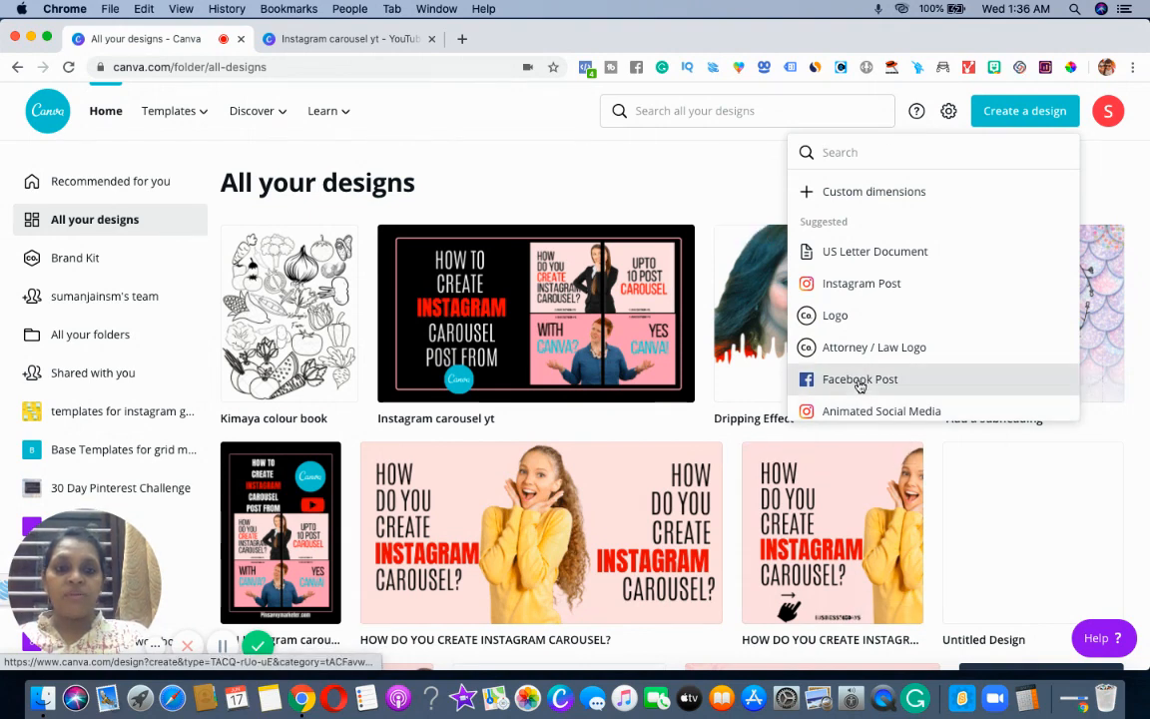
click(935, 380)
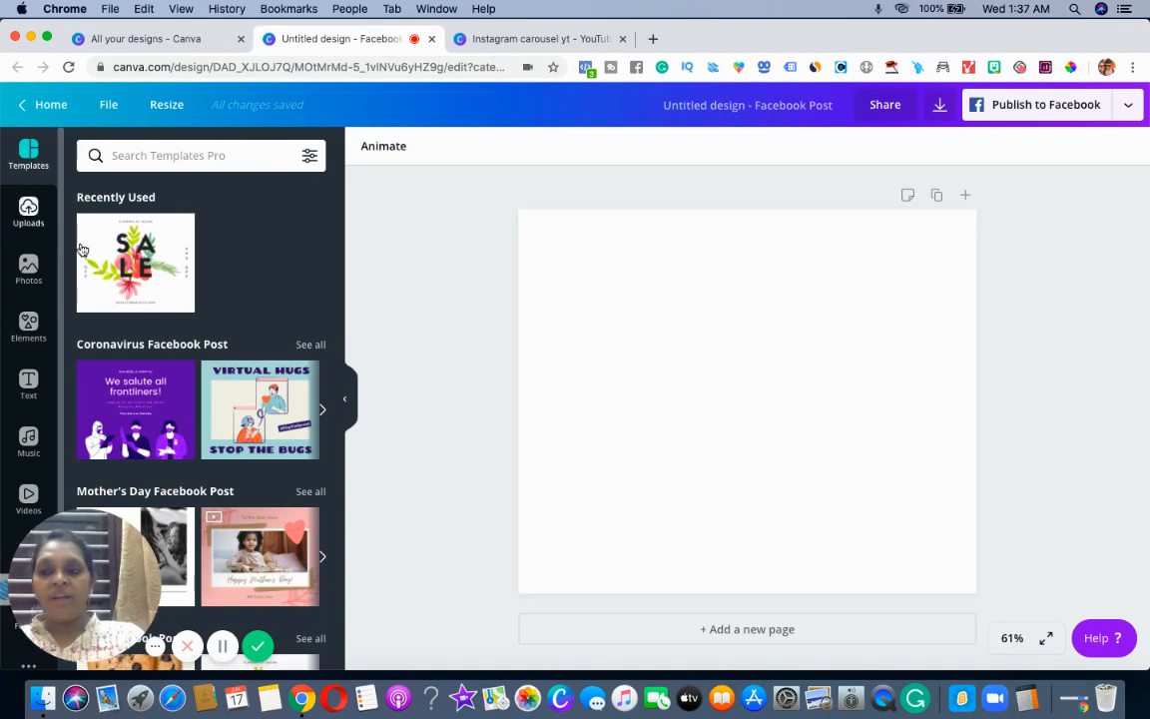
click(28, 269)
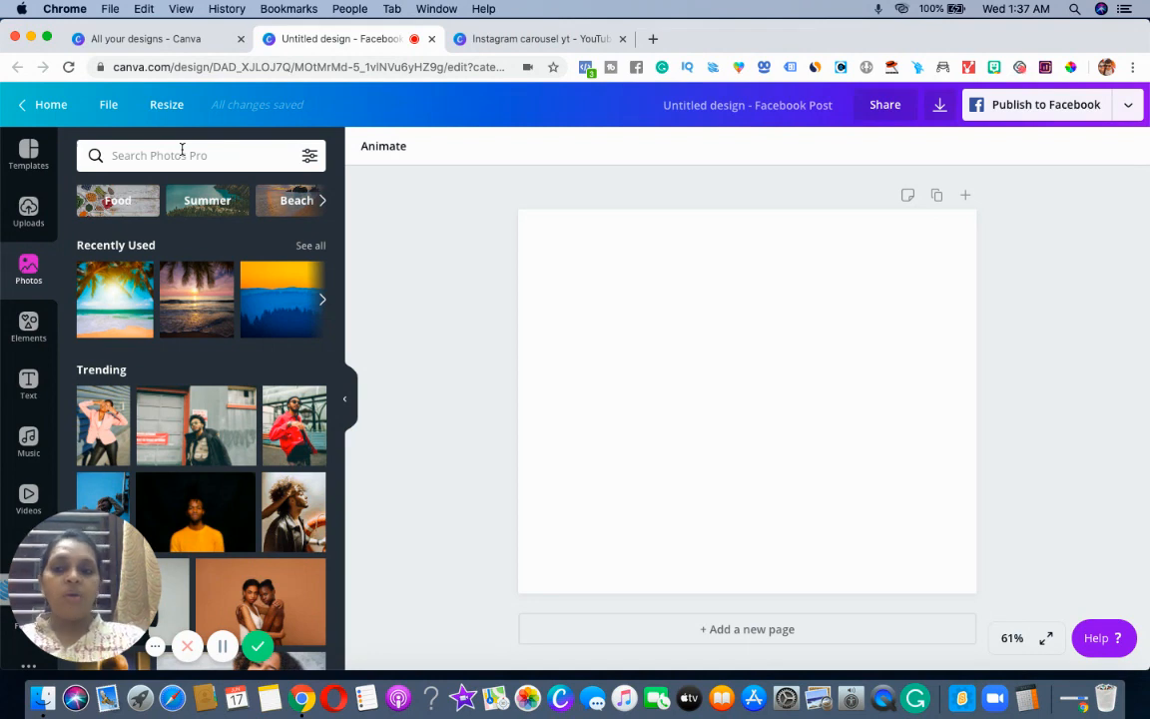
click(194, 518)
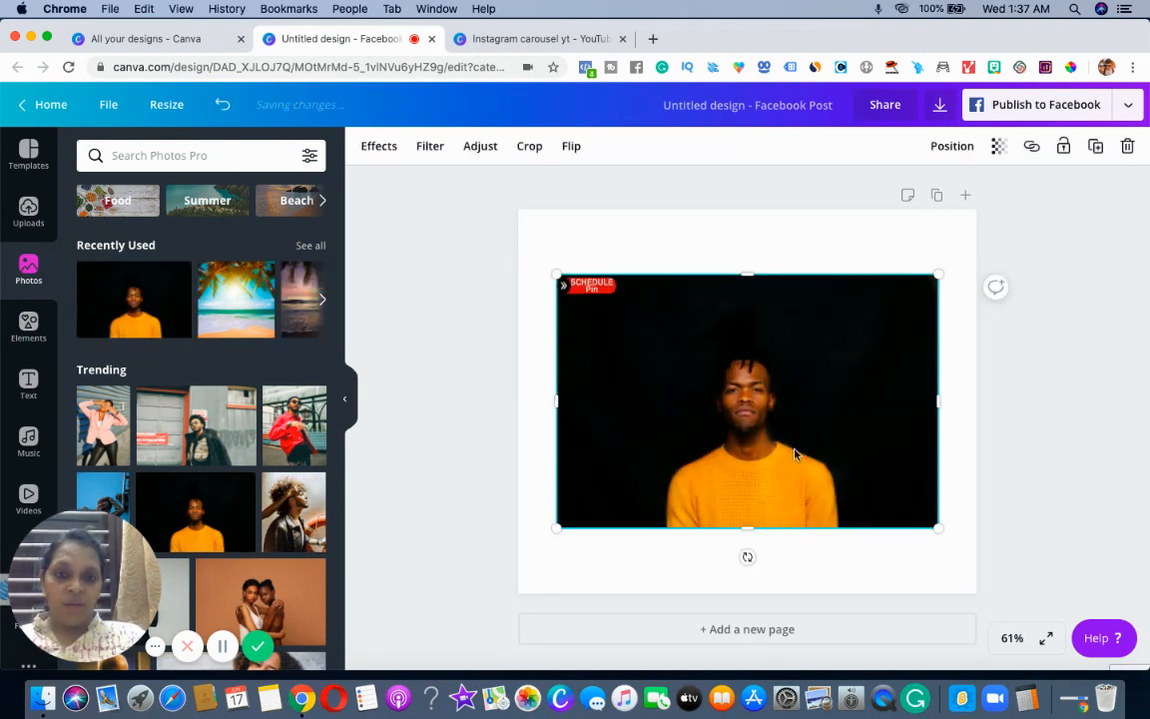
click(381, 147)
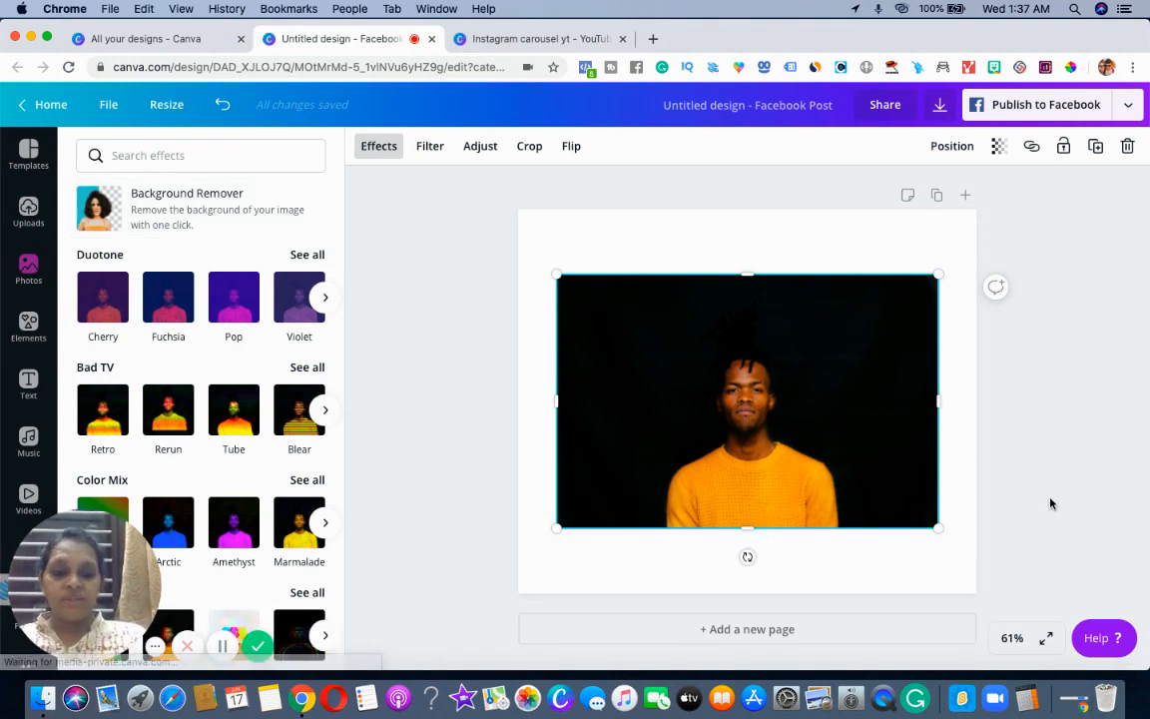
key(Delete)
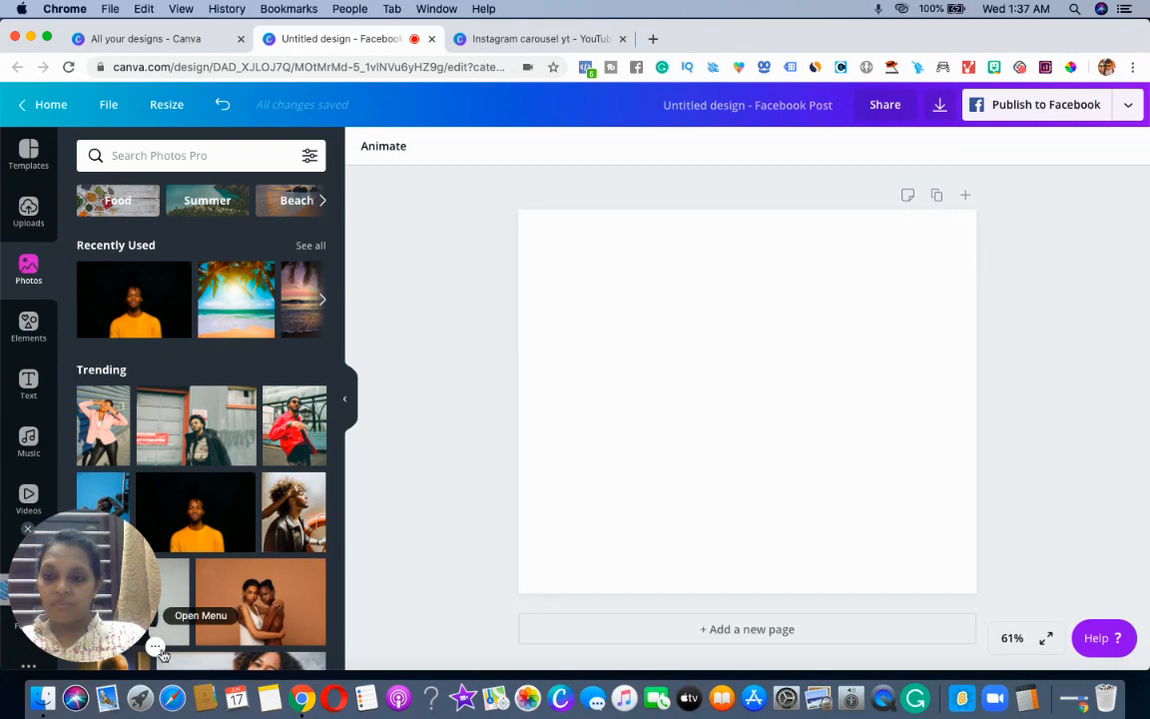
drag(70, 655, 1052, 654)
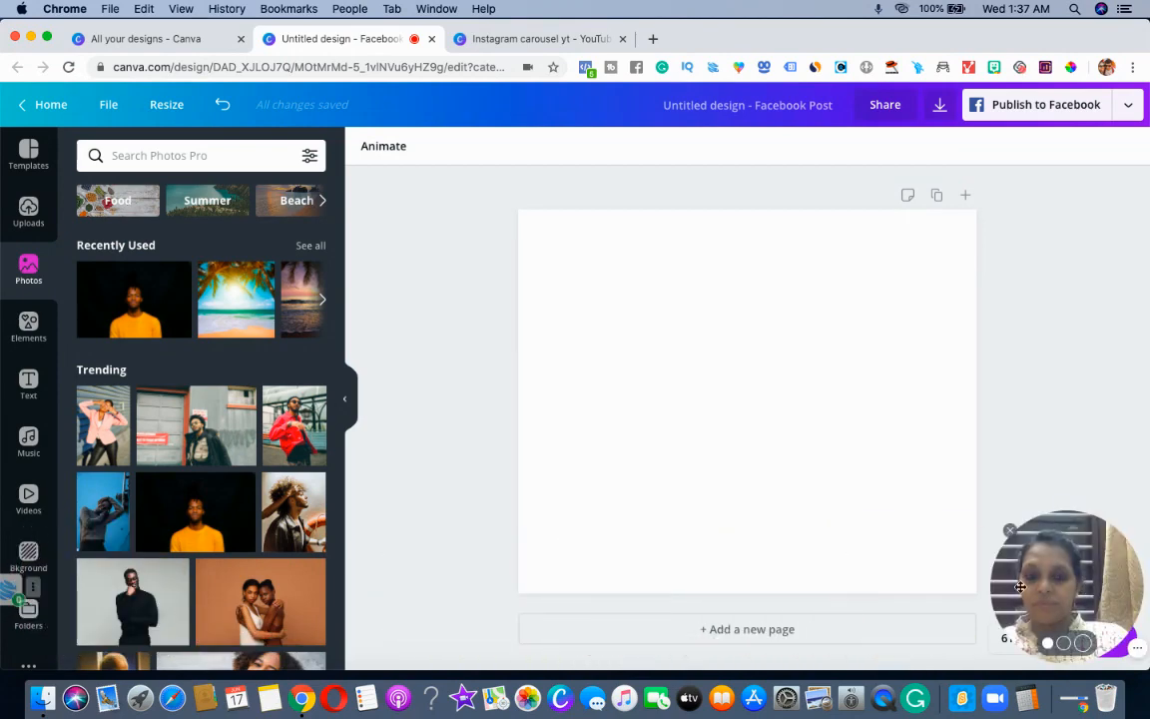
click(15, 559)
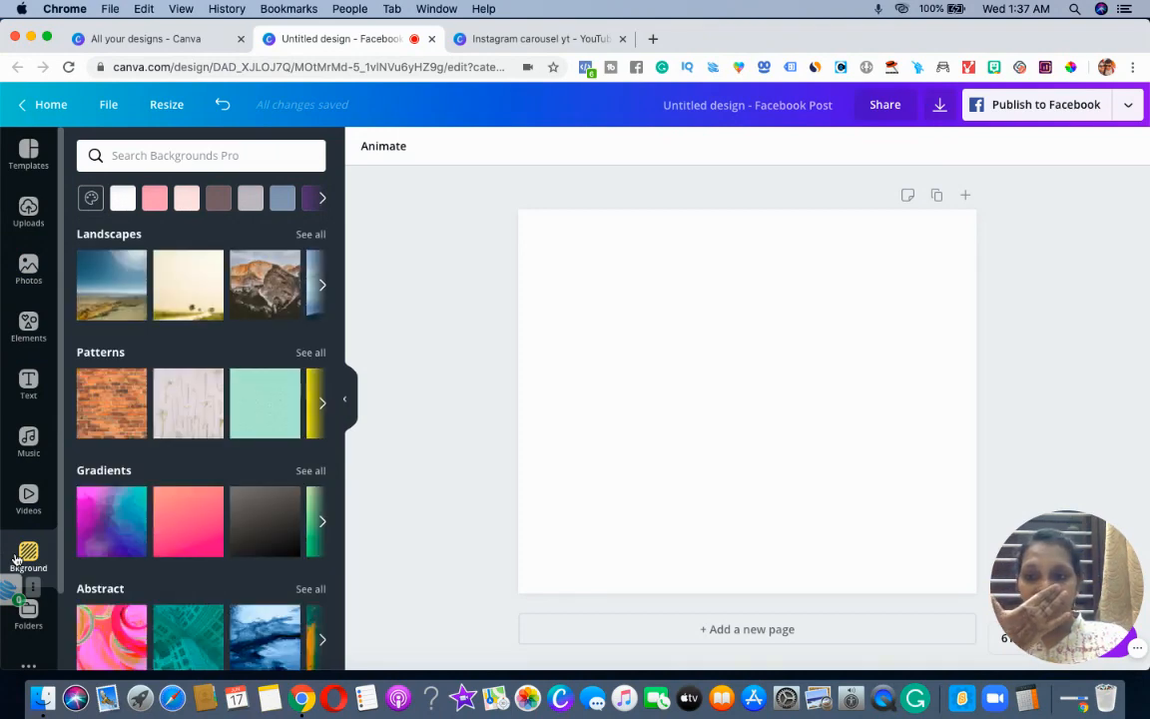
click(28, 608)
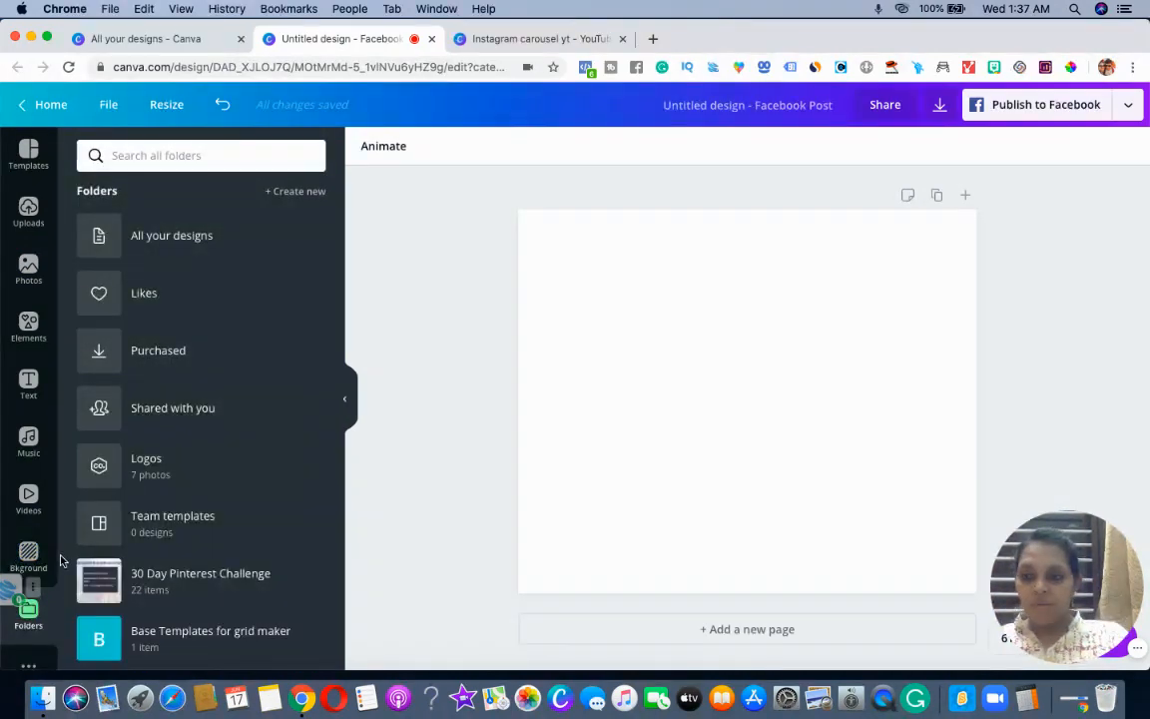
click(30, 211)
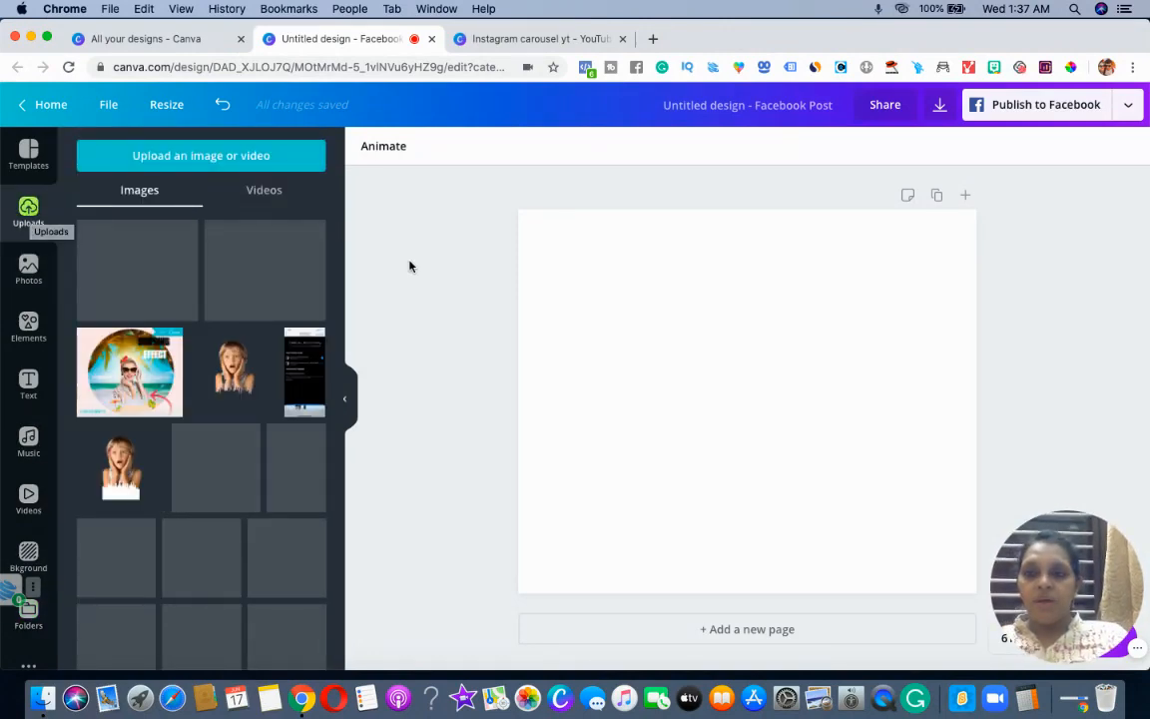
click(233, 366)
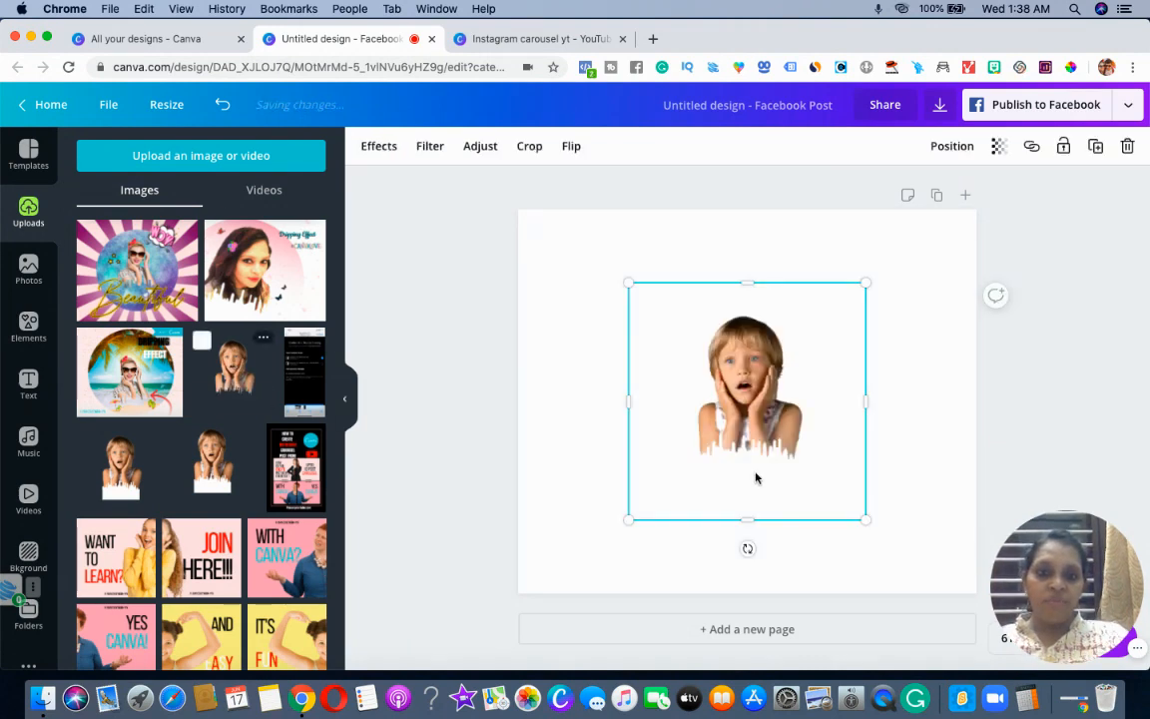
mouse_move(748, 457)
mouse_down()
mouse_move(647, 421)
mouse_move(775, 406)
mouse_move(729, 443)
mouse_move(739, 475)
mouse_move(737, 449)
mouse_up()
key(Delete)
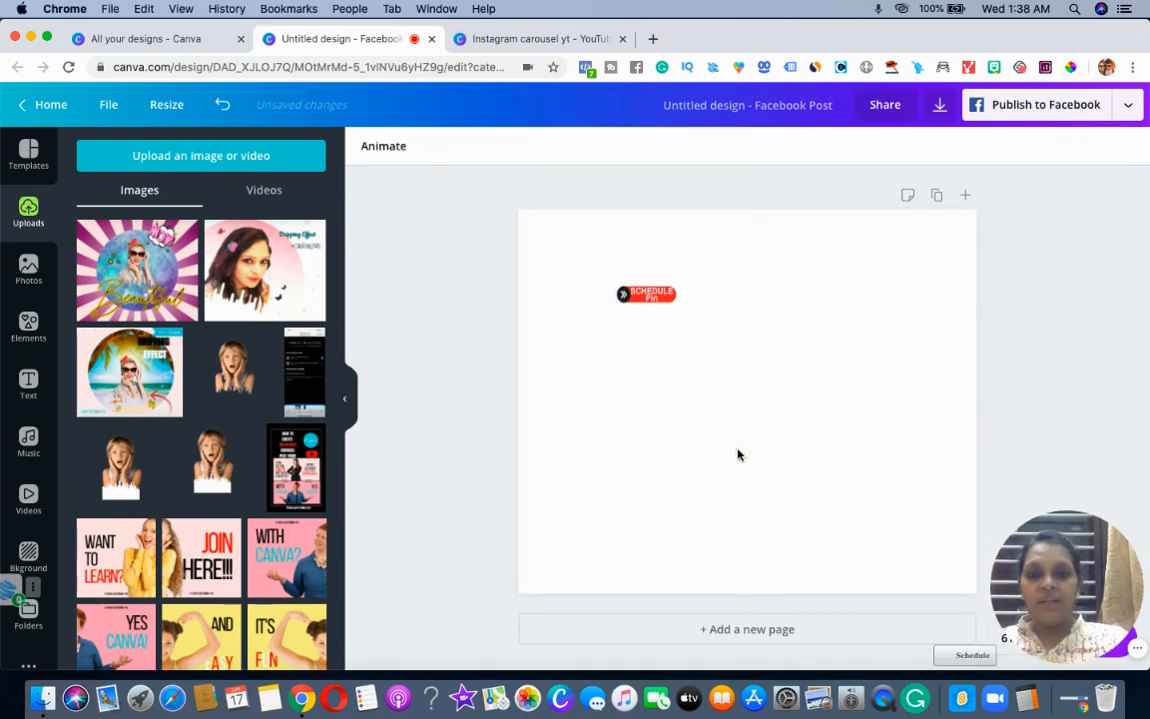
scroll(340, 401, down, 10)
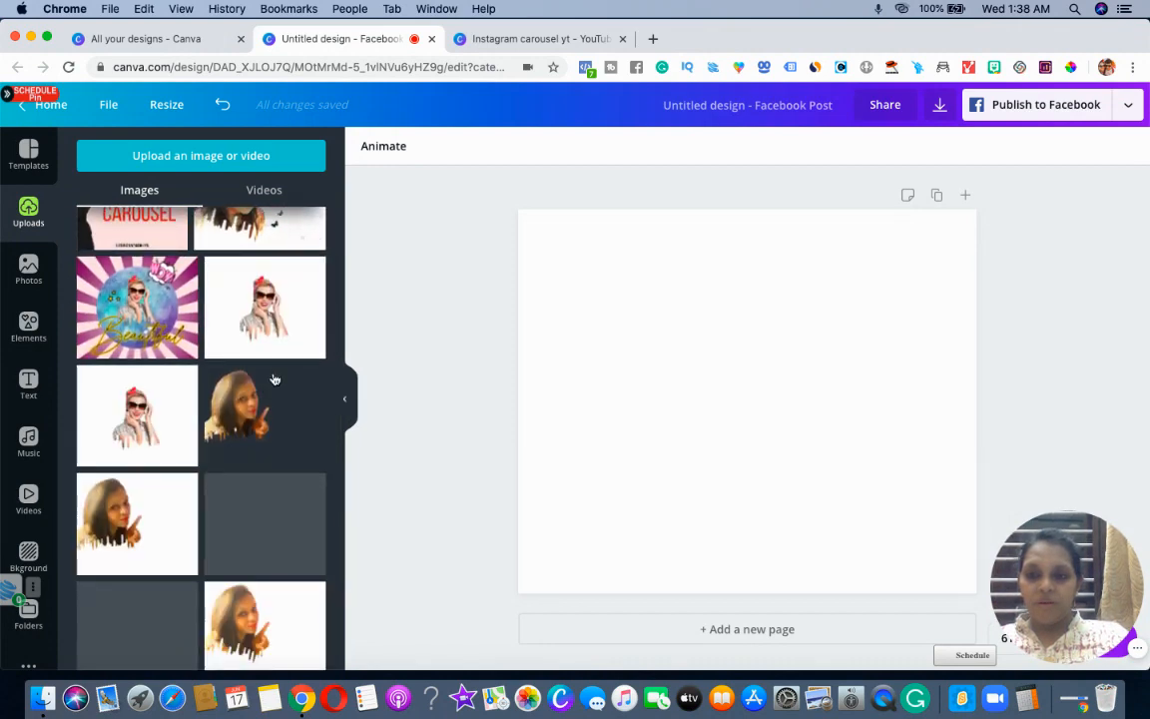
click(247, 422)
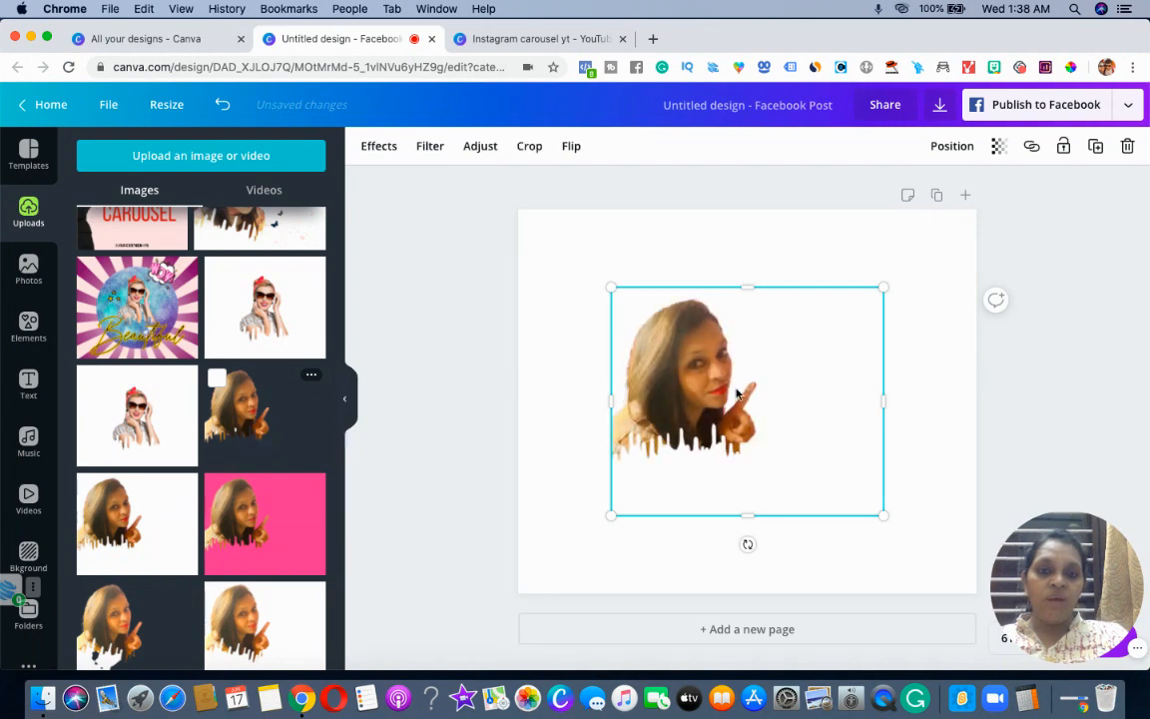
key(Delete)
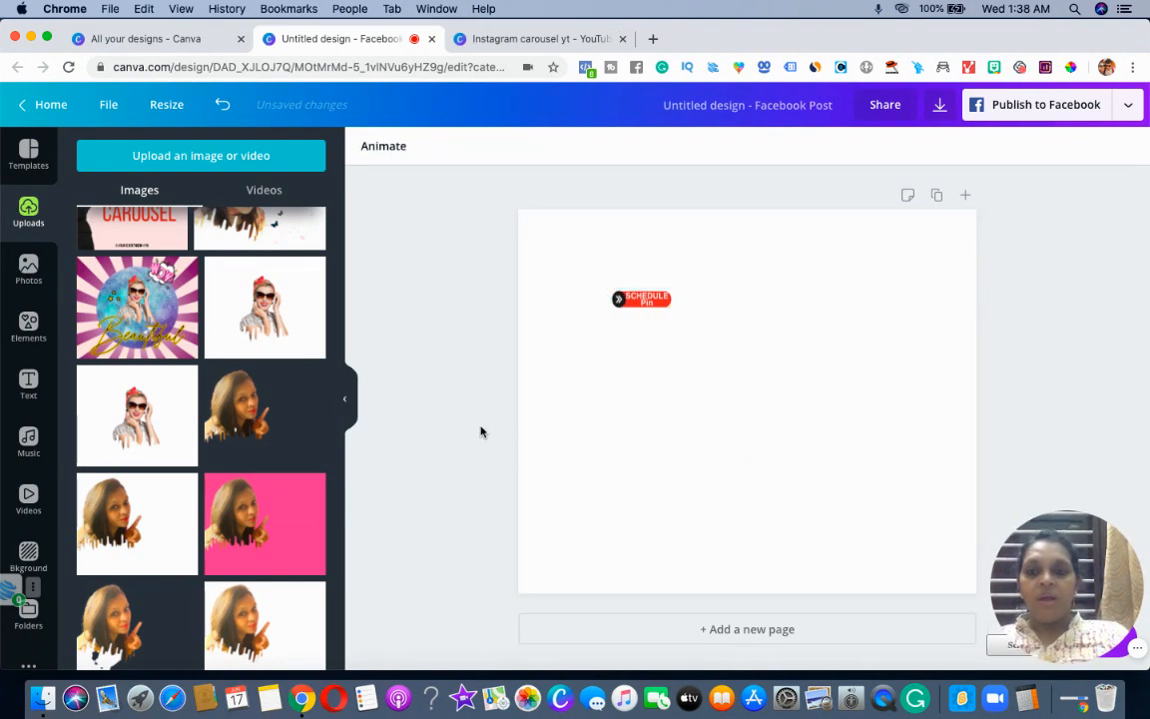
scroll(319, 412, up, 3)
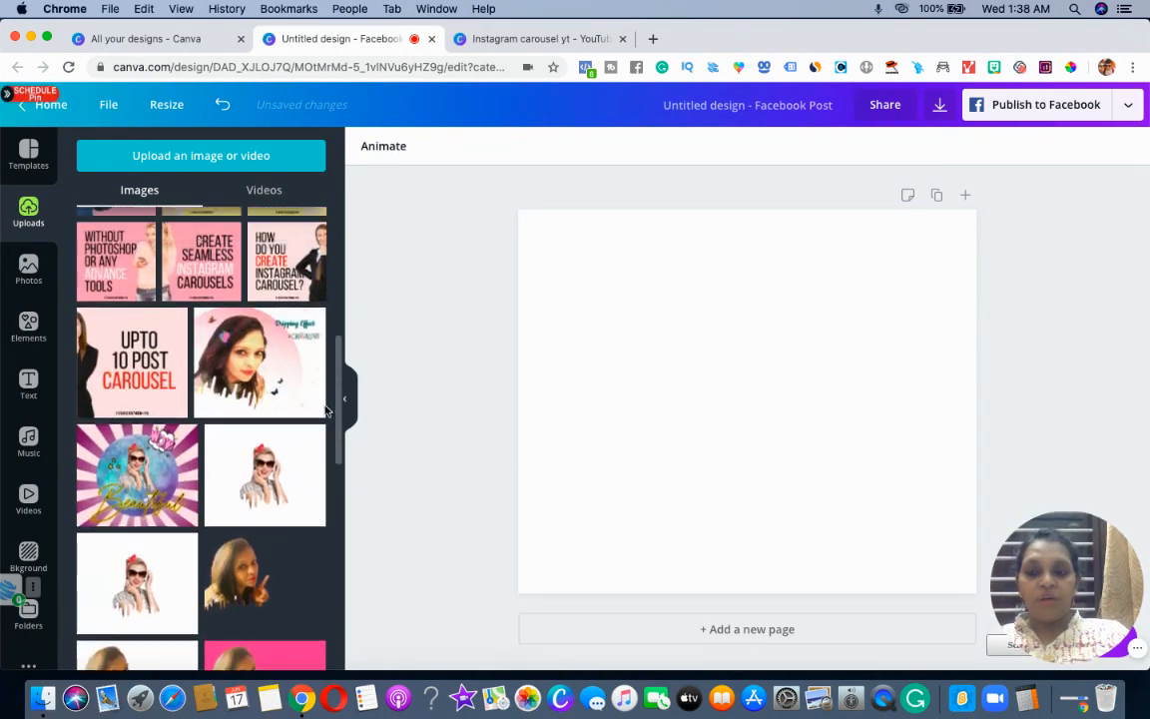
scroll(299, 413, down, 3)
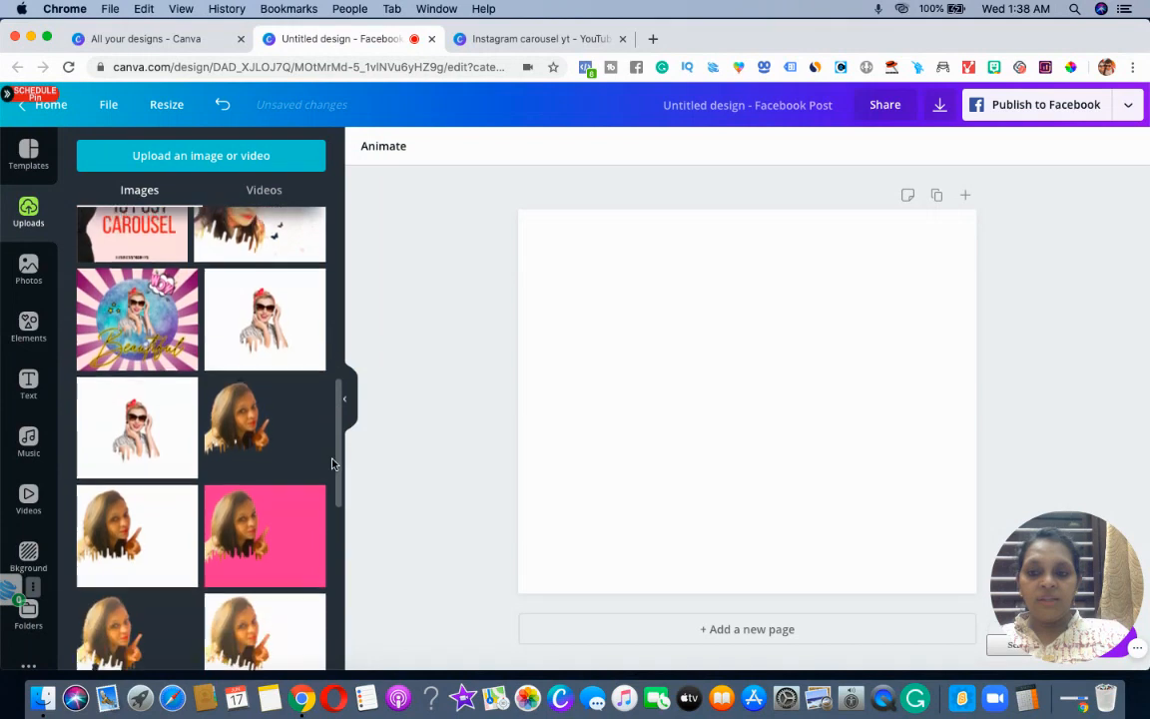
click(229, 432)
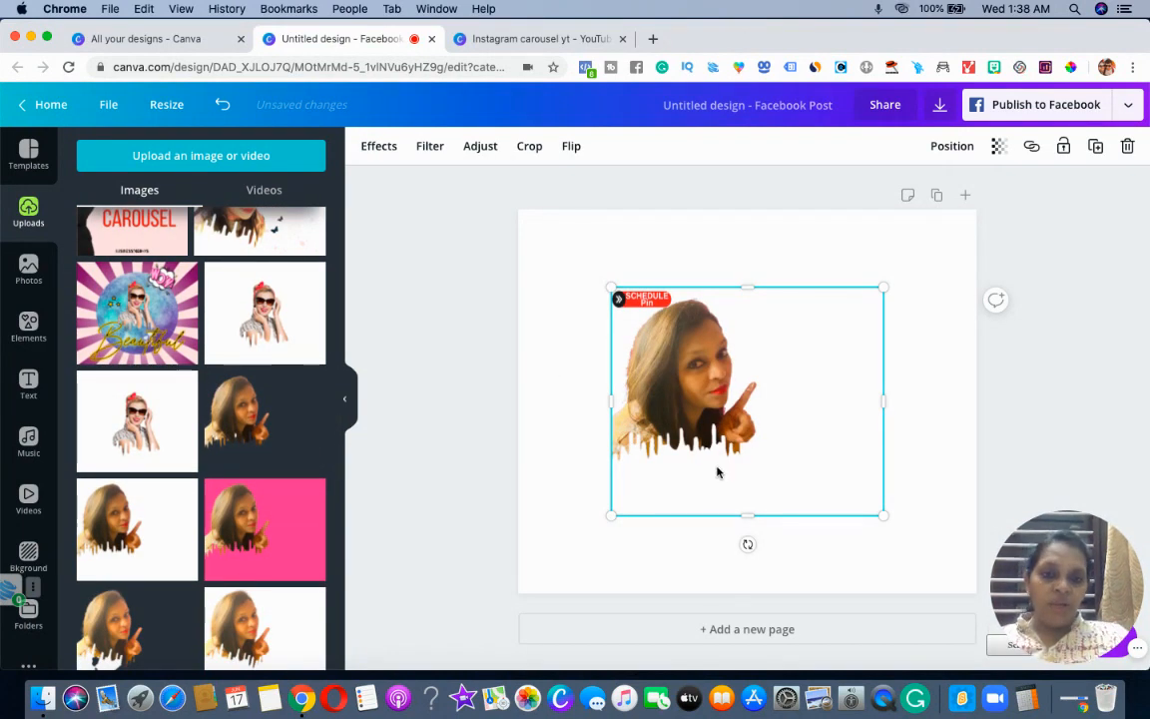
key(Delete)
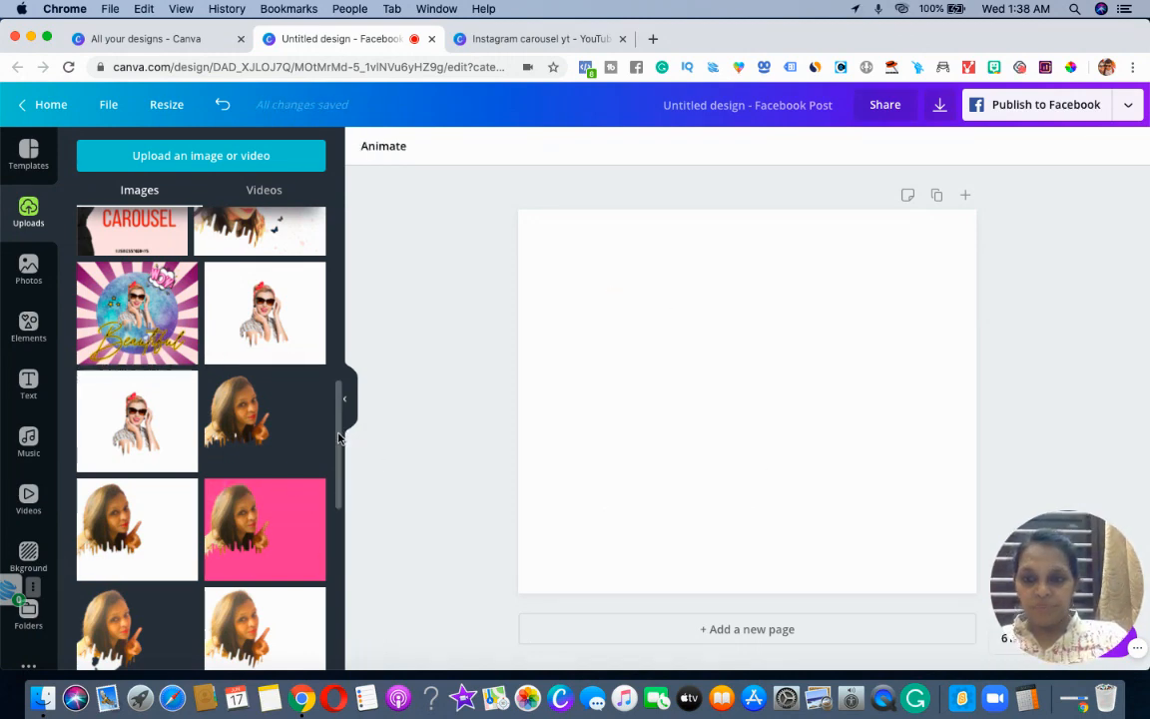
- Add the uploaded portrait of the woman pointing a finger against a pink wall to the blank page
scroll(339, 552, down, 10)
scroll(340, 552, down, 2)
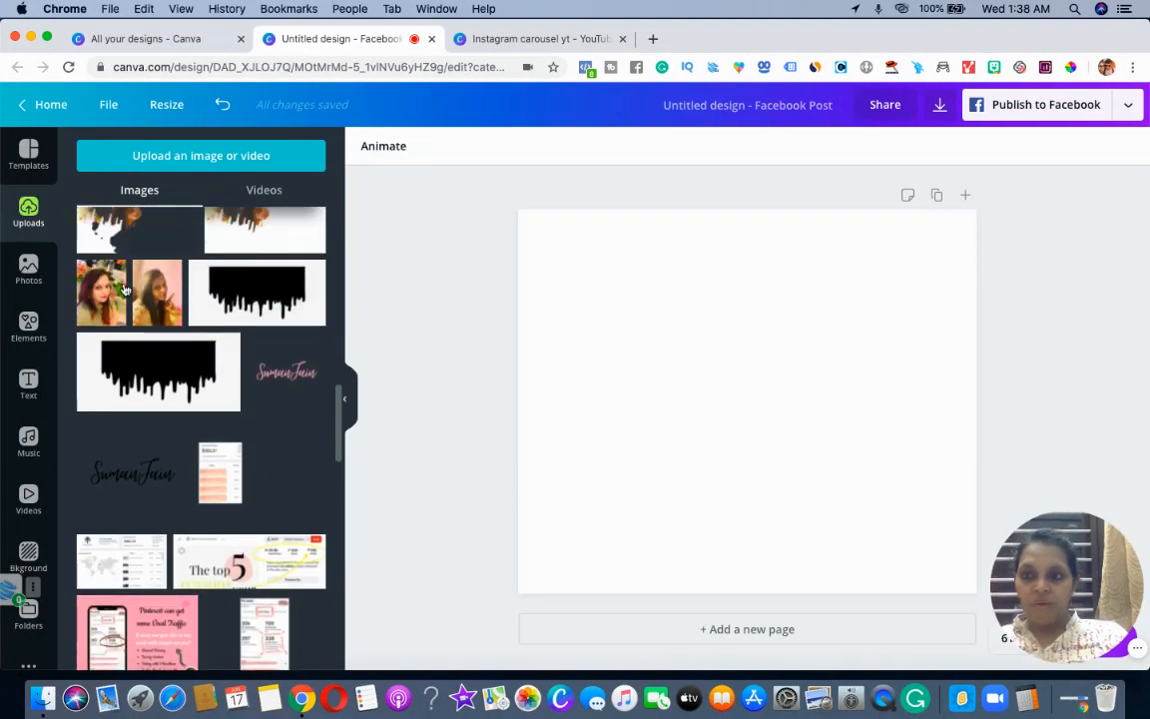
click(125, 289)
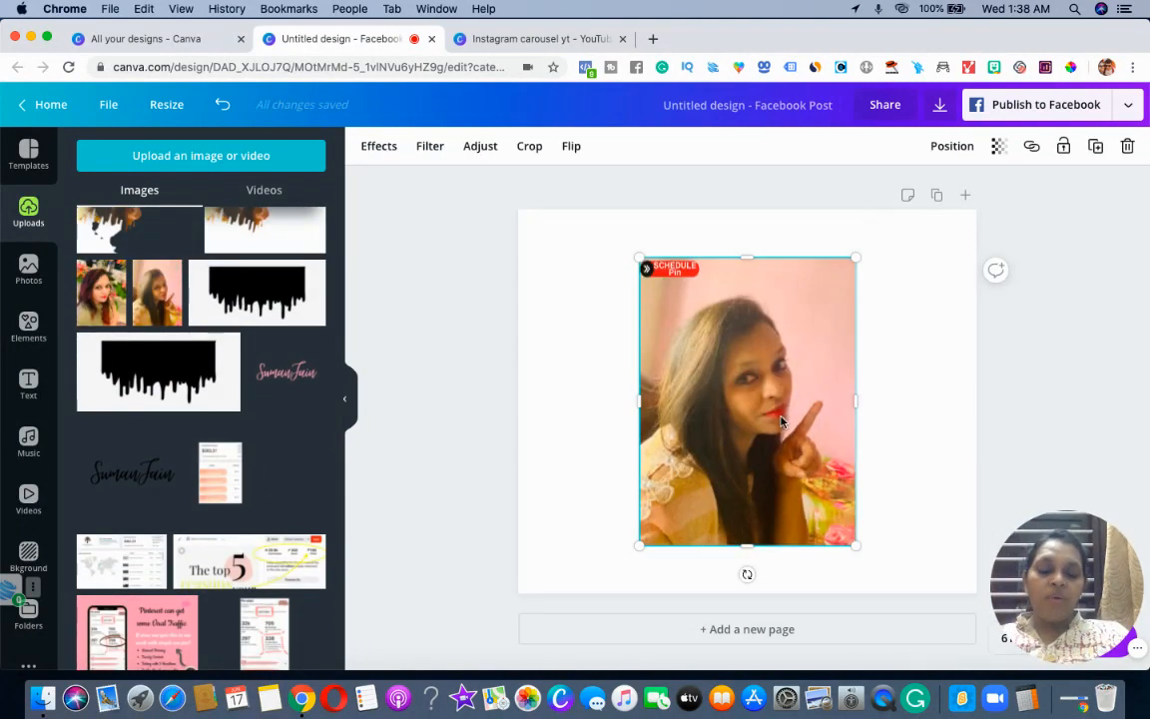
- Remove the portrait's background with Background Remover and move the cutout slightly up on the page
click(379, 149)
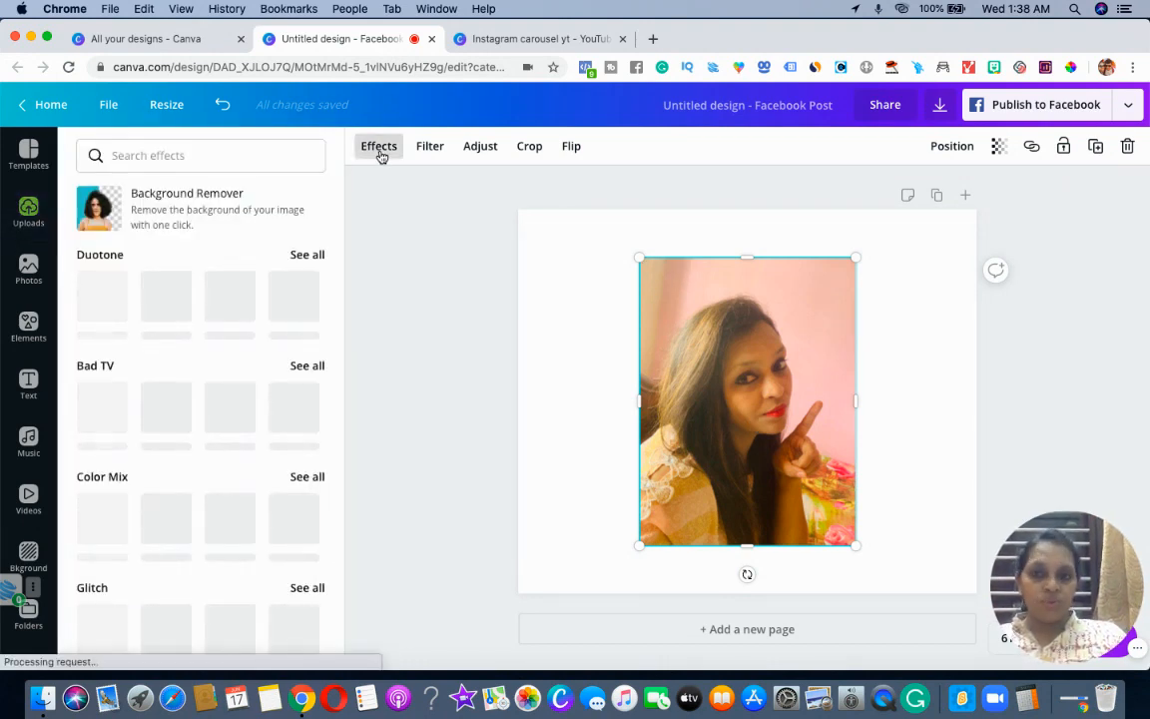
click(184, 214)
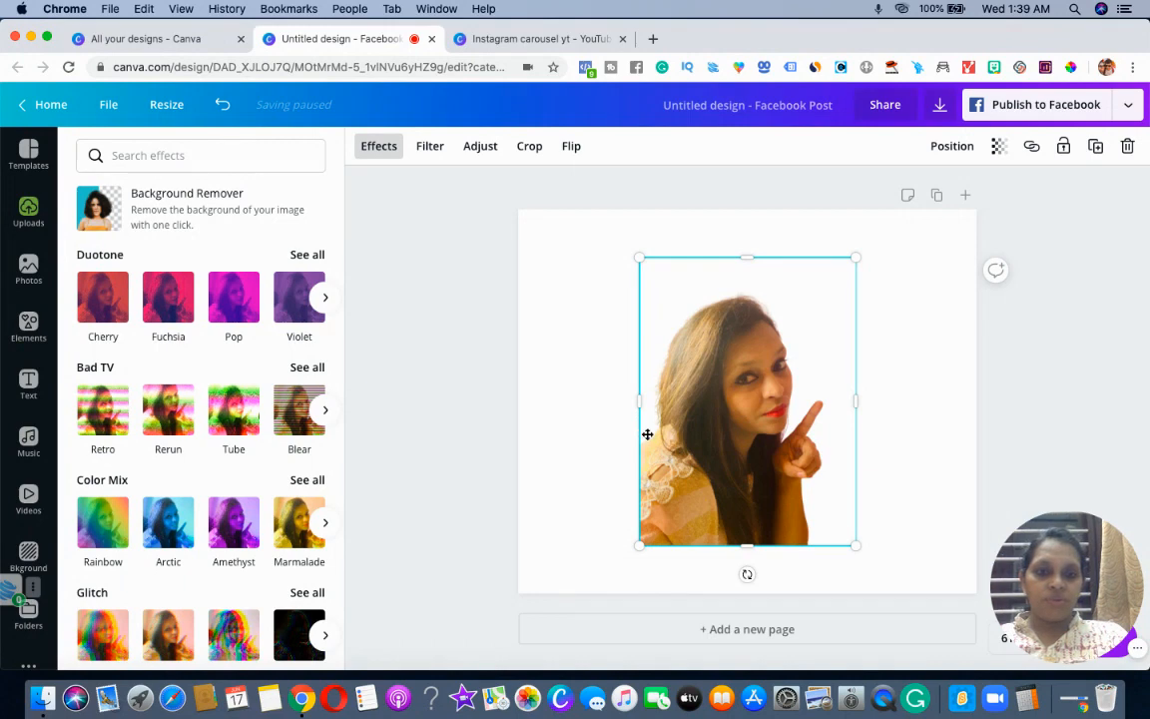
drag(647, 435, 768, 400)
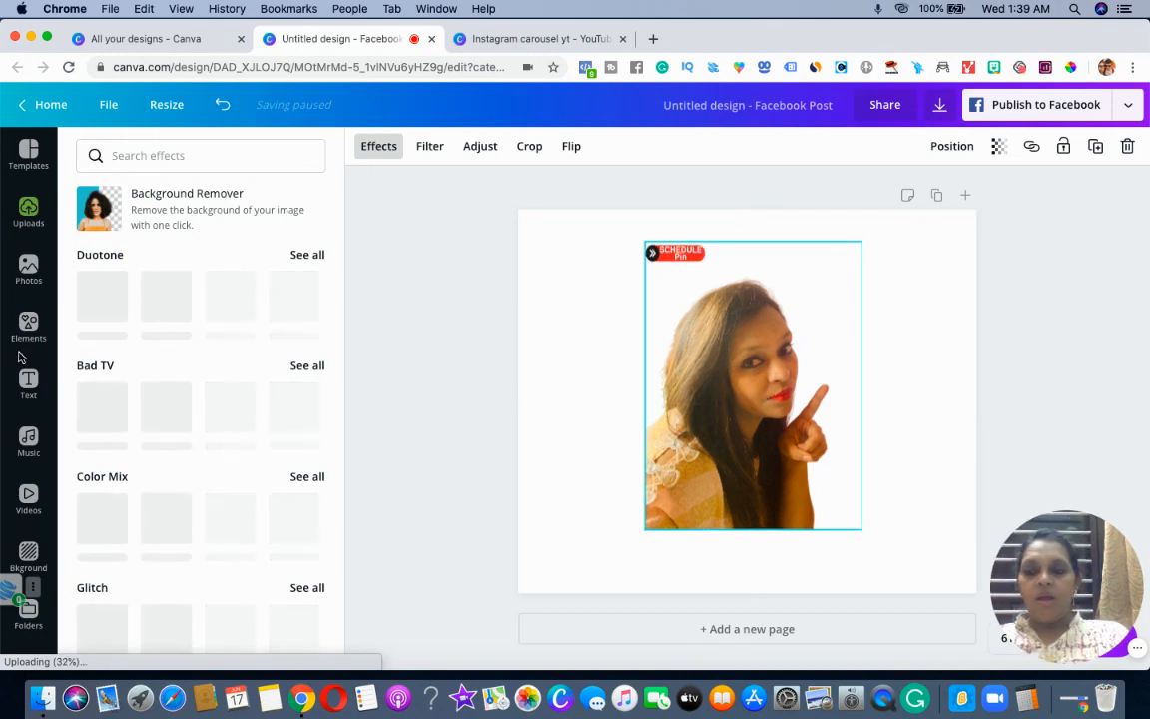
click(32, 227)
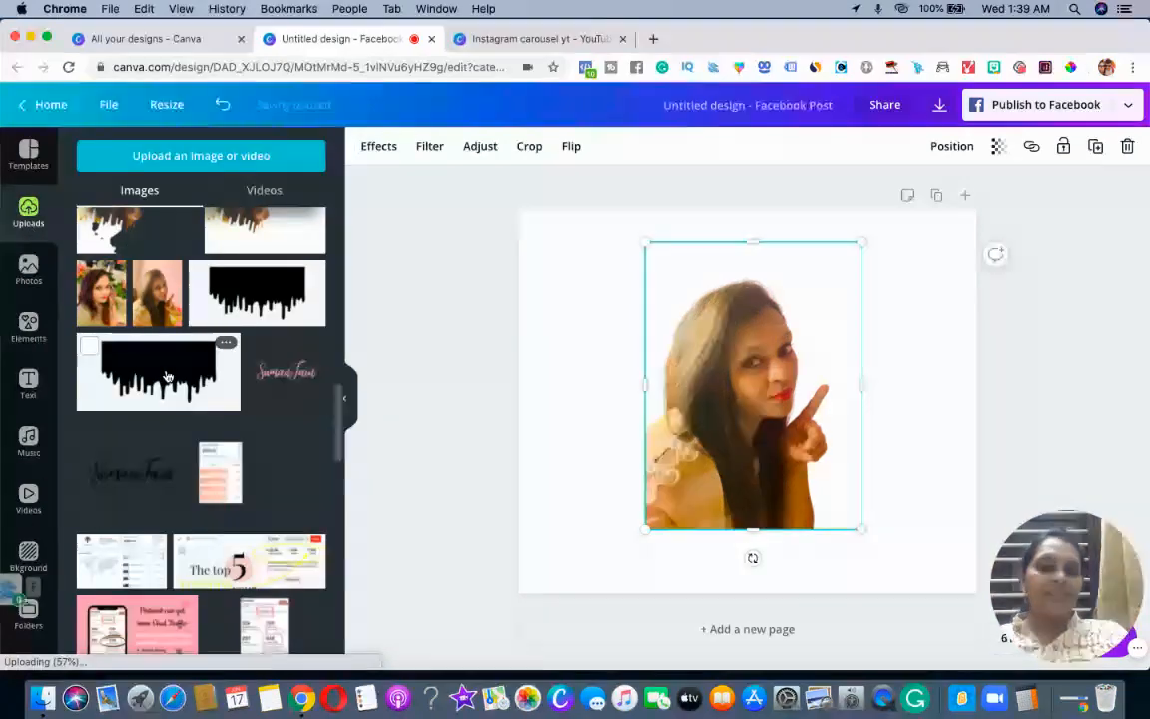
click(174, 386)
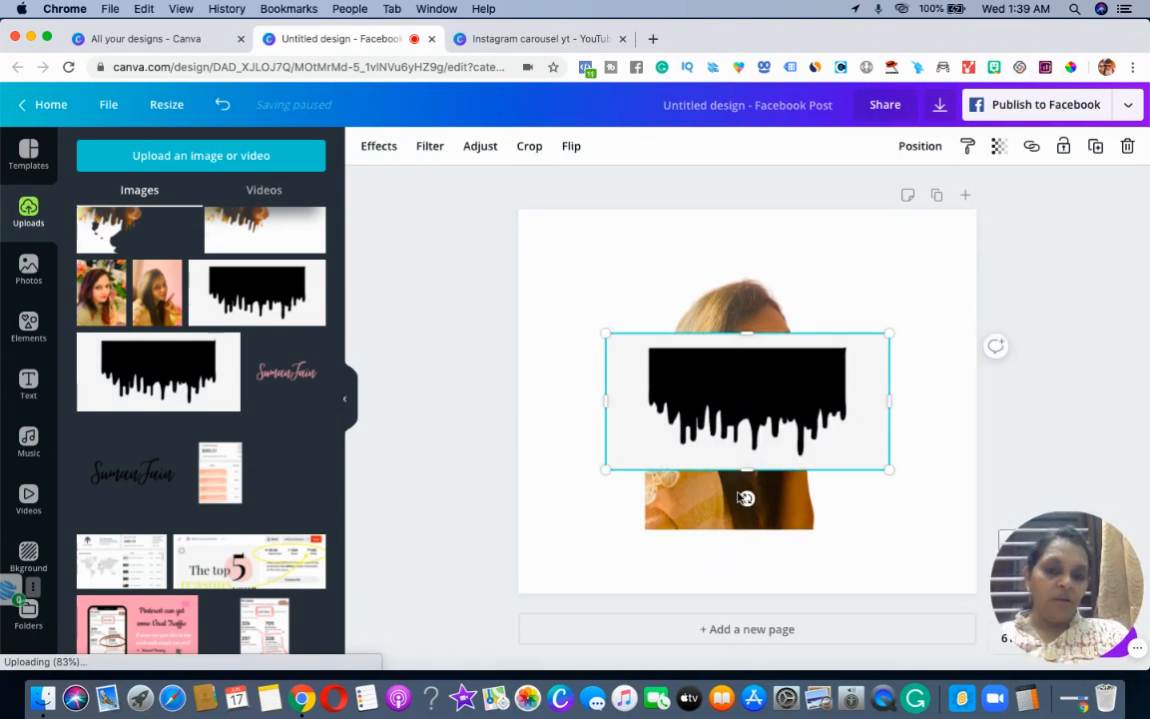
drag(746, 497, 718, 564)
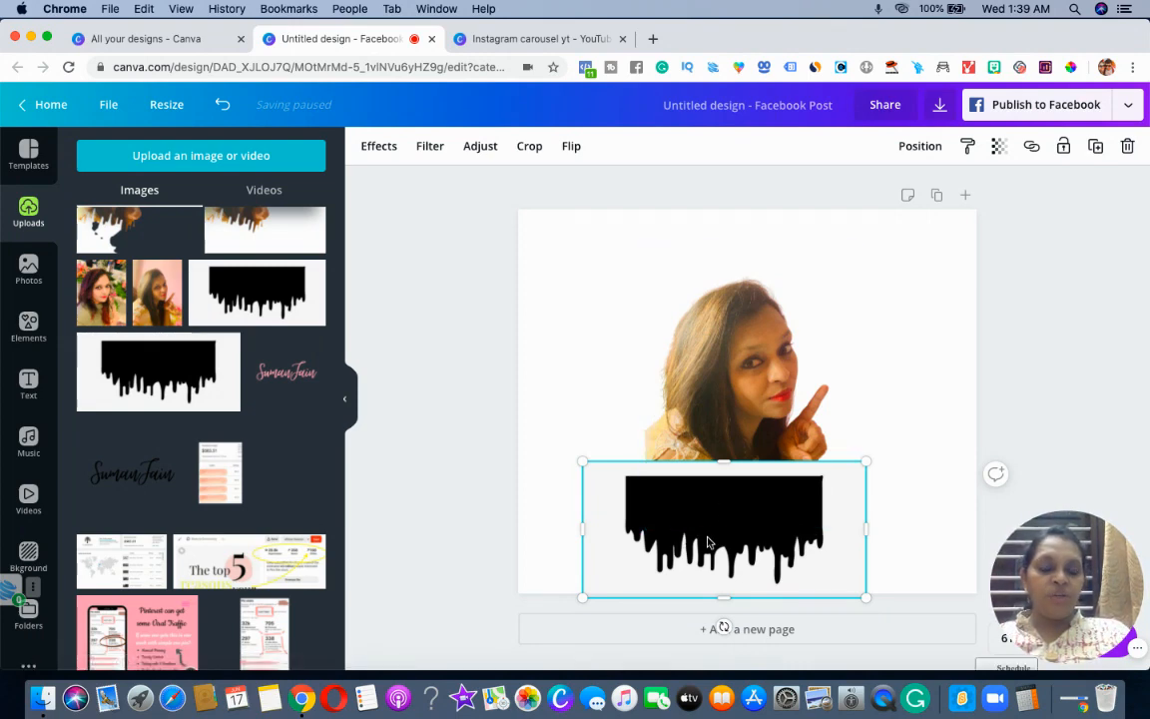
key(Delete)
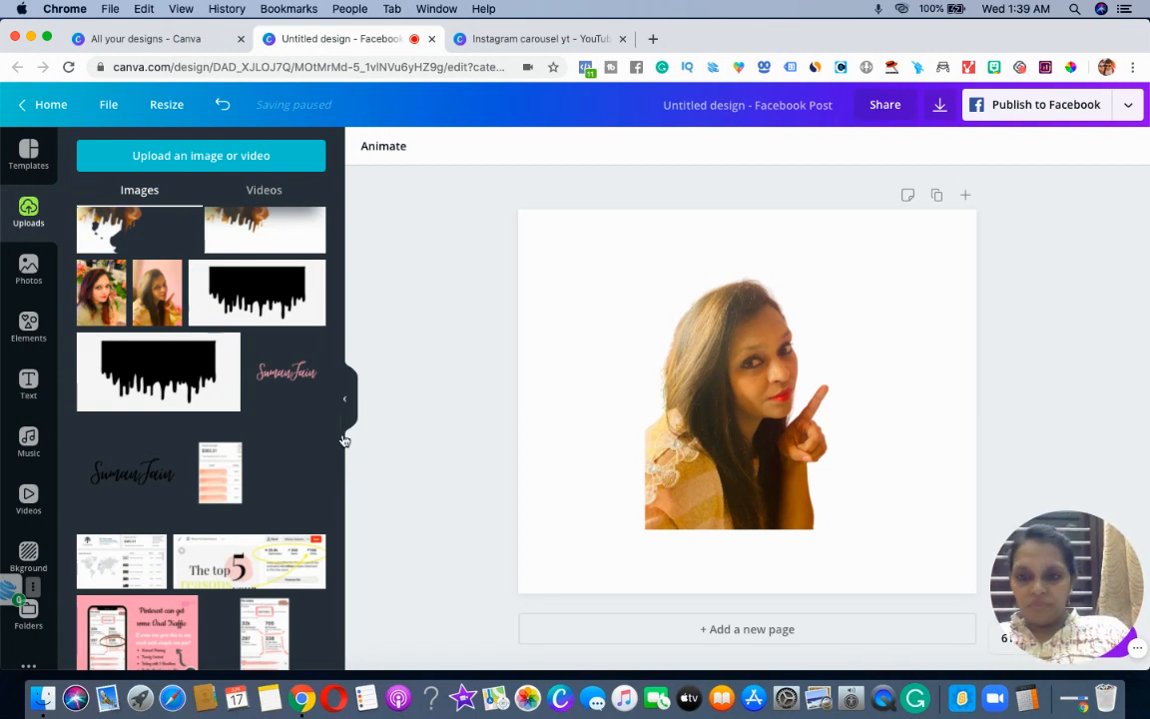
click(344, 436)
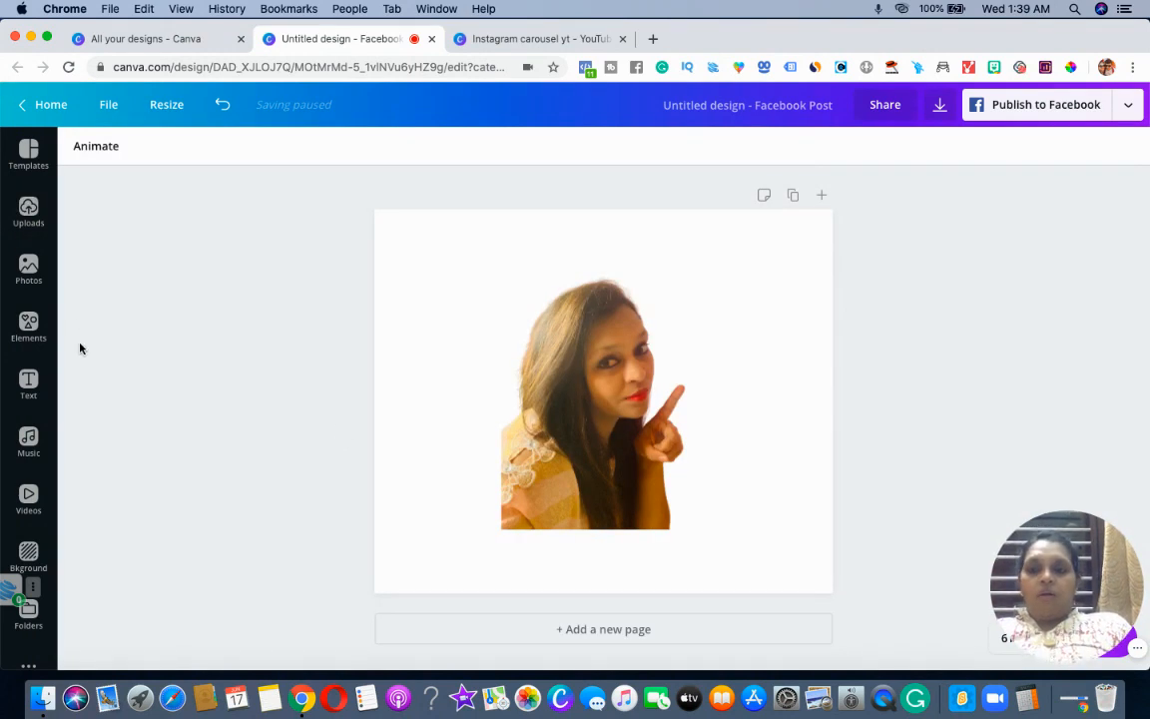
- Find the "dripping effect" folder by searching for "dripping" and add its black rectangular dripping image to the page
click(549, 472)
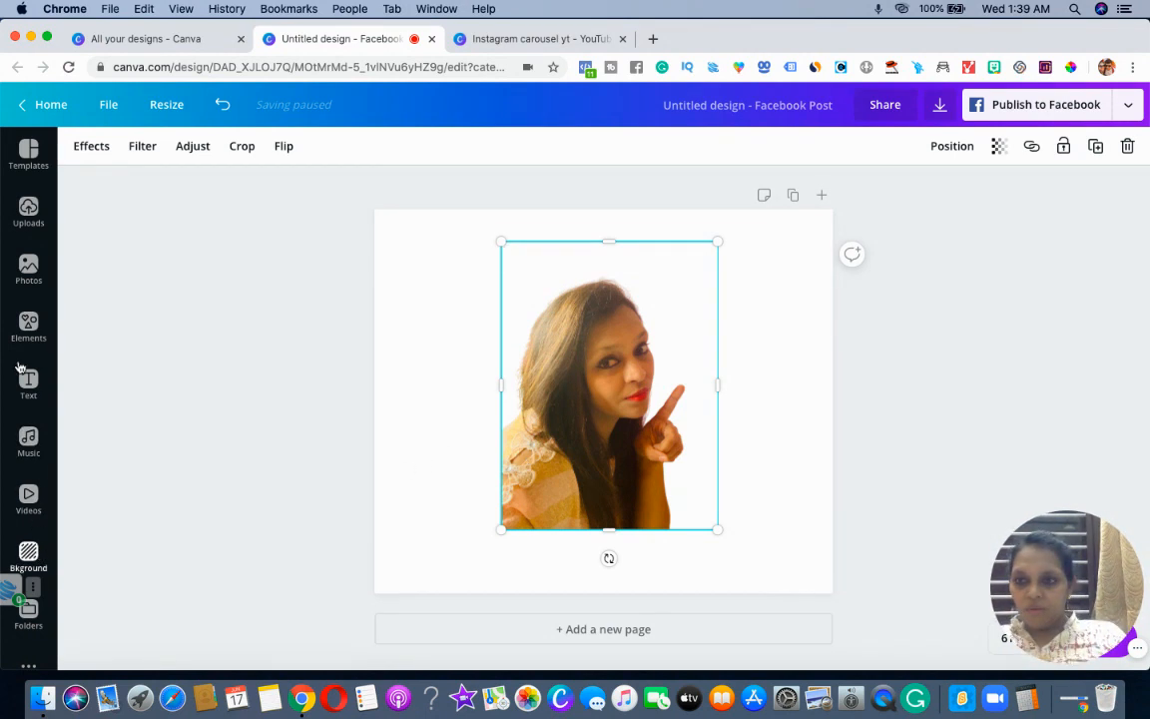
click(30, 607)
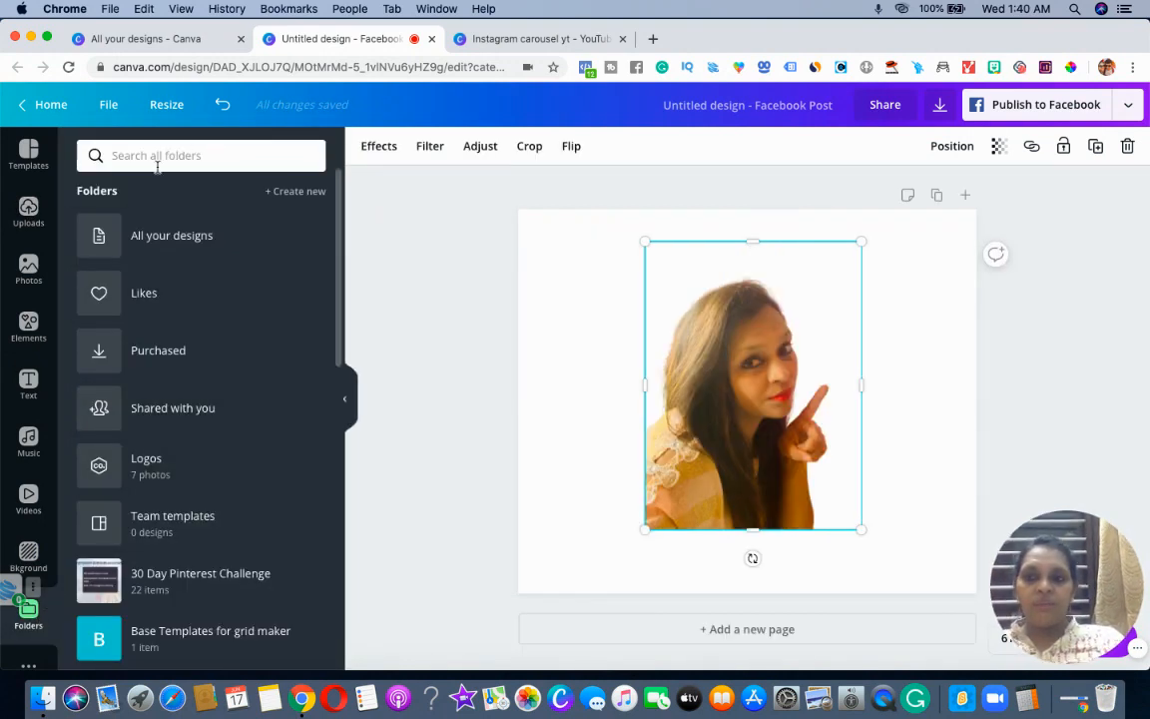
click(260, 155)
text(bac)
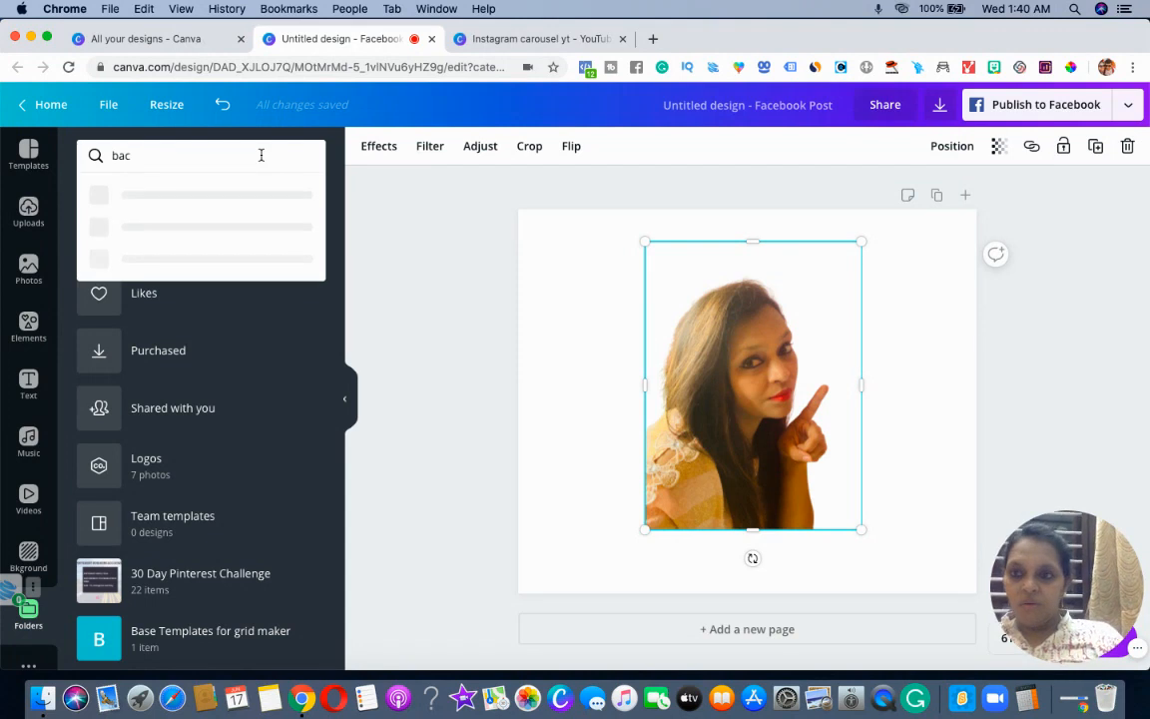
key(BackSpace)
key(BackSpace)
key(BackSpace)
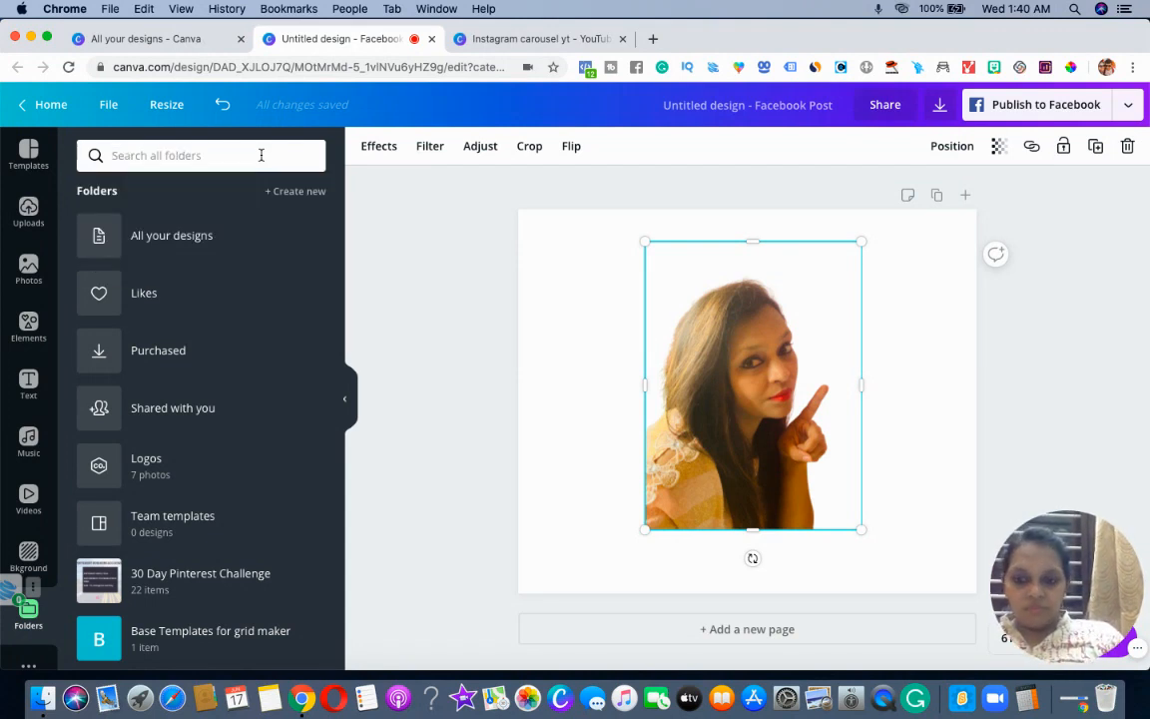
text(dripping)
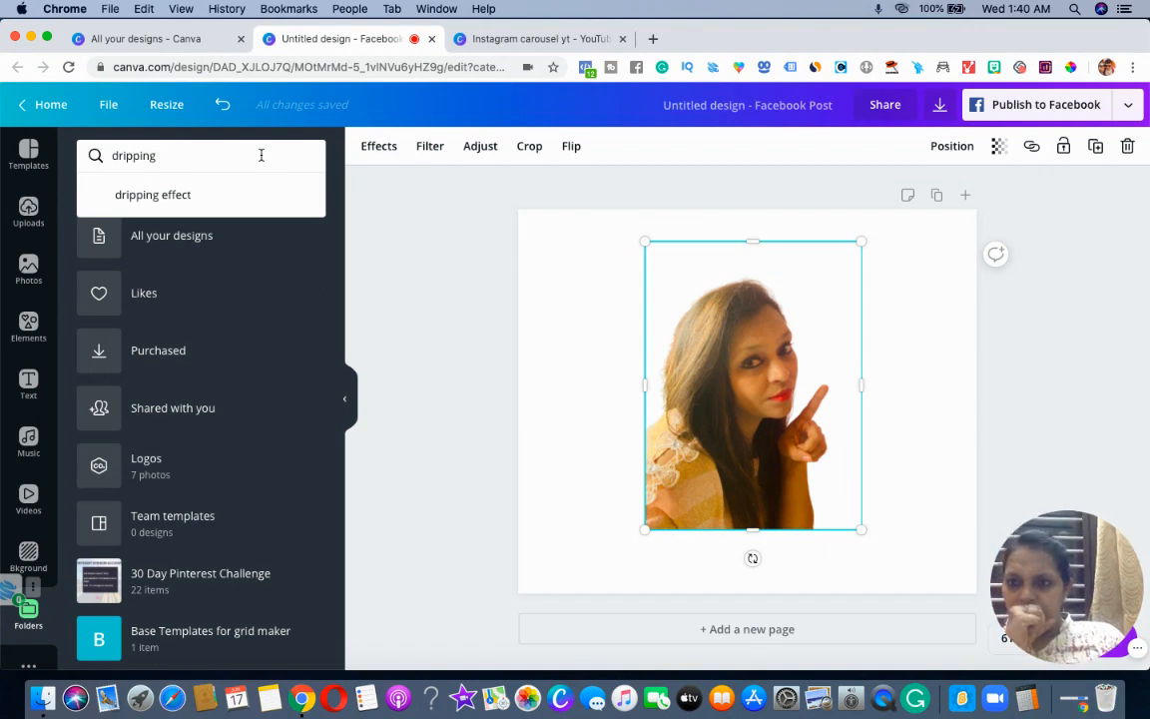
click(205, 191)
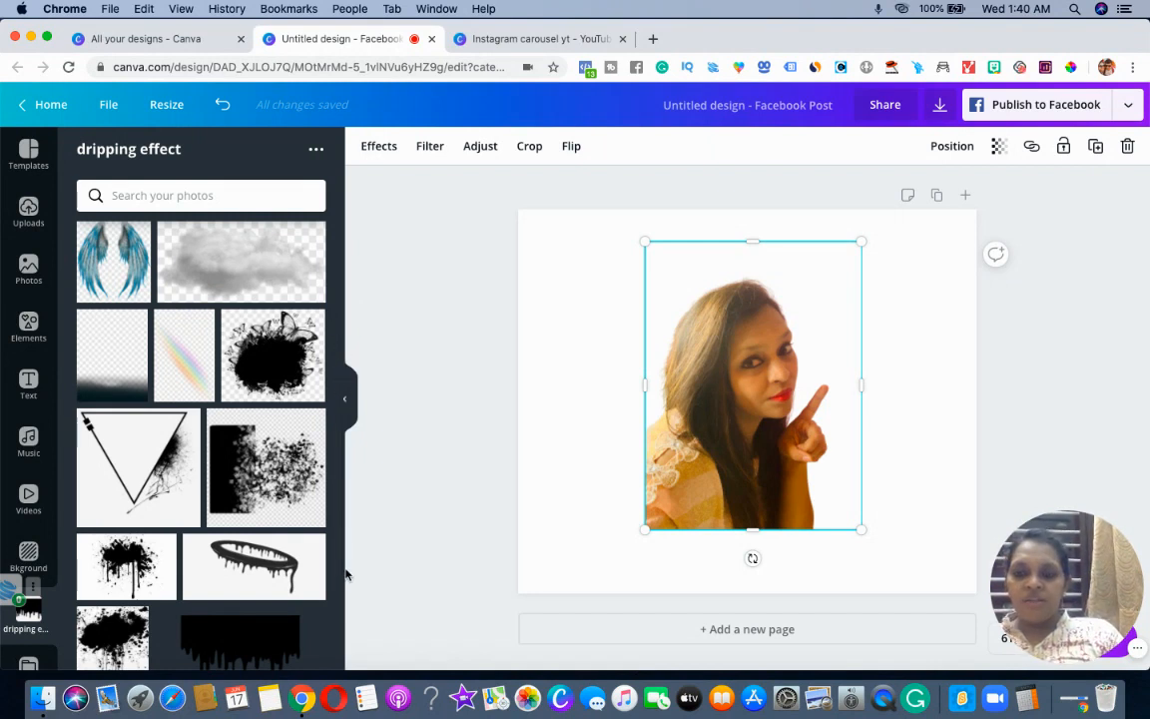
click(249, 634)
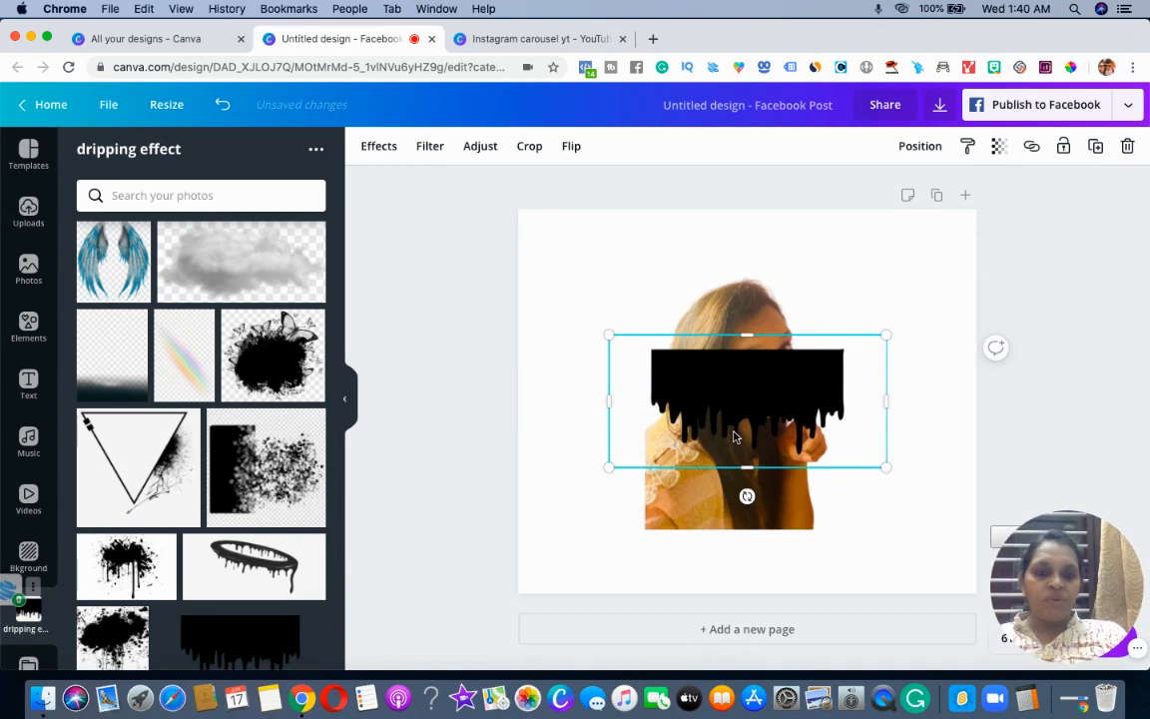
- Turn the black dripping image upside down, shrink it slightly, and place it over the lower part of the portrait
drag(731, 548, 717, 571)
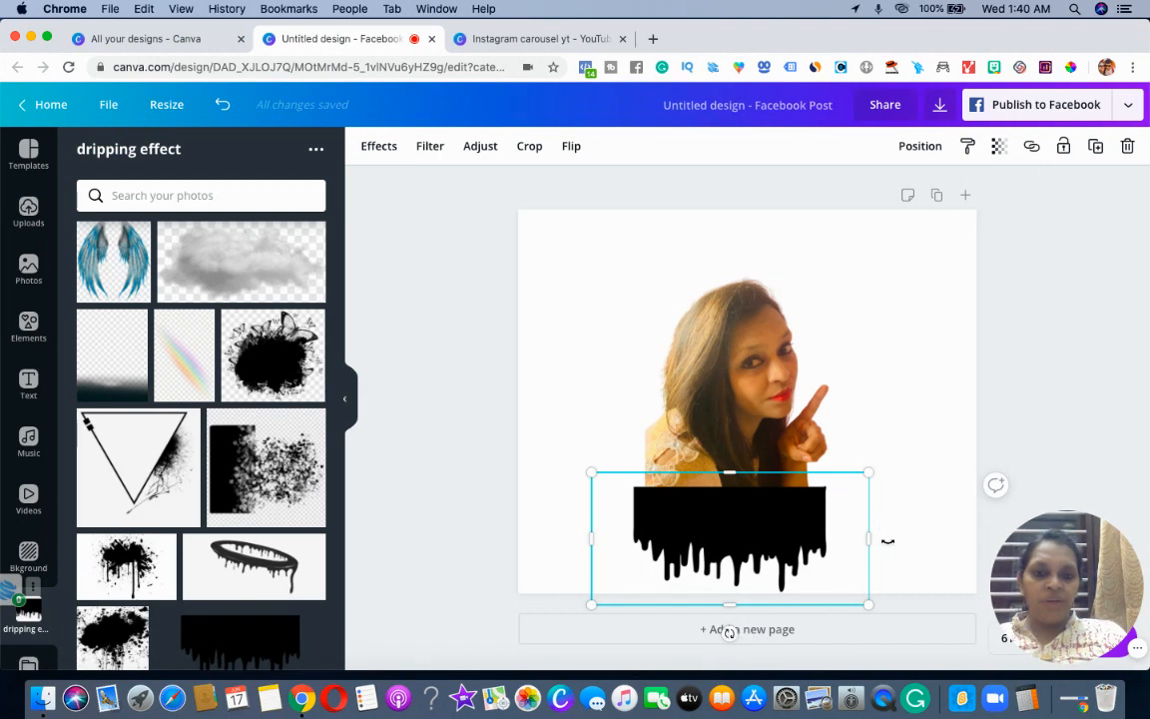
drag(730, 633, 725, 412)
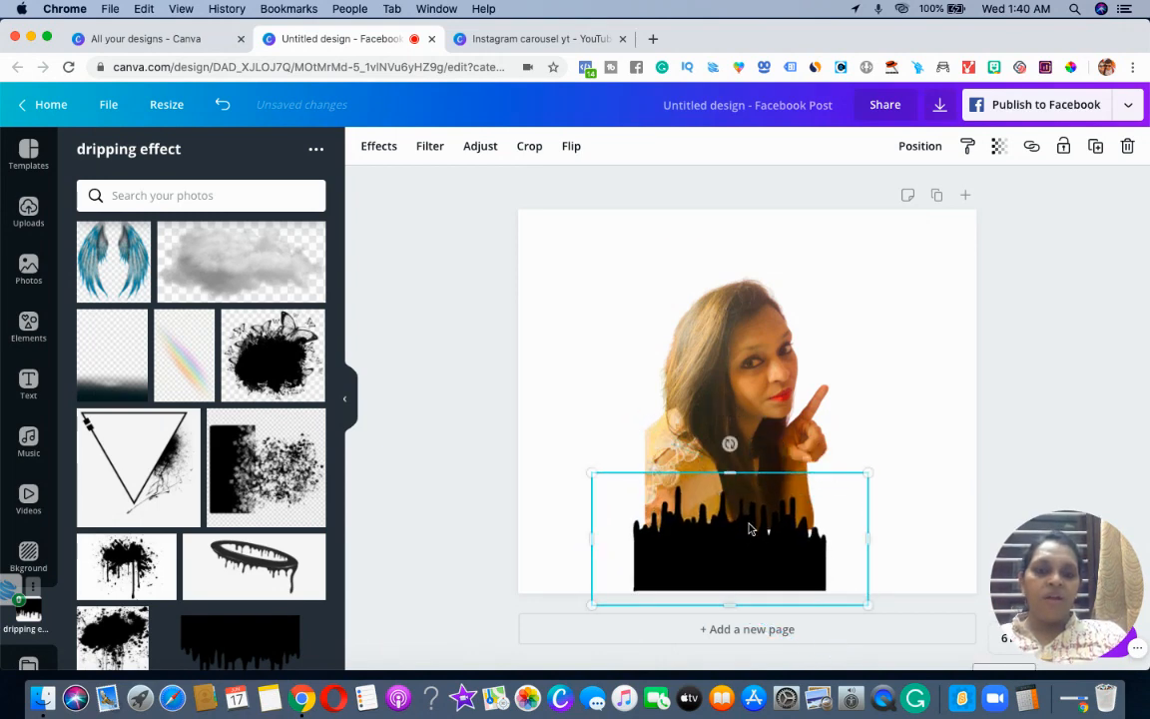
drag(747, 525, 749, 497)
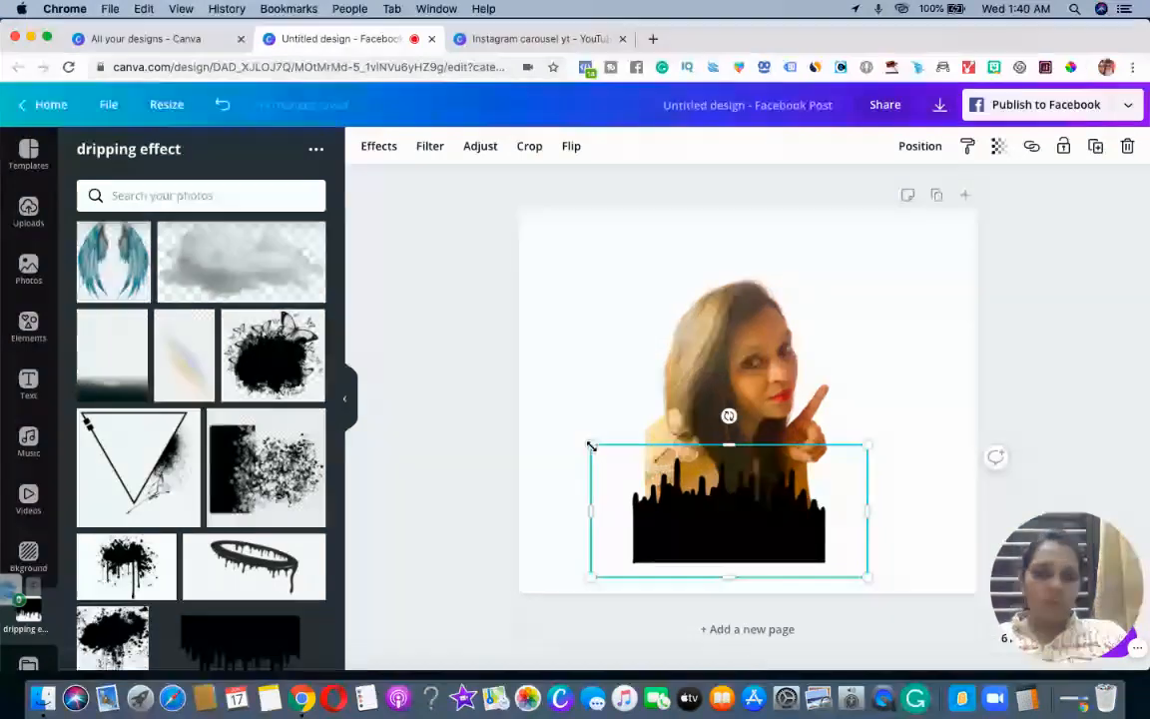
drag(590, 444, 607, 449)
drag(842, 470, 868, 455)
click(935, 473)
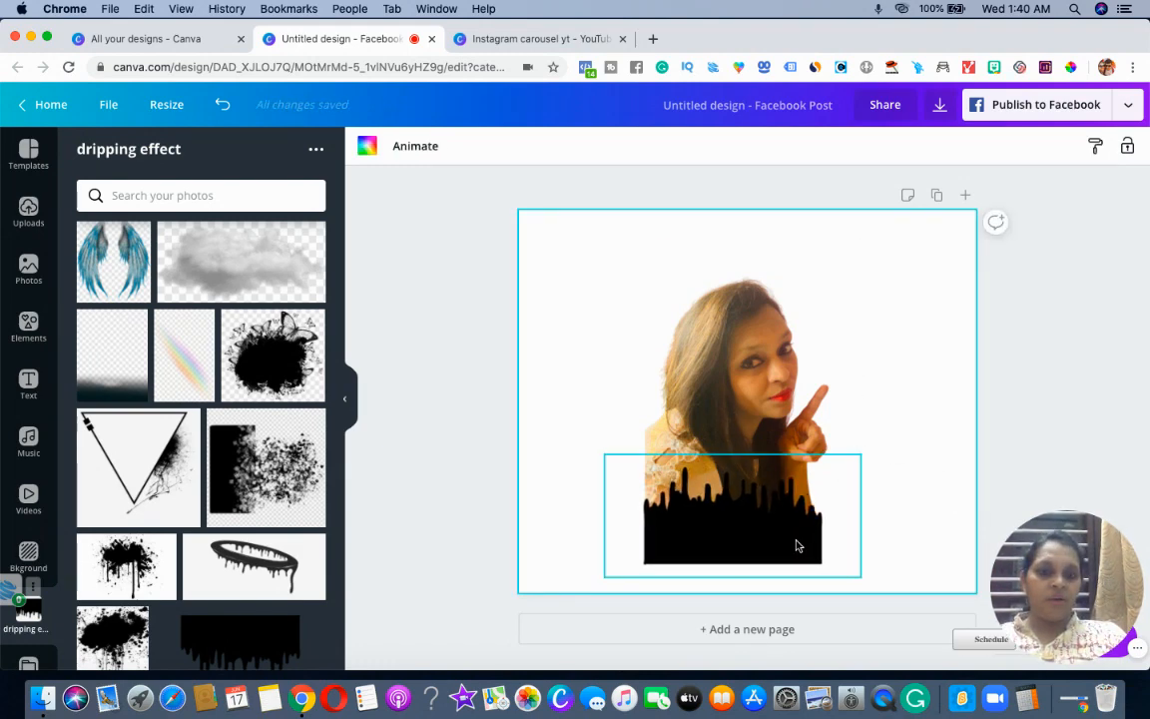
drag(799, 544, 797, 525)
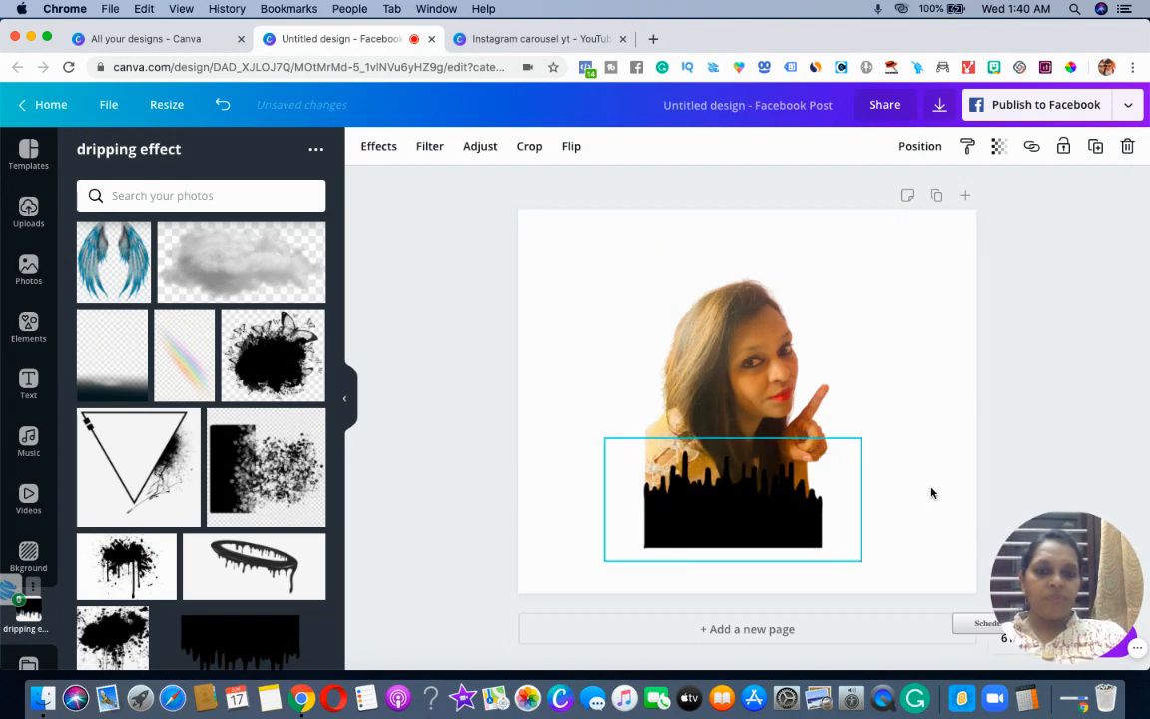
- Give the dripping image the Cherry Duotone effect and set its highlights color to white (#ffffff)
click(378, 150)
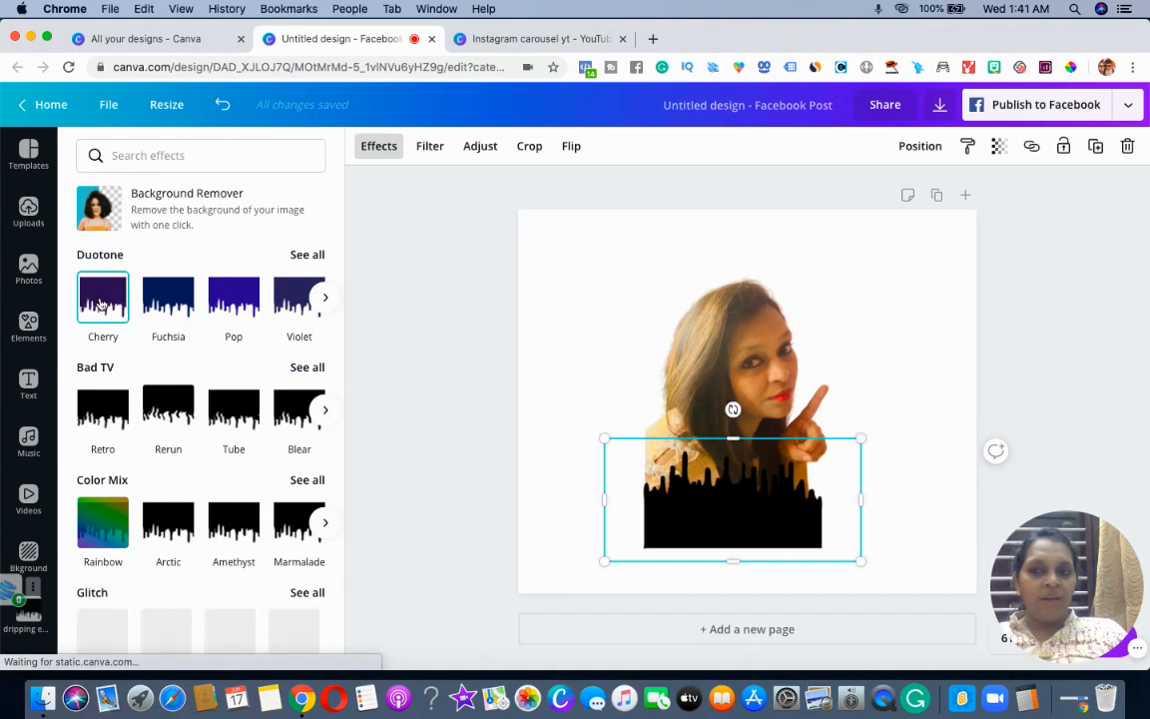
click(104, 296)
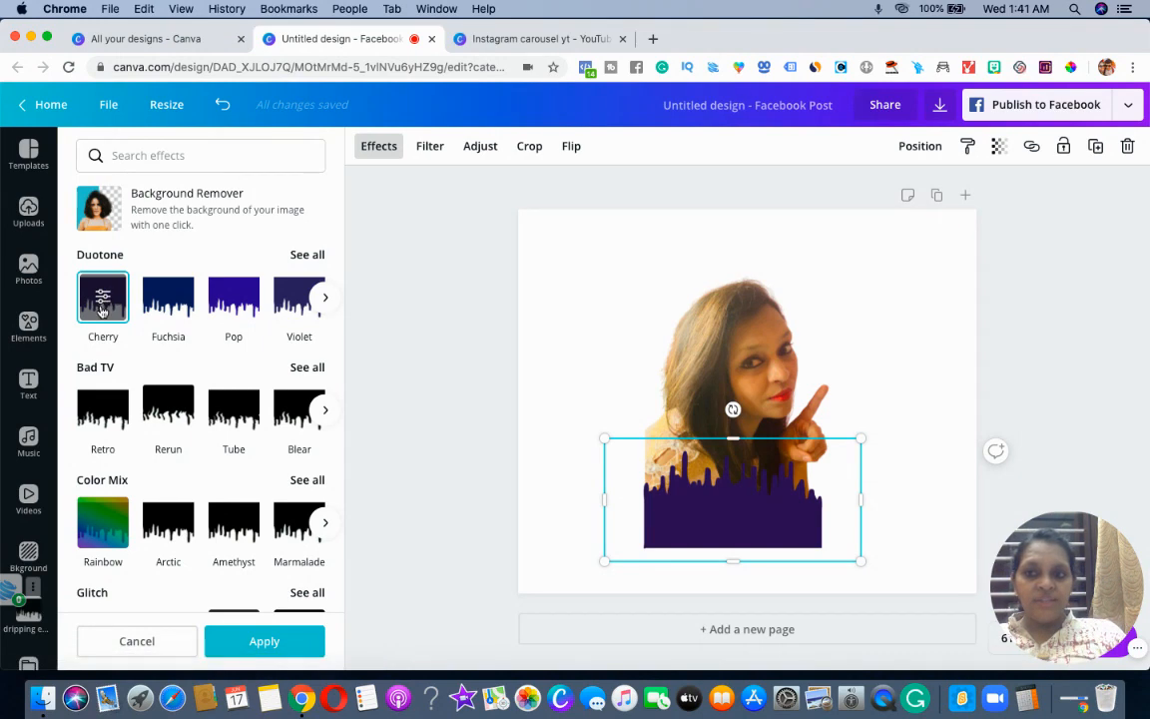
click(100, 302)
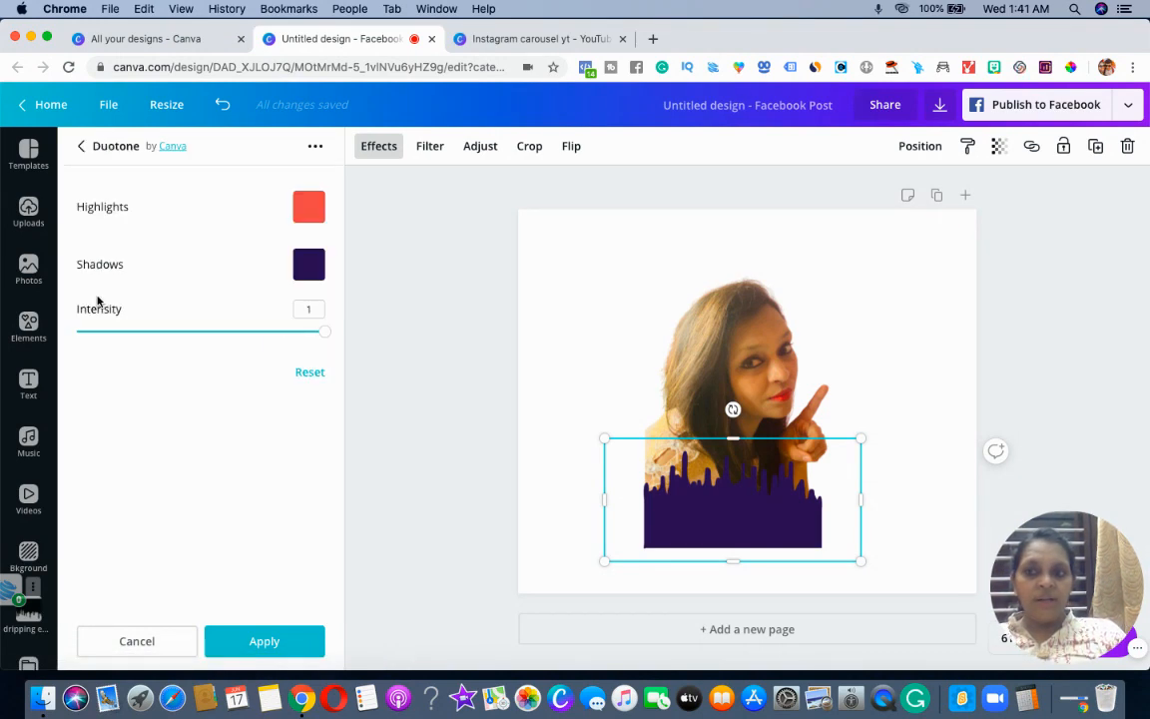
click(310, 208)
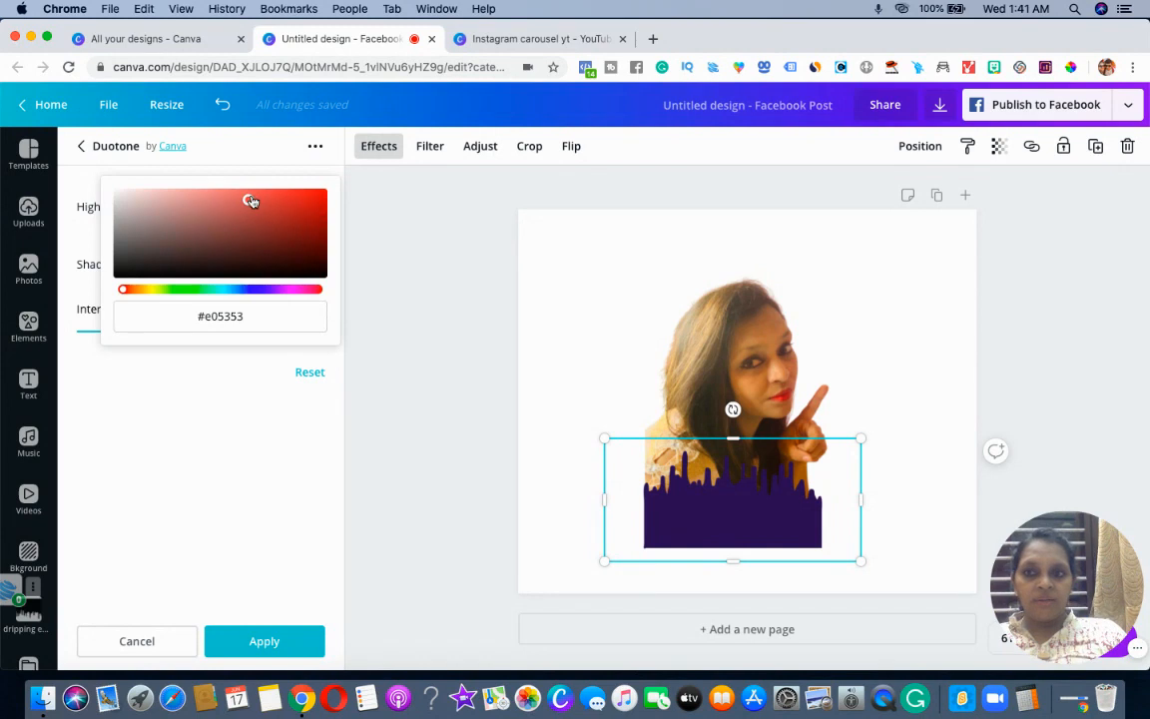
drag(250, 195, 50, 168)
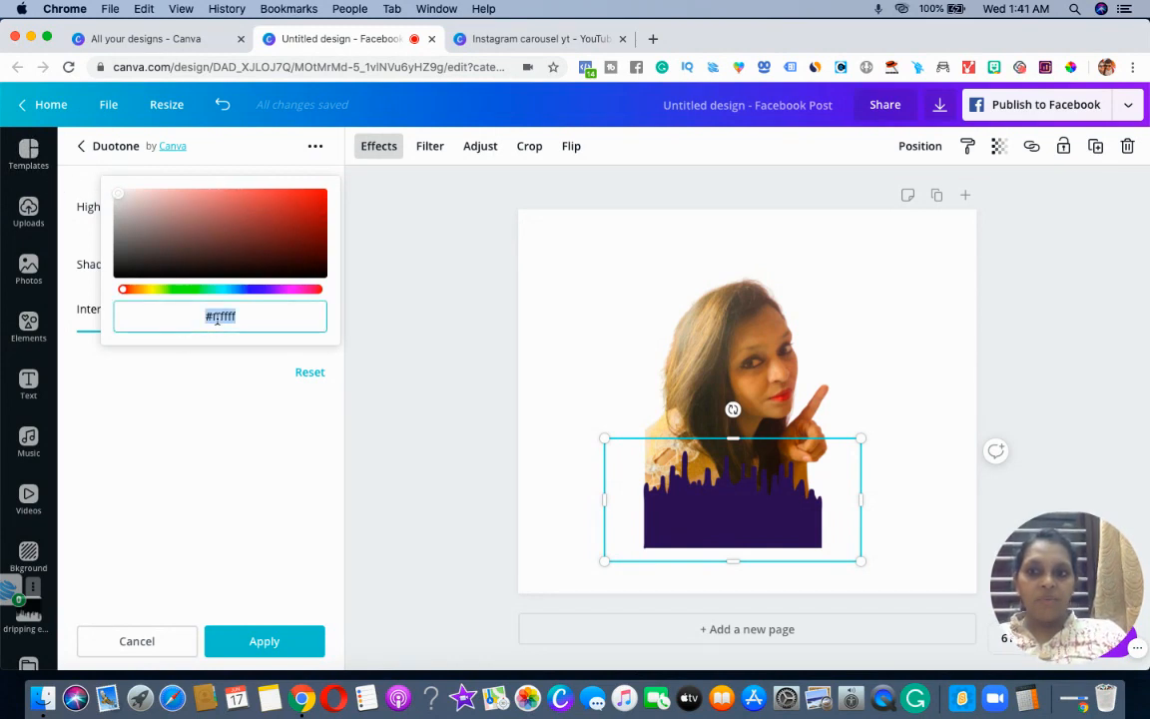
click(235, 372)
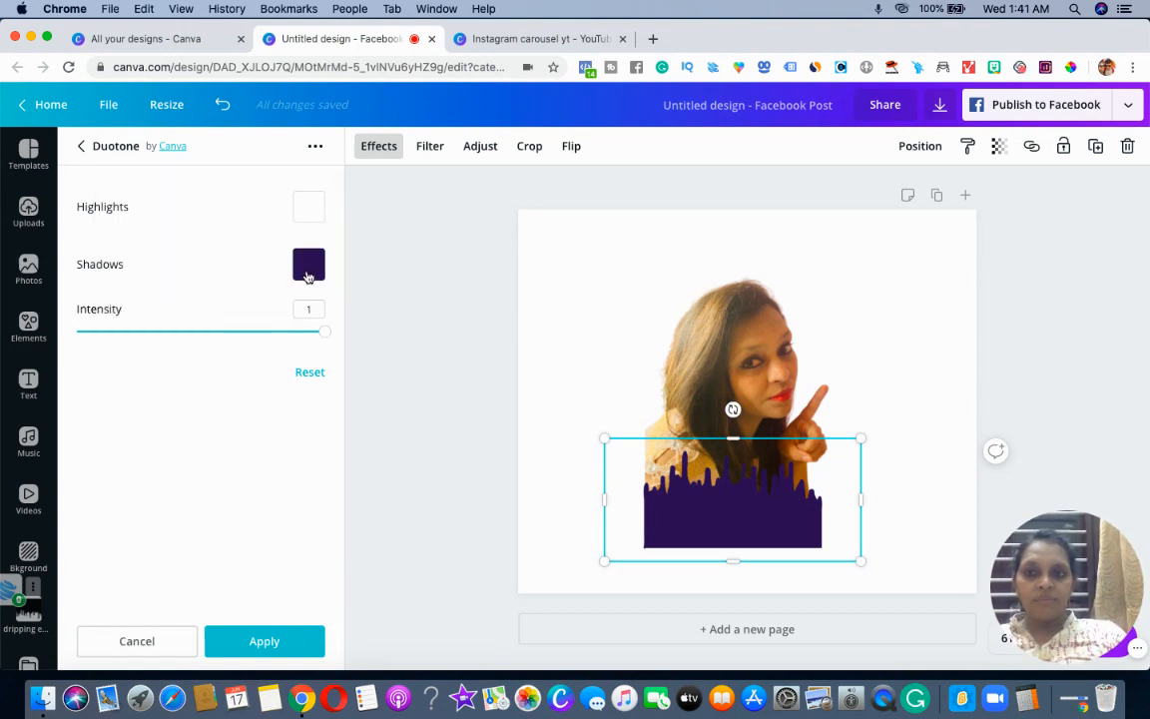
- Set the Duotone shadows color of the dripping image to #ffffff and deselect the image
click(309, 266)
click(238, 317)
text(#ffffff)
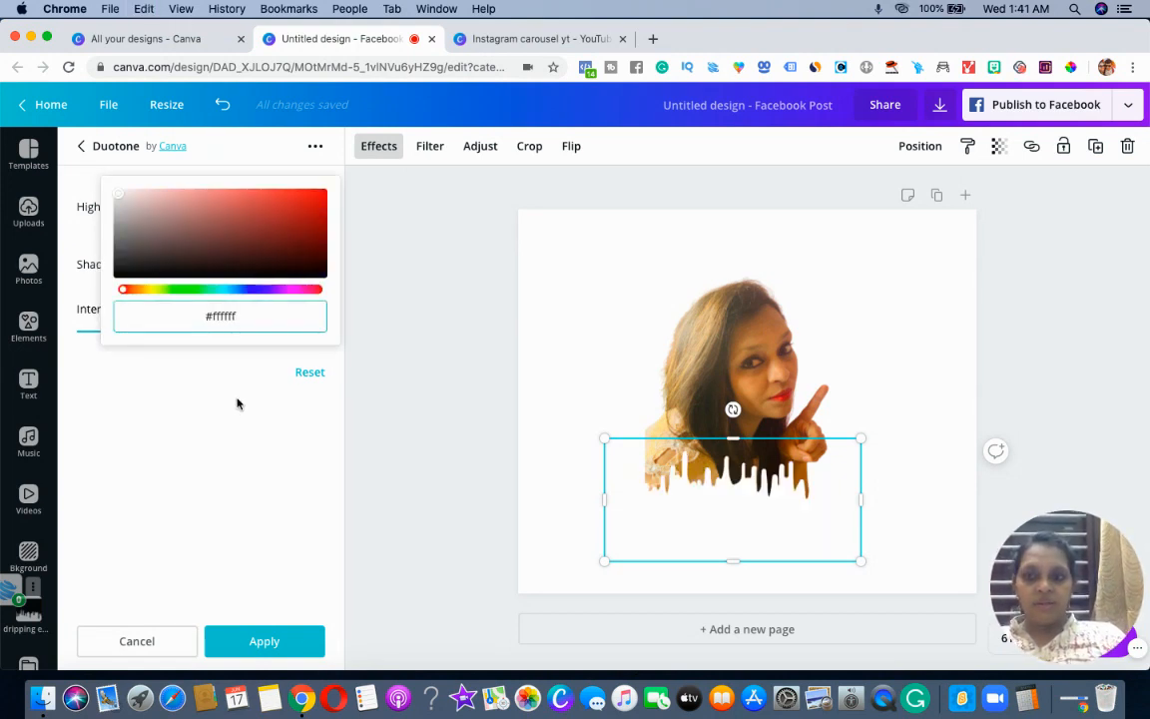
click(237, 403)
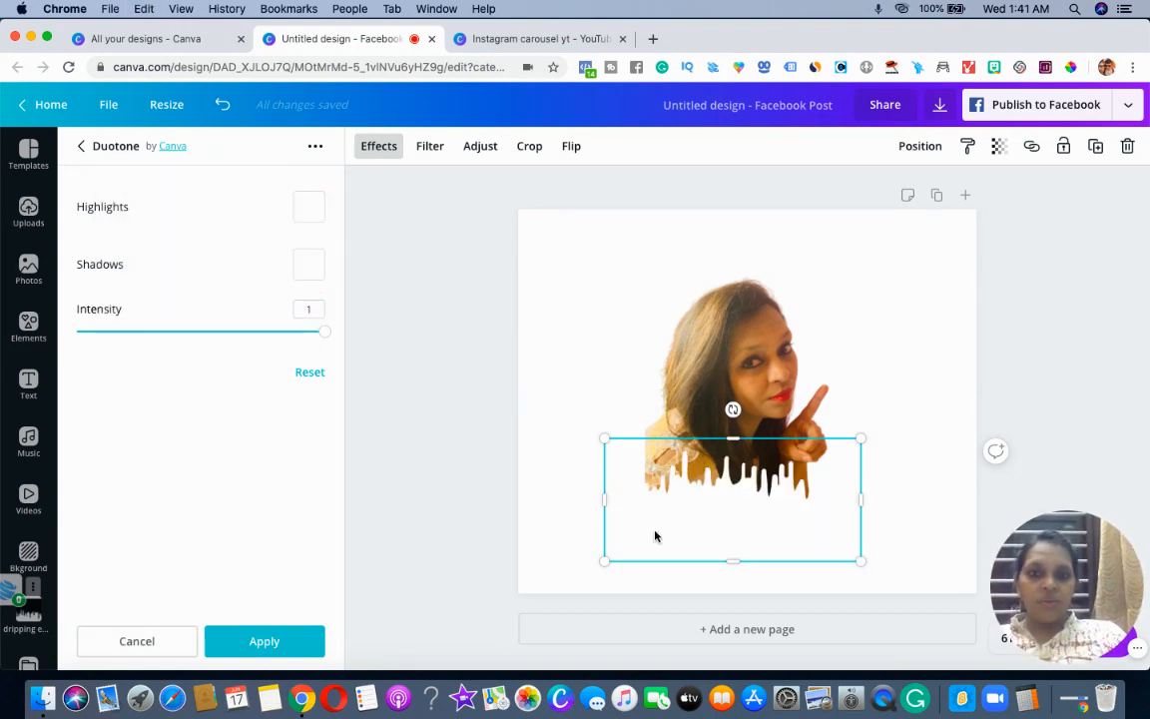
click(1015, 405)
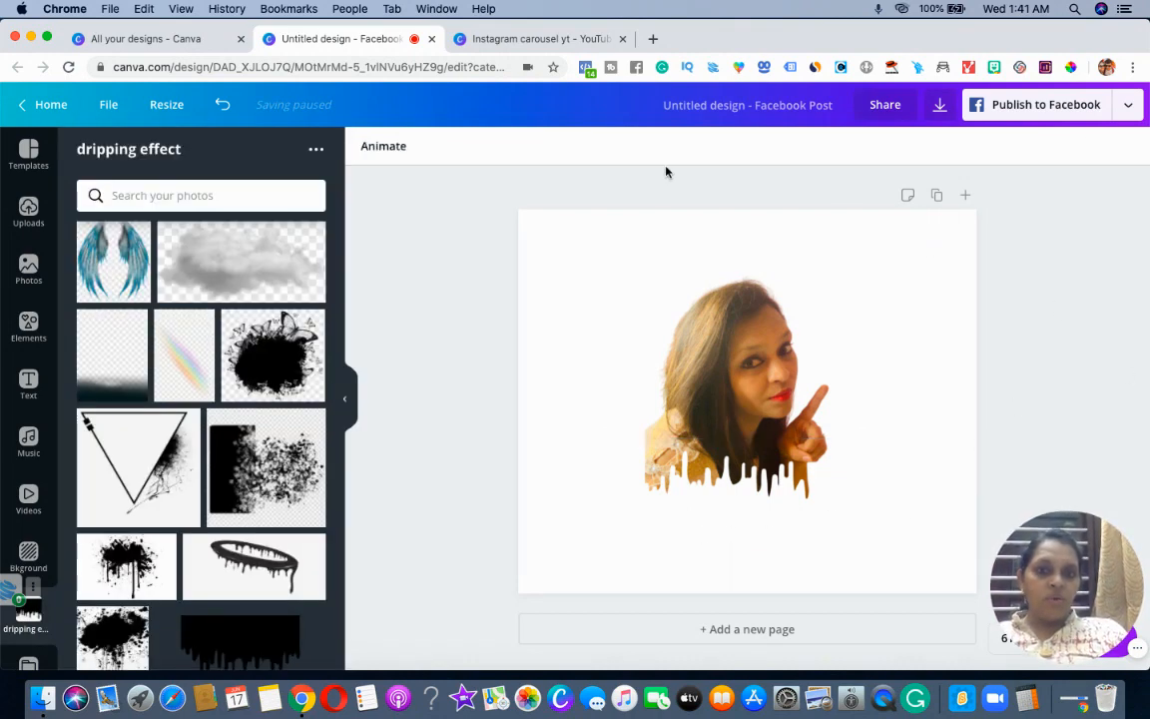
- Group the portrait with the white dripping image and move the group slightly right and down on the page
drag(571, 232, 903, 500)
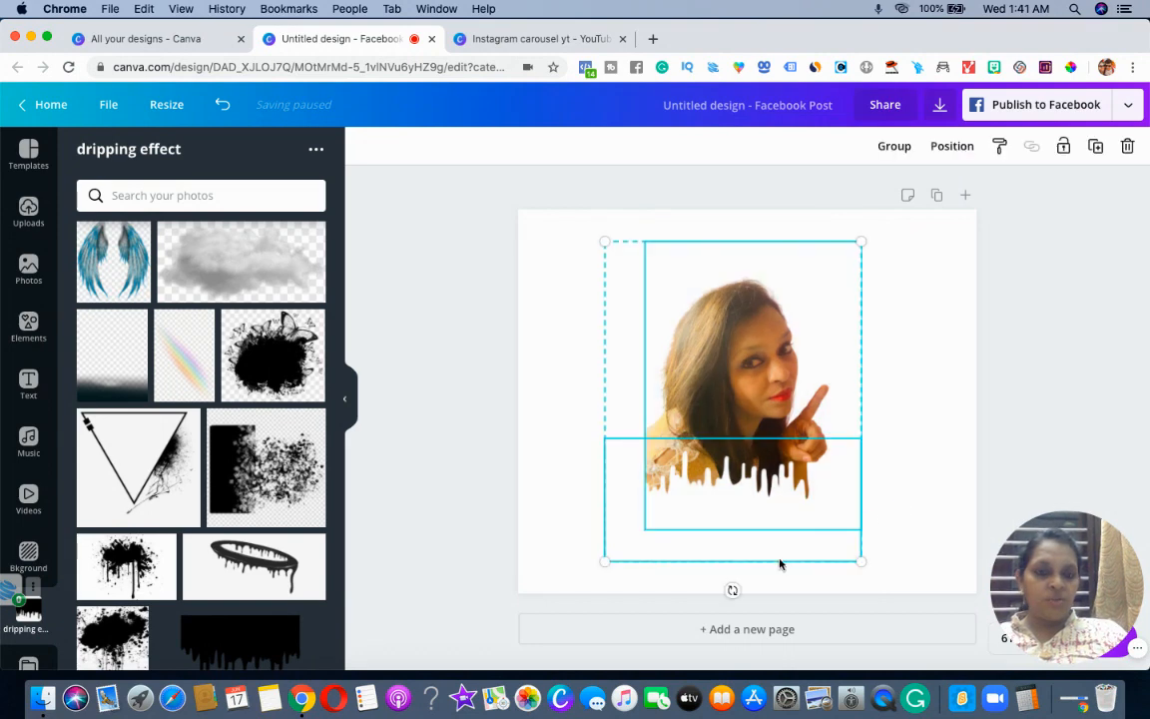
click(892, 148)
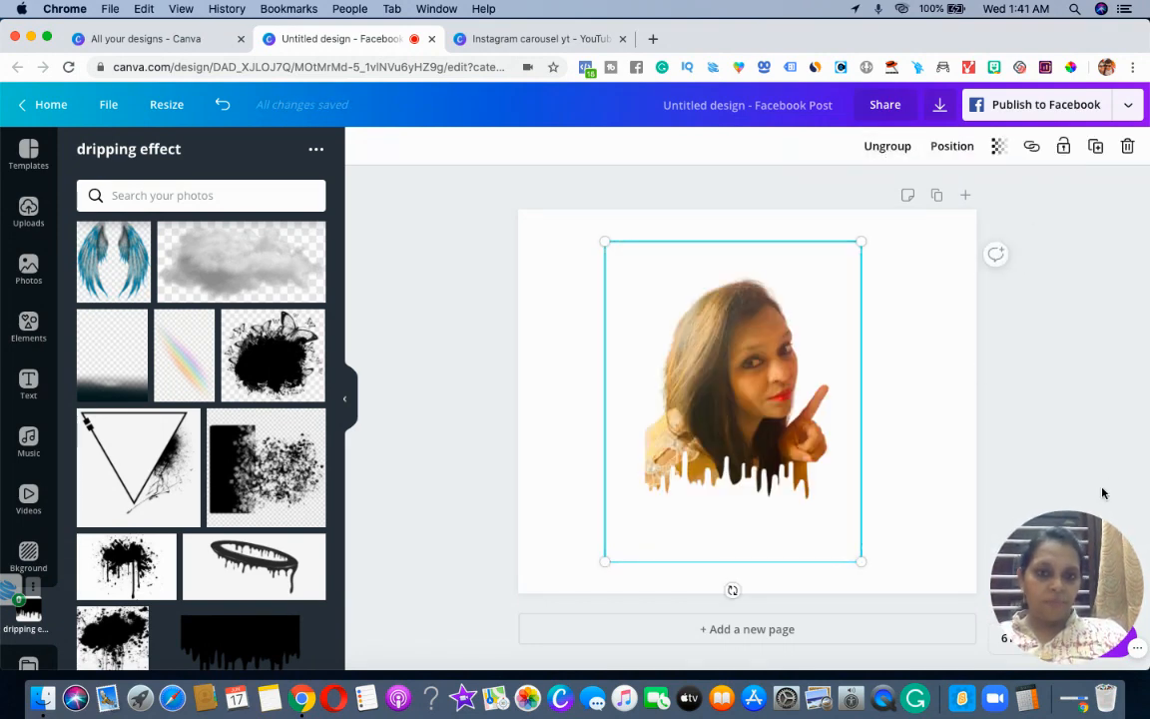
click(1142, 444)
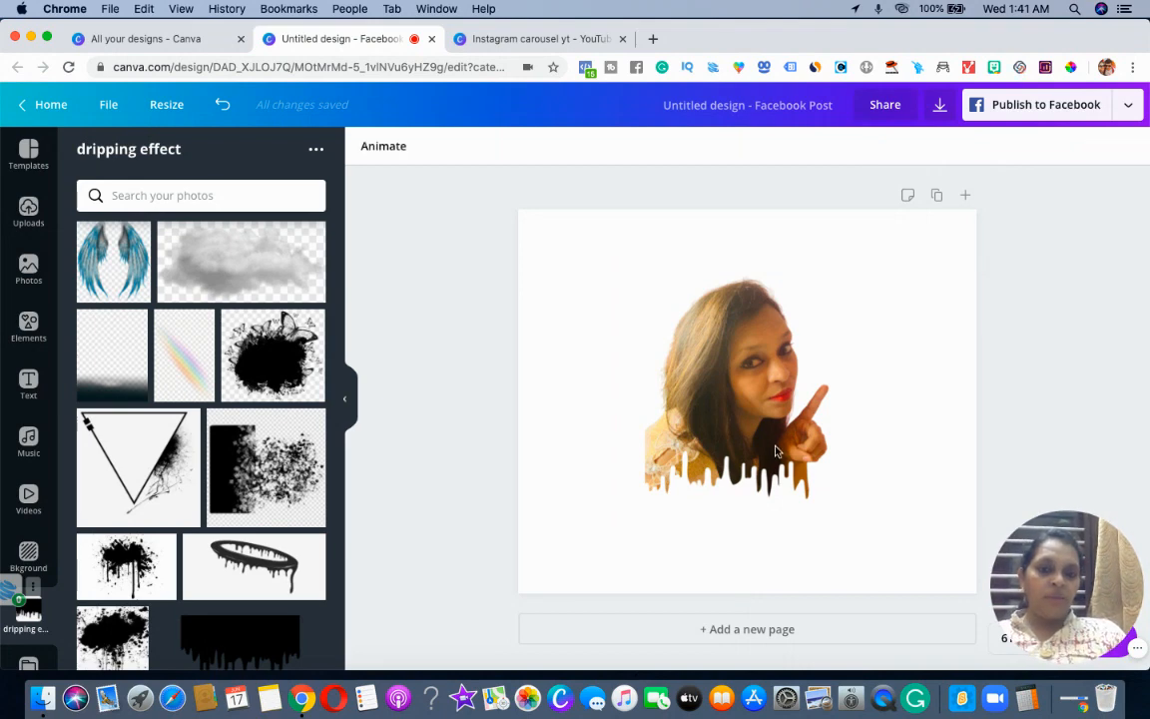
mouse_move(791, 474)
mouse_down()
mouse_move(712, 416)
mouse_move(554, 355)
mouse_move(853, 473)
mouse_move(699, 449)
mouse_move(859, 483)
mouse_move(763, 496)
mouse_move(824, 482)
mouse_move(798, 484)
mouse_up()
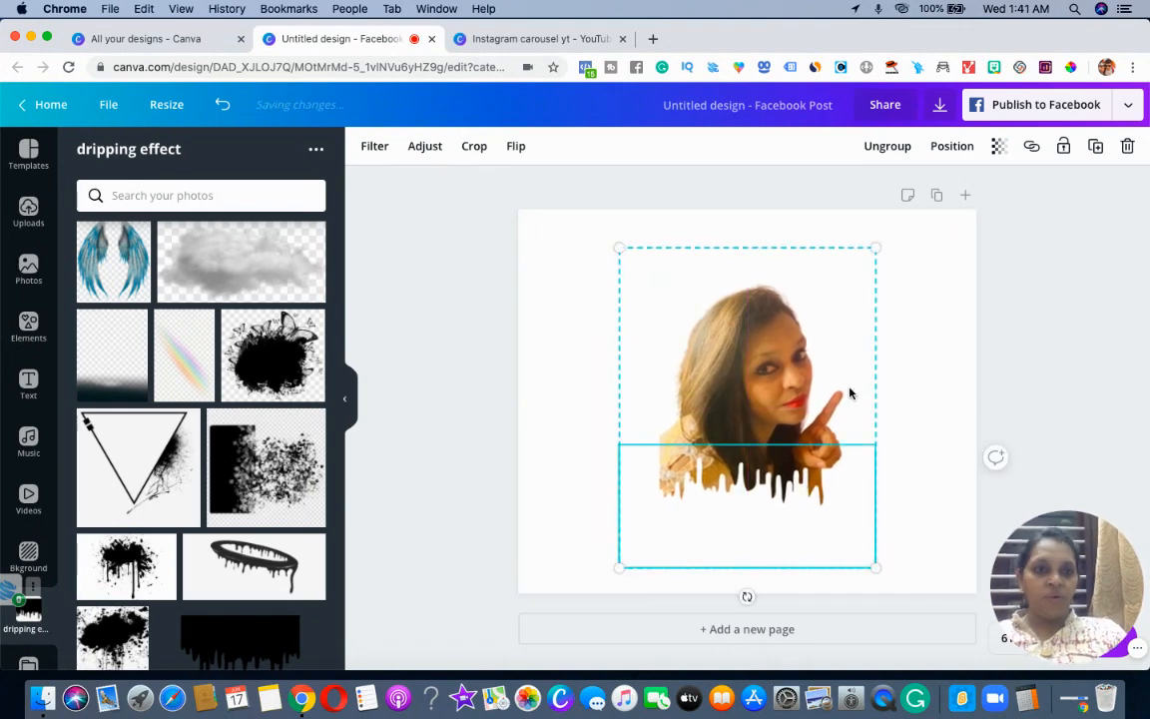
- Download the design as a PNG with transparent background, saving it as "Untitled design" in the CANVA INSTAGRAM POST folder
click(940, 106)
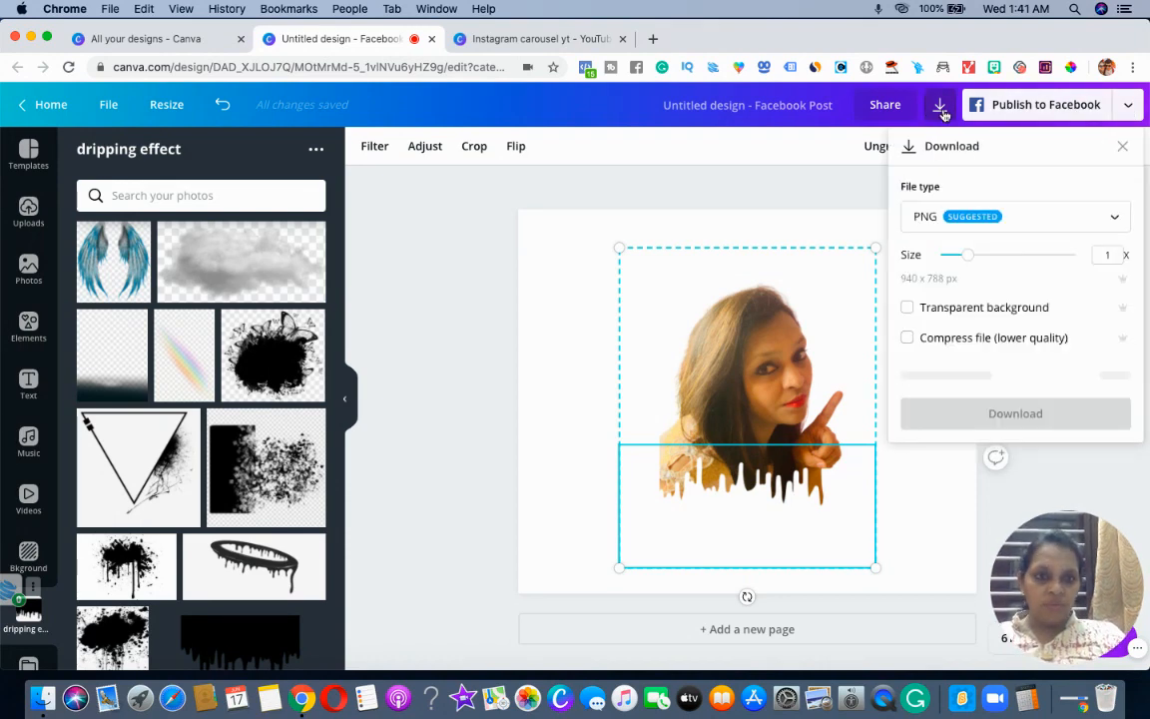
click(908, 308)
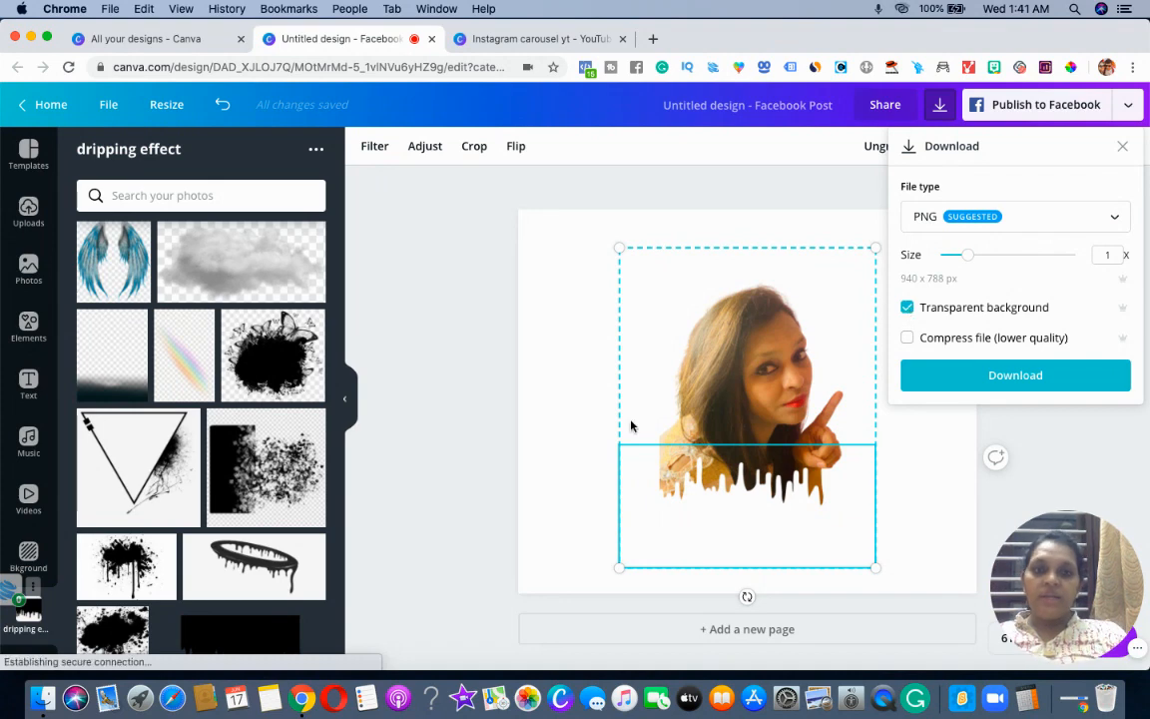
click(1015, 385)
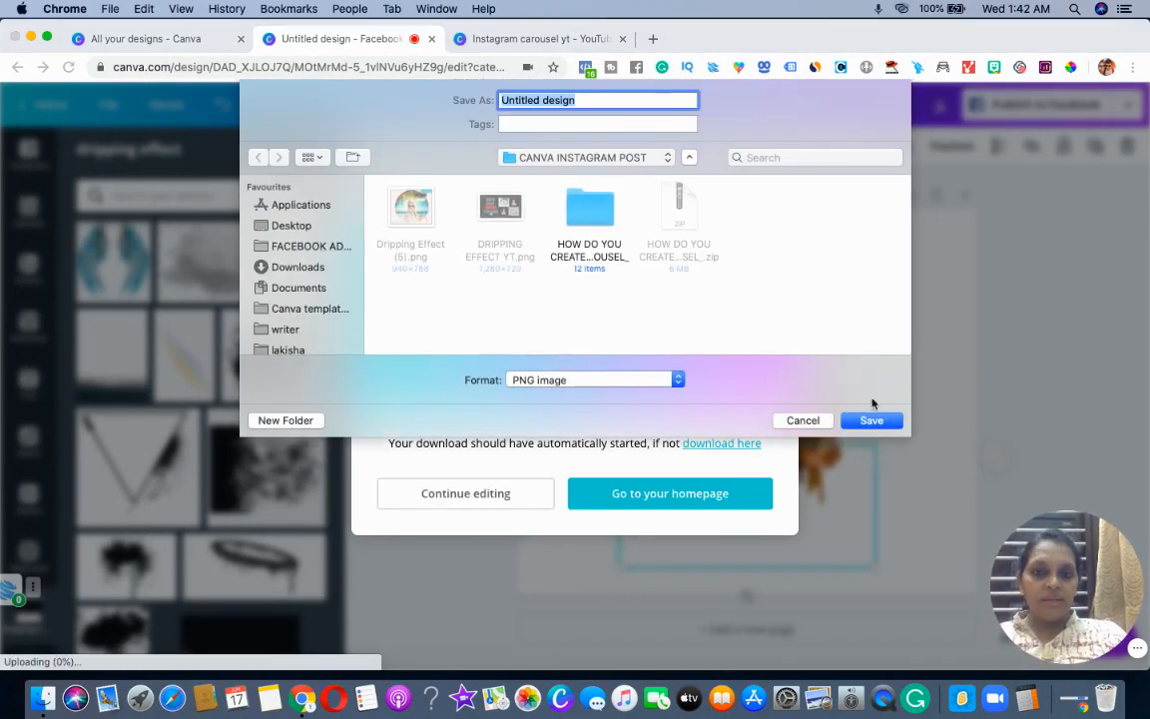
click(870, 420)
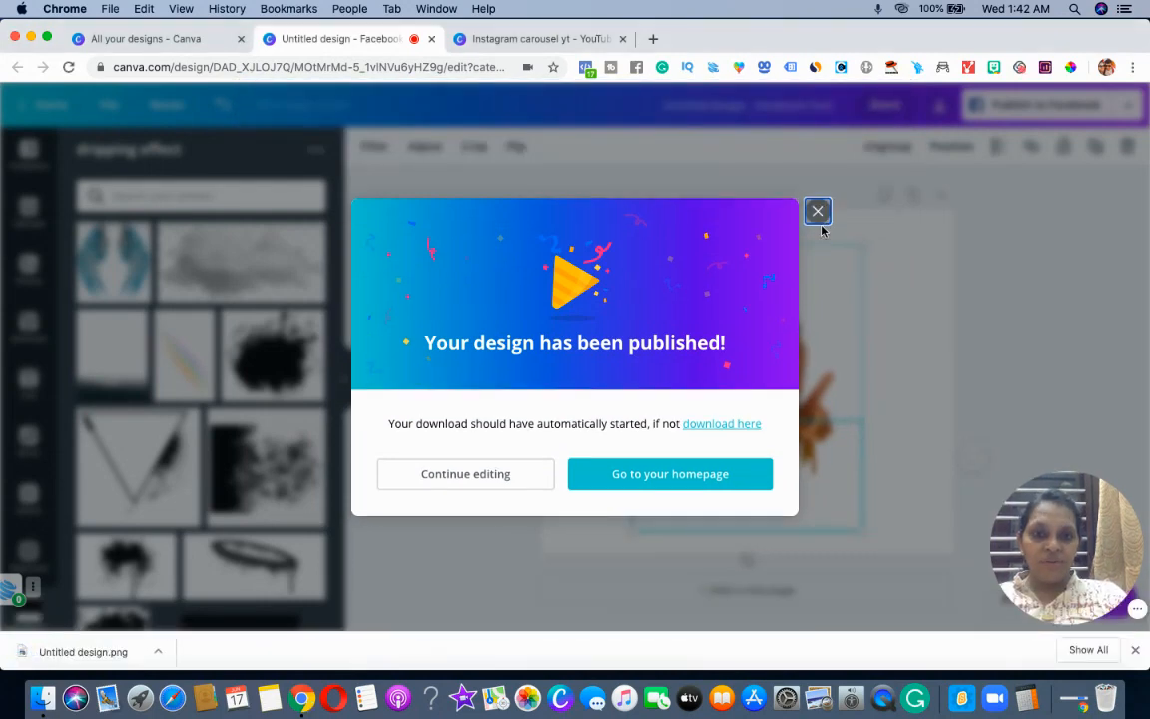
click(817, 209)
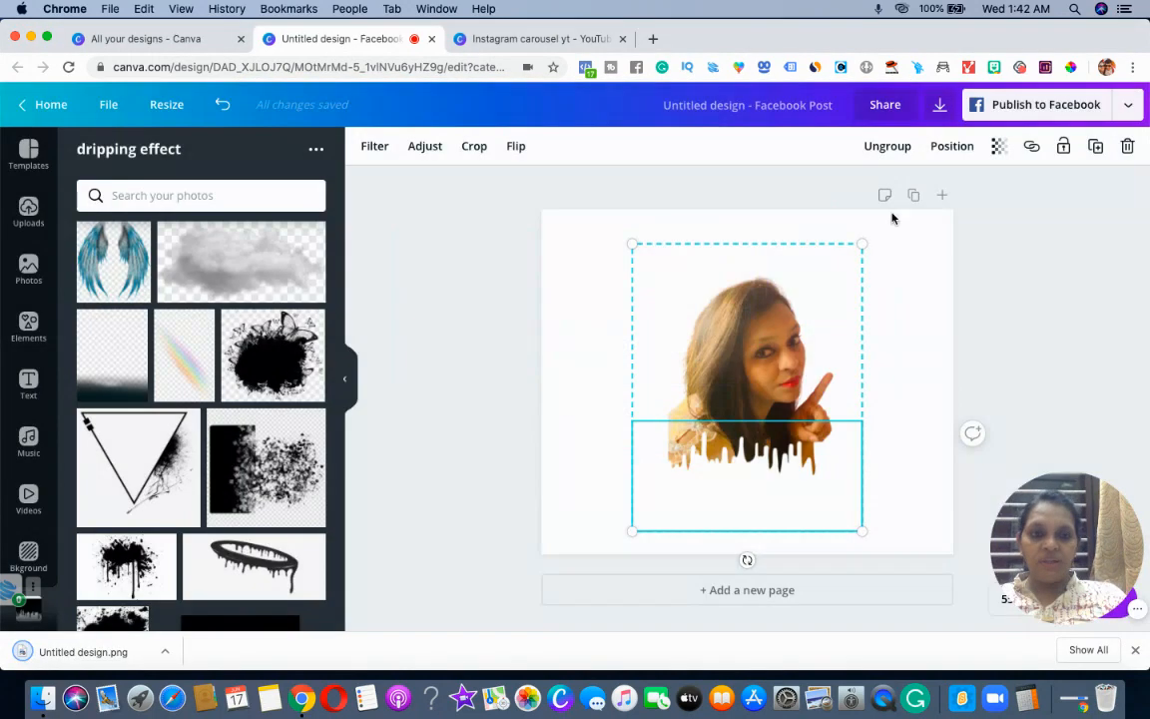
- Upload the downloaded "Untitled design.png" to the uploaded images
right_click(105, 656)
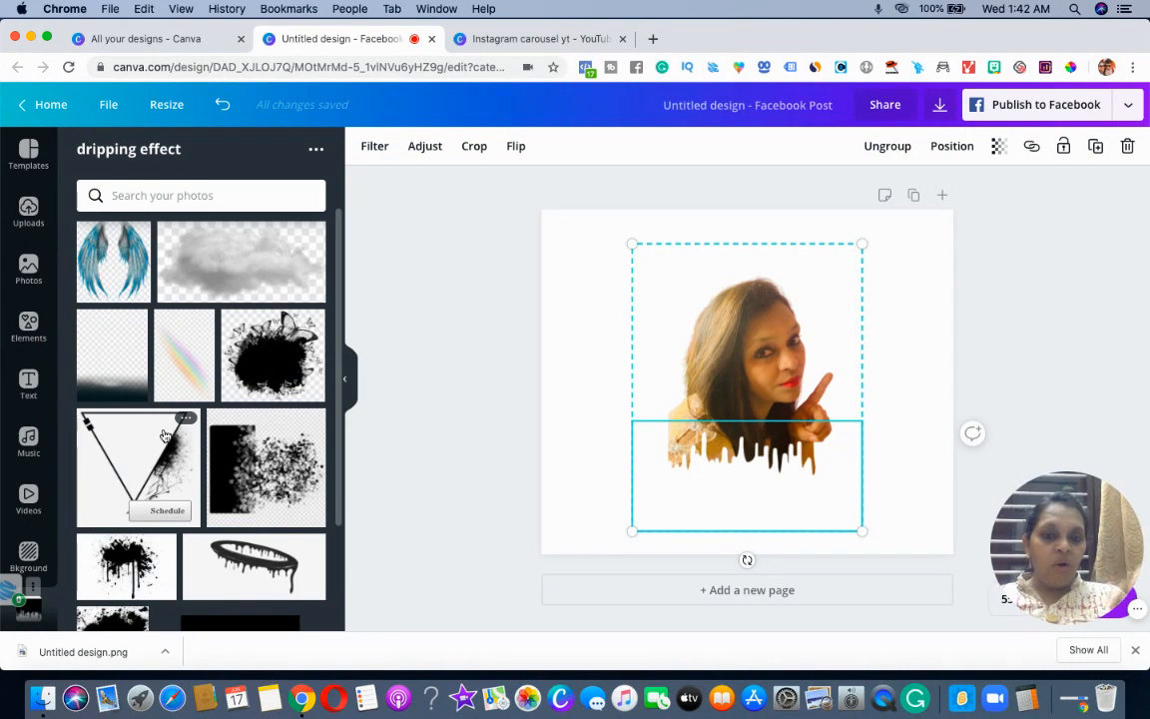
click(912, 491)
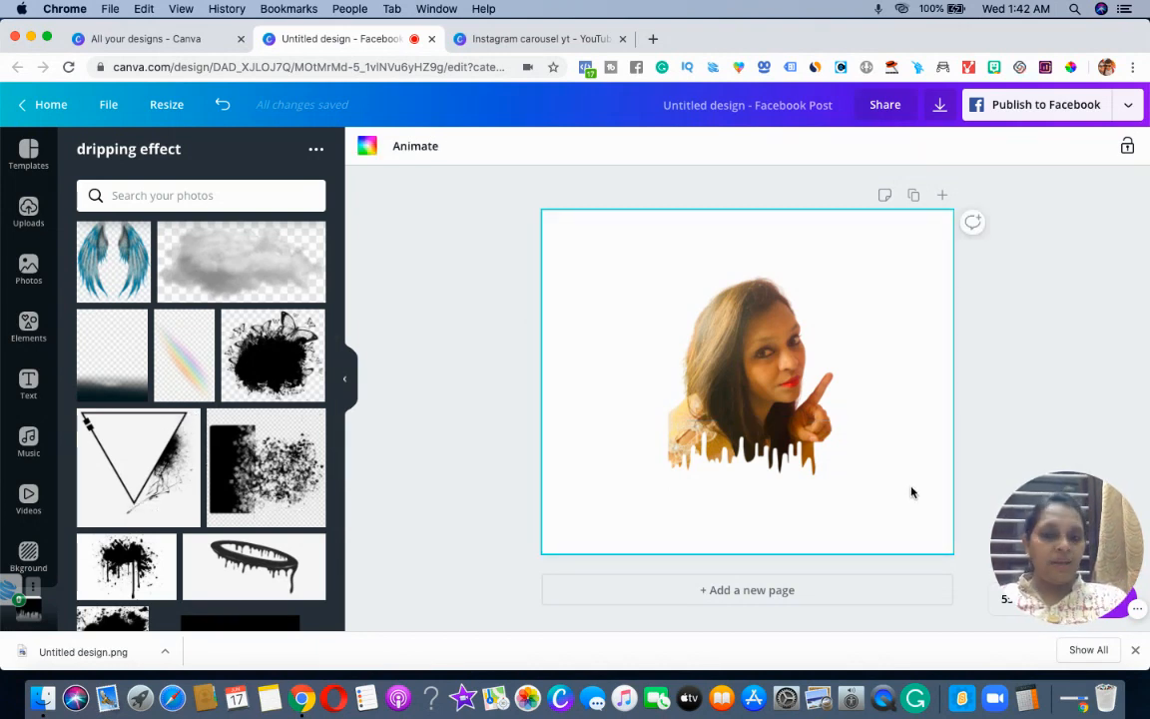
click(28, 206)
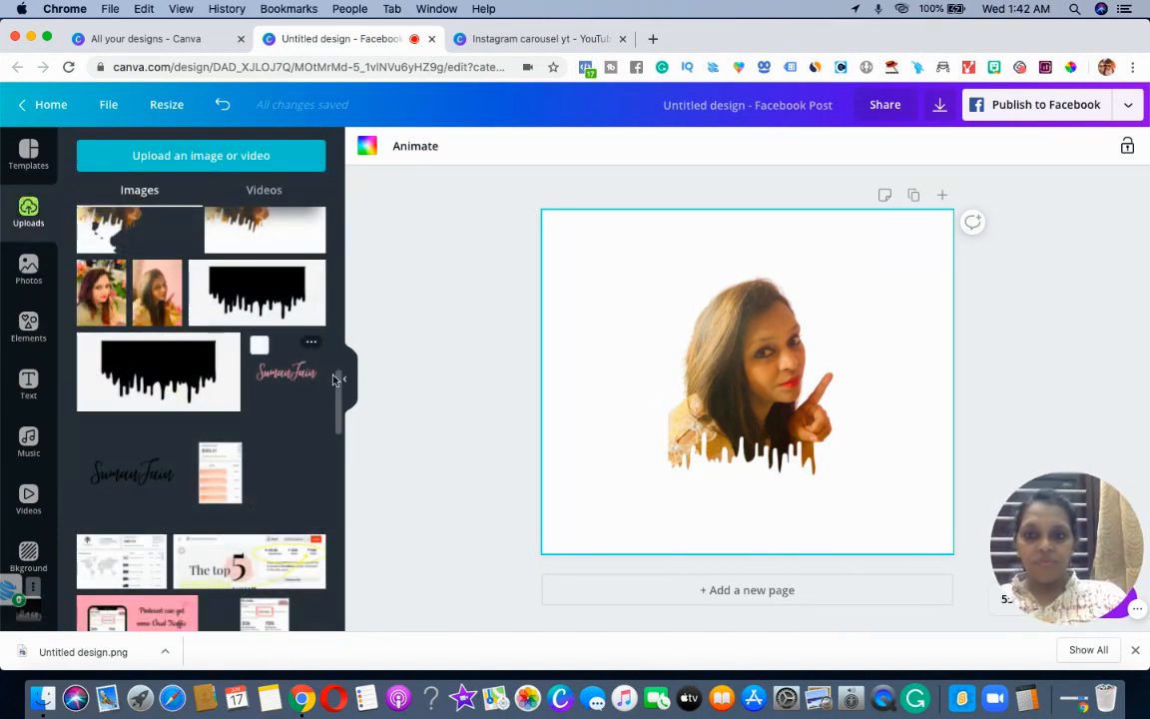
drag(336, 380, 338, 203)
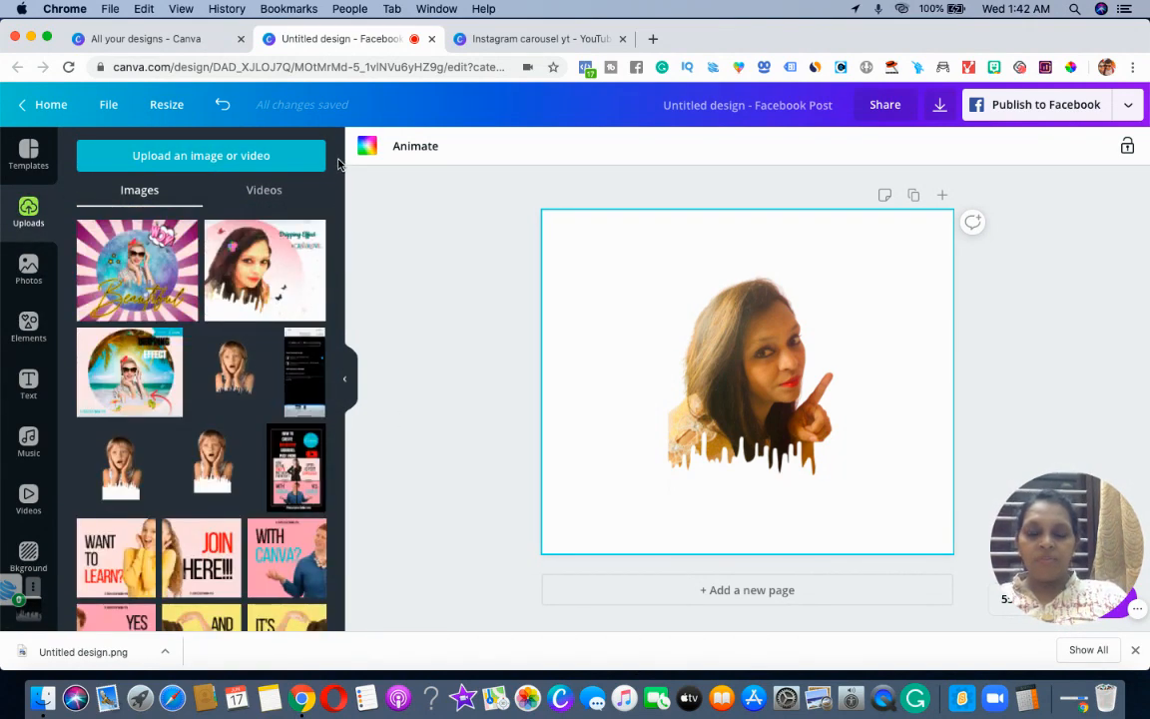
drag(95, 654, 160, 305)
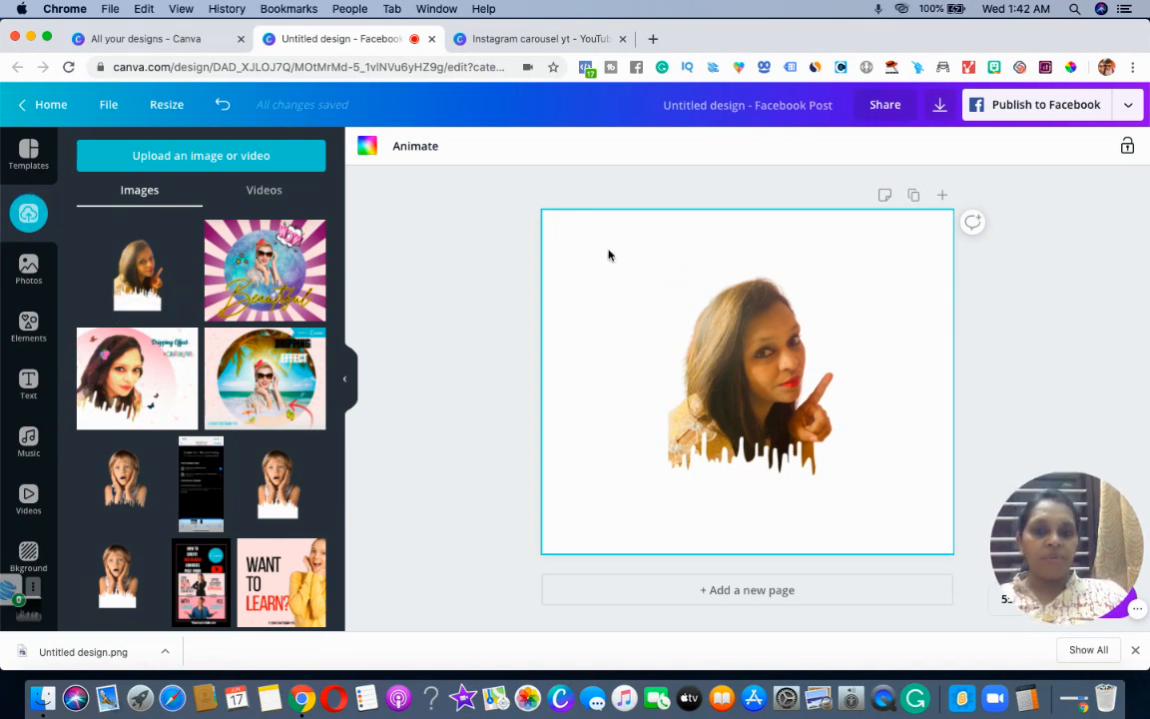
- Delete the portrait and the white dripping image from the page
click(780, 352)
key(Delete)
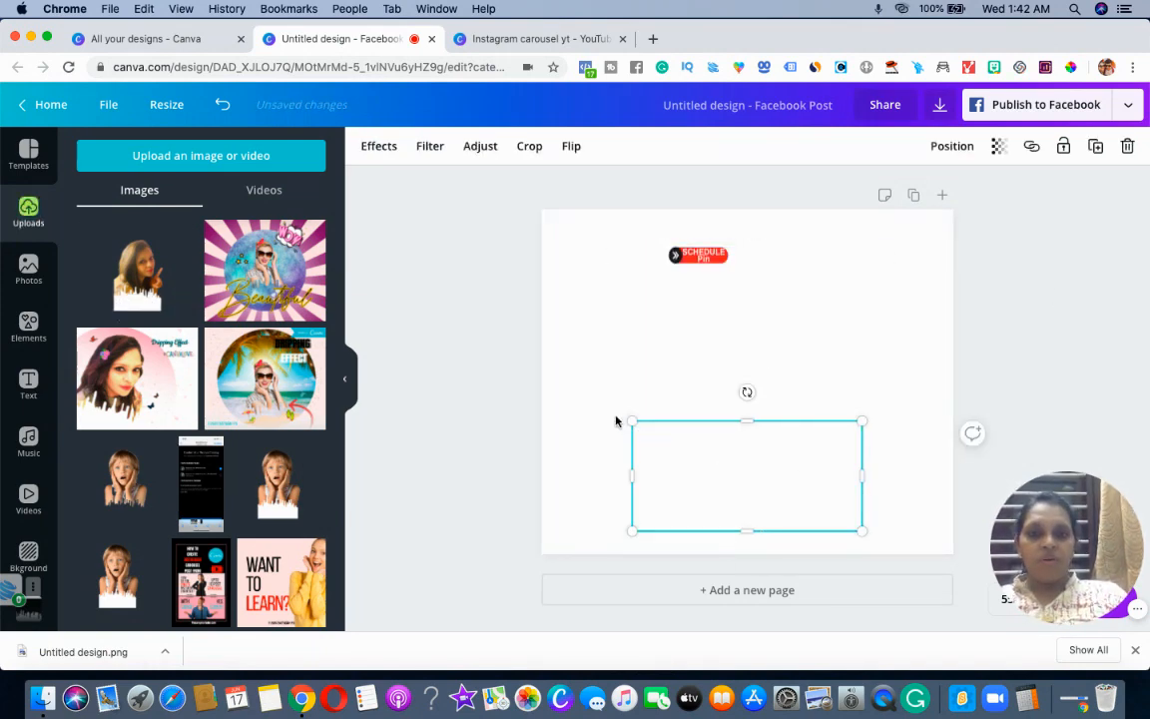
key(Delete)
click(586, 350)
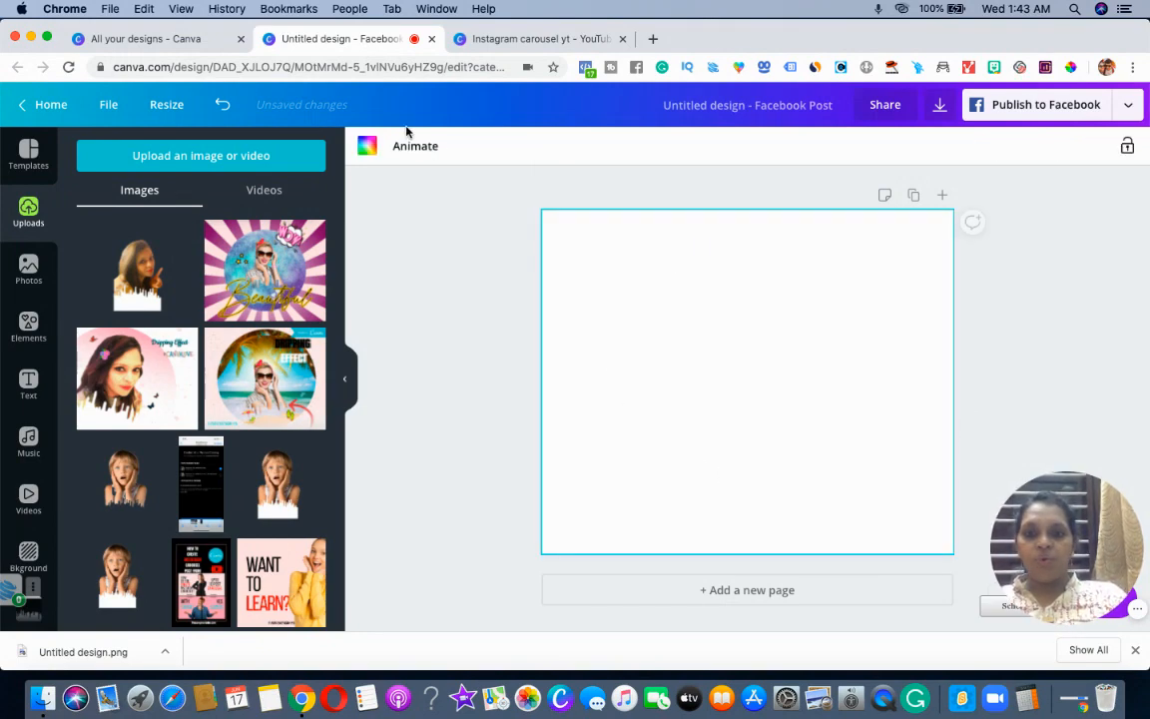
- Set the page background to the blue-grey color of the Pastel Pink palette
click(368, 148)
right_click(257, 395)
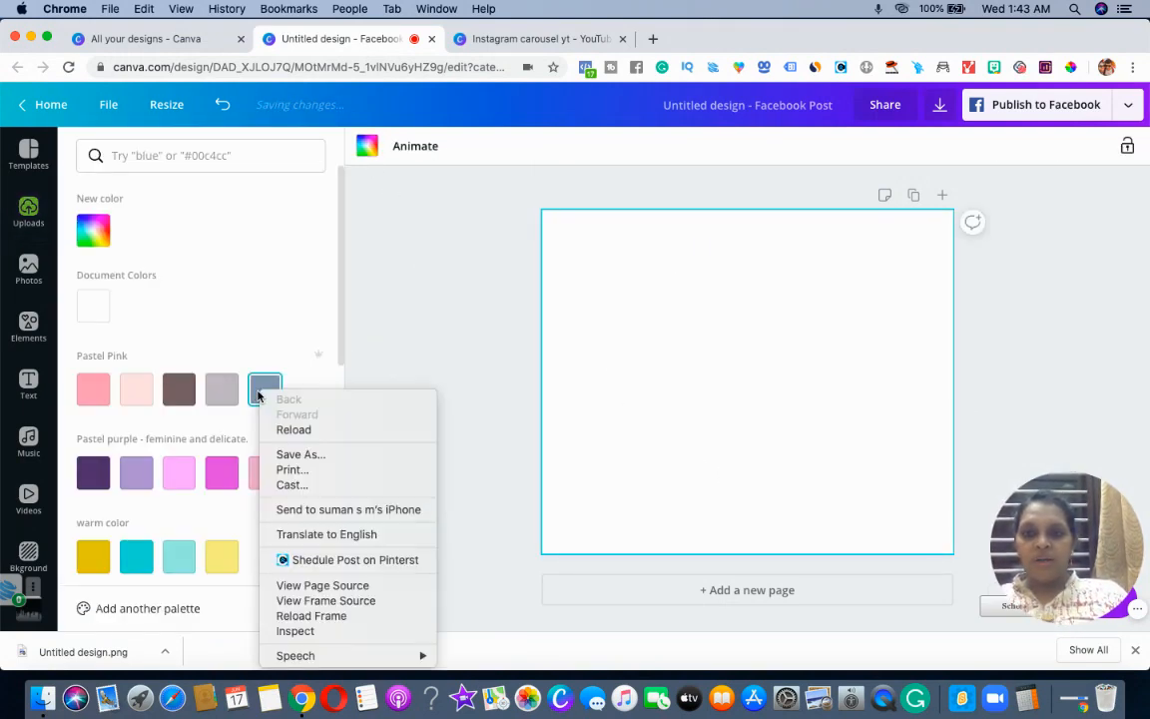
click(240, 342)
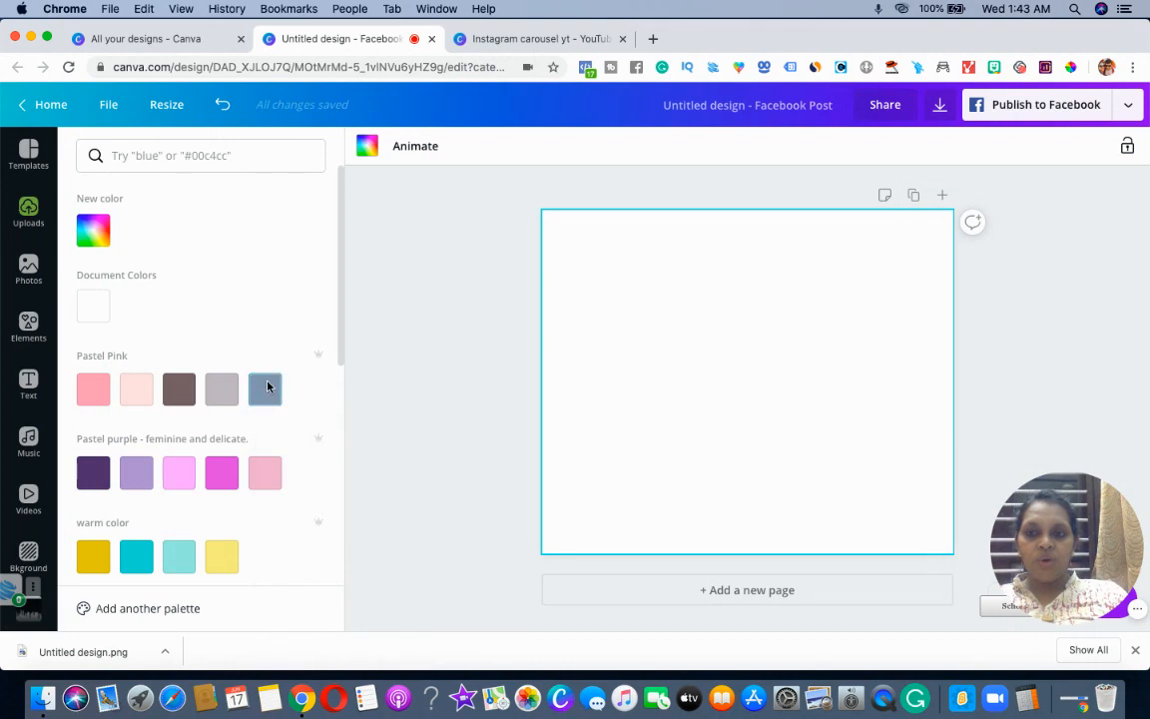
click(264, 390)
click(441, 340)
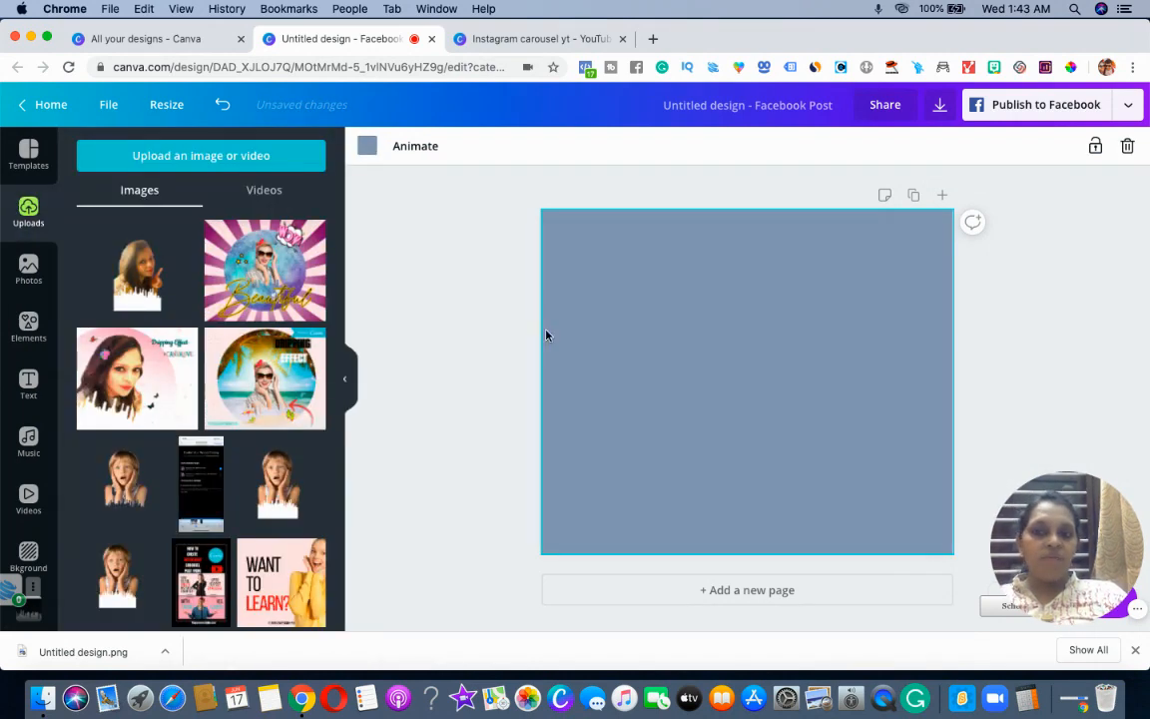
- Place the uploaded transparent dripping portrait on the page and delete the newly added version with the white block
click(137, 268)
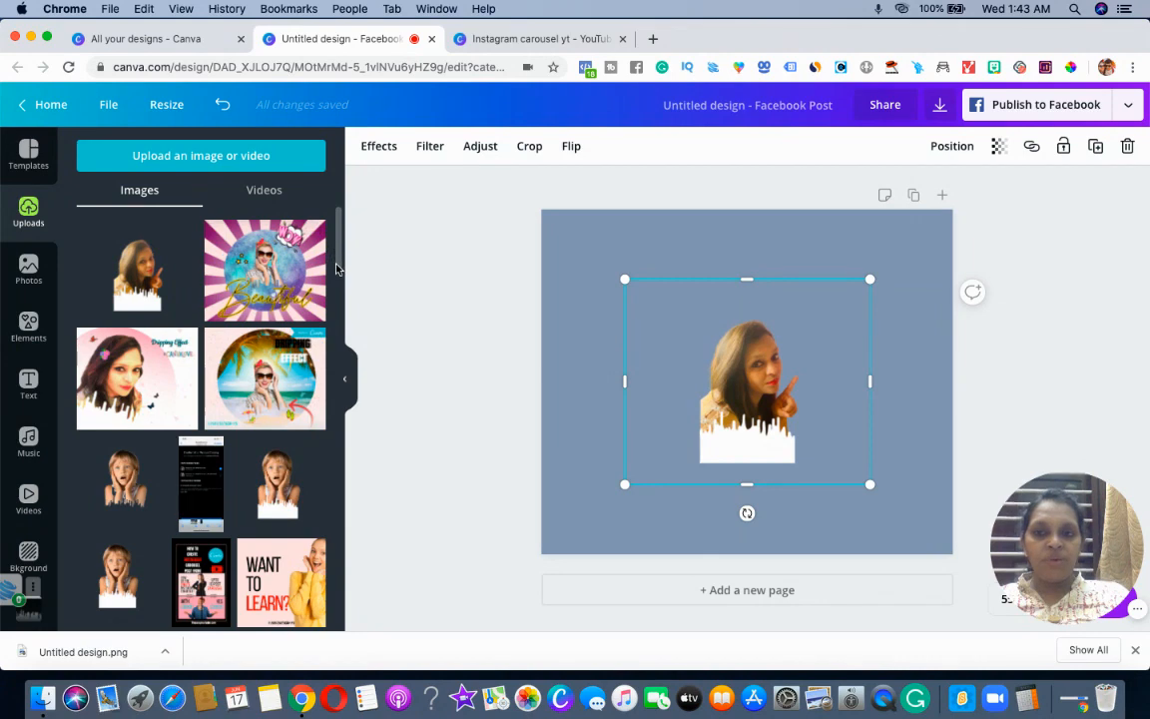
drag(338, 268, 355, 374)
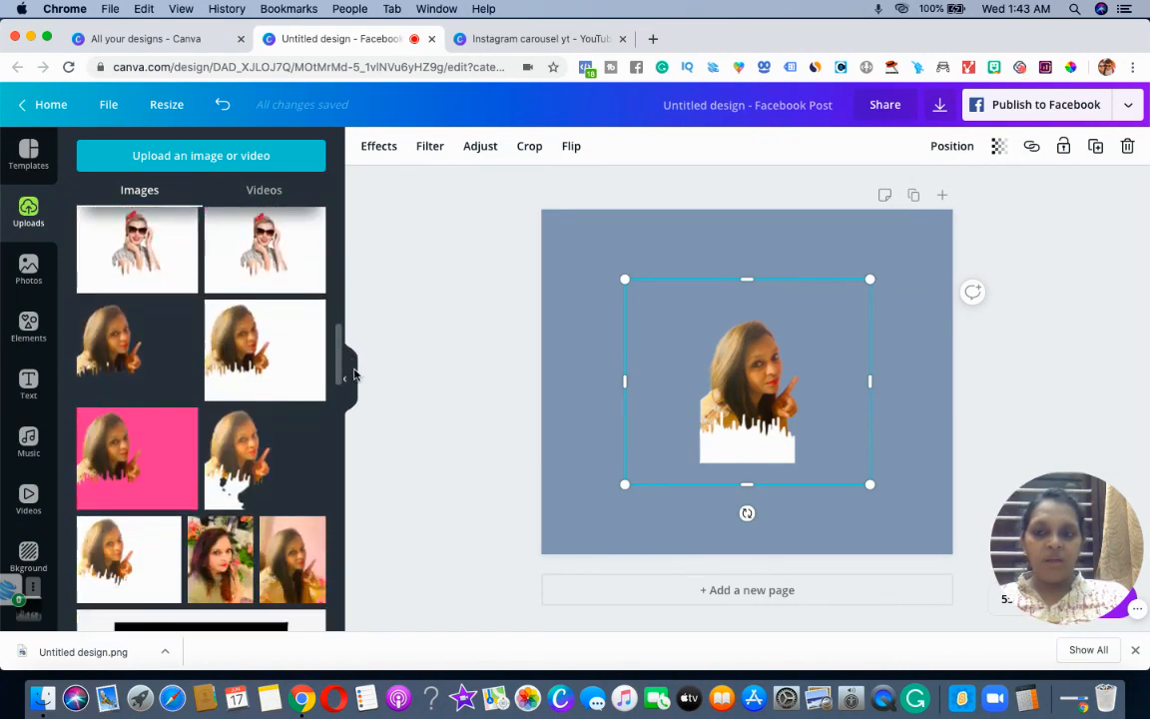
drag(110, 340, 625, 370)
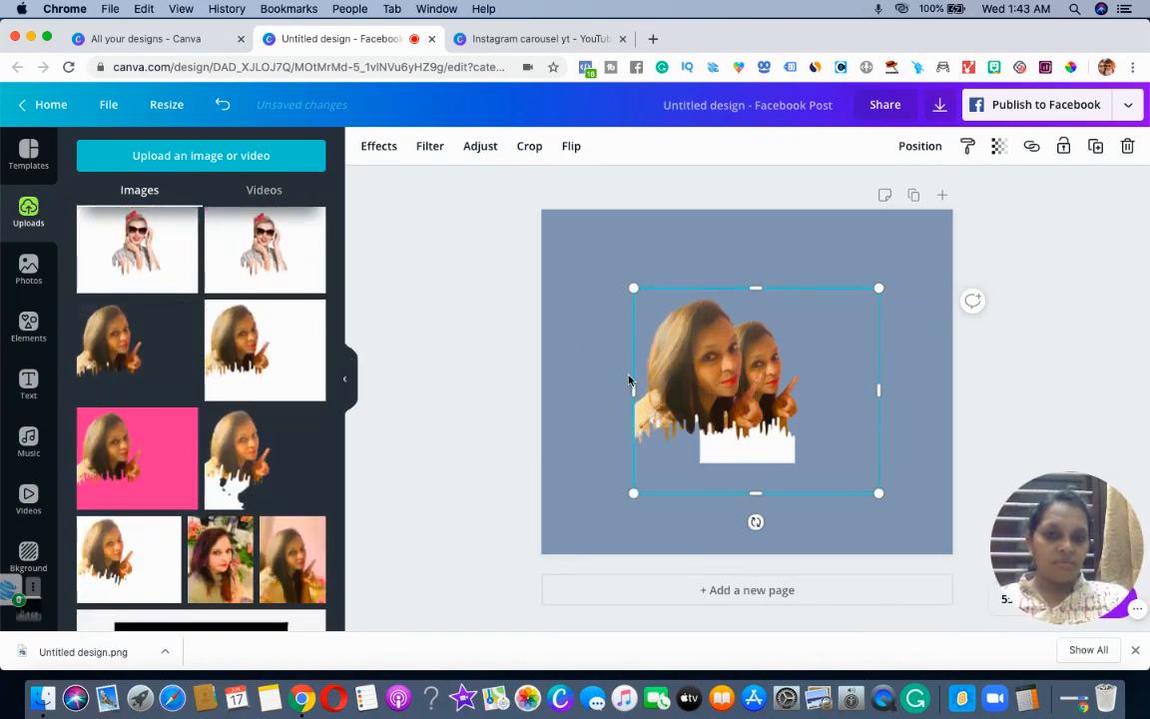
drag(689, 390, 590, 451)
click(759, 328)
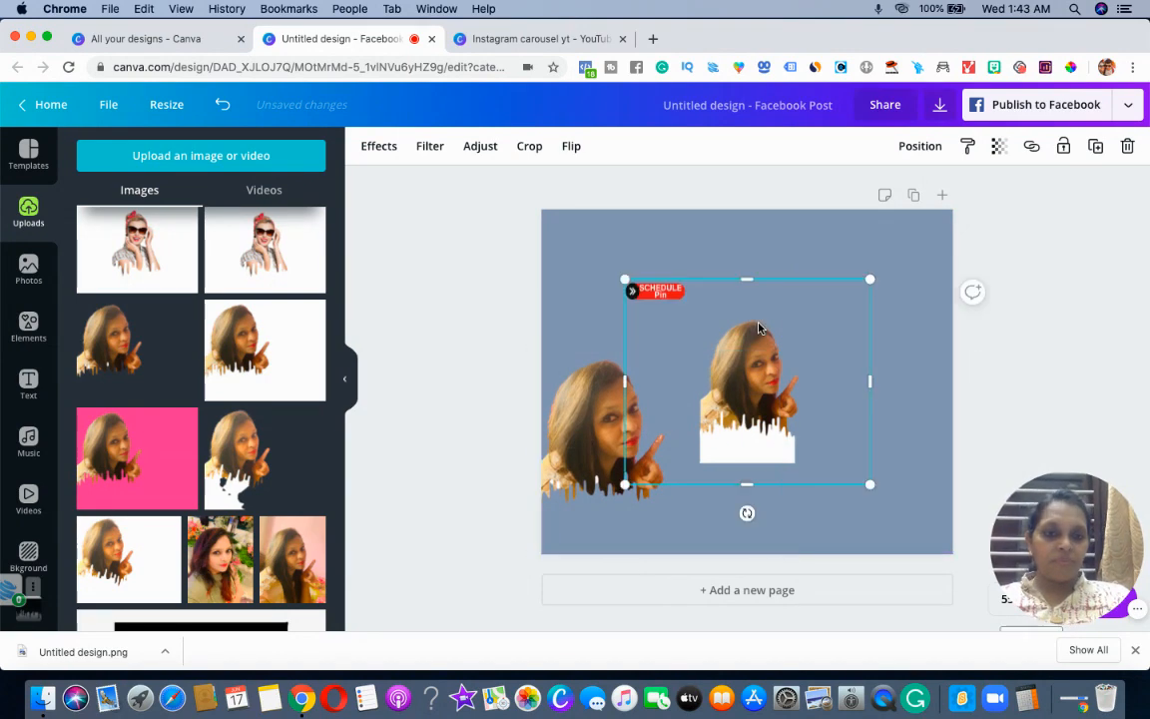
key(Delete)
- Try enlarging and repositioning the dripping portrait on the page, and delete it again
drag(741, 418, 694, 412)
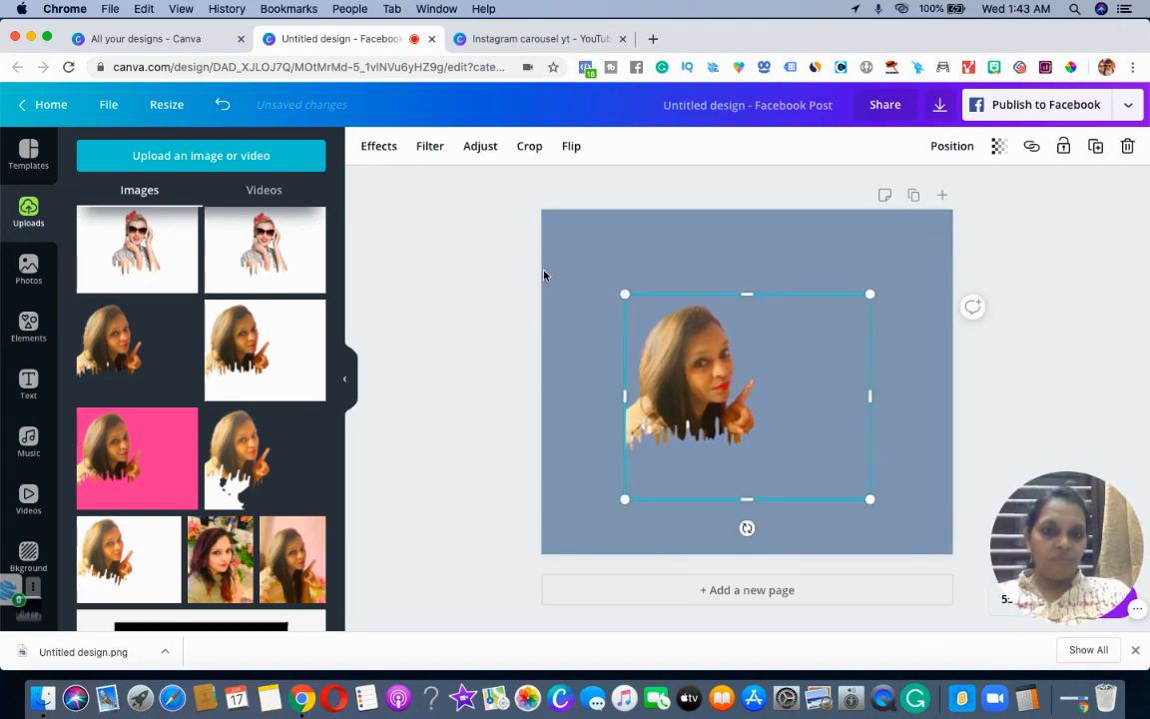
drag(625, 294, 503, 249)
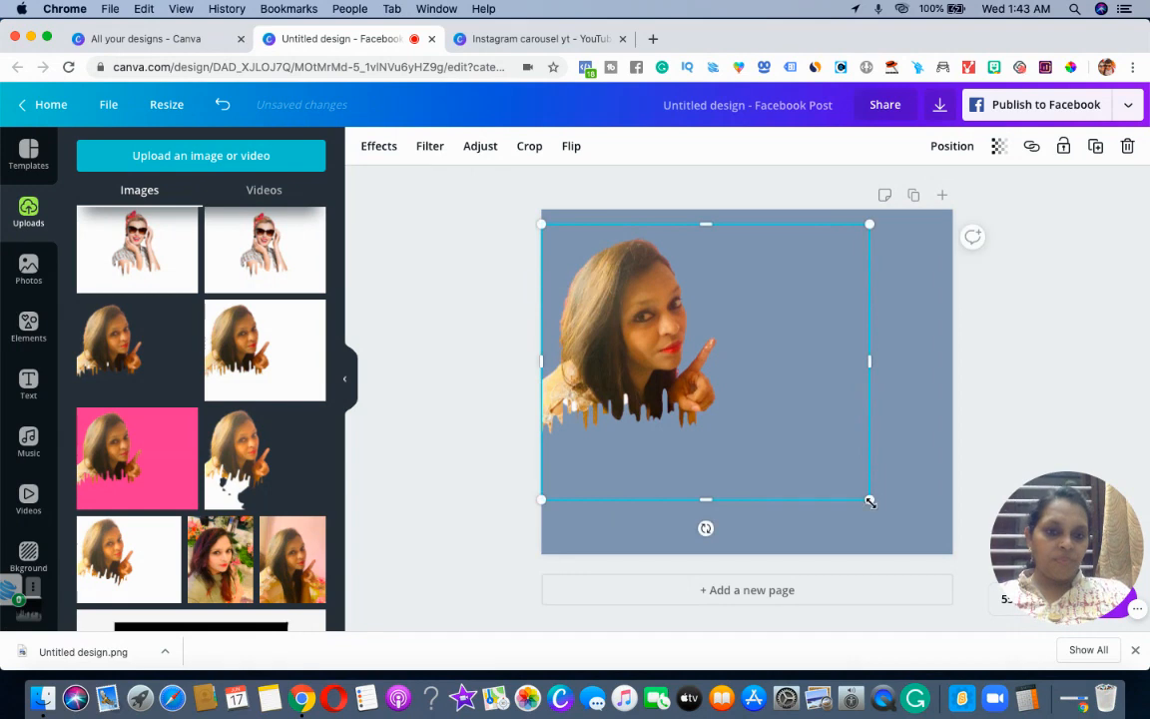
drag(870, 499, 971, 584)
drag(675, 402, 746, 388)
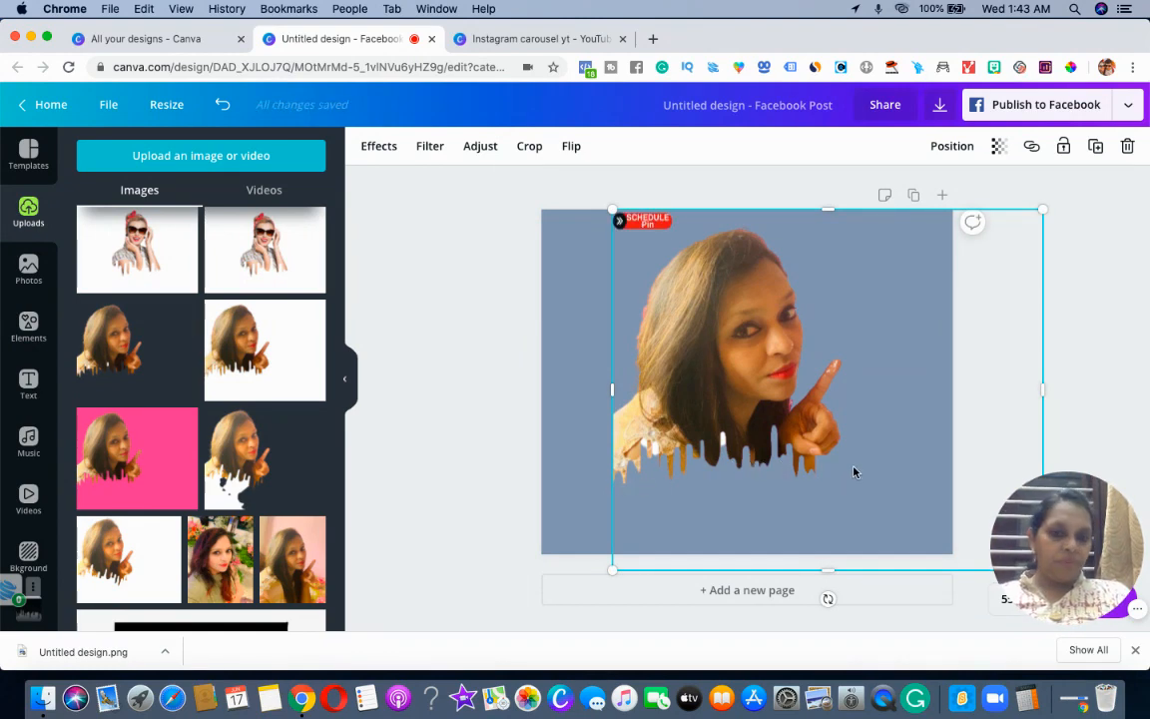
drag(712, 459, 689, 440)
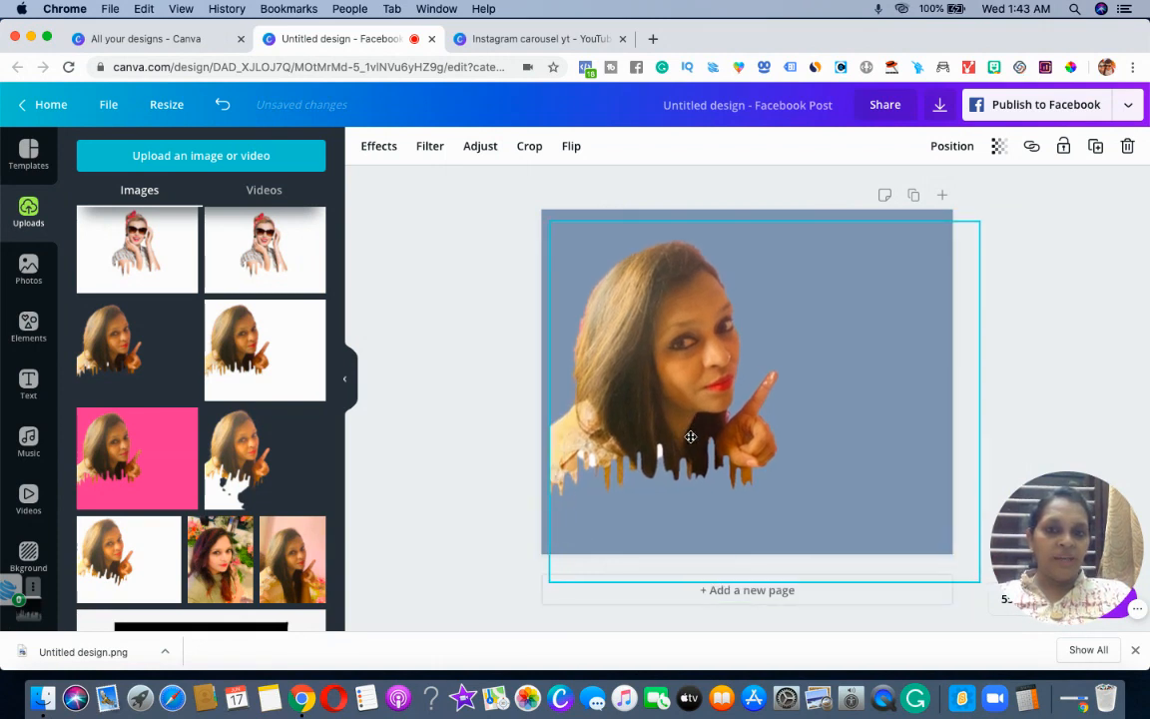
key(Delete)
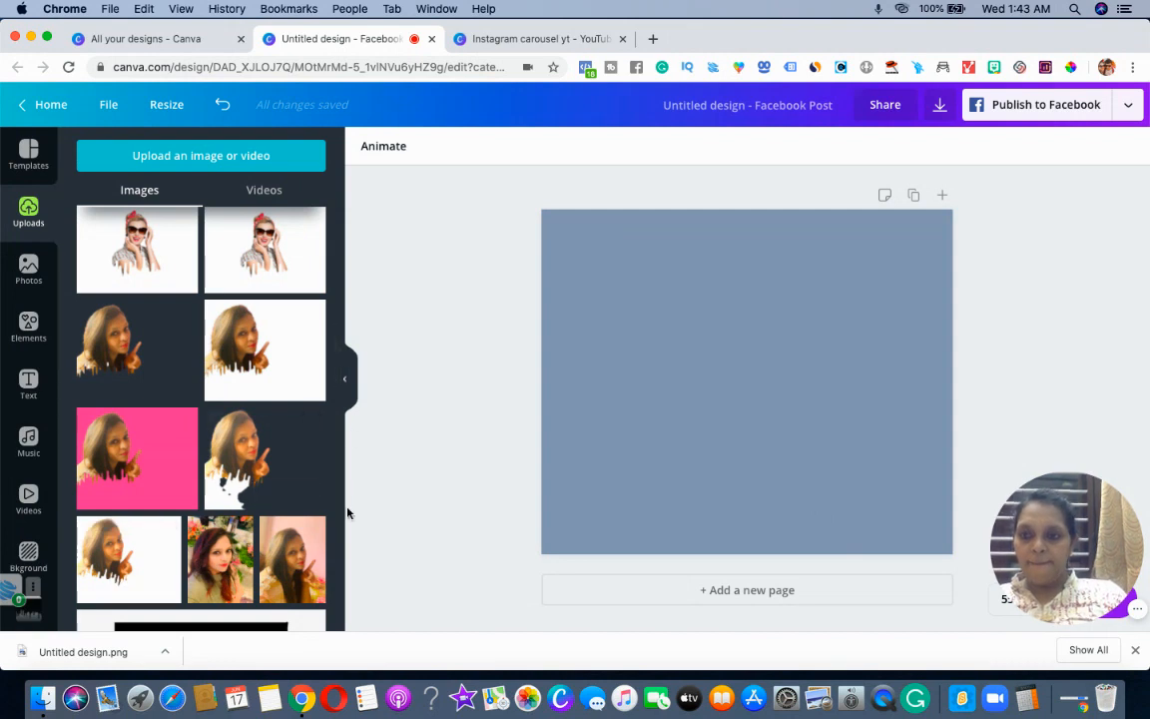
- Add the uploaded dripping image of the woman in sunglasses to the page and remove the blue-grey page background
click(139, 247)
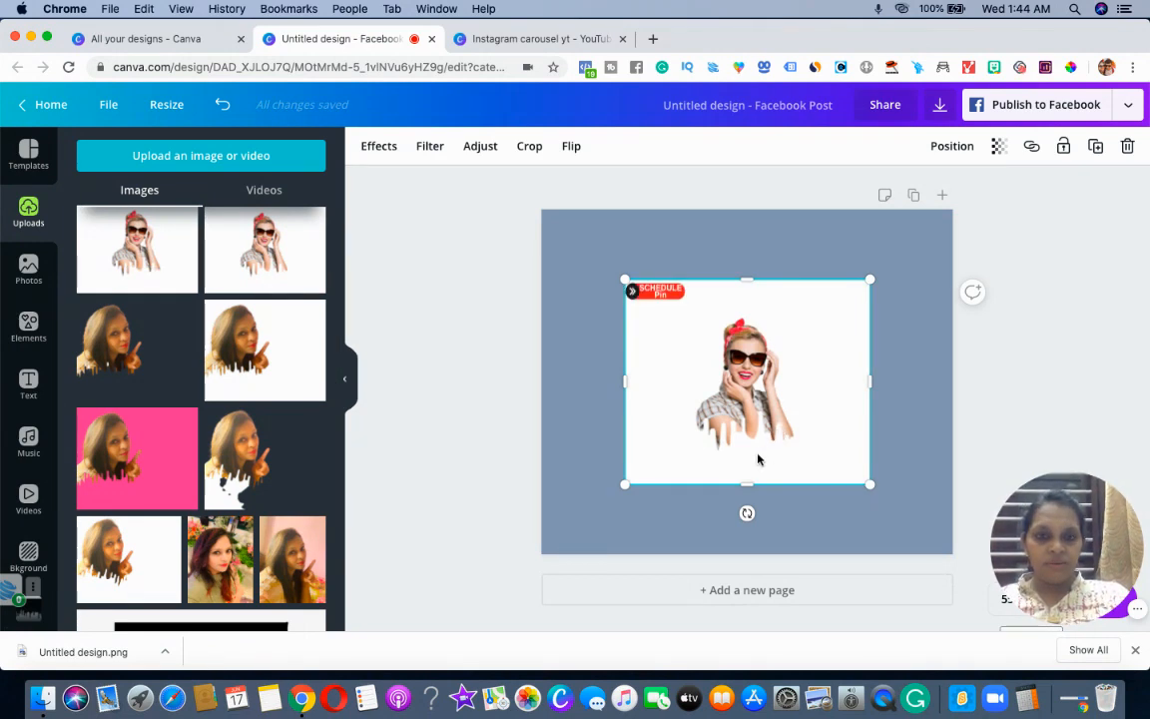
click(564, 262)
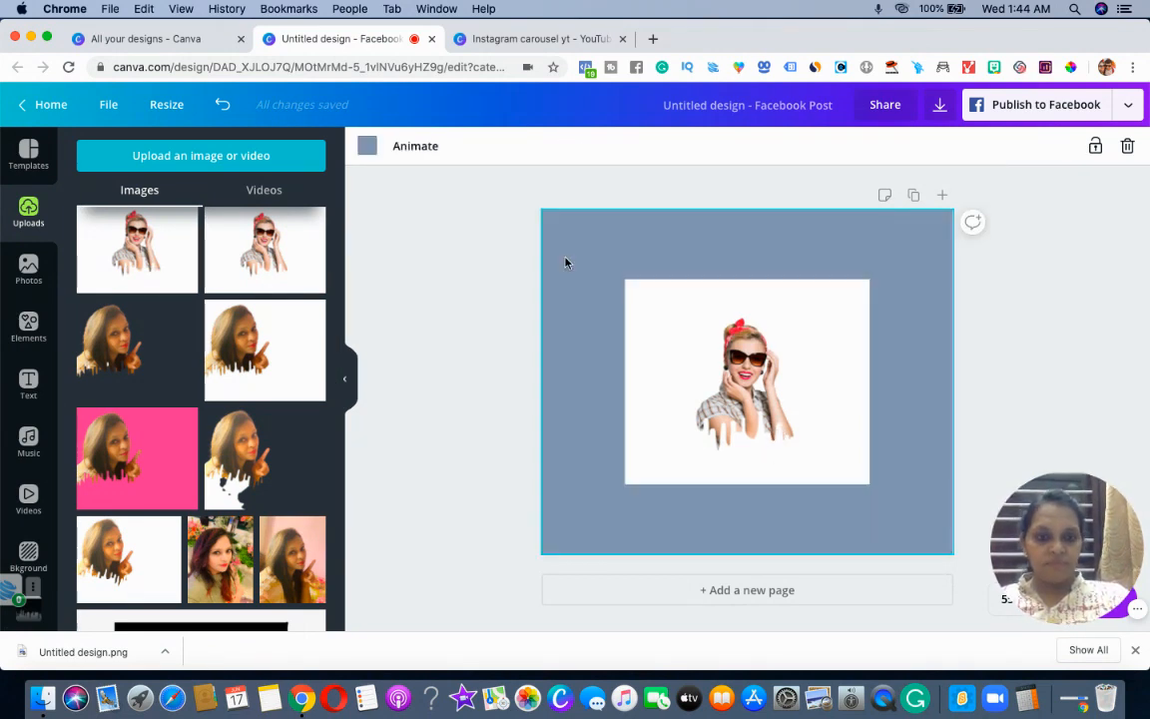
key(Delete)
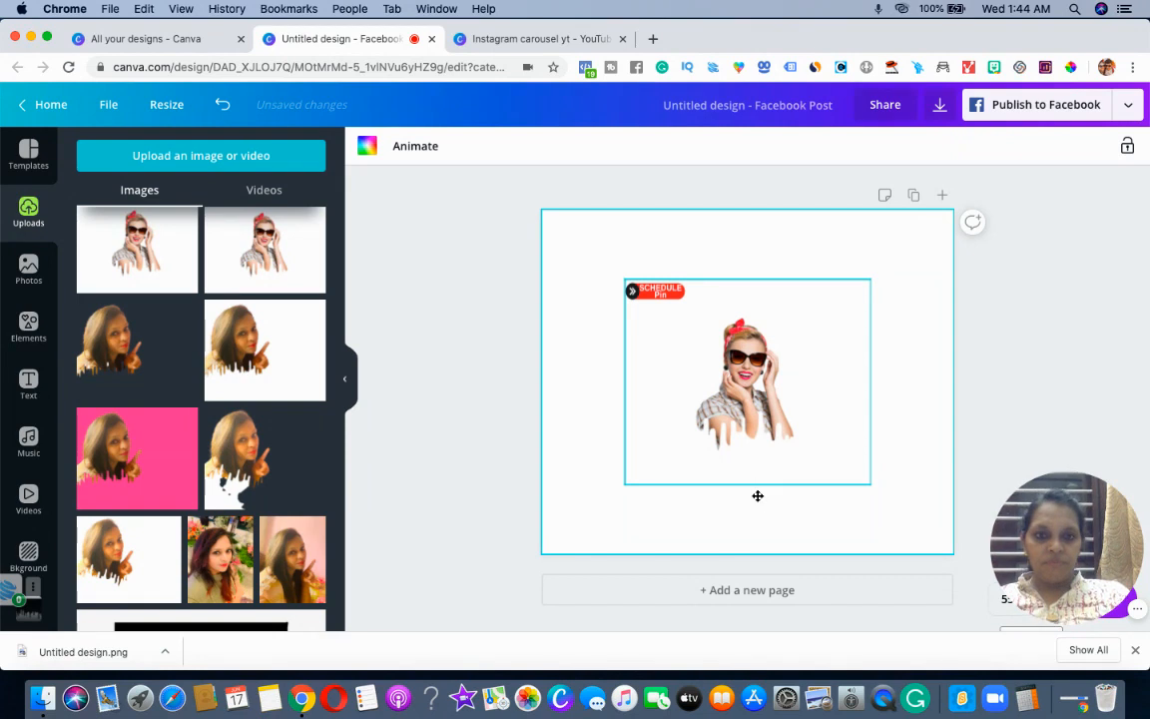
- Move the sunglasses image up, look through the uploaded images, and return the image to the page center
drag(758, 495, 758, 407)
drag(426, 391, 359, 472)
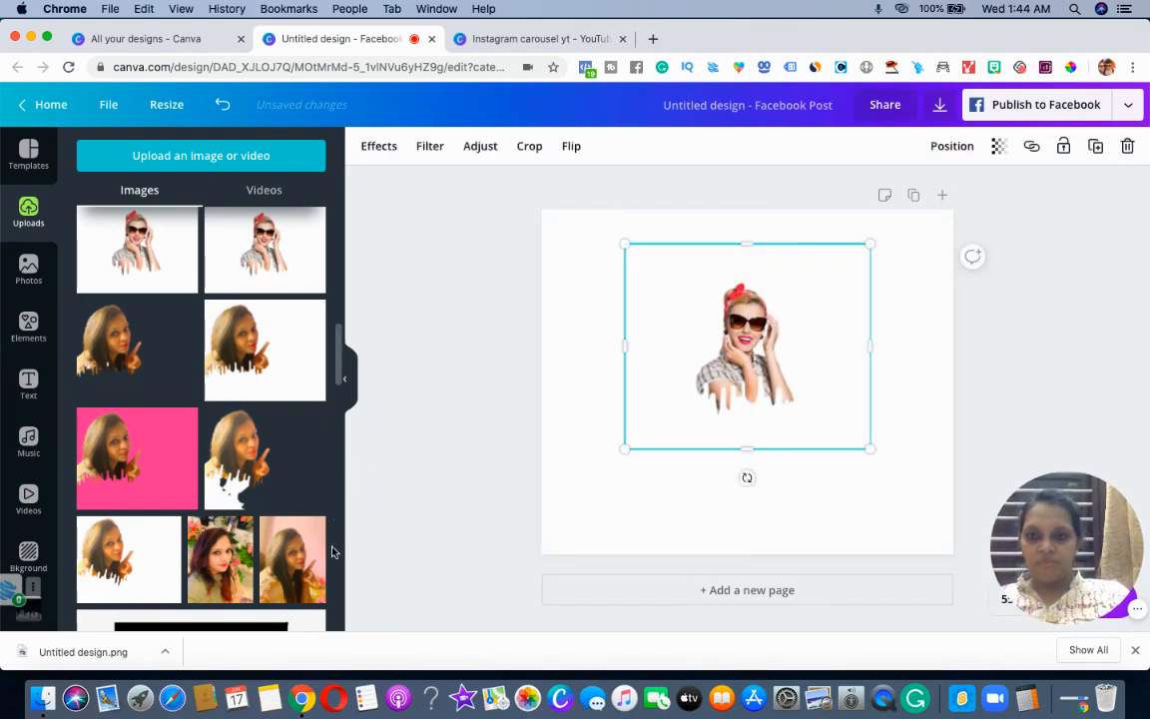
drag(338, 341, 331, 224)
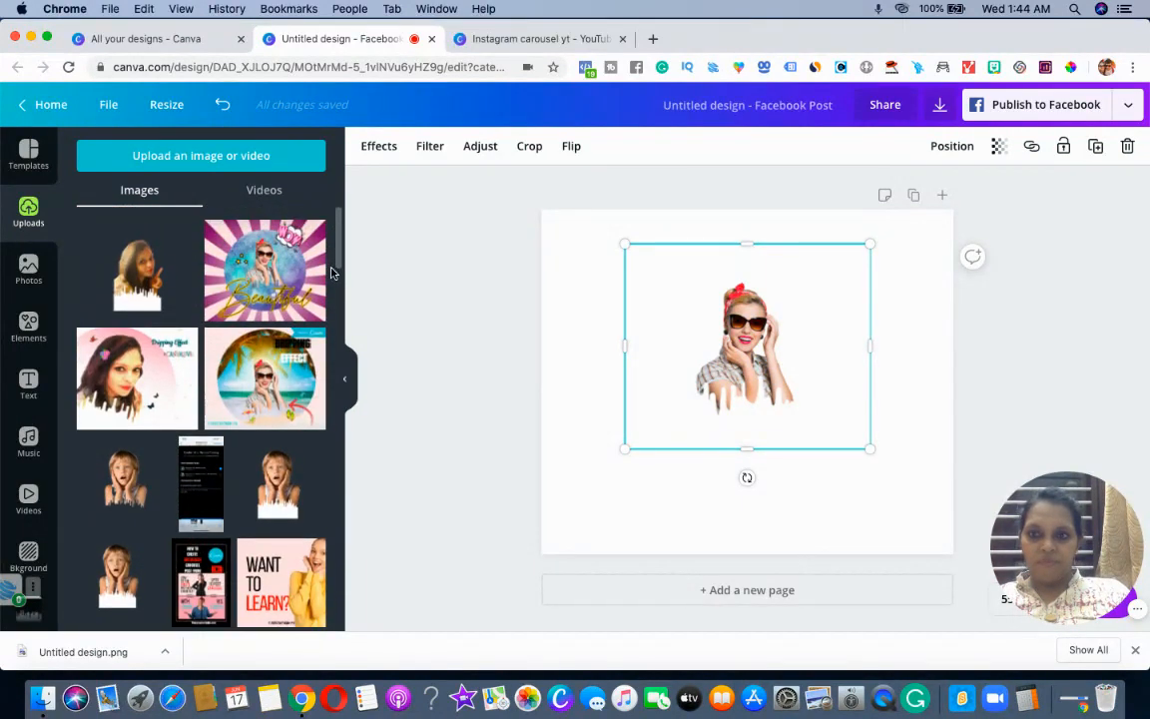
drag(333, 272, 344, 330)
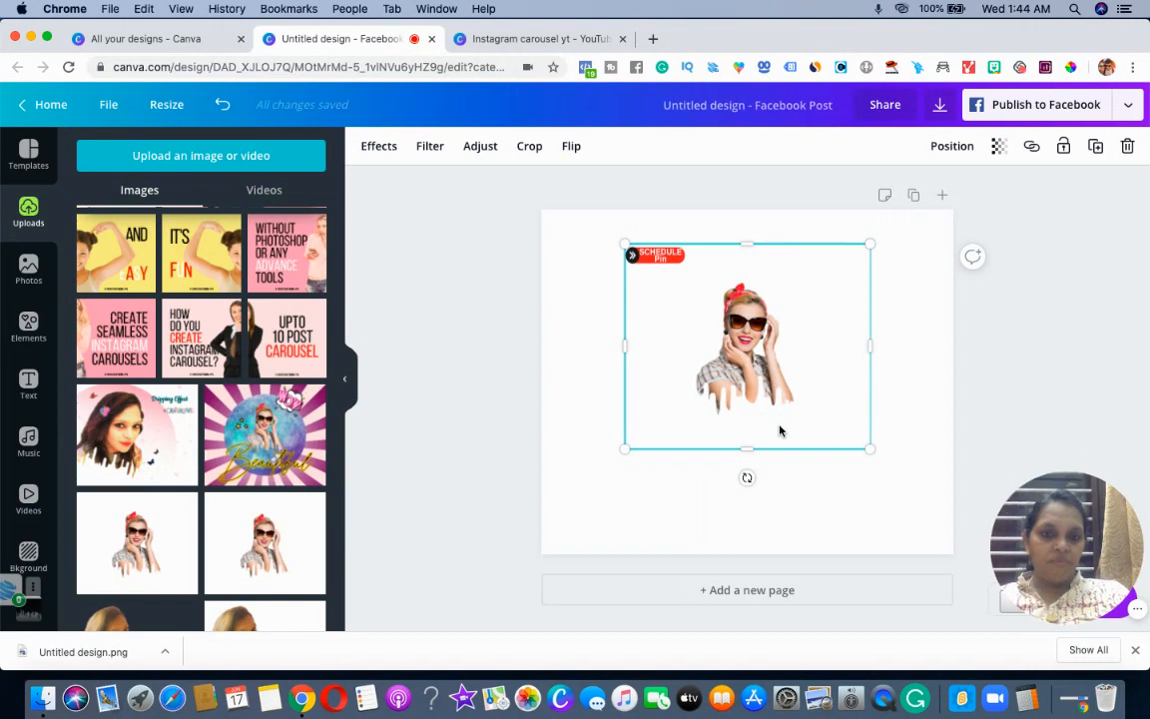
drag(779, 446, 781, 459)
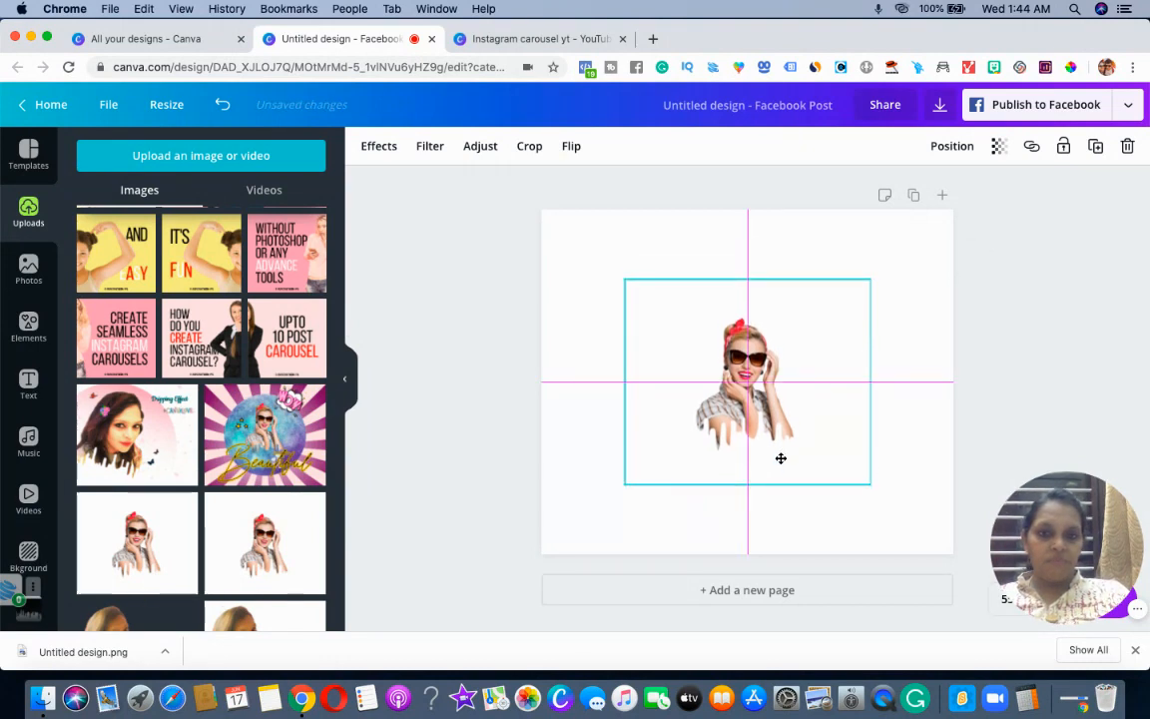
- Set the page background to the first pink color of the Pastel Pink palette
click(561, 227)
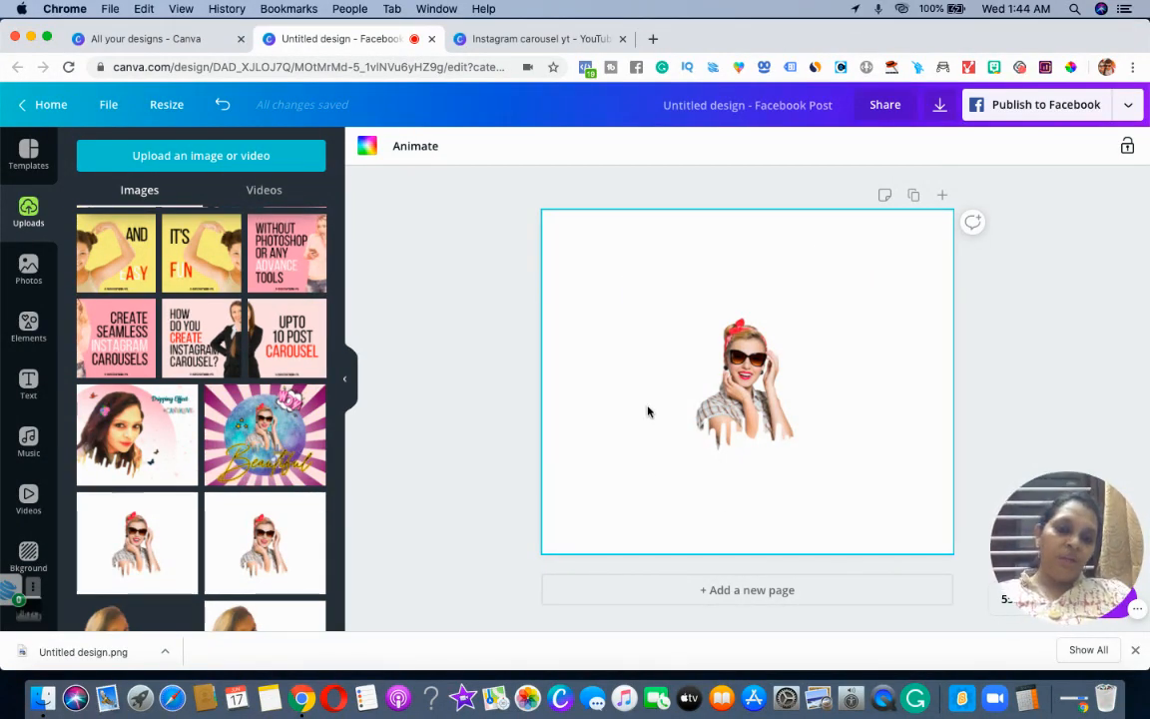
click(365, 147)
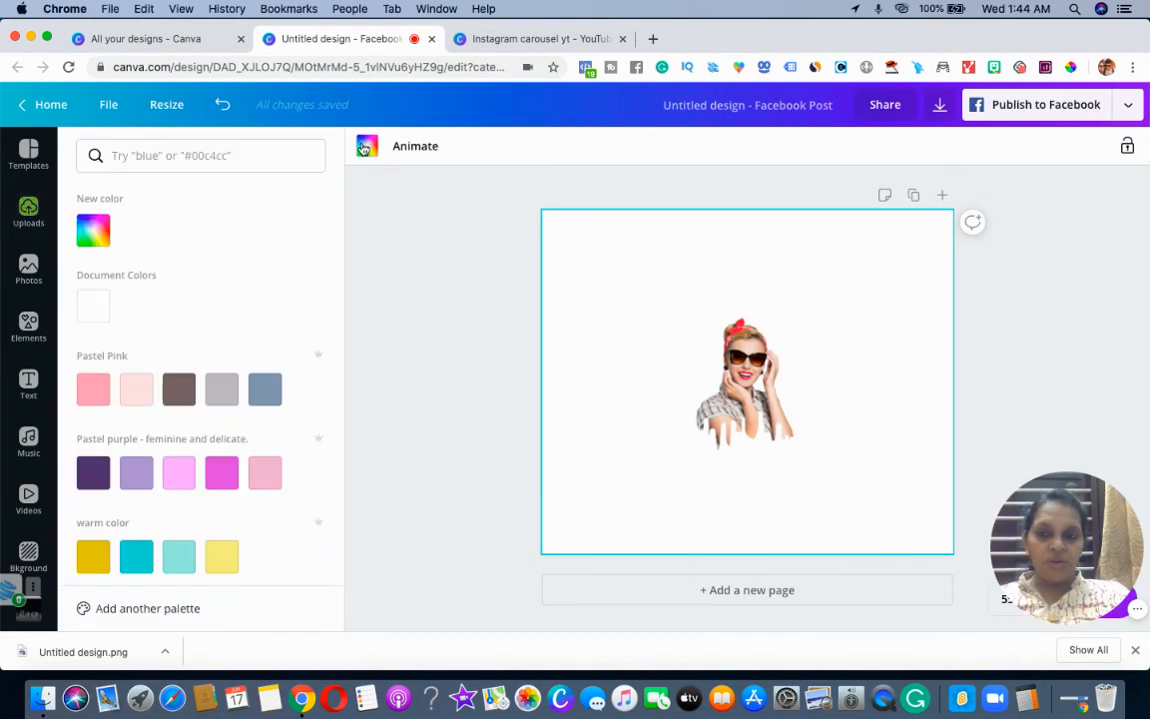
click(90, 395)
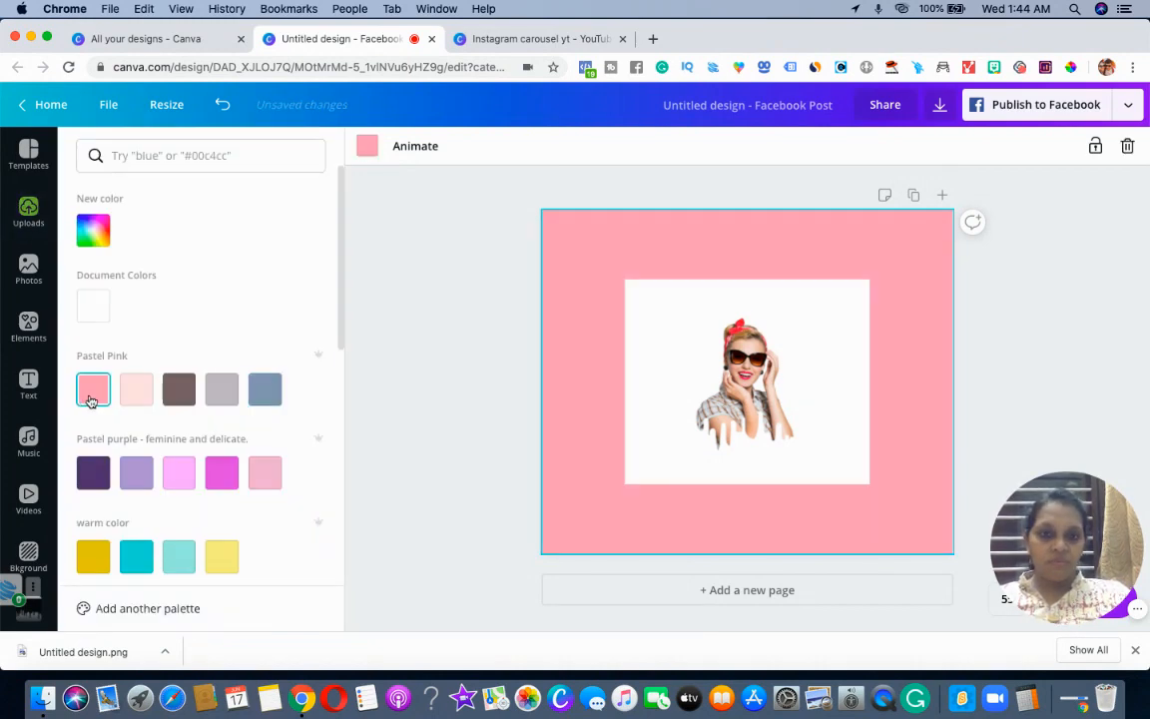
- Remove the white background of the sunglasses image with Background Remover and dismiss the connection message
click(673, 386)
click(379, 148)
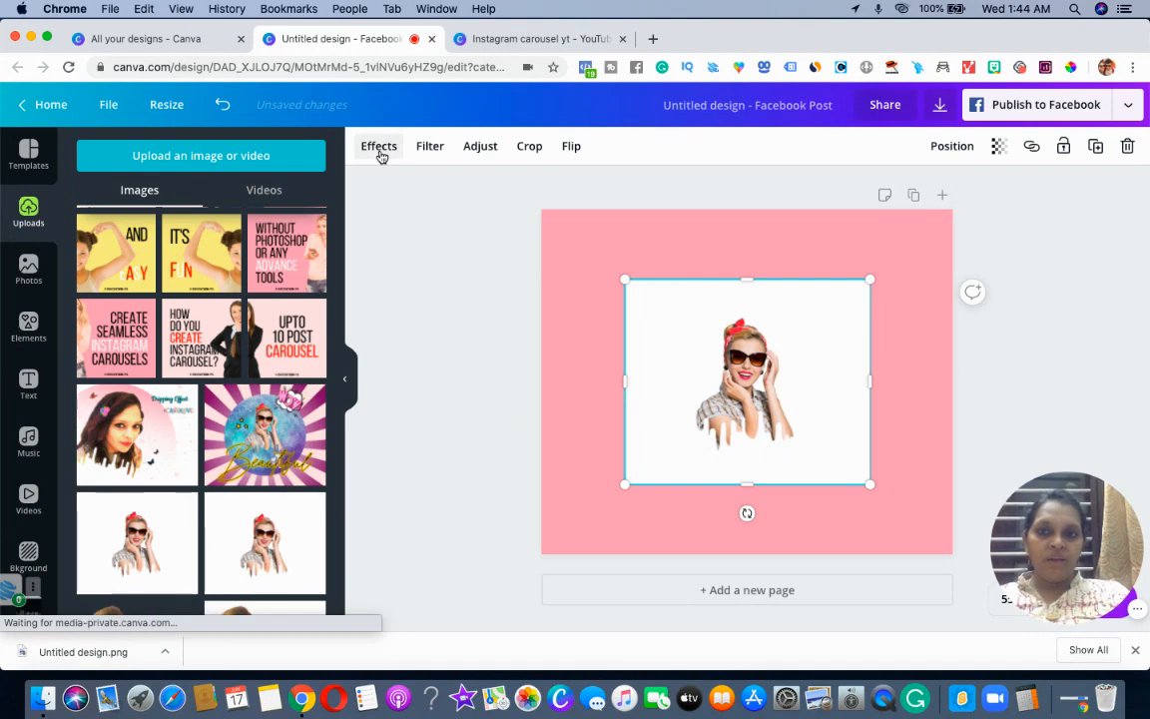
click(95, 203)
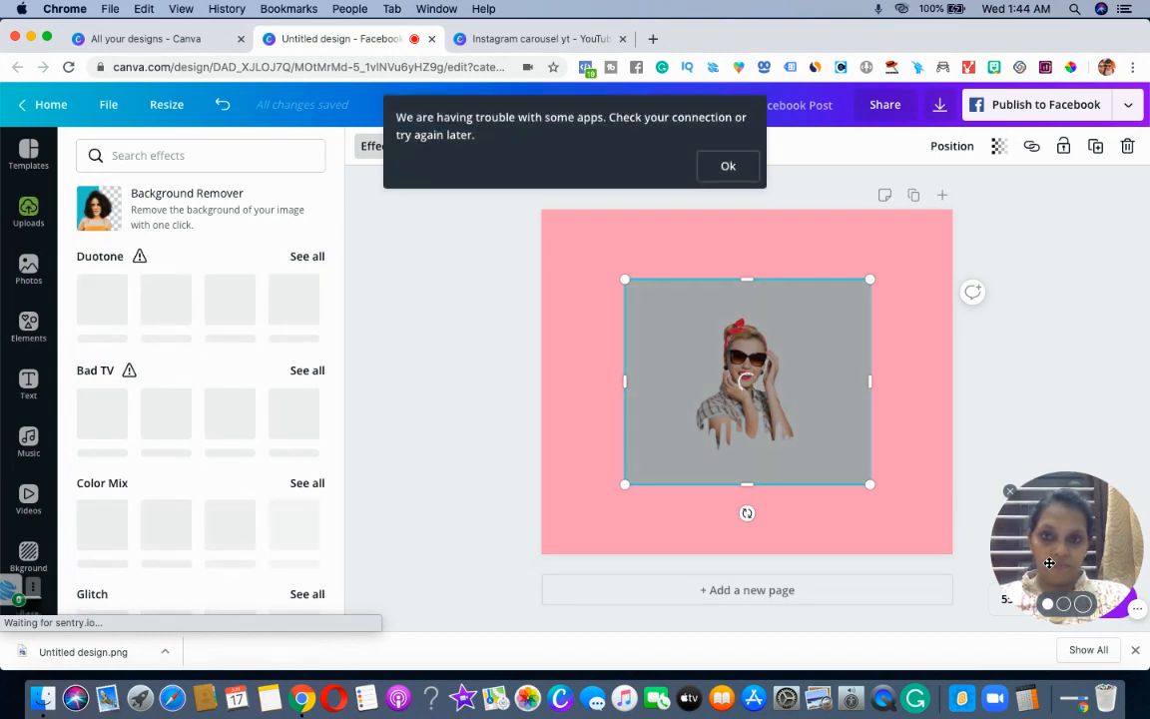
click(728, 165)
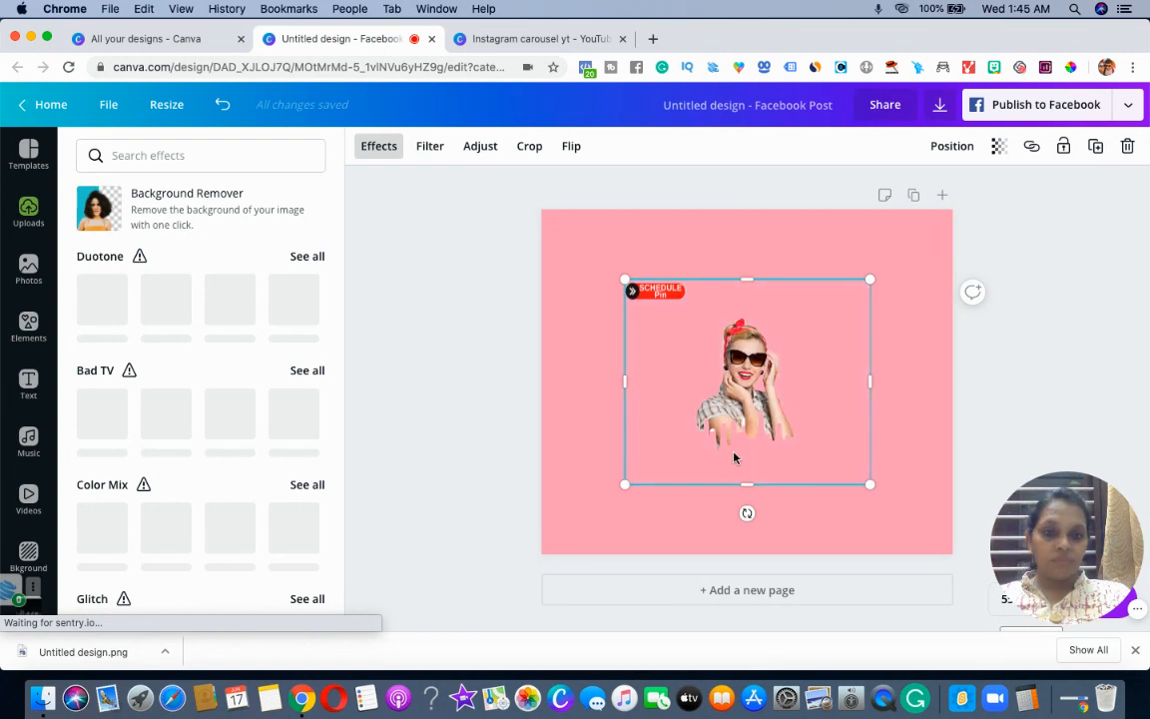
- Enlarge the cut-out sunglasses image to about 920 × 772 so it nearly fills the page, and deselect it
drag(769, 399, 779, 457)
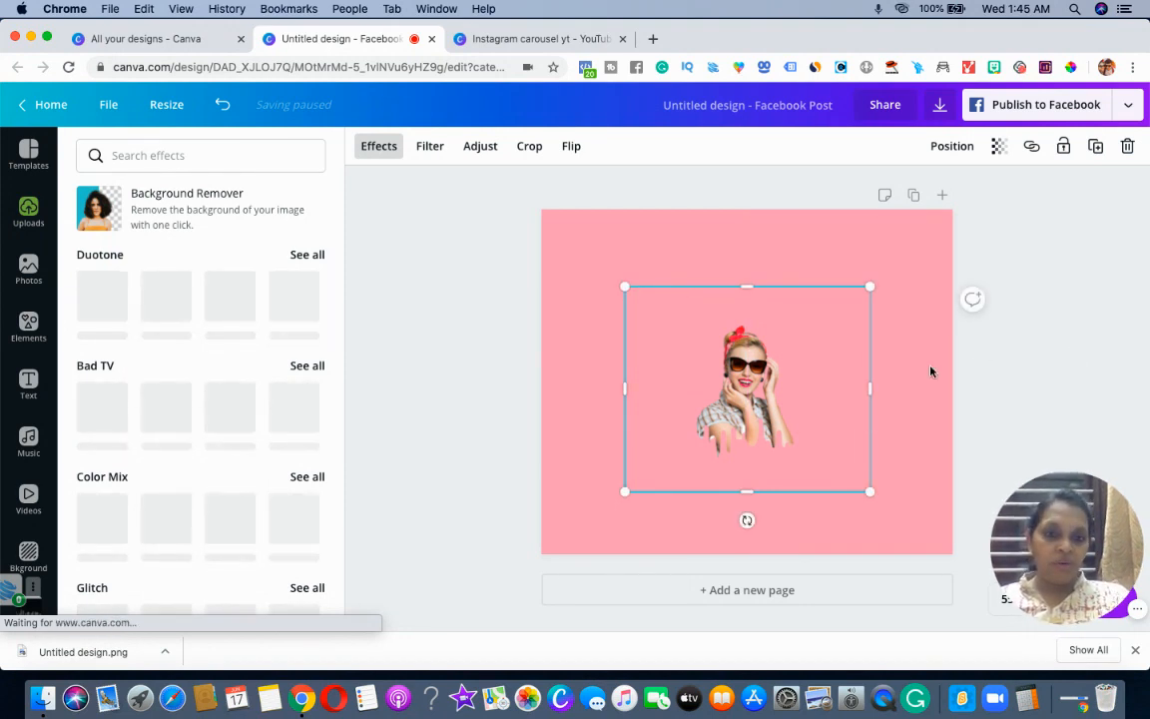
drag(624, 287, 574, 244)
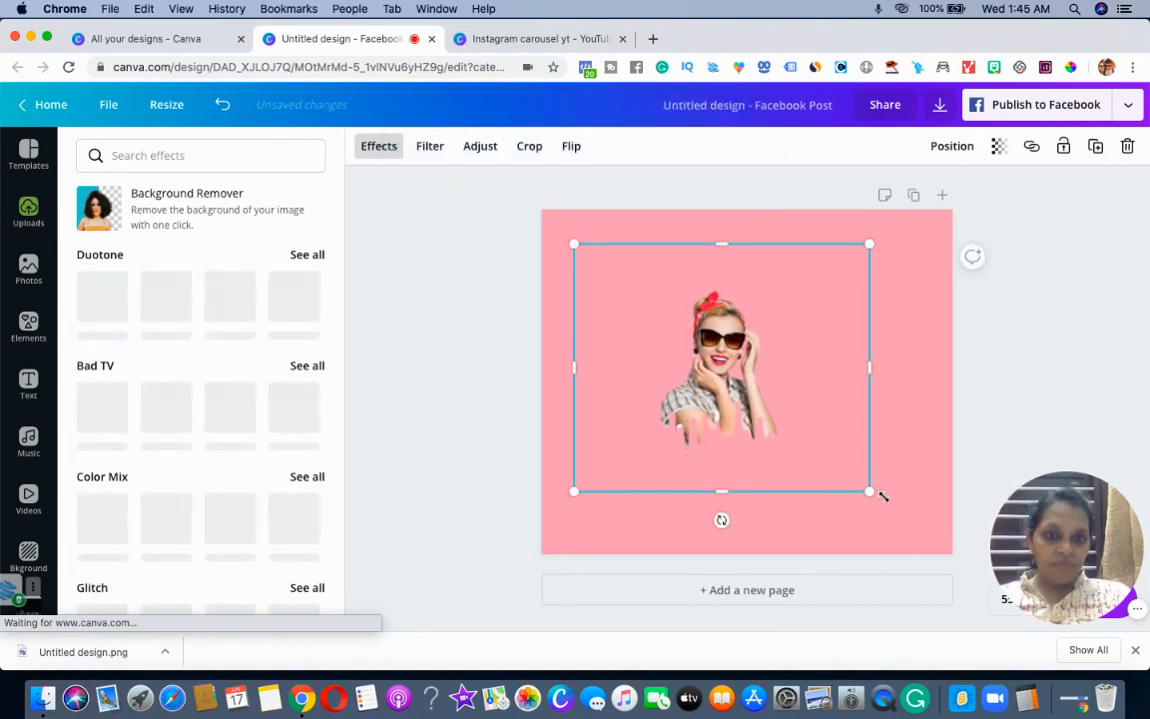
drag(882, 496, 954, 541)
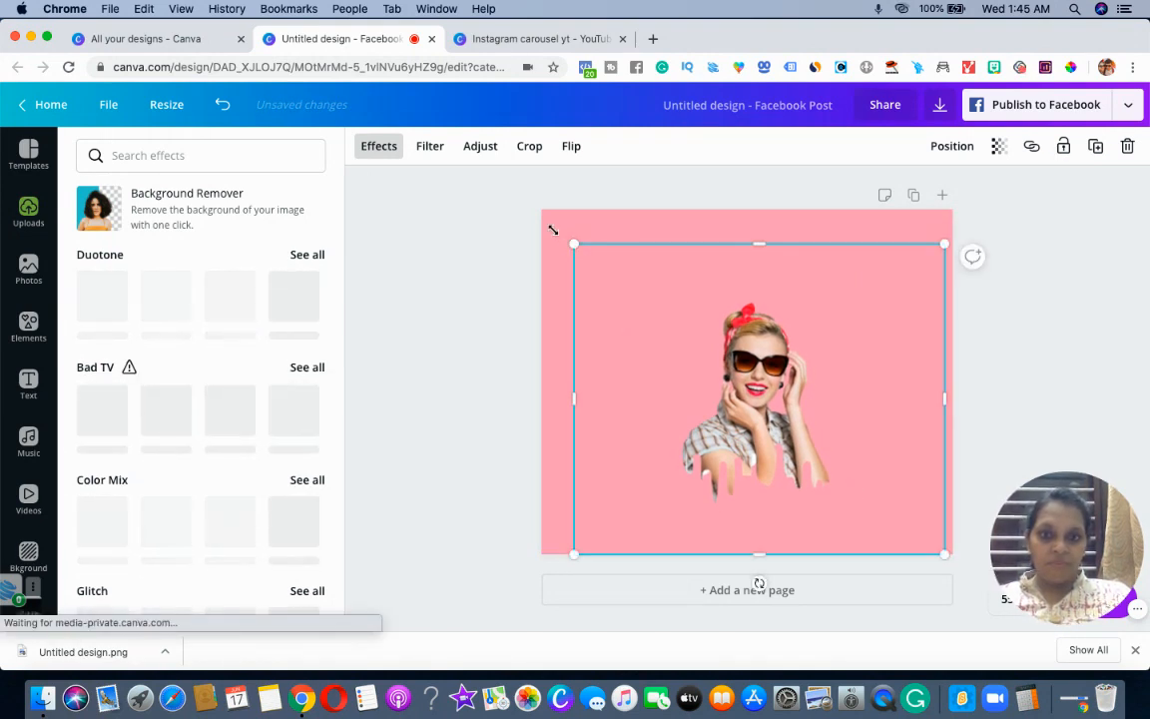
mouse_move(546, 225)
mouse_down()
mouse_move(522, 206)
mouse_move(542, 215)
mouse_up()
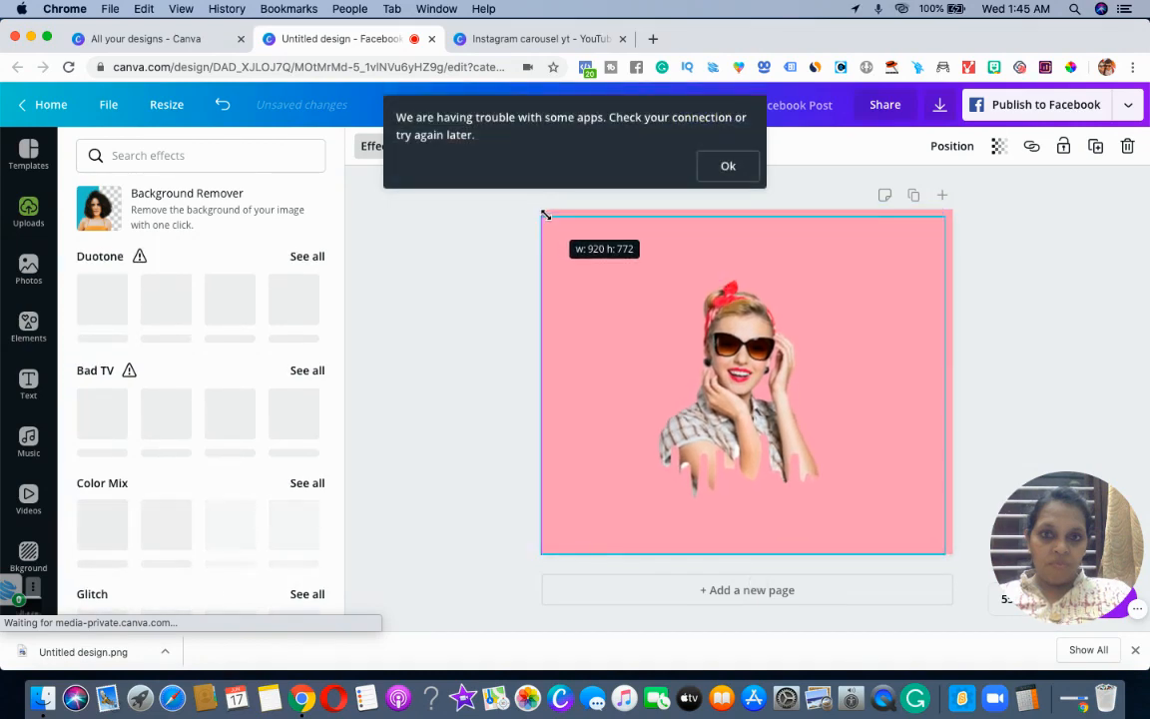
click(729, 167)
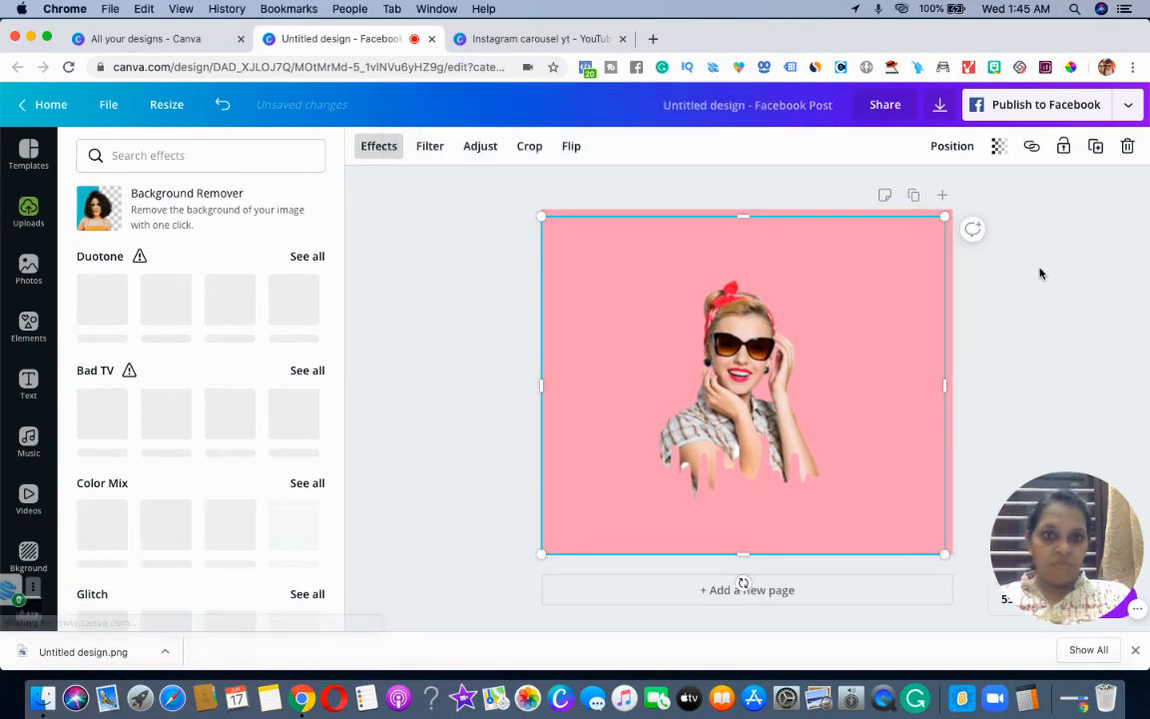
click(1040, 274)
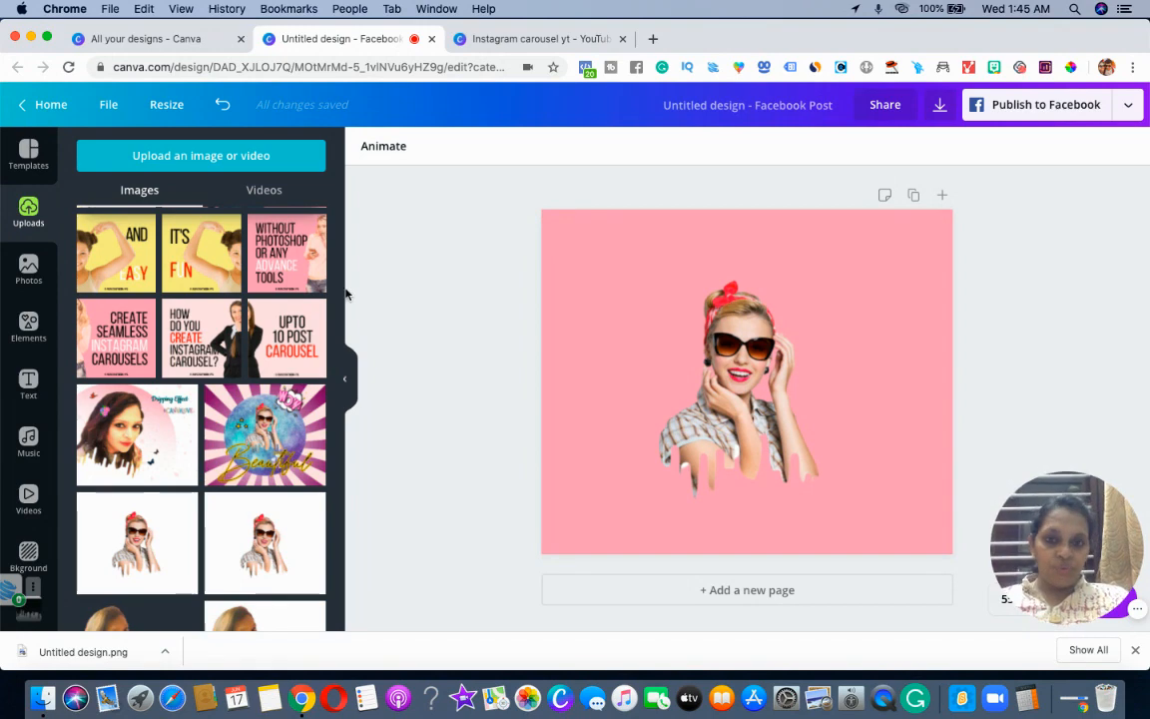
- Add the circular picture frame from the Frames elements to the page
click(24, 340)
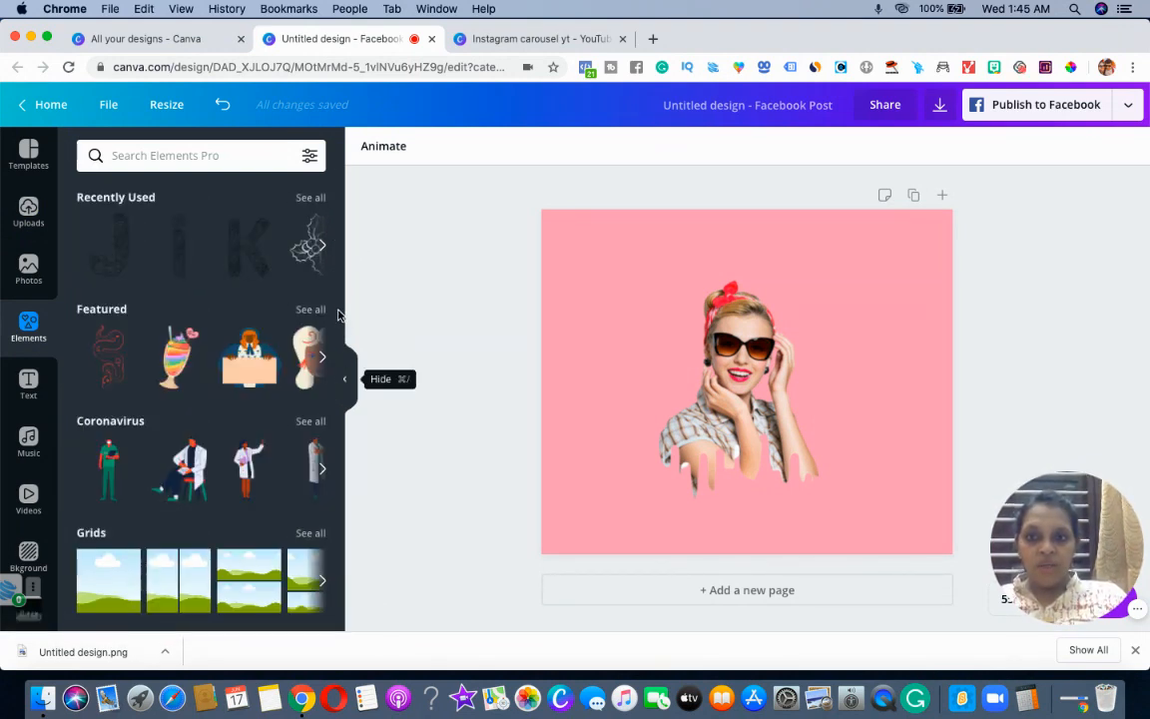
drag(338, 313, 339, 416)
scroll(135, 400, down, 5)
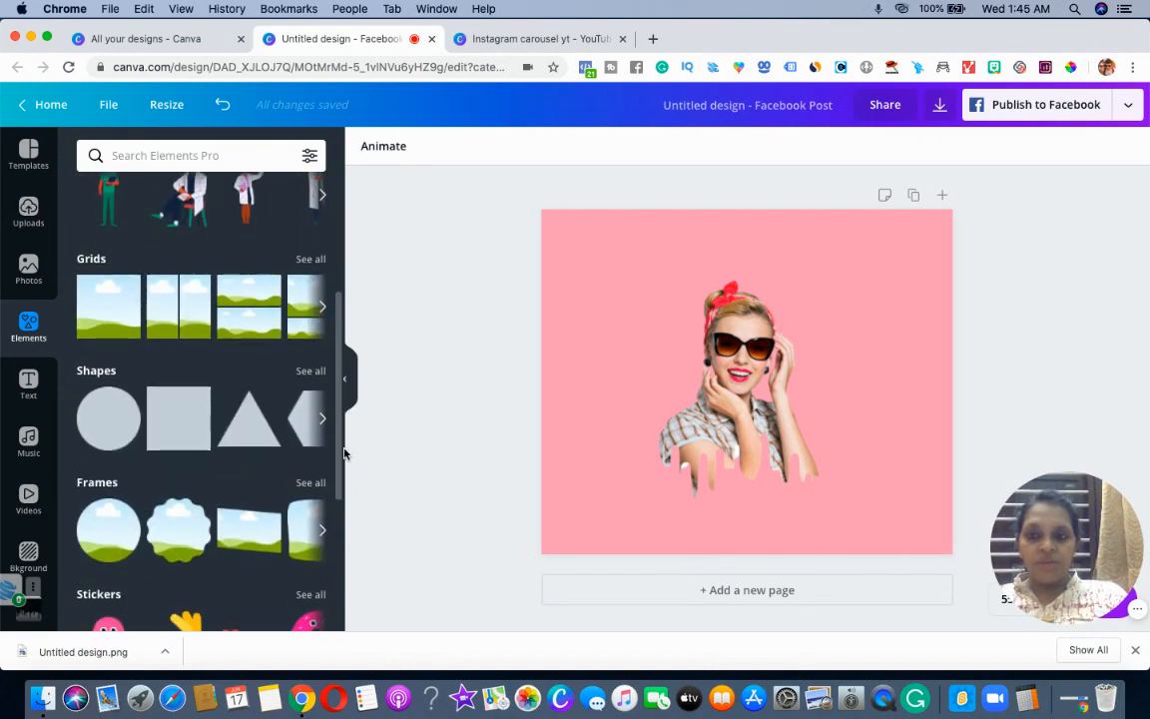
click(104, 487)
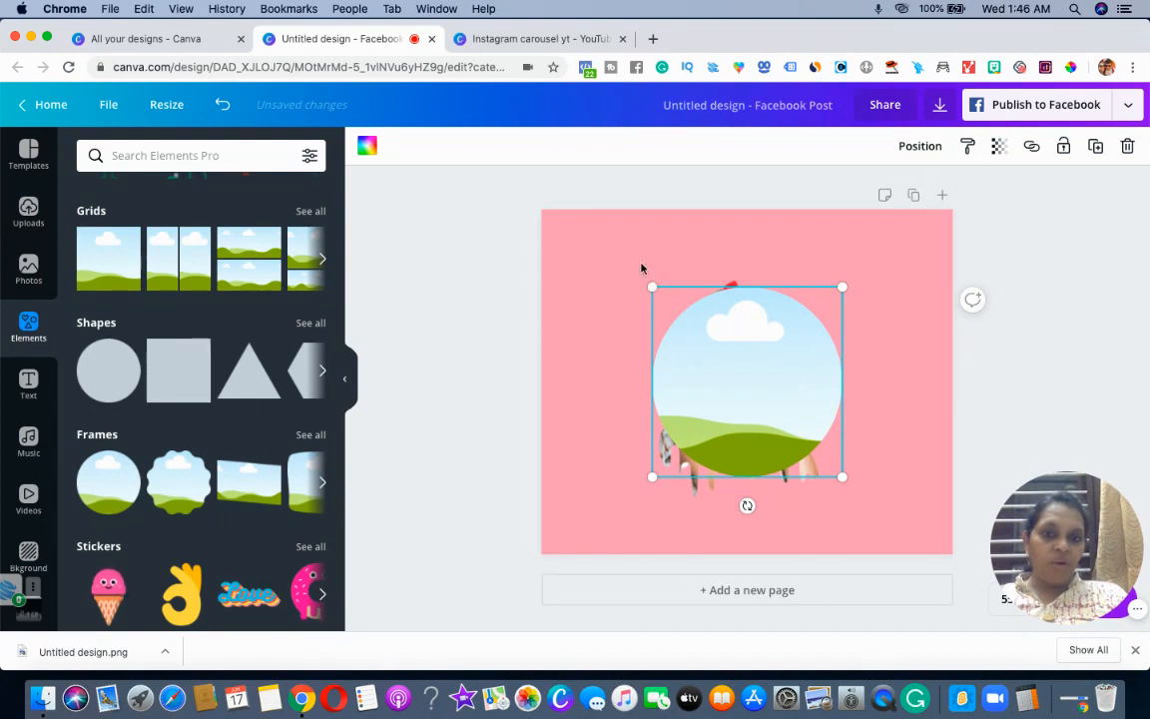
- Enlarge the circular frame to most of the page height, center it horizontally near the page's lower edge, and deselect it
drag(608, 226, 578, 211)
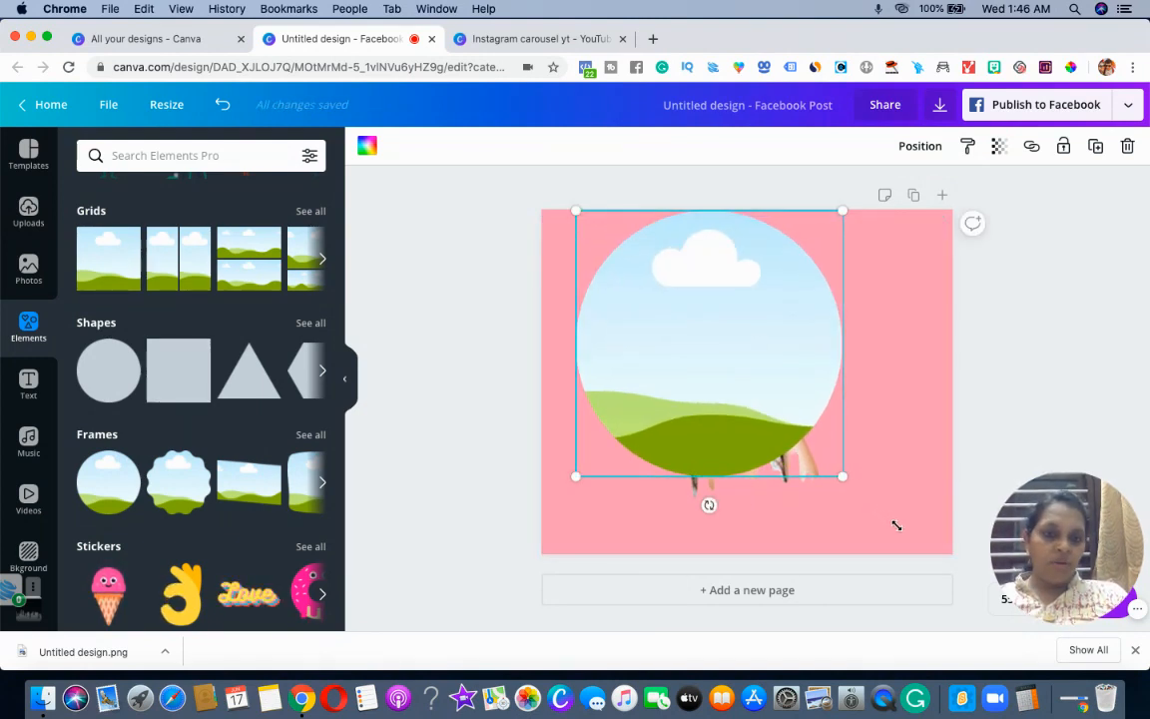
mouse_move(896, 526)
mouse_down()
mouse_move(914, 542)
mouse_move(891, 531)
mouse_up()
drag(791, 441, 795, 442)
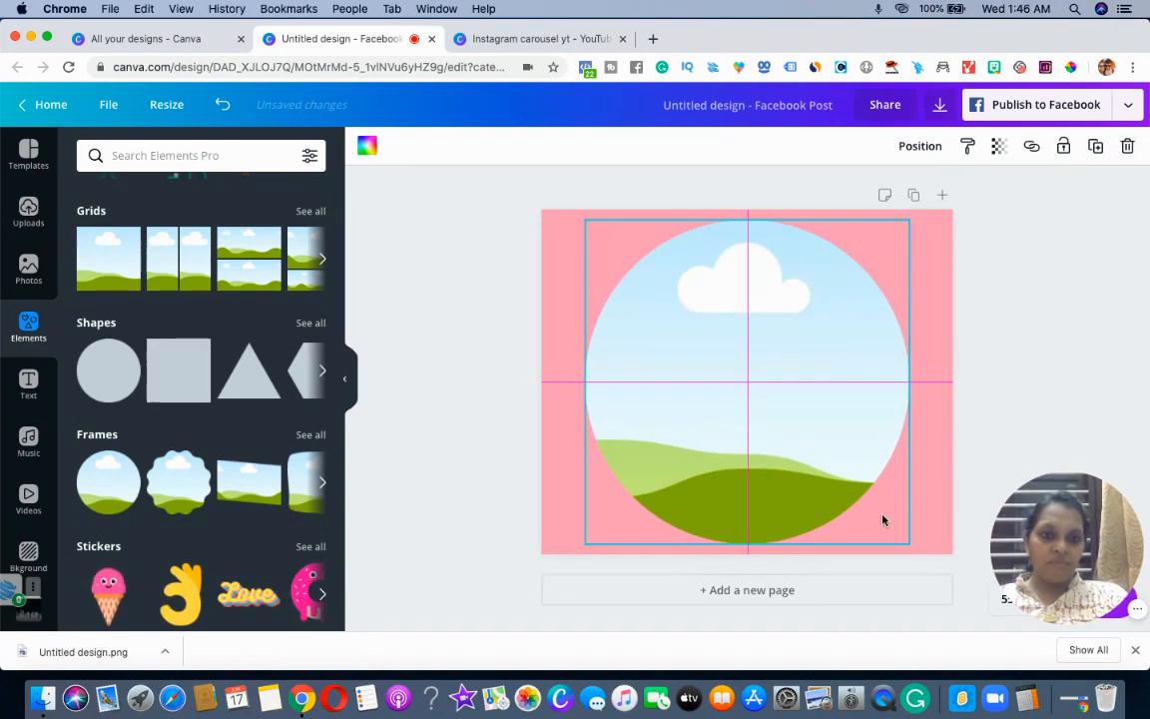
drag(883, 519, 881, 517)
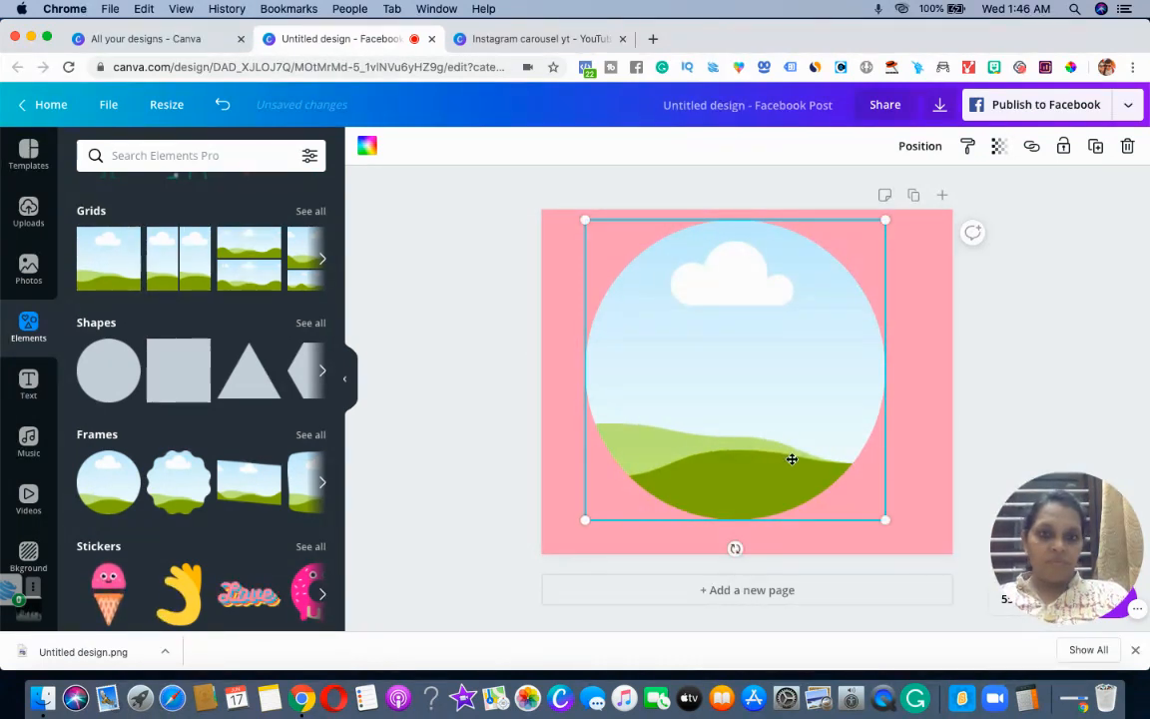
mouse_move(791, 458)
mouse_down()
mouse_move(802, 465)
mouse_move(784, 461)
mouse_up()
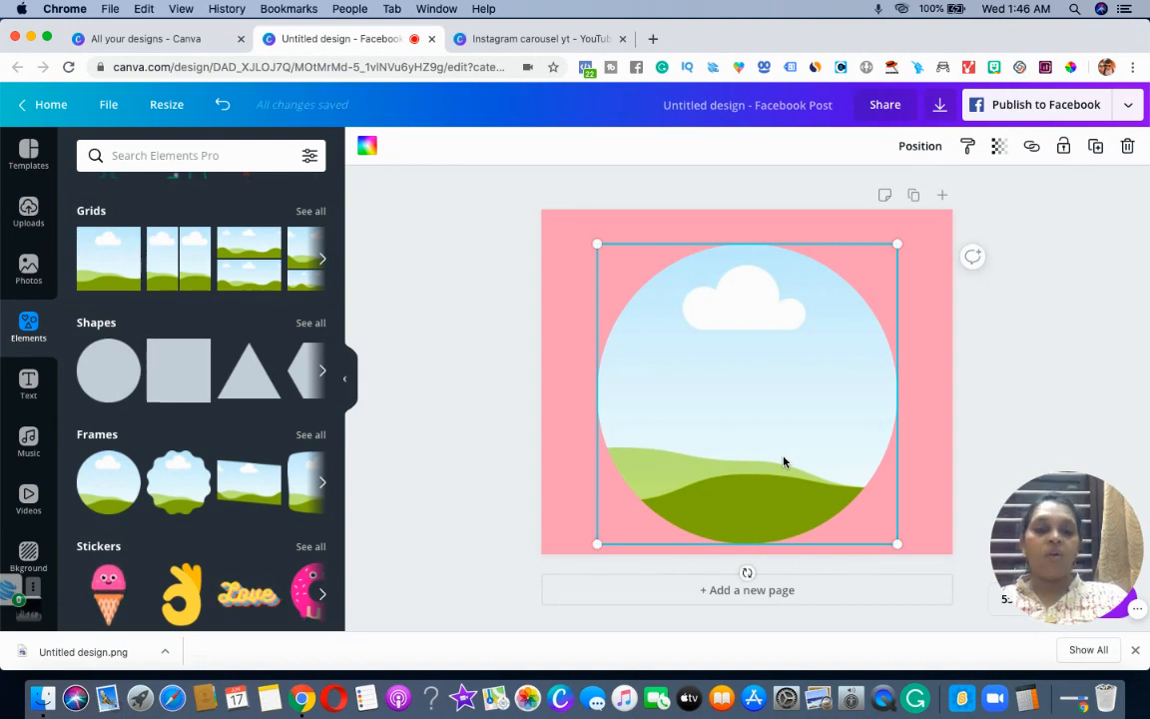
key(Escape)
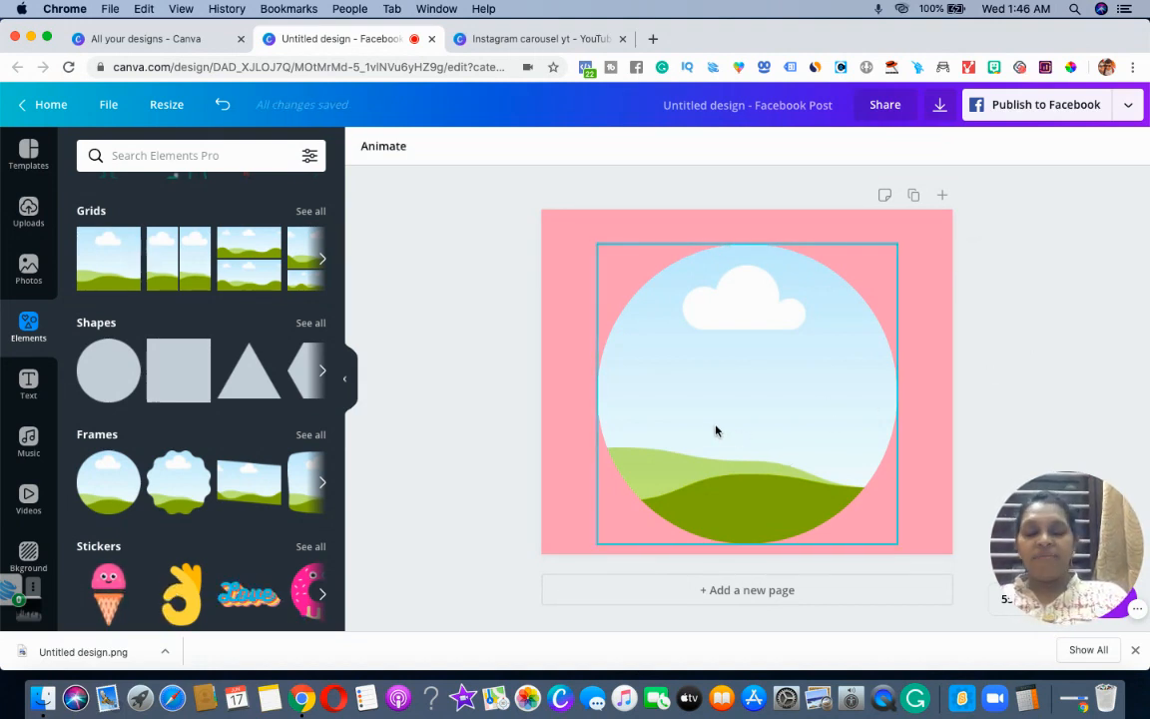
- Fill the circular frame with the recently used palm beach photo, keep its crop within the frame, and deselect it
click(30, 267)
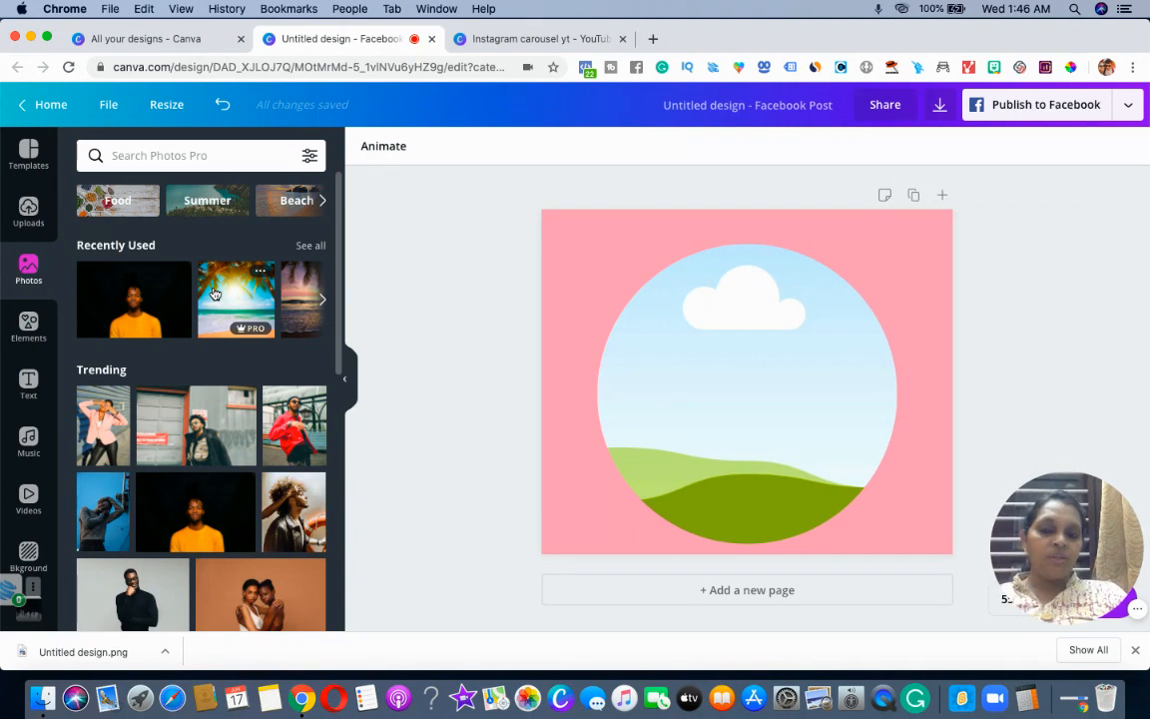
drag(236, 299, 744, 412)
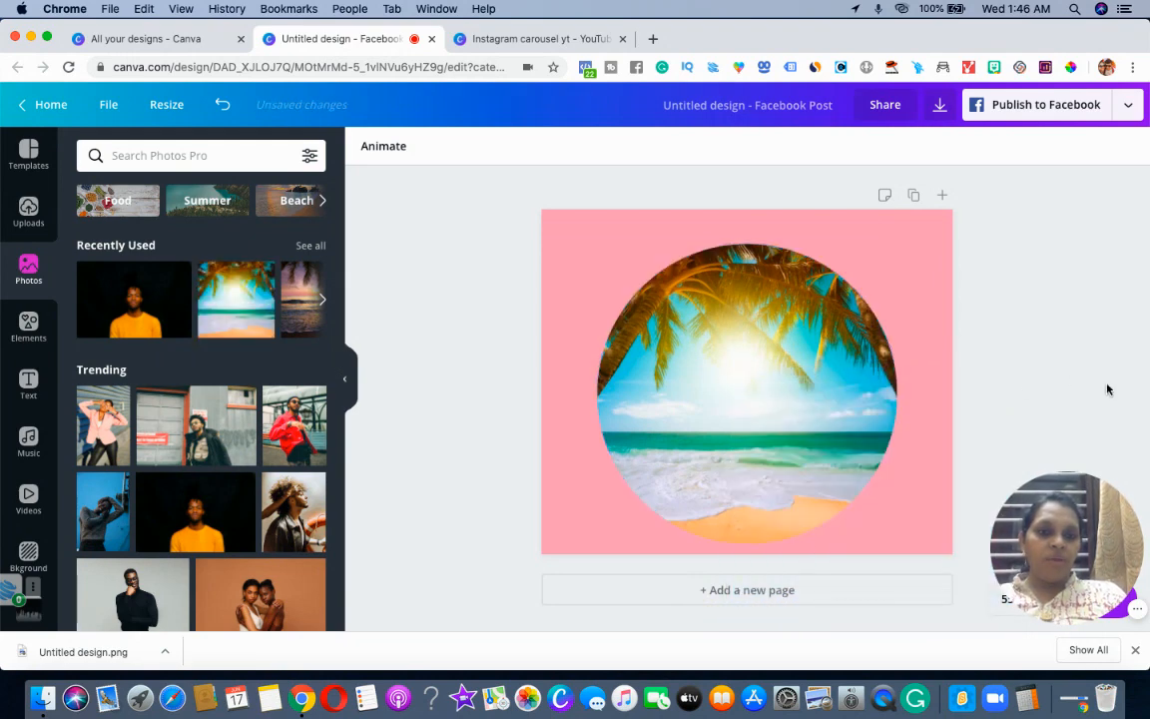
double_click(755, 415)
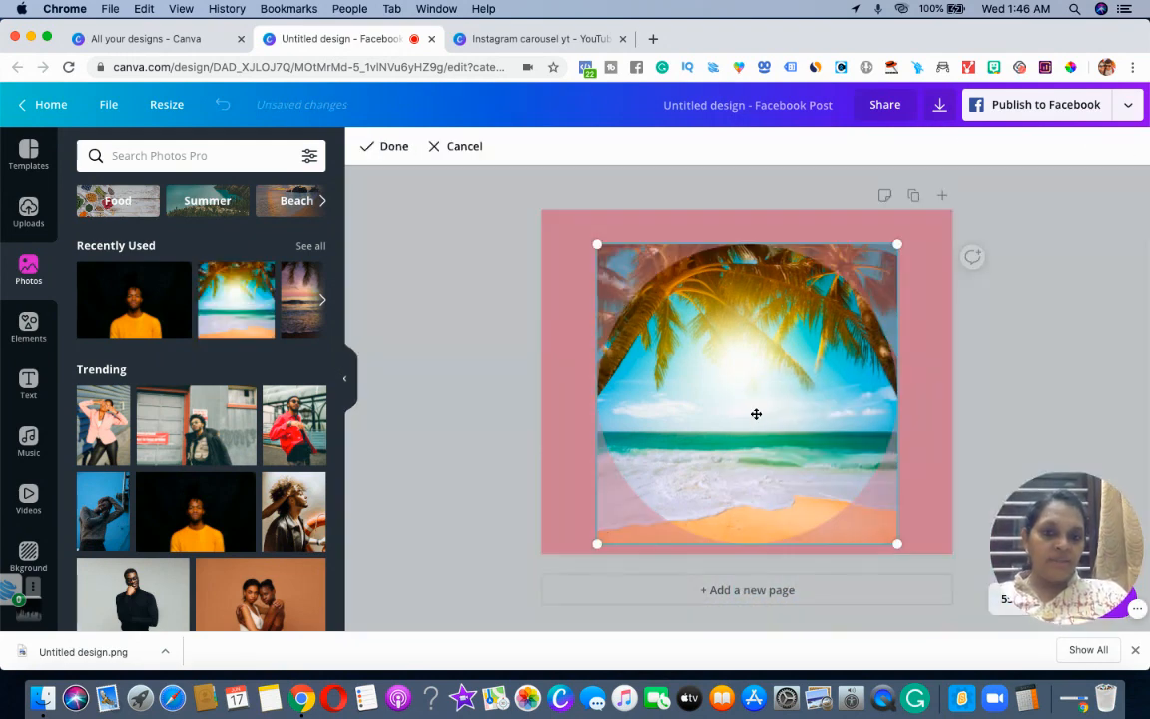
drag(725, 385, 786, 388)
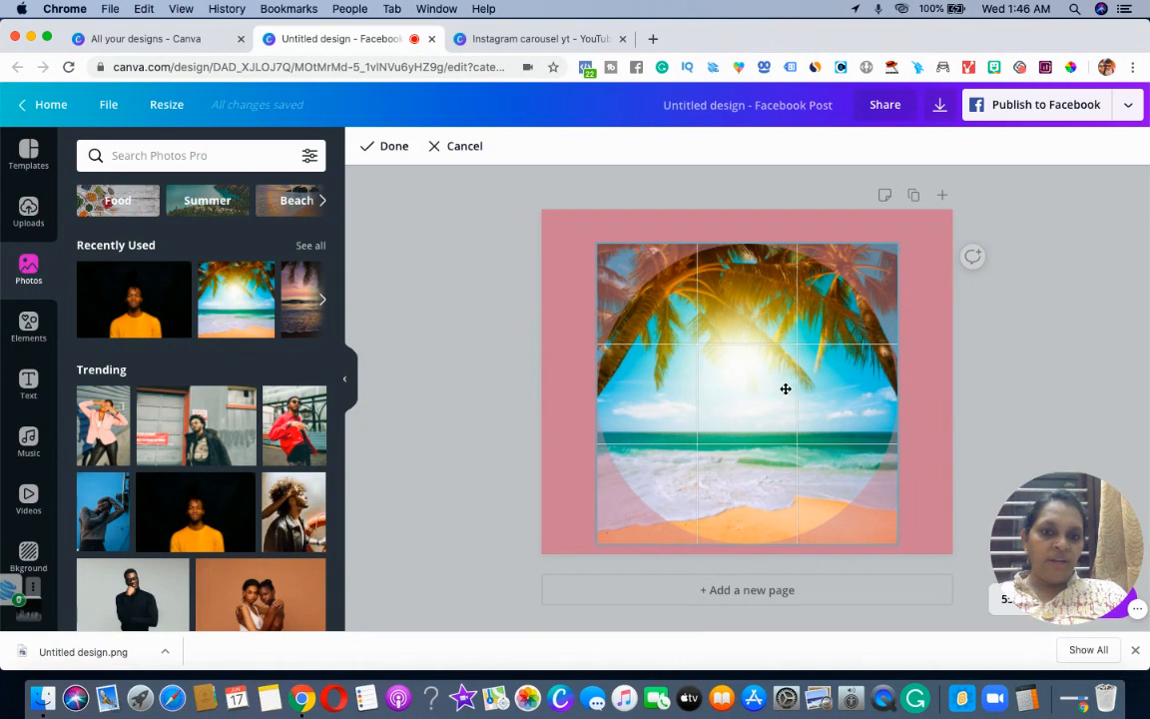
click(392, 147)
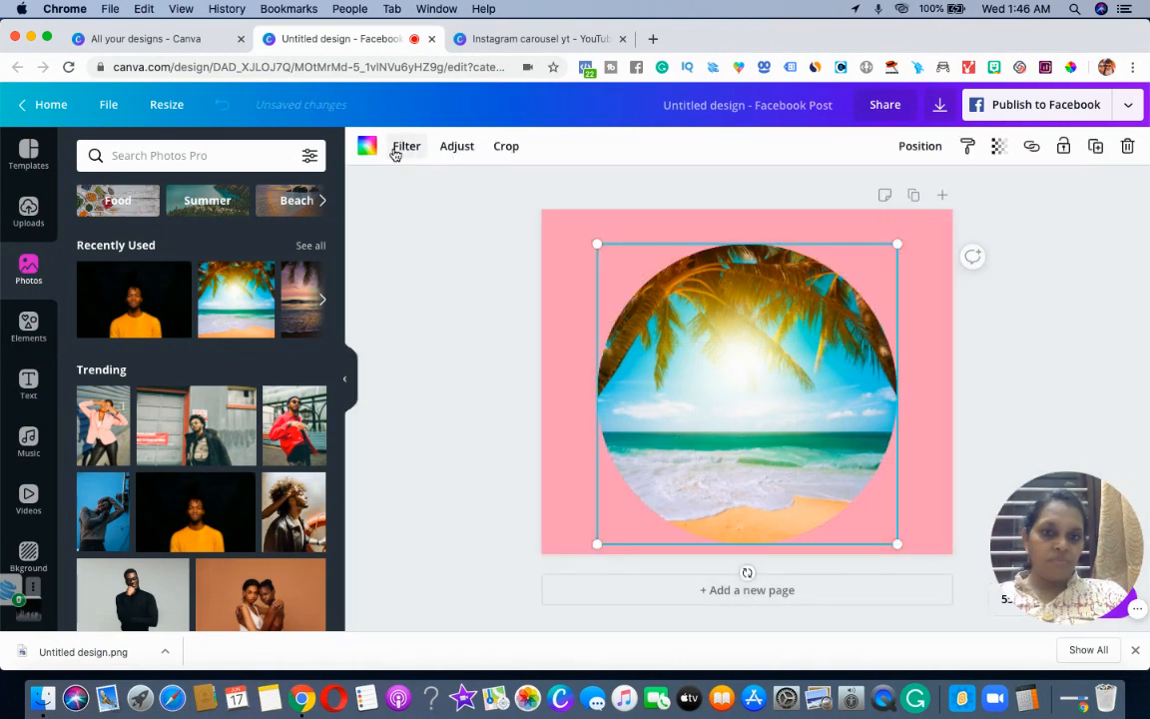
click(1097, 390)
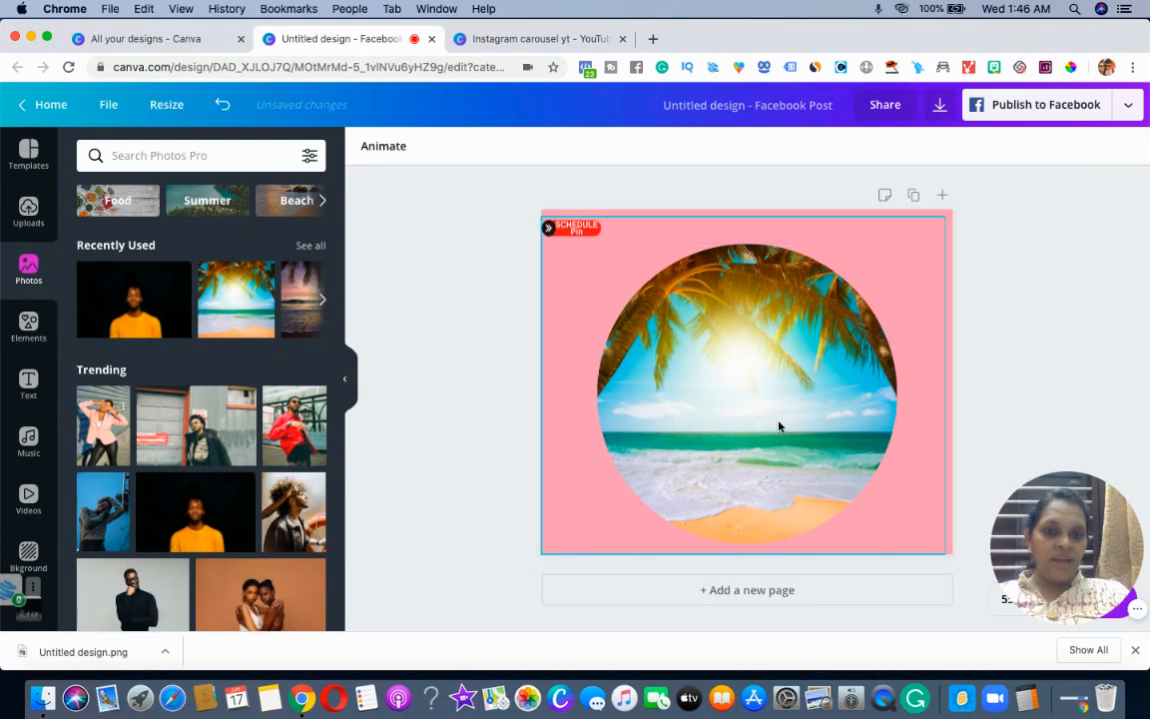
- Shift the beach circle slightly up and send it backward behind the woman's cut-out image
mouse_move(778, 418)
mouse_down()
mouse_move(773, 396)
mouse_move(774, 409)
mouse_up()
click(919, 145)
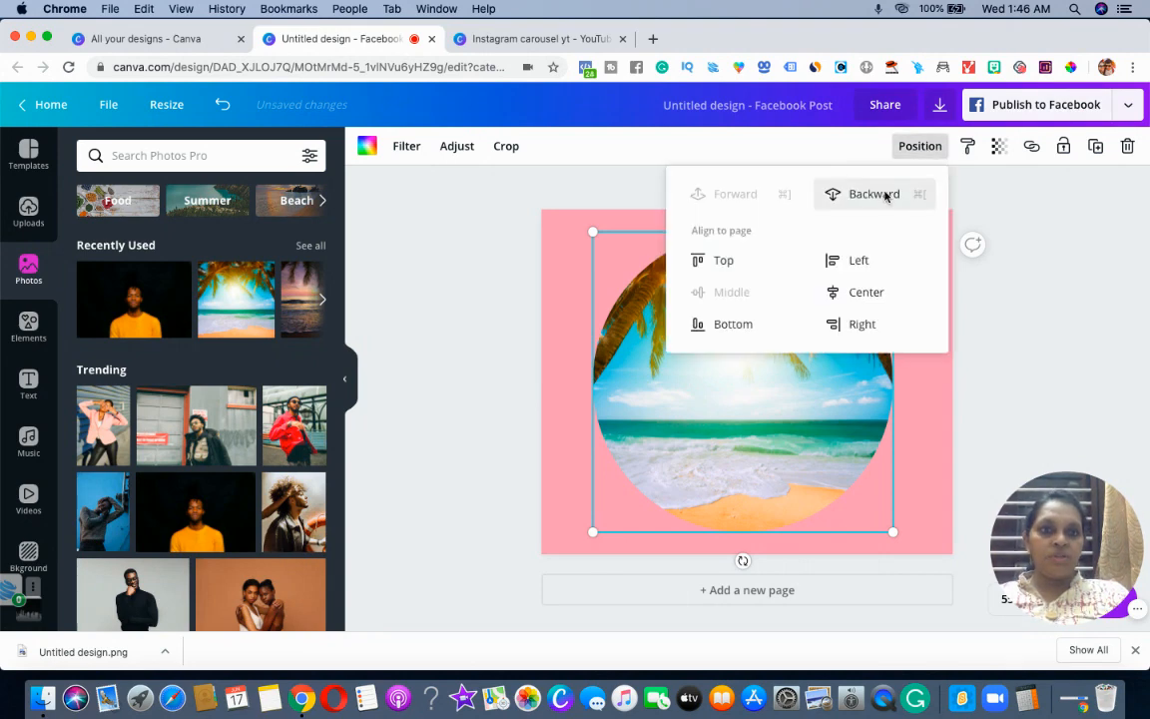
click(874, 193)
click(1146, 381)
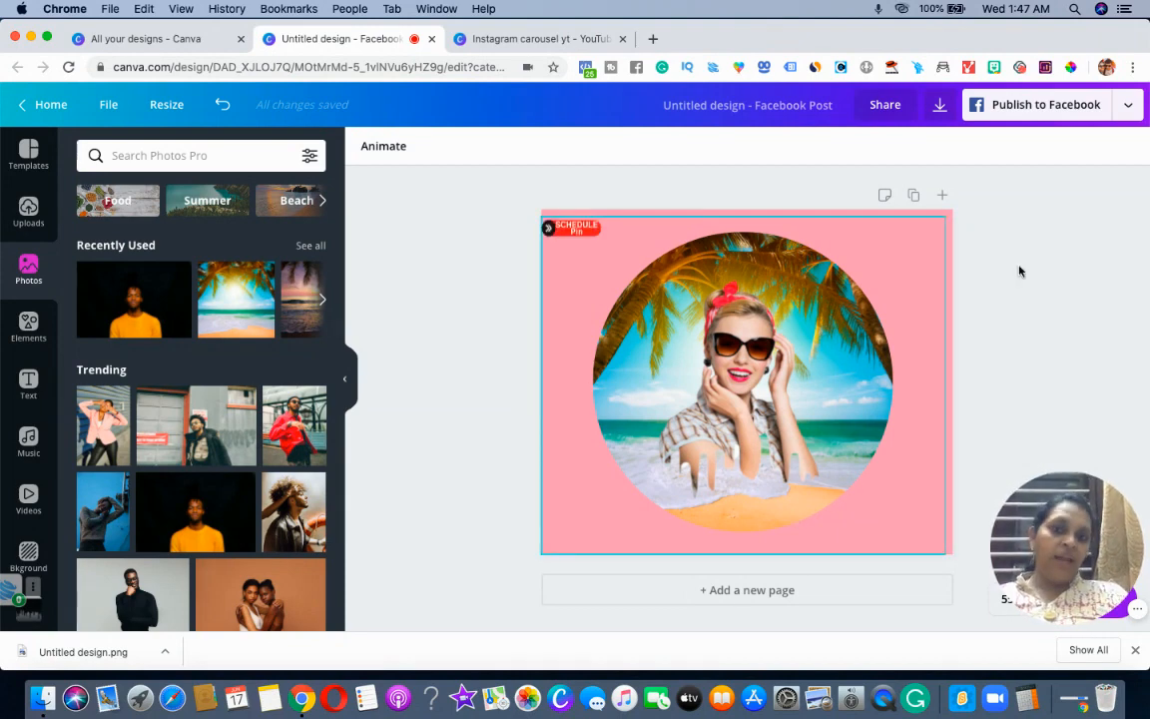
- Change the page background to the second, pale pink color of the Pastel Pink palette and deselect the page
click(377, 146)
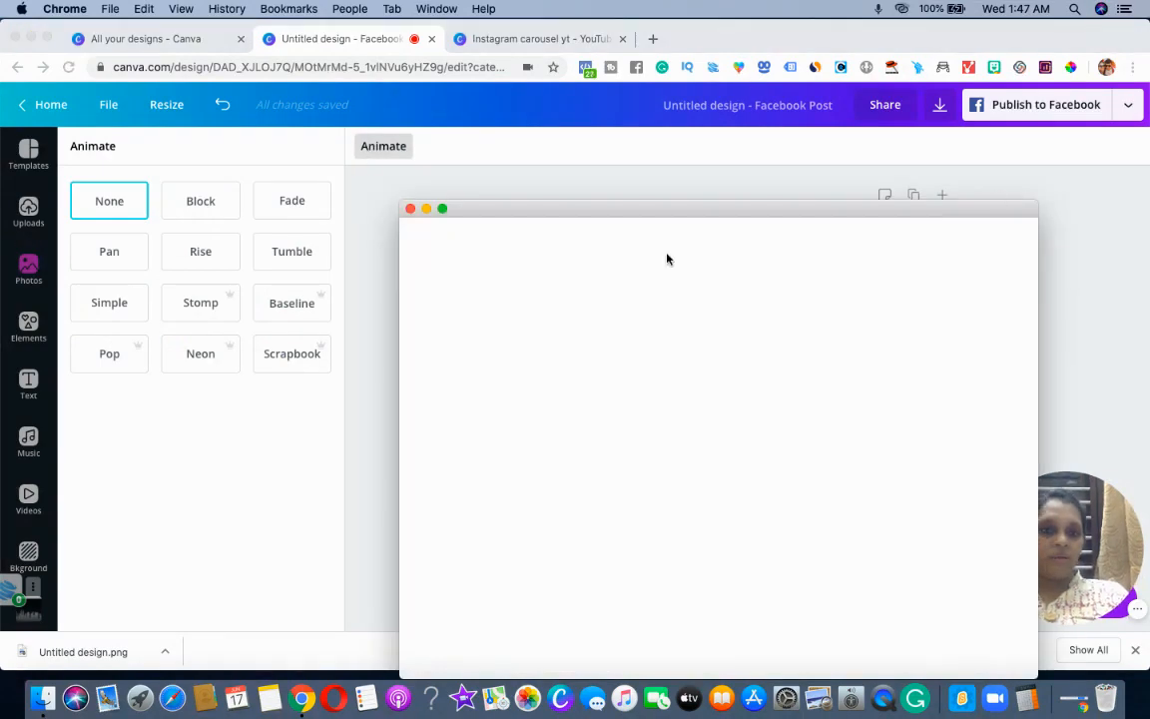
click(410, 209)
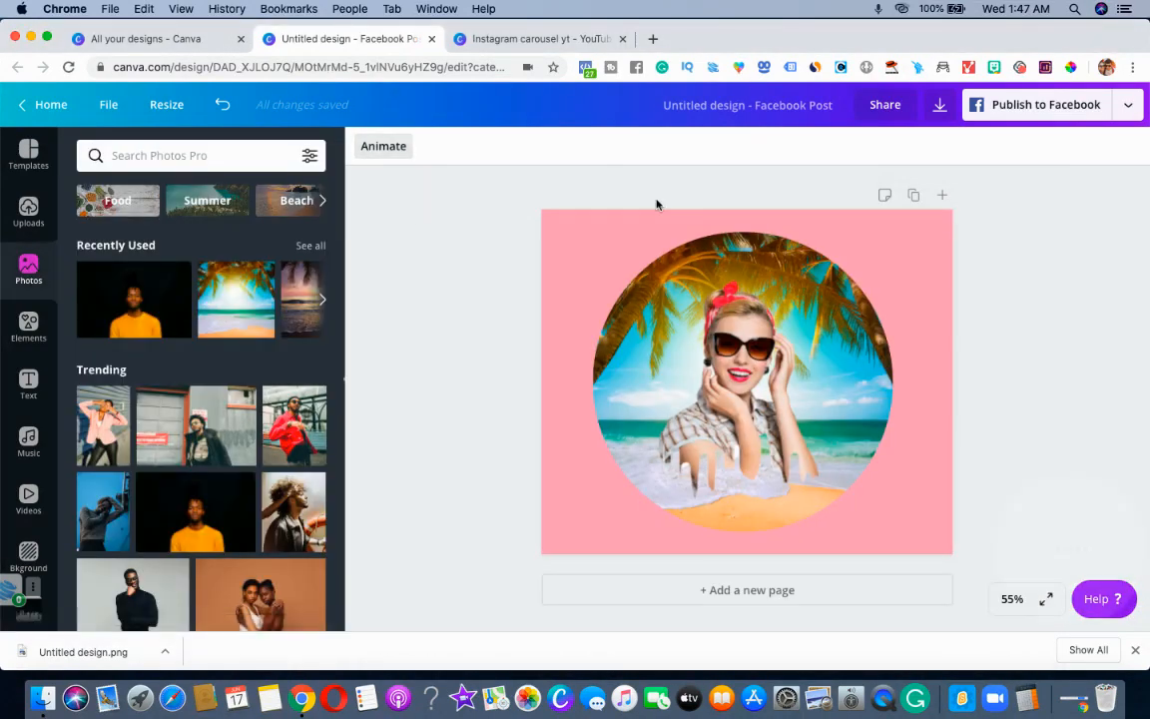
click(950, 226)
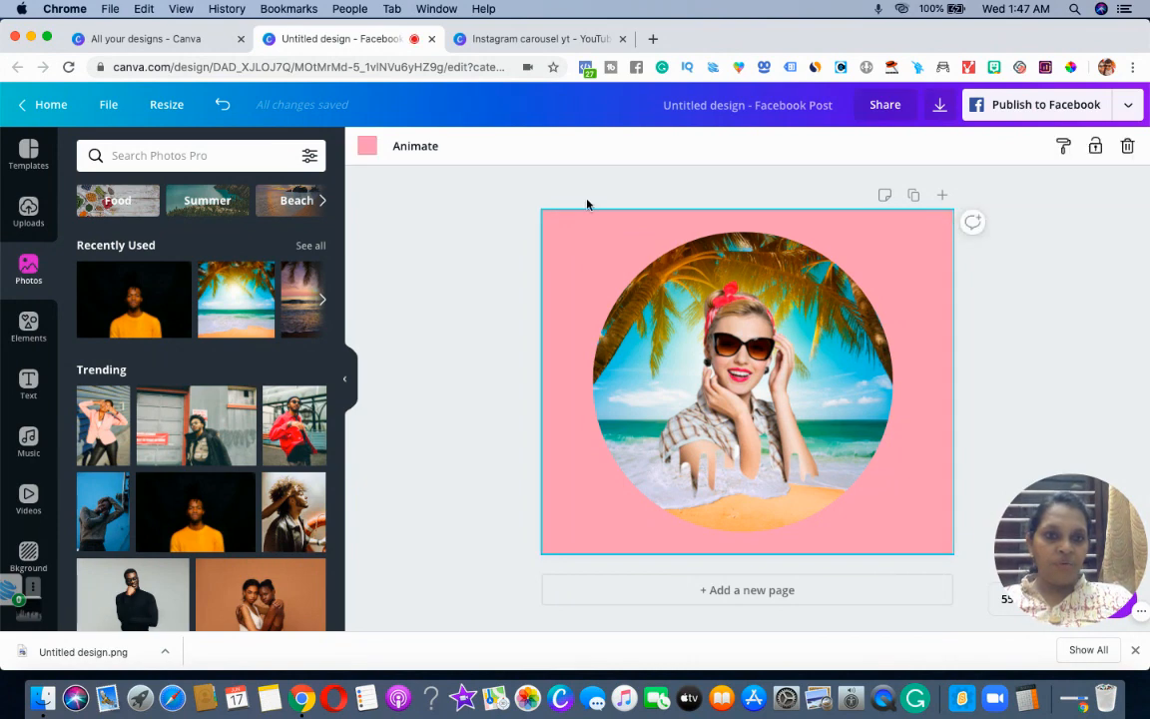
click(367, 150)
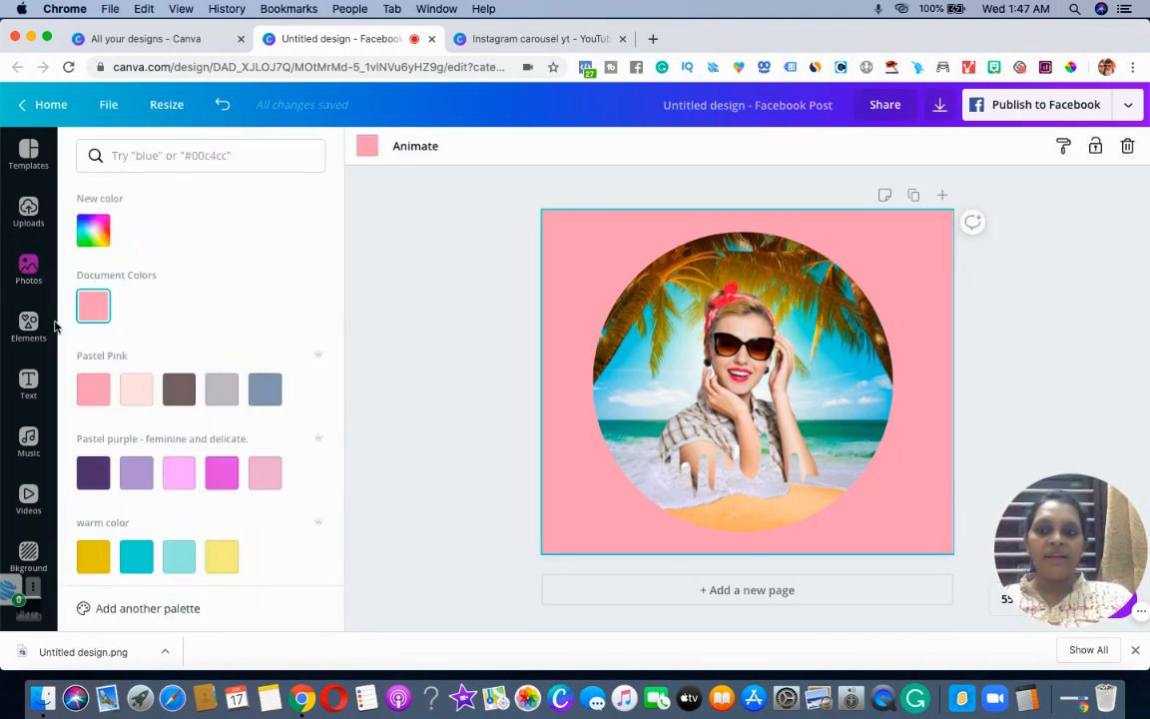
click(141, 388)
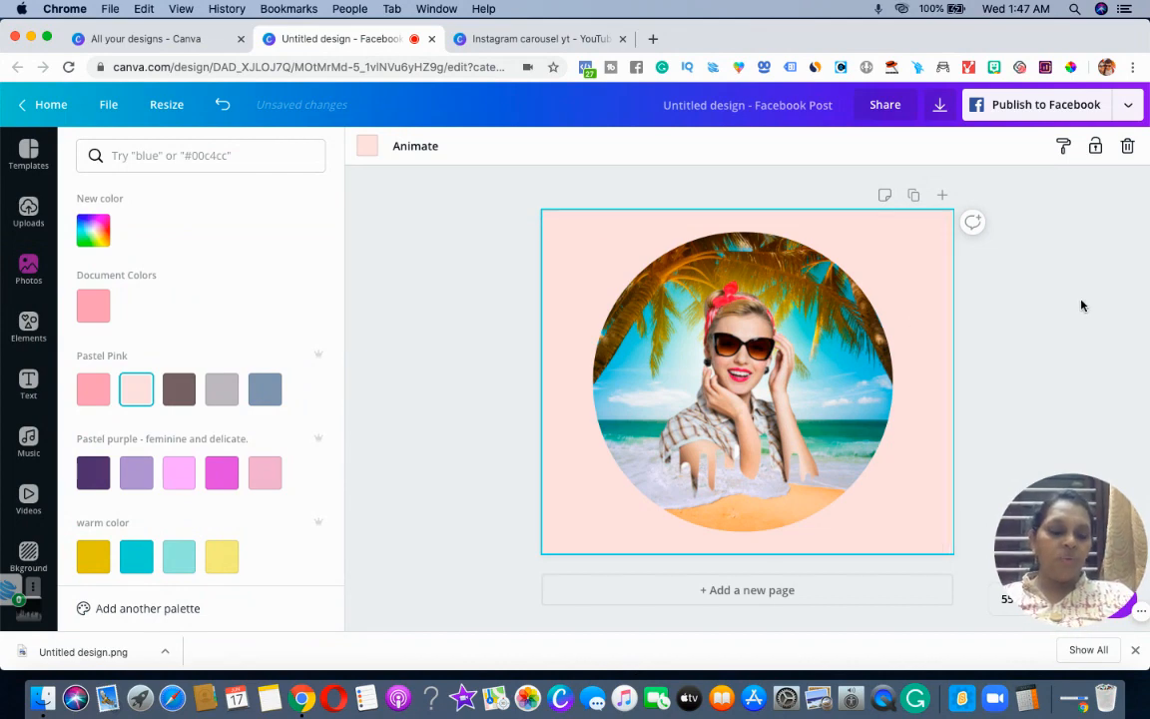
click(973, 268)
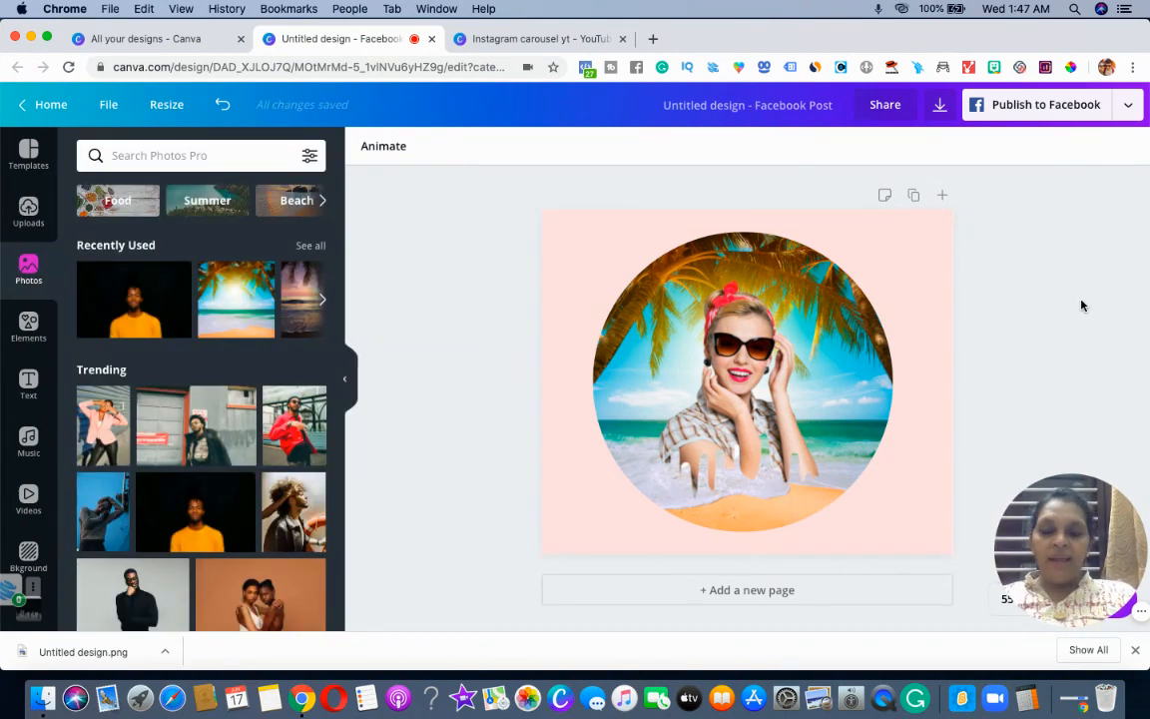
- Browse the element categories and the full set of recently used photos for something to add to the design
click(29, 323)
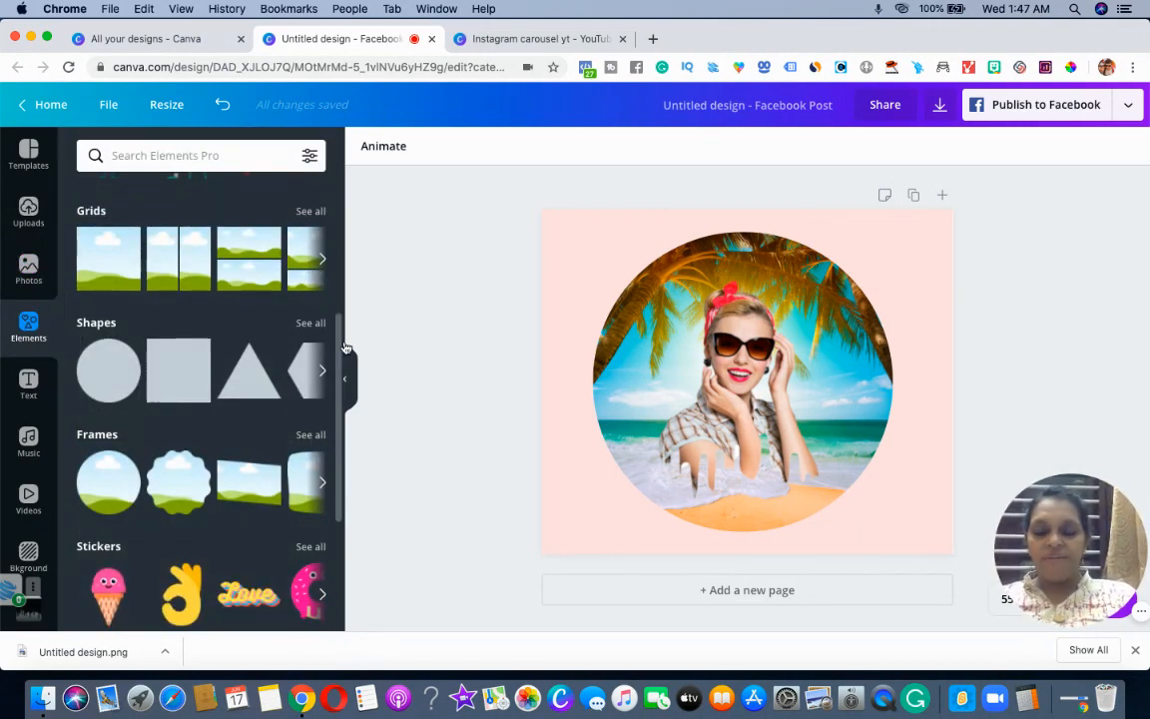
scroll(340, 380, down, 5)
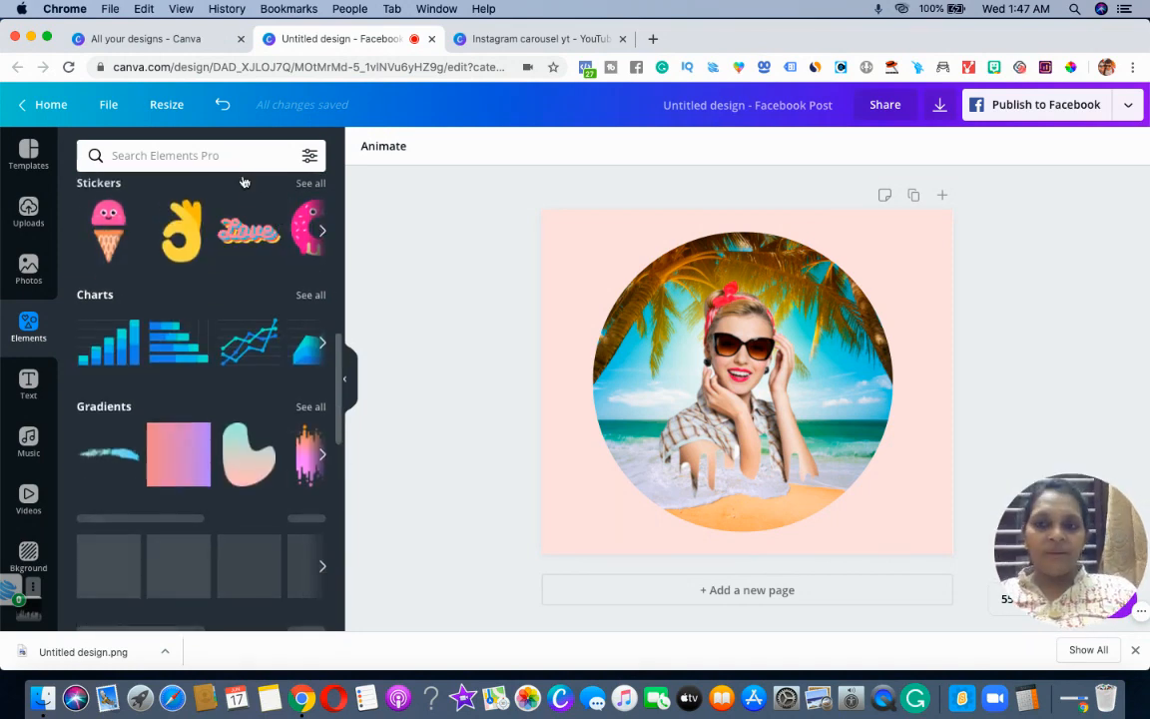
scroll(244, 181, up, 10)
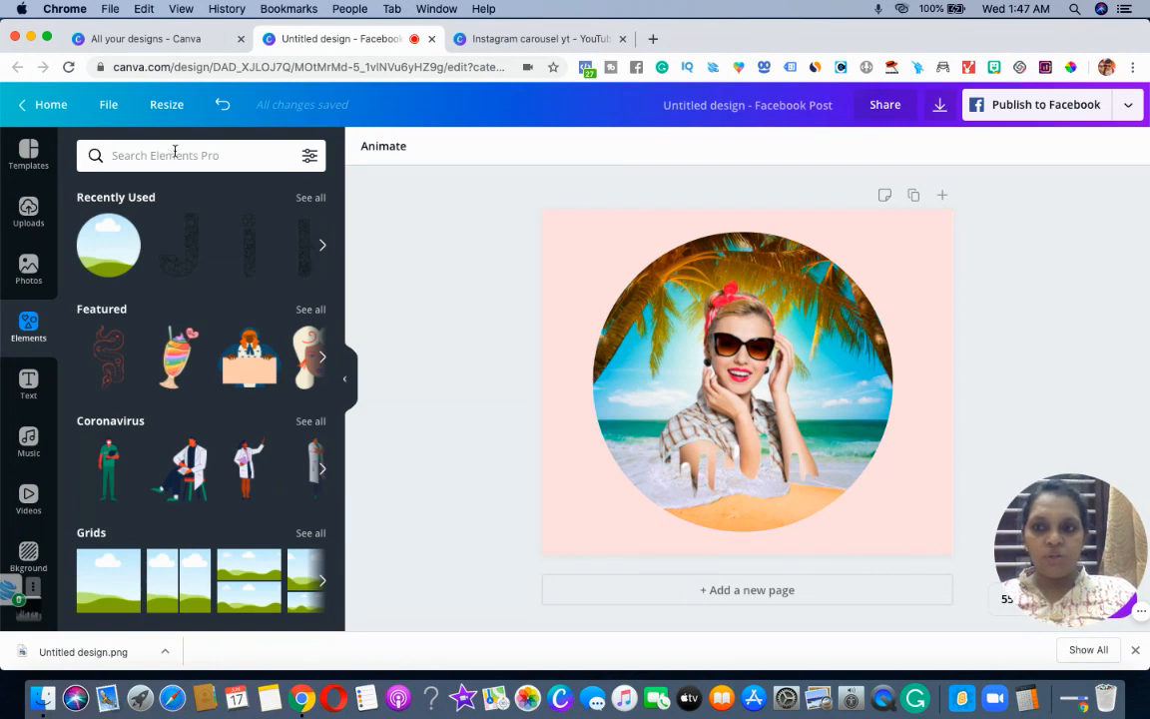
click(28, 270)
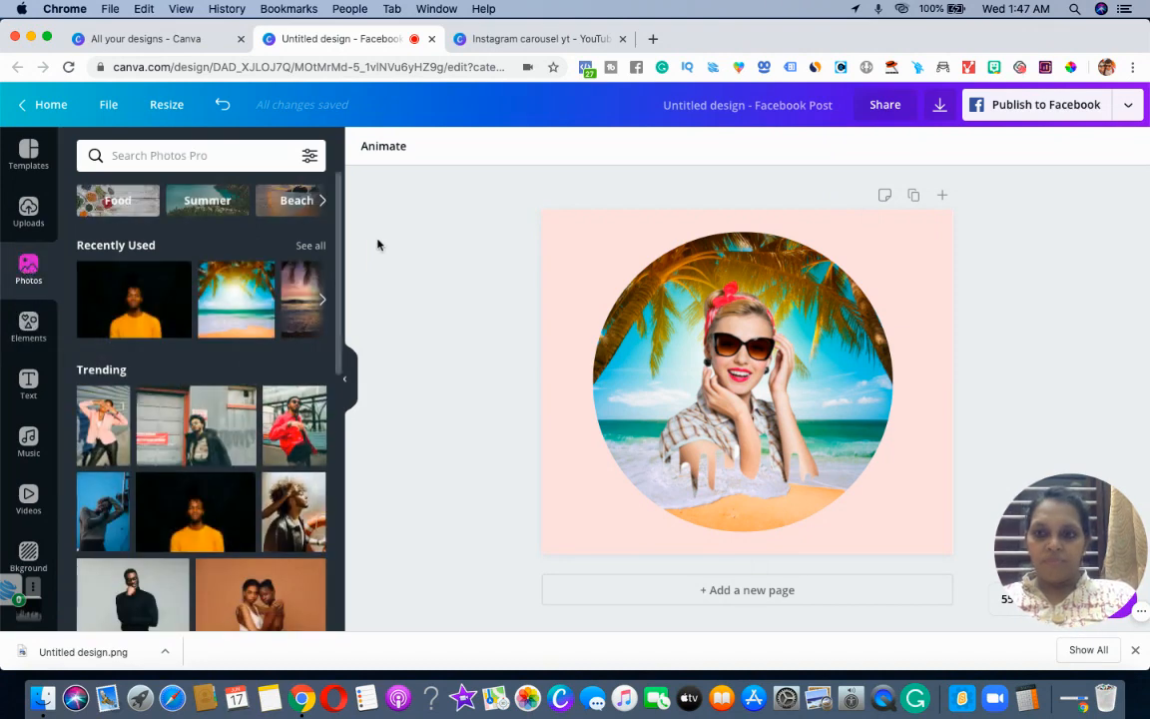
click(306, 246)
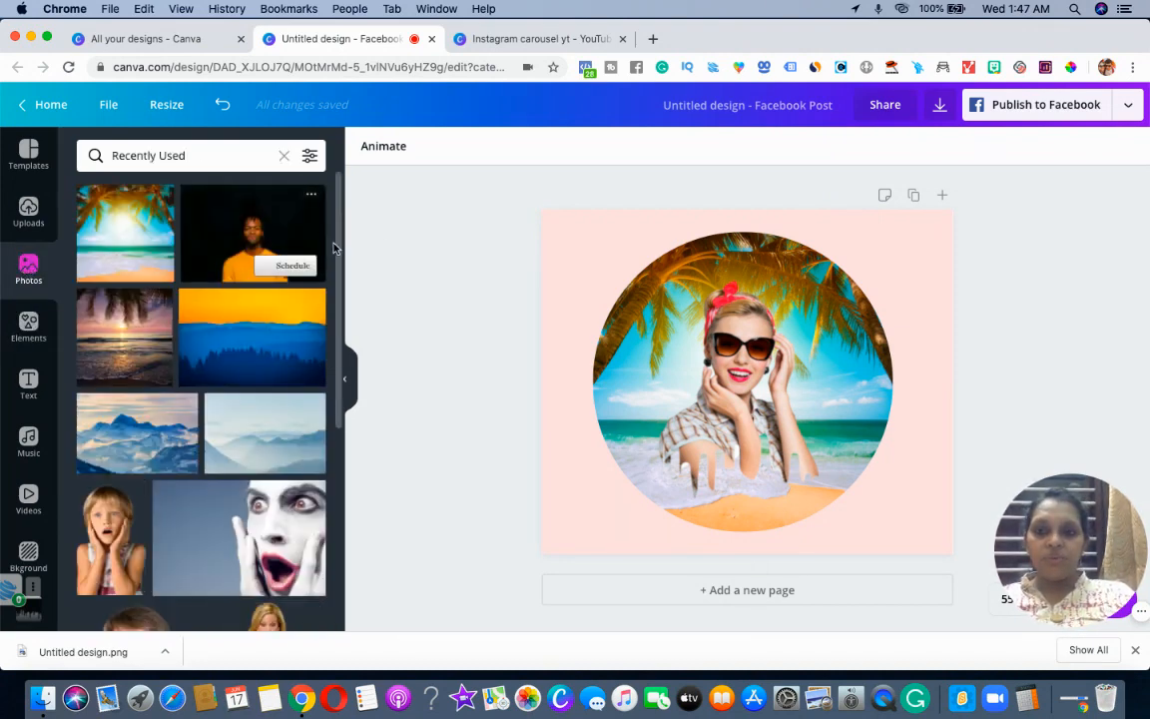
scroll(341, 364, down, 3)
drag(341, 371, 301, 199)
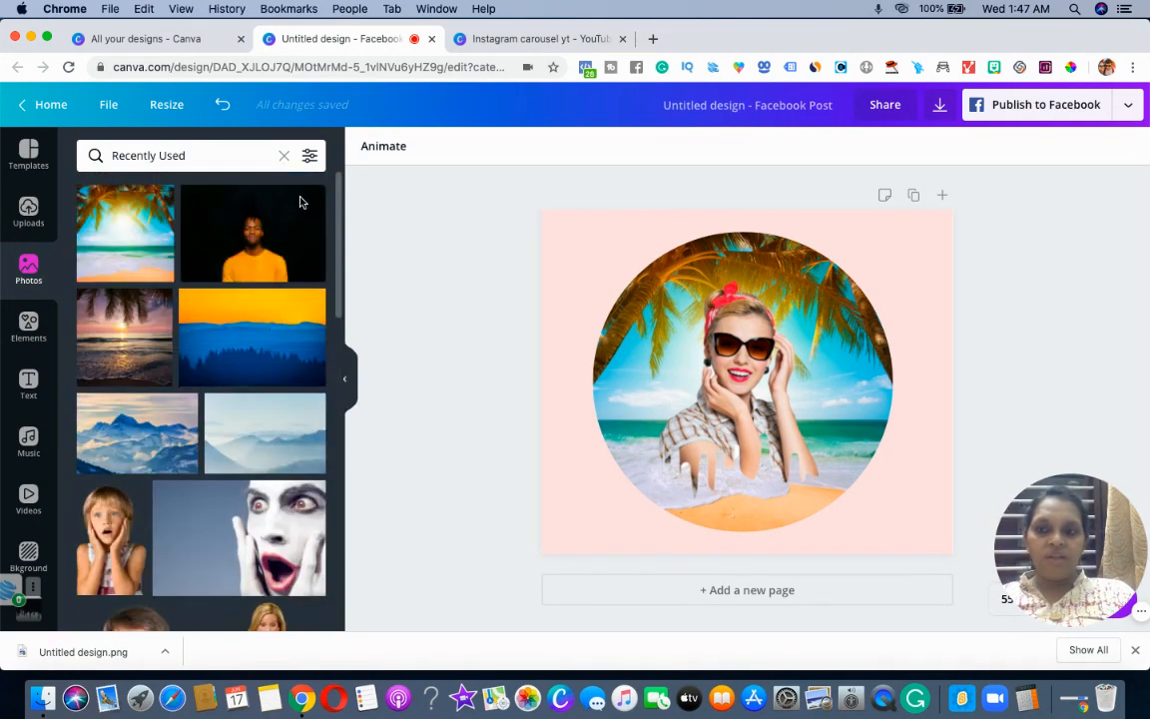
- Look through all recently used elements, compare with the recent photos, and return to the cleared Elements search
click(34, 323)
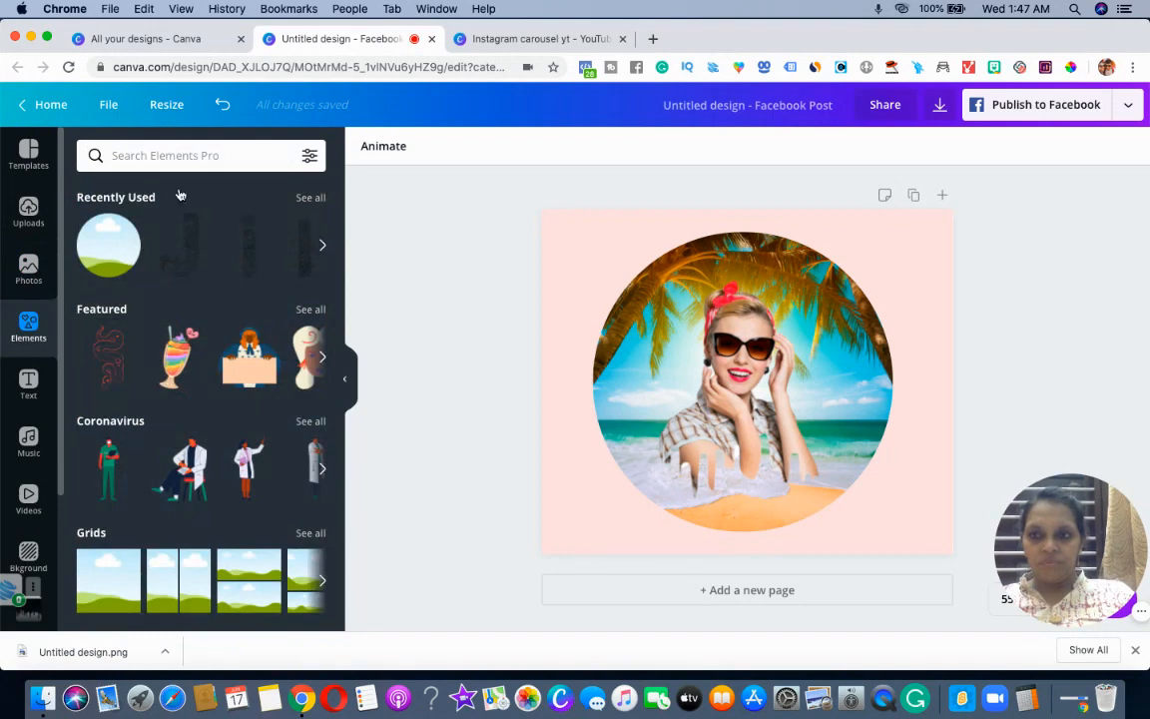
click(321, 201)
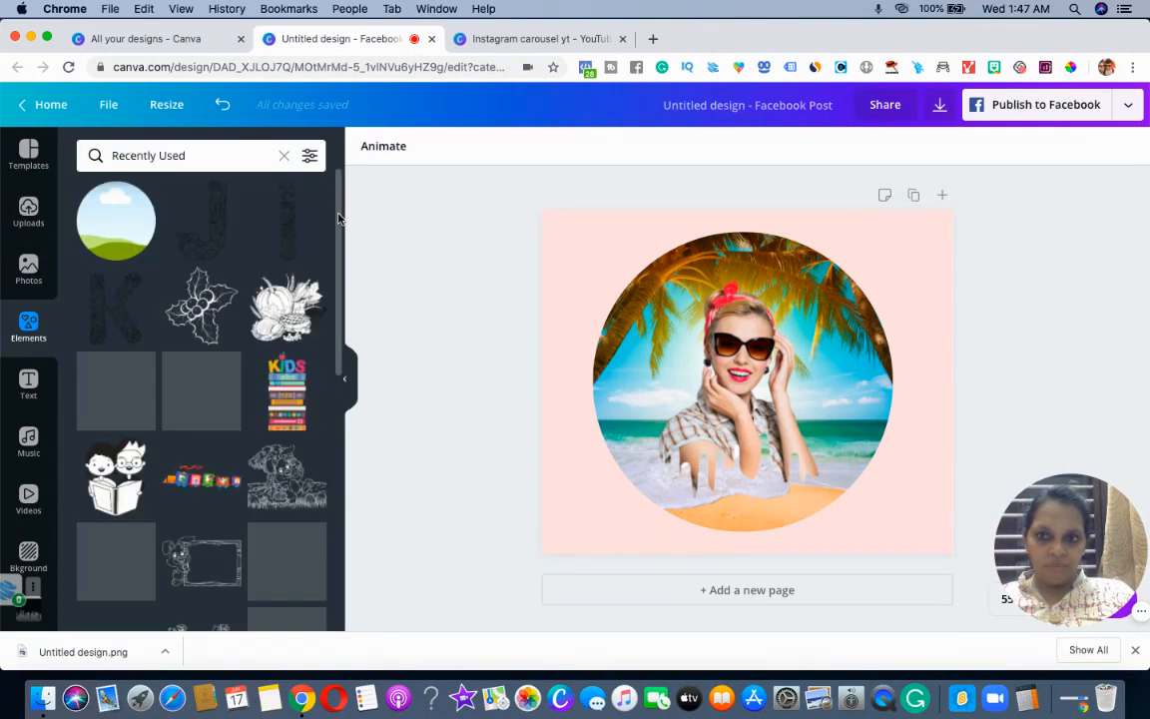
drag(341, 318, 341, 611)
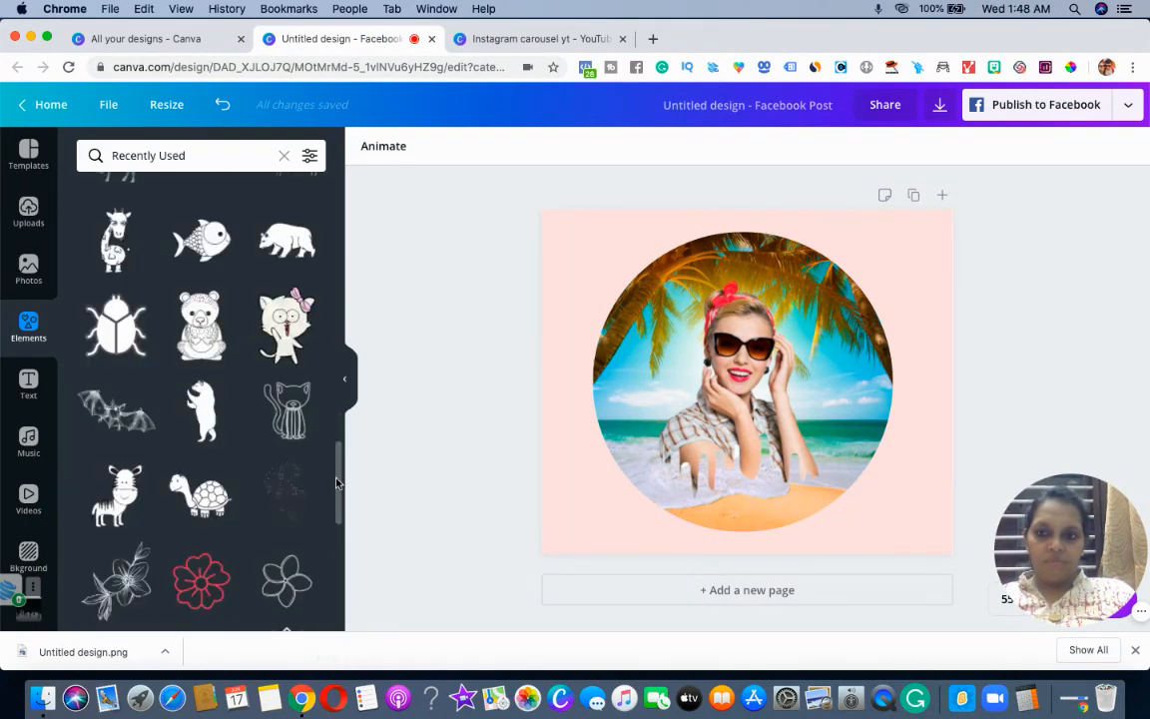
drag(339, 488, 352, 624)
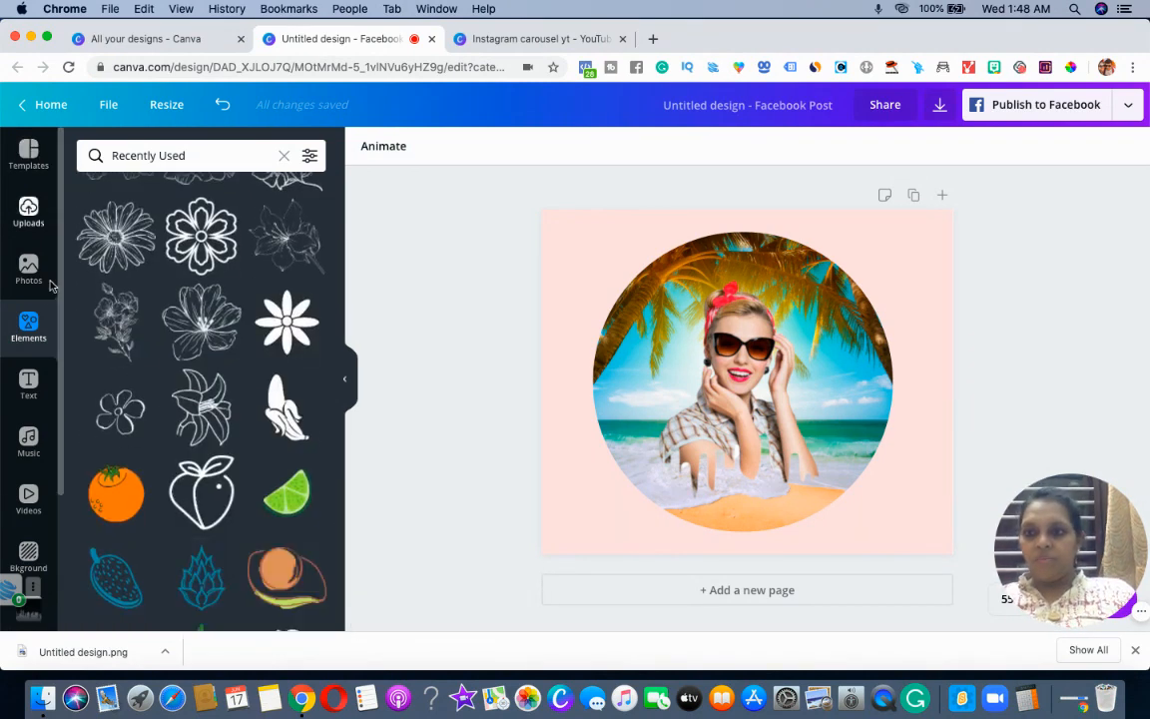
click(31, 263)
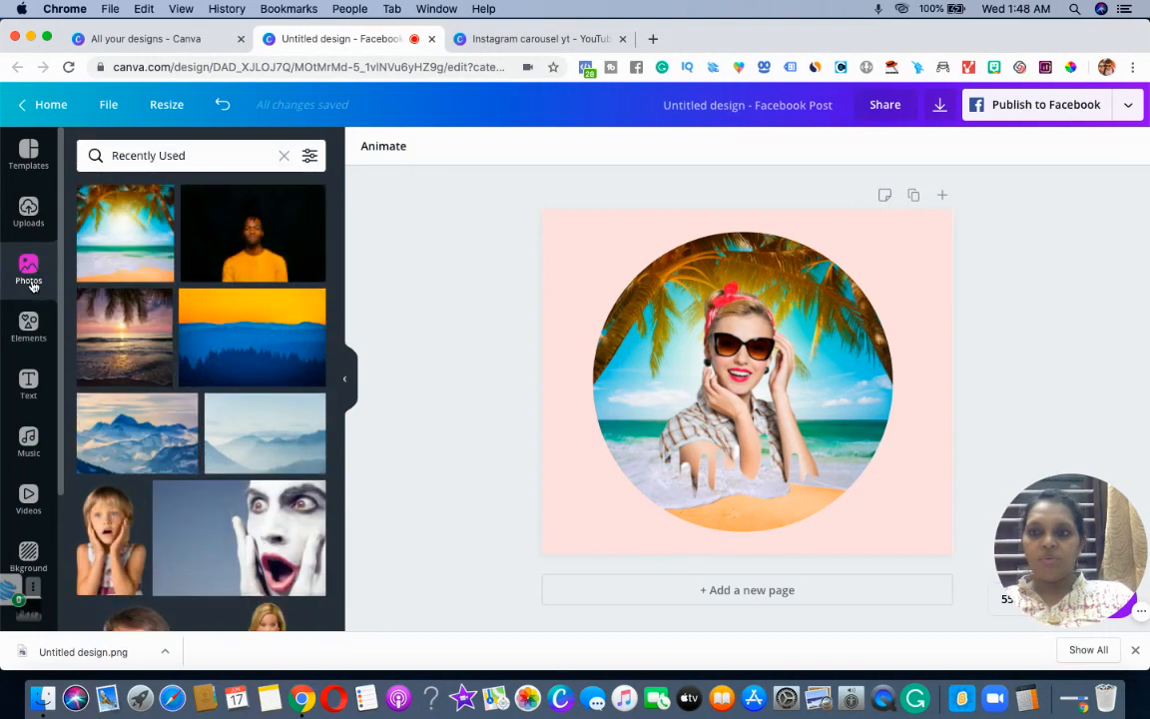
click(29, 336)
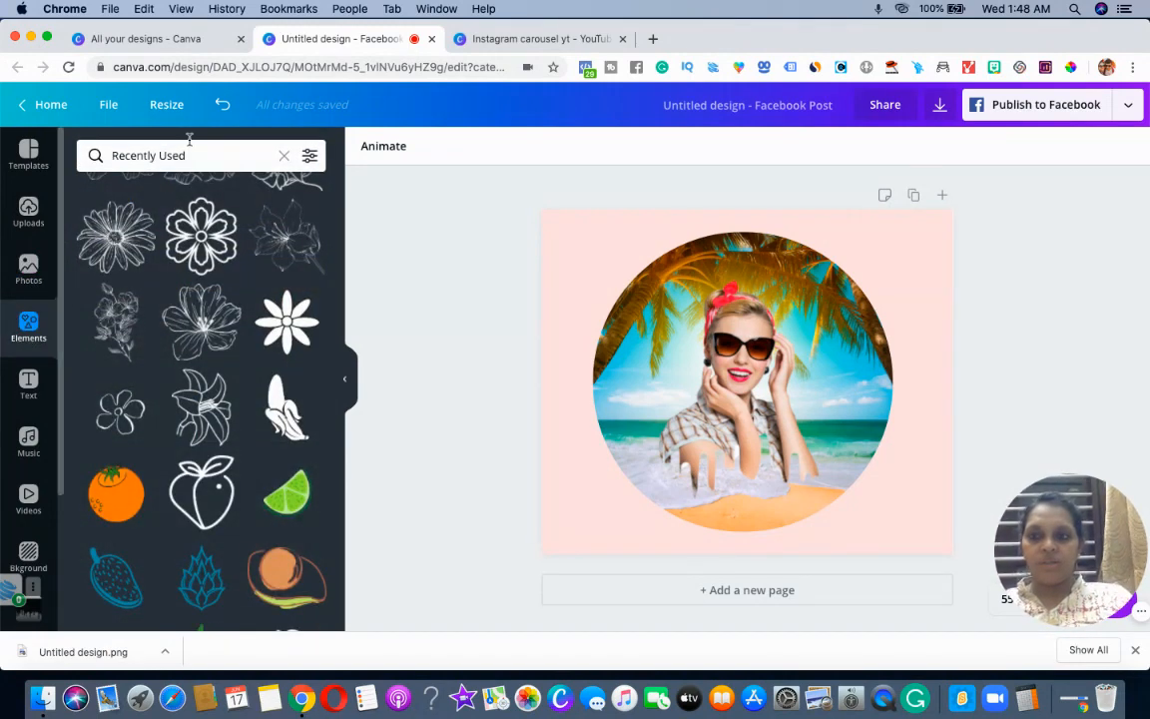
click(280, 157)
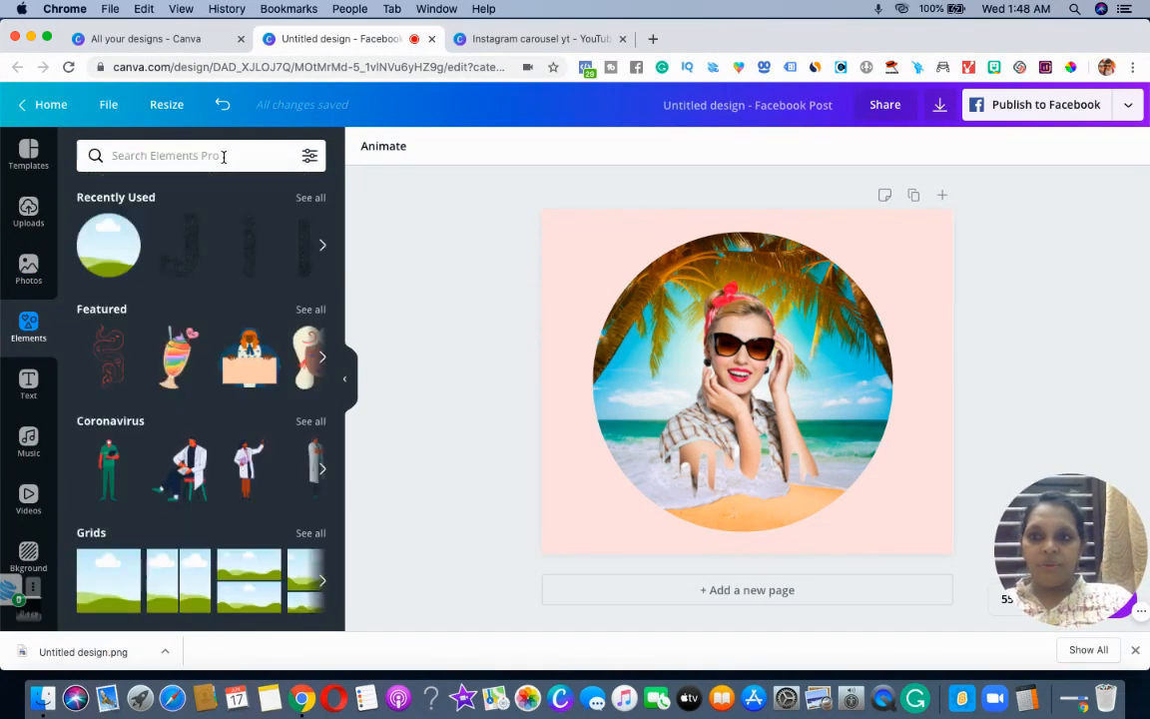
- Search the elements for "slipper", add the green flip-flops graphic, and place it much smaller on the sand in the beach circle
text(sli)
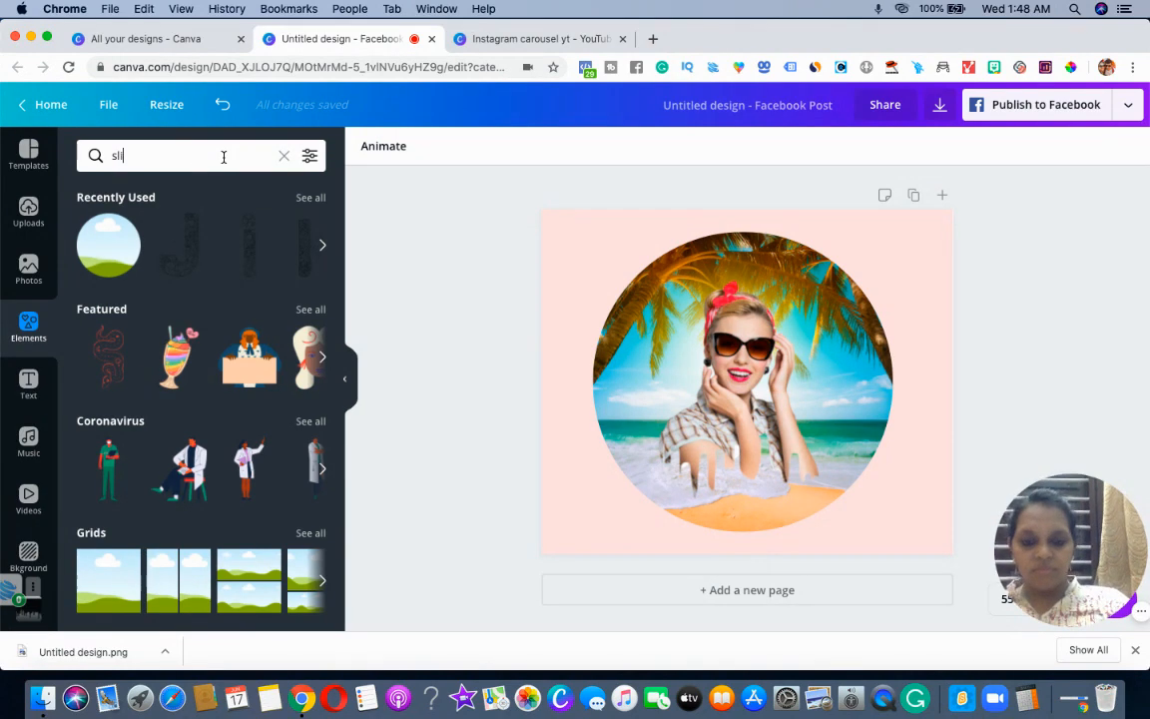
text(pper)
key(Return)
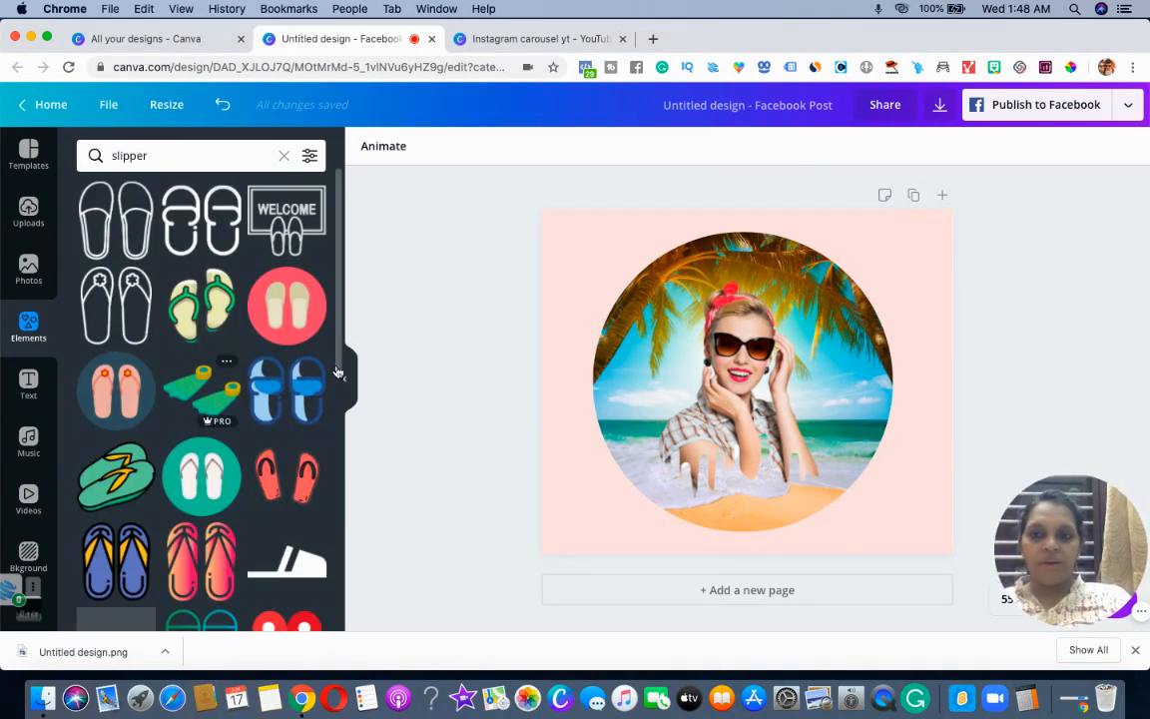
drag(338, 377, 357, 522)
scroll(295, 379, down, 1)
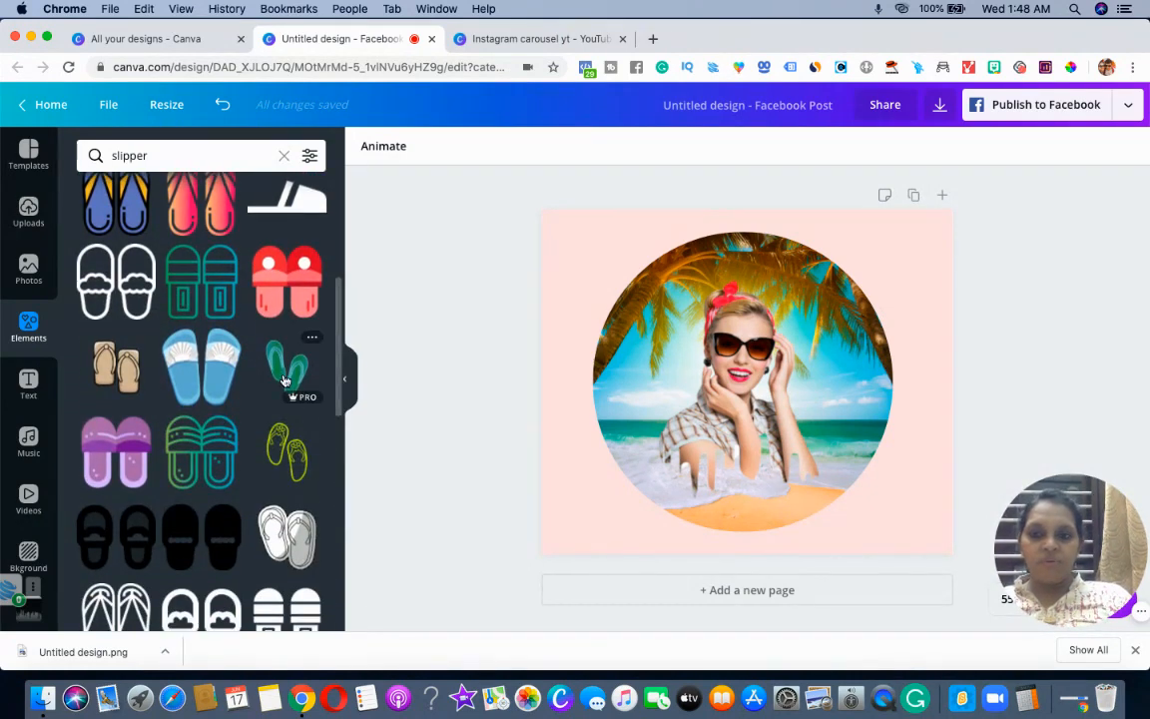
click(285, 379)
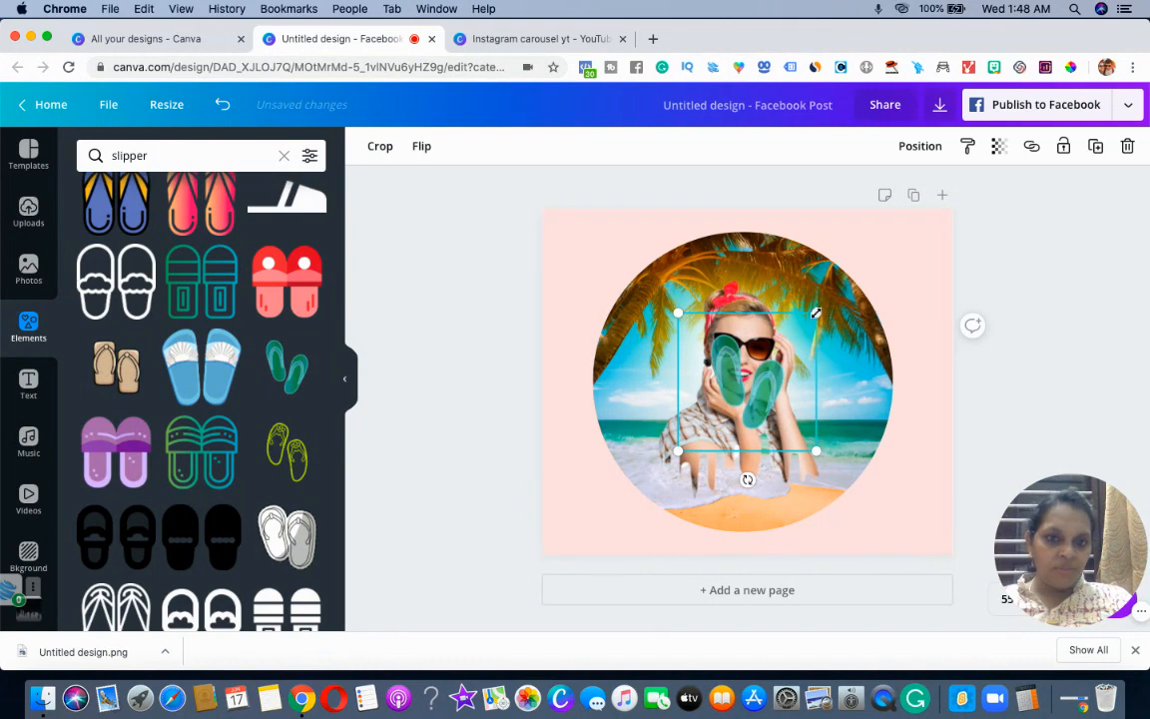
drag(798, 340, 825, 480)
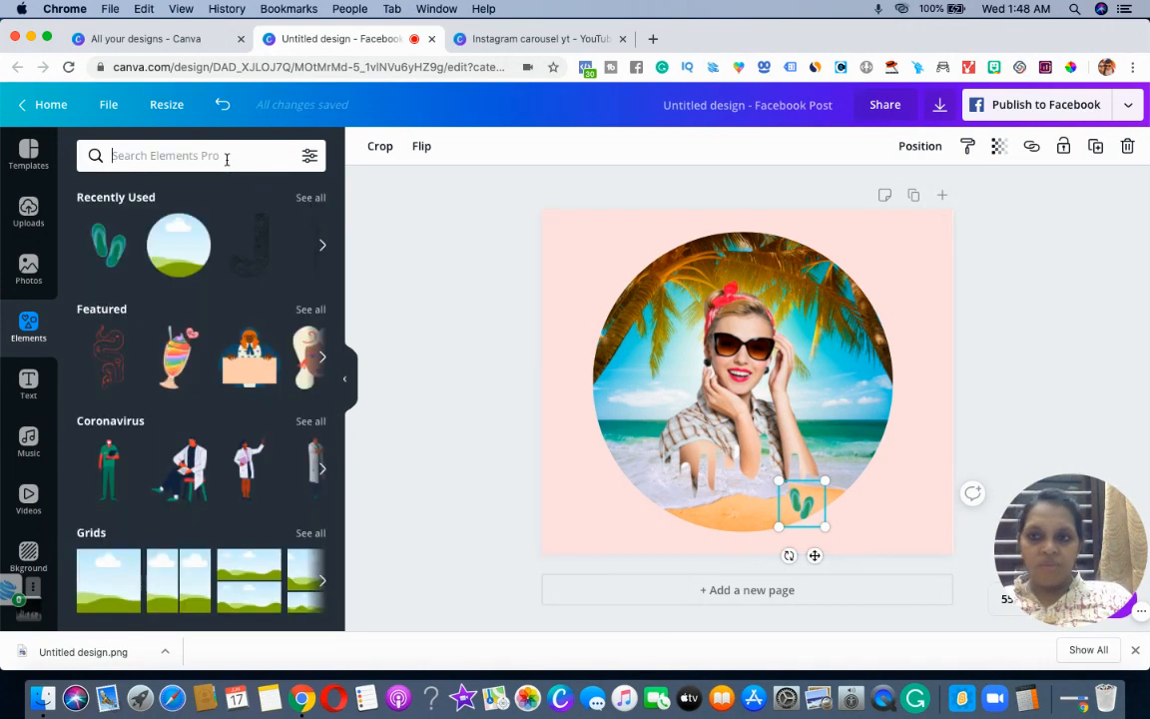
- Search the elements for "umbrella" and add the tilted yellow-and-orange beach umbrella standing on sand
text(um)
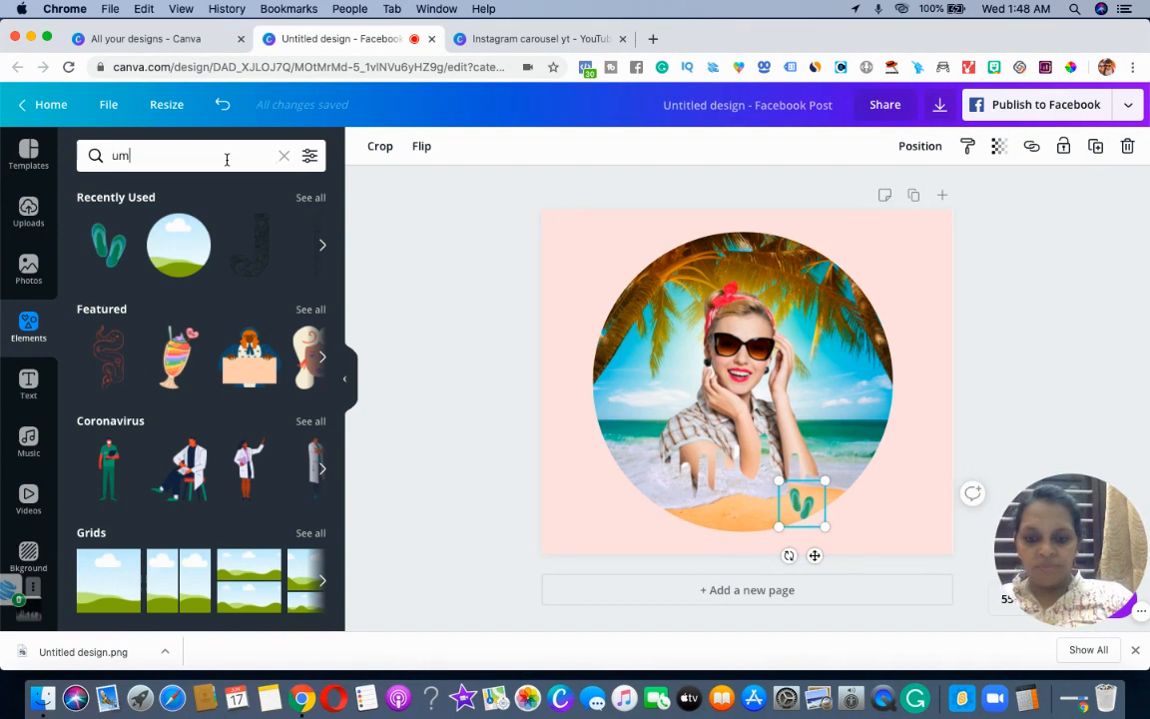
text(brella)
key(Return)
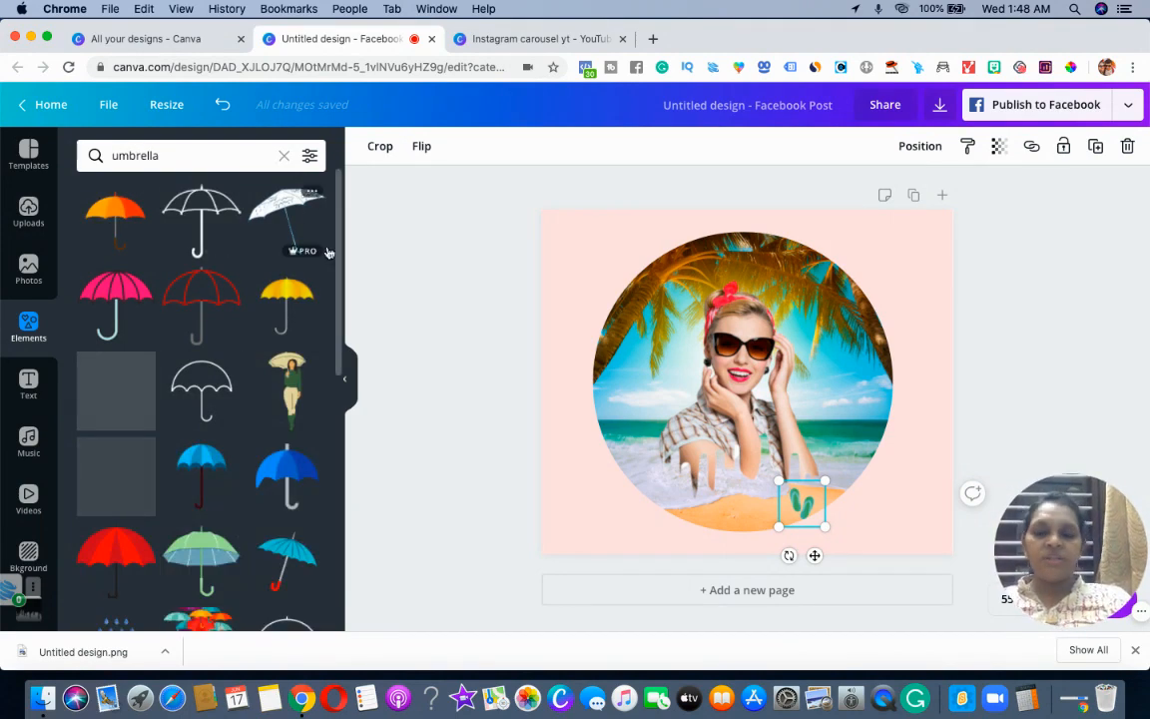
scroll(338, 282, down, 5)
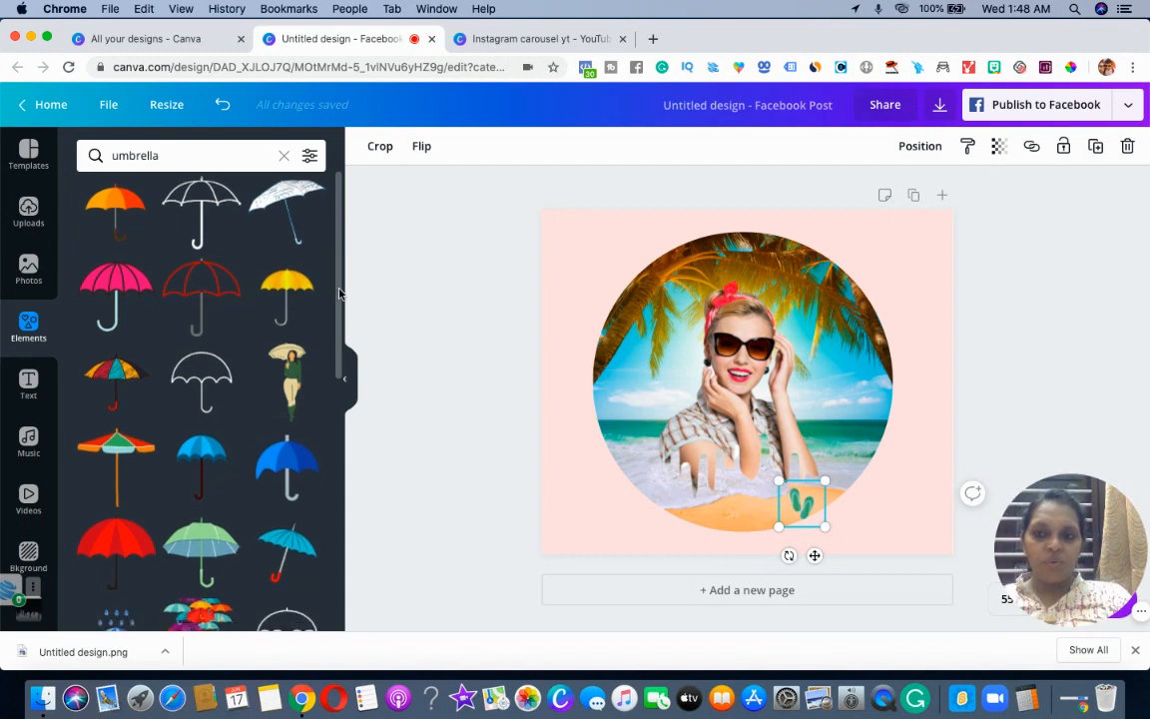
scroll(347, 380, down, 10)
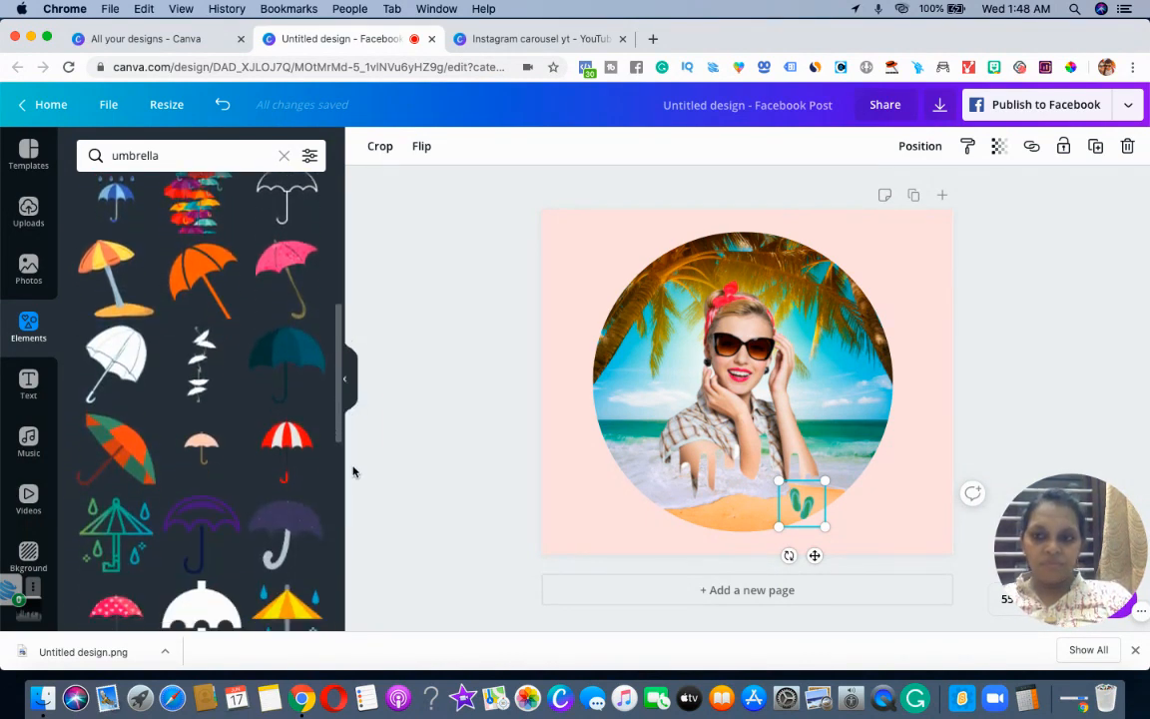
click(104, 264)
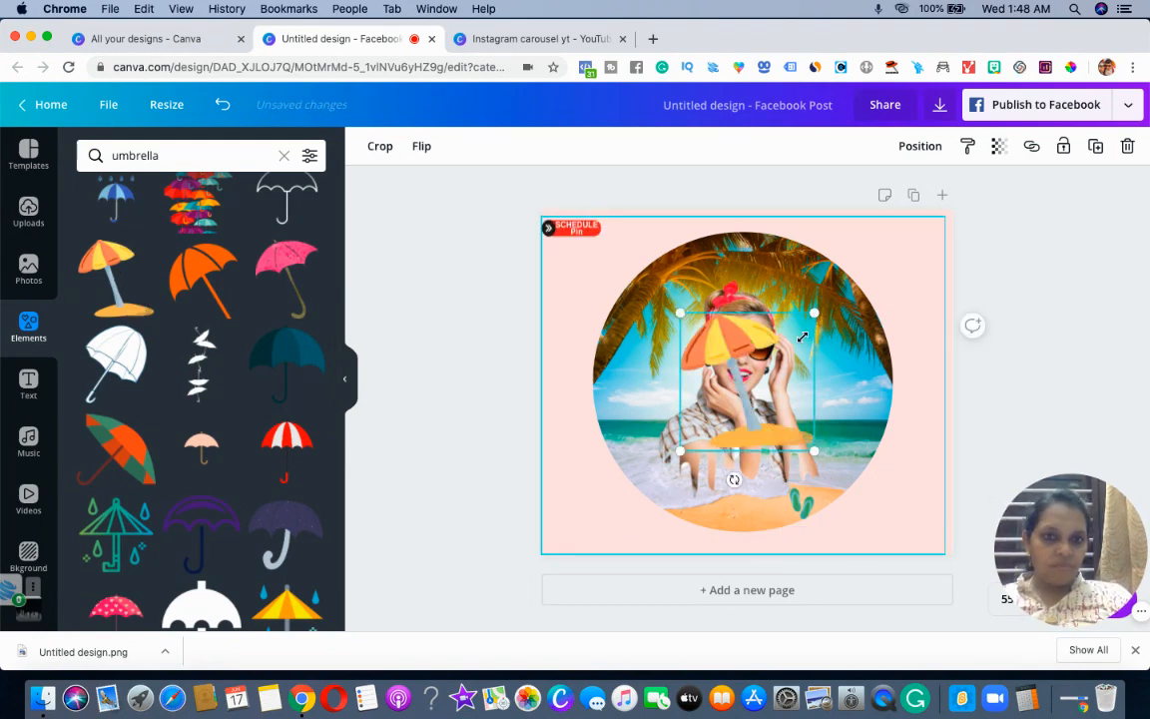
- Shrink the beach umbrella and place it on the shore below the woman, to the left of the flip-flops
drag(803, 337, 797, 337)
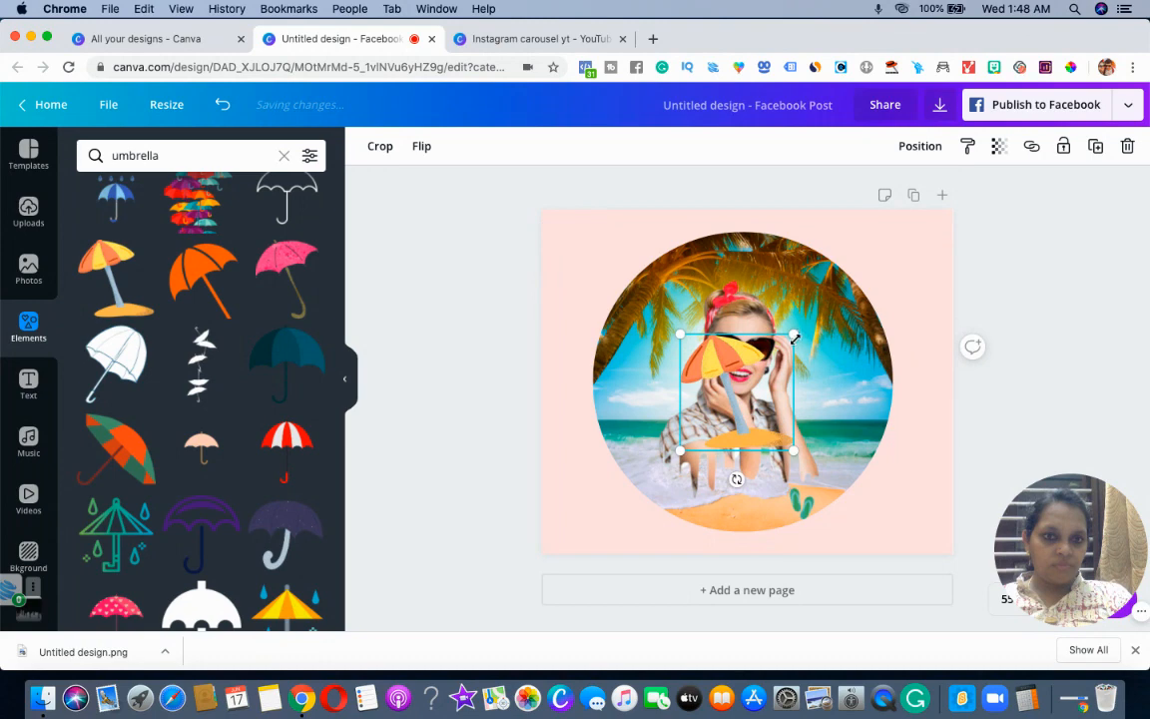
drag(772, 383, 747, 468)
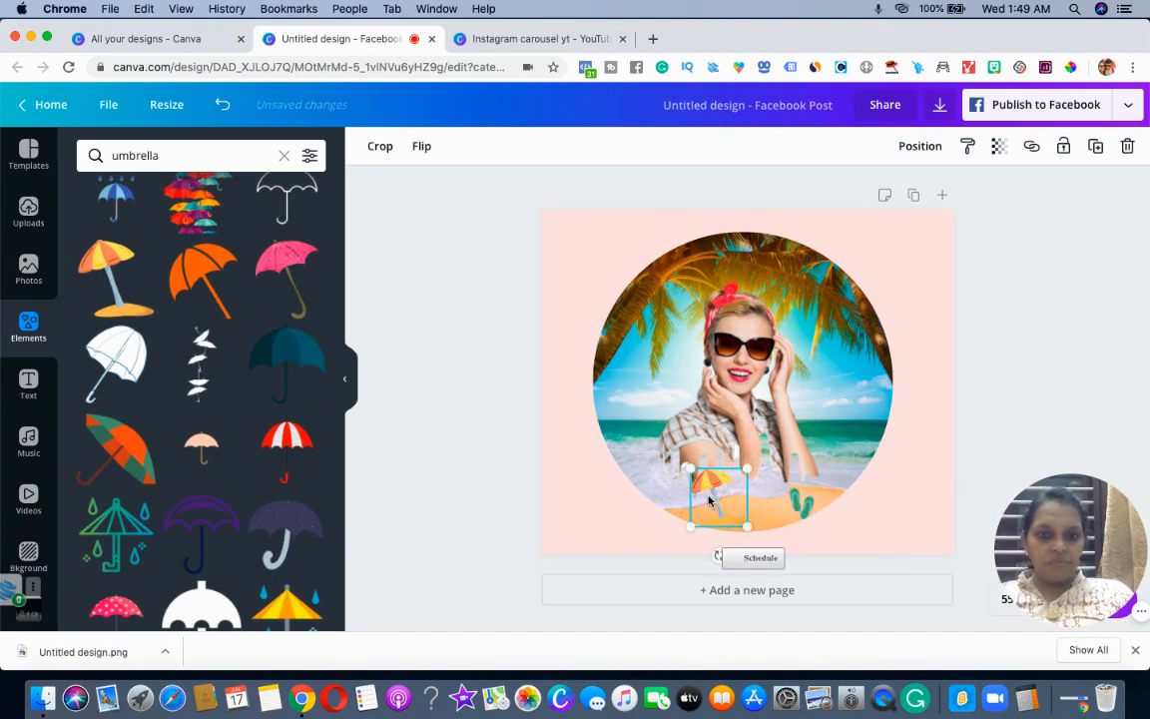
drag(694, 497, 705, 496)
- Search the elements for "beach chair" and add the green-and-yellow striped deck chair
click(284, 156)
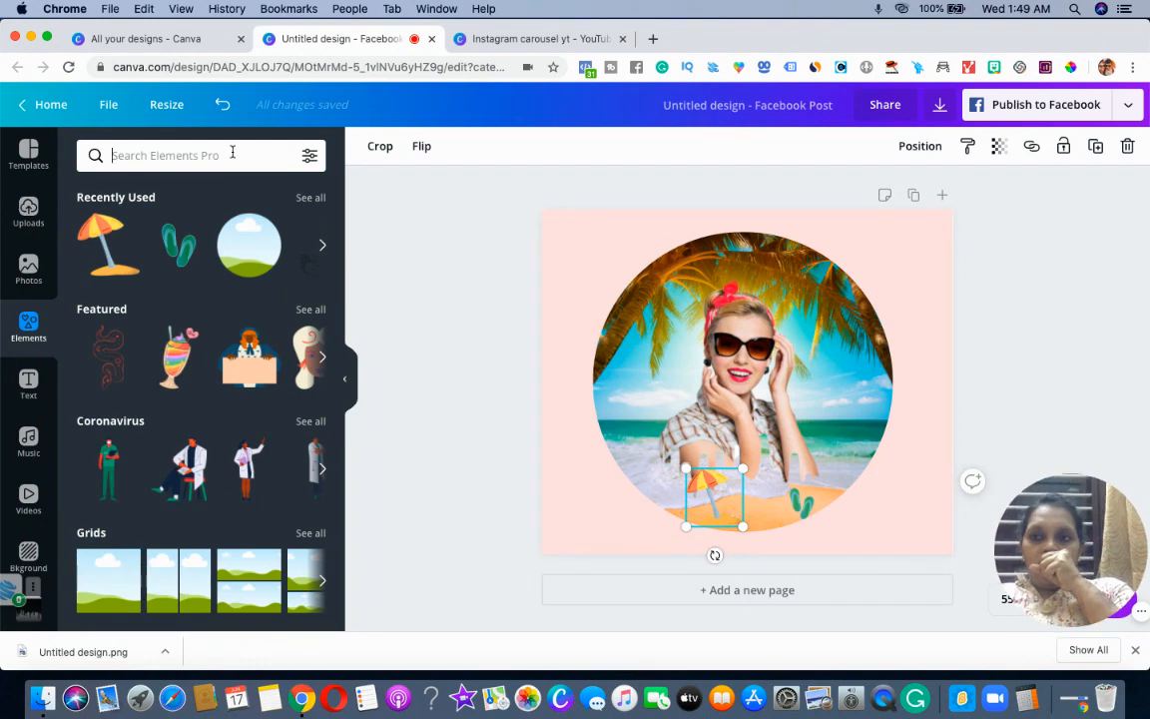
text(beach chair)
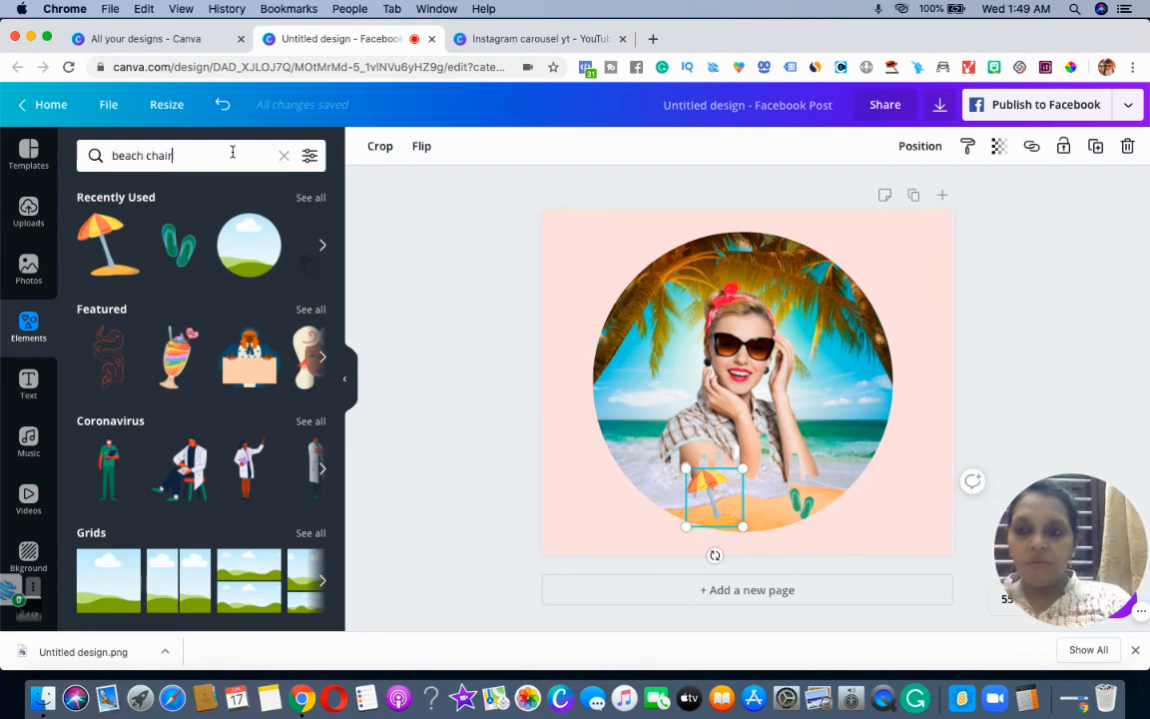
key(Return)
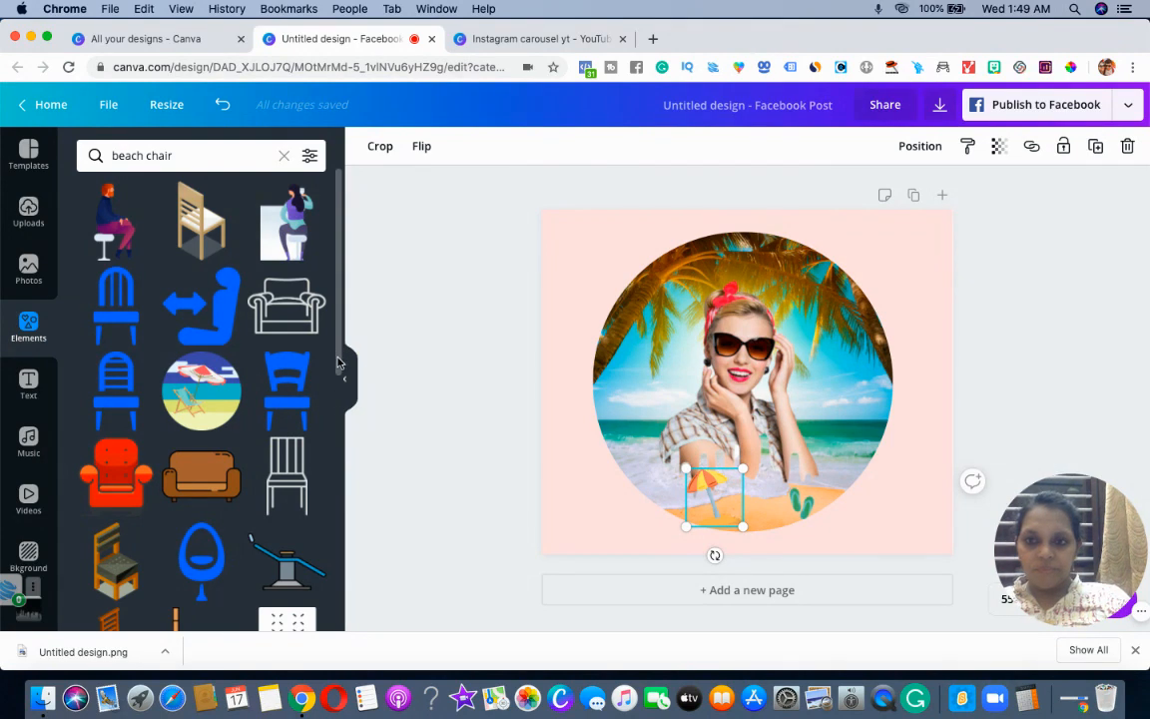
drag(338, 362, 350, 617)
click(122, 494)
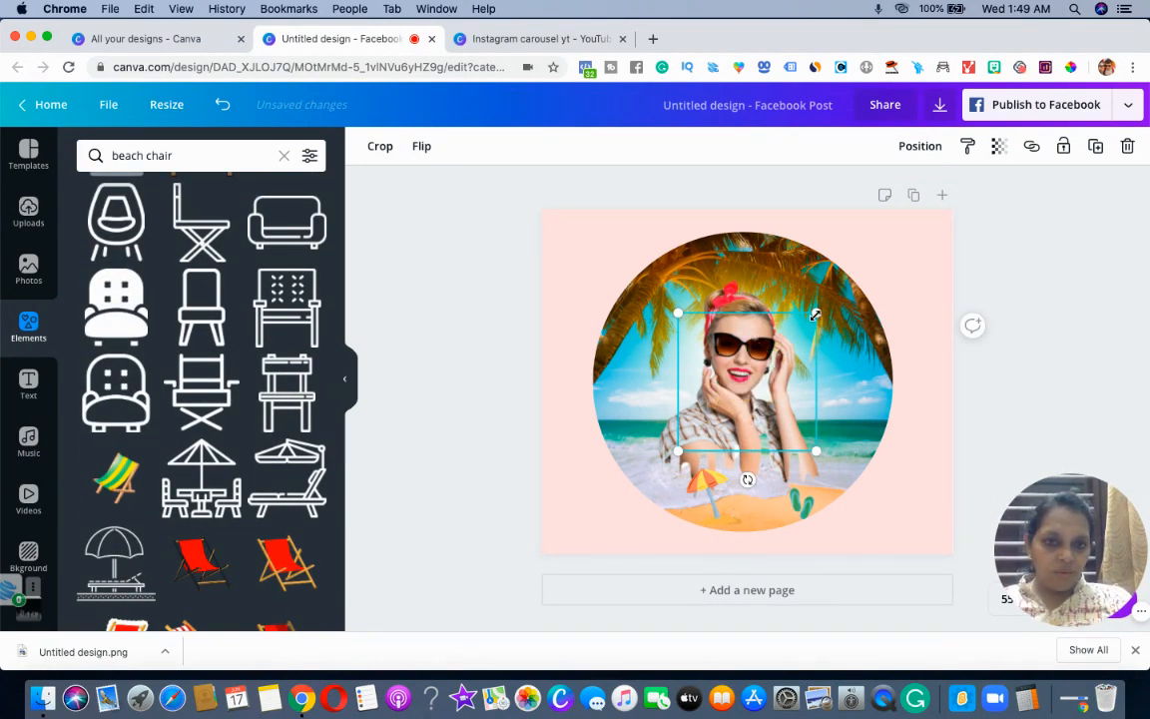
- Shrink the striped deck chair, place it on the sand just right of the beach umbrella, and deselect it
drag(773, 367, 714, 432)
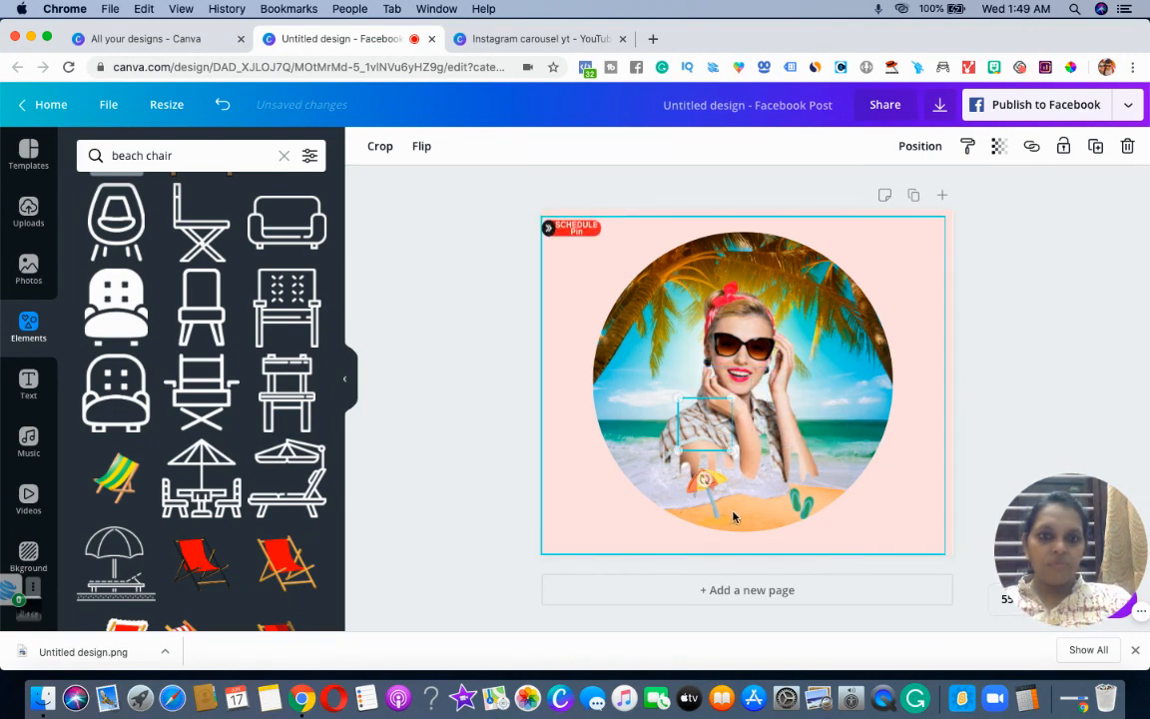
click(1008, 429)
drag(703, 425, 730, 513)
click(977, 435)
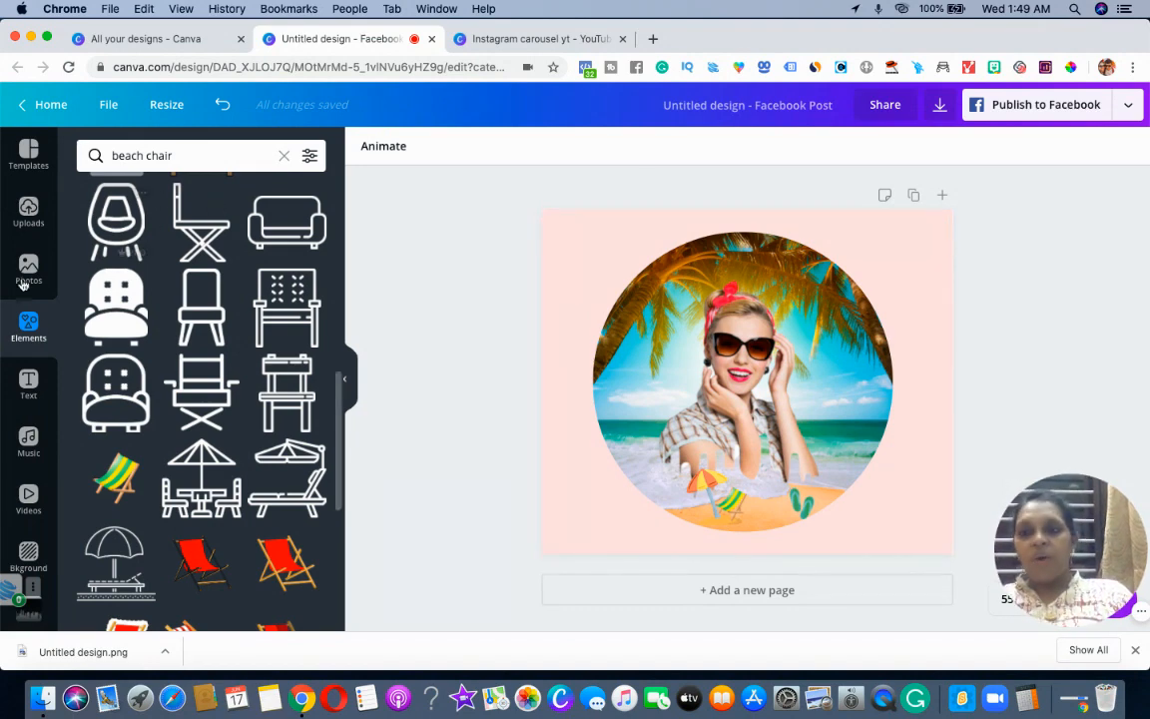
- Search the elements for "gold glitter" and look through the results for a decoration that suits the design
click(281, 154)
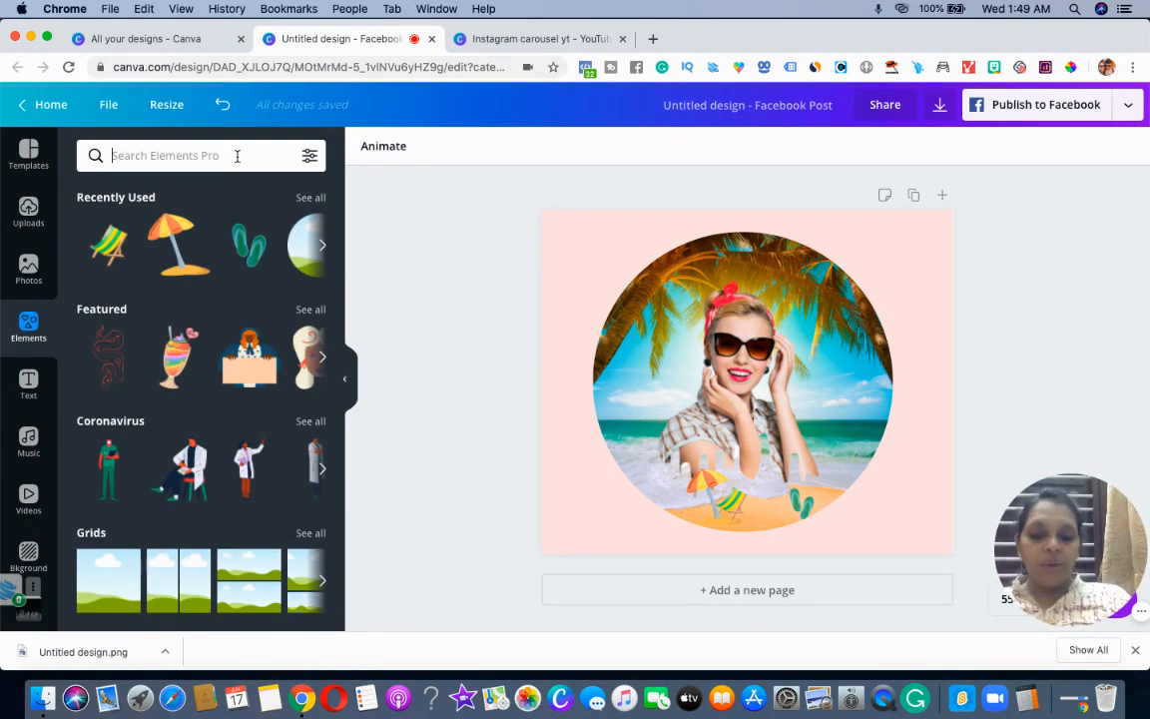
click(237, 155)
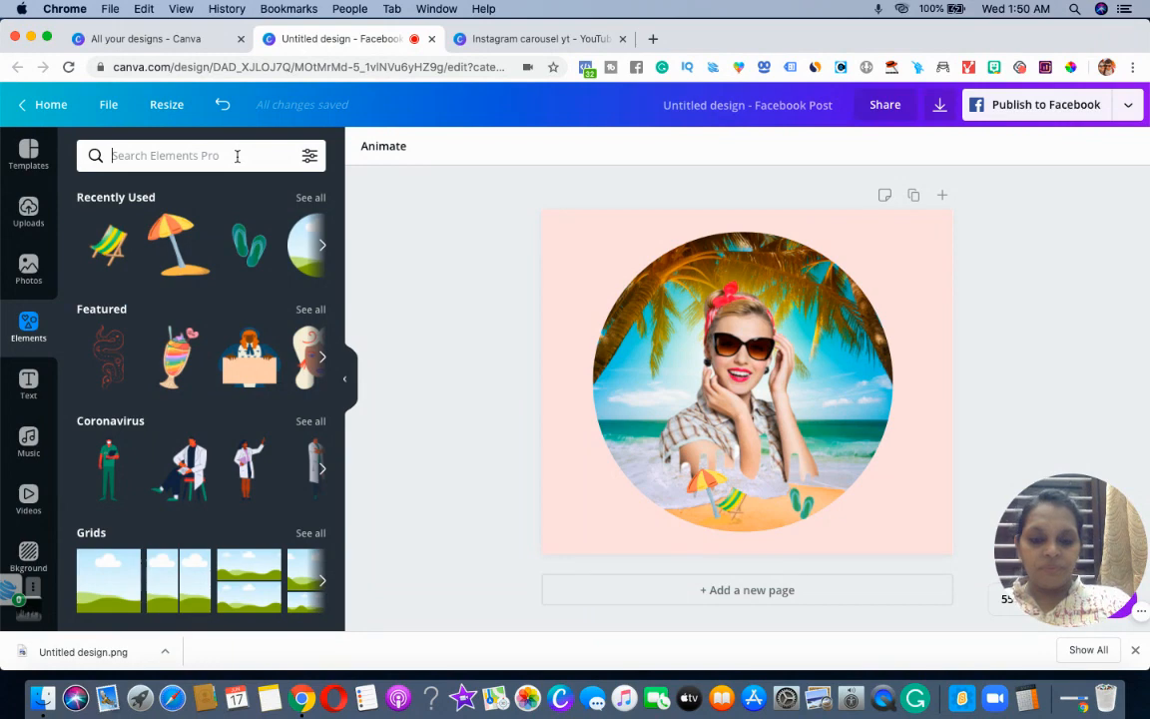
text(gold glitter)
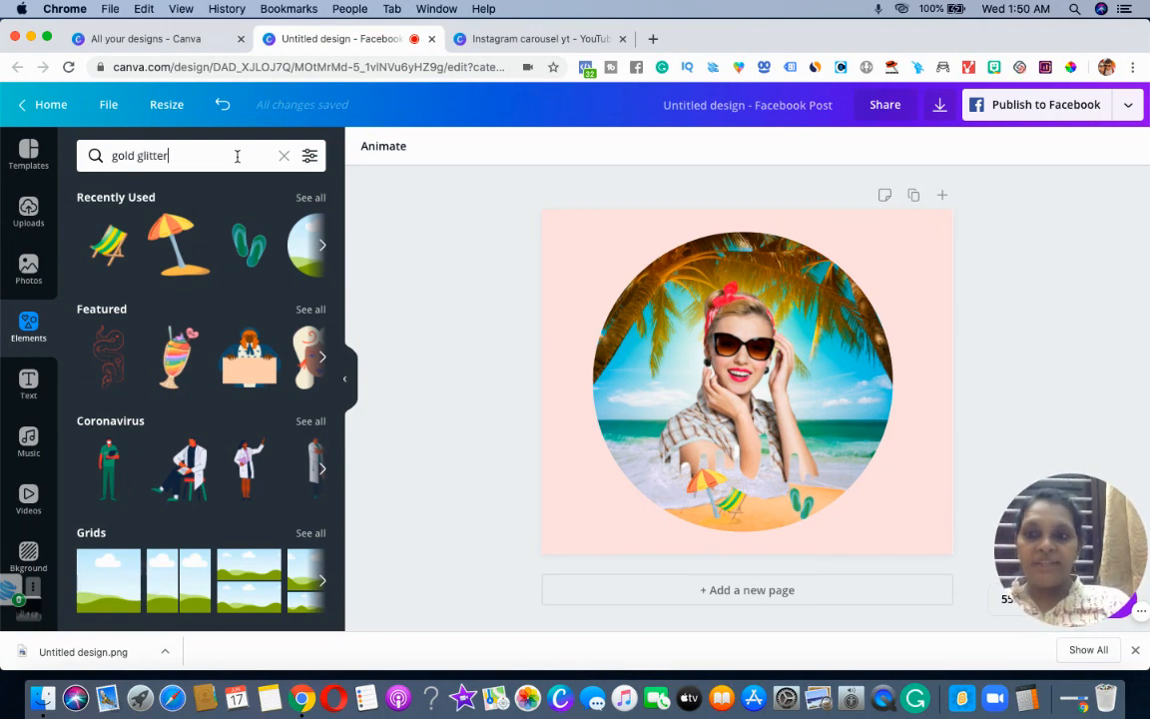
key(Return)
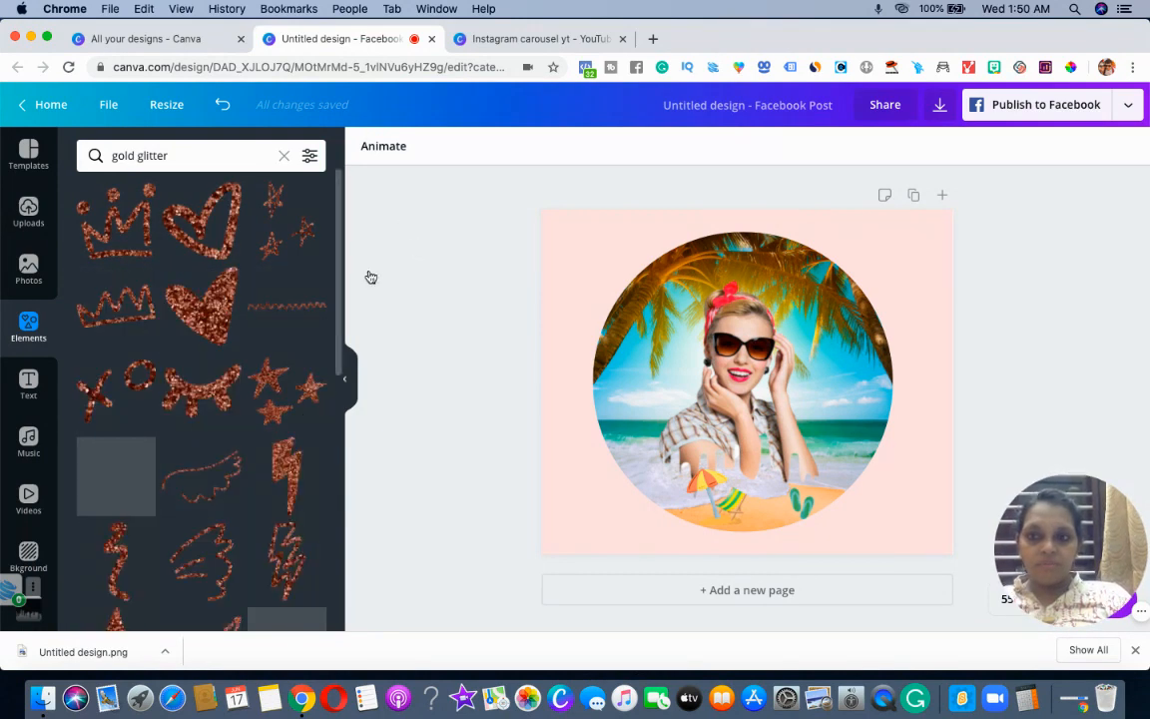
scroll(329, 419, down, 5)
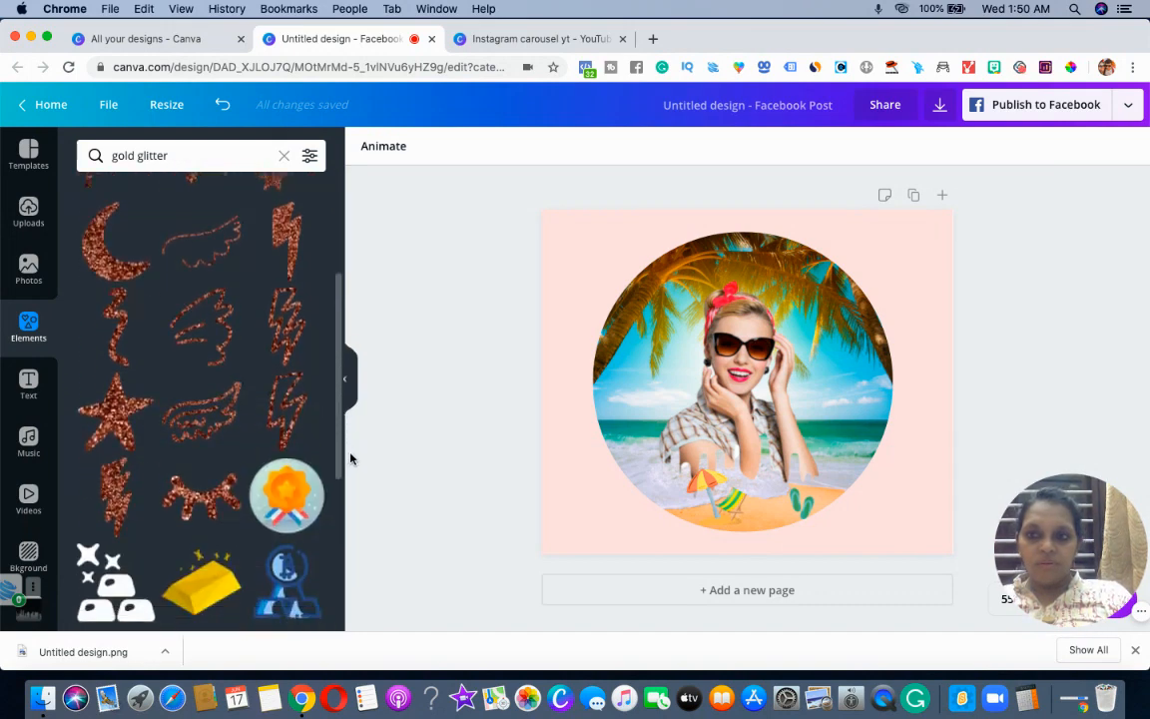
scroll(340, 480, down, 10)
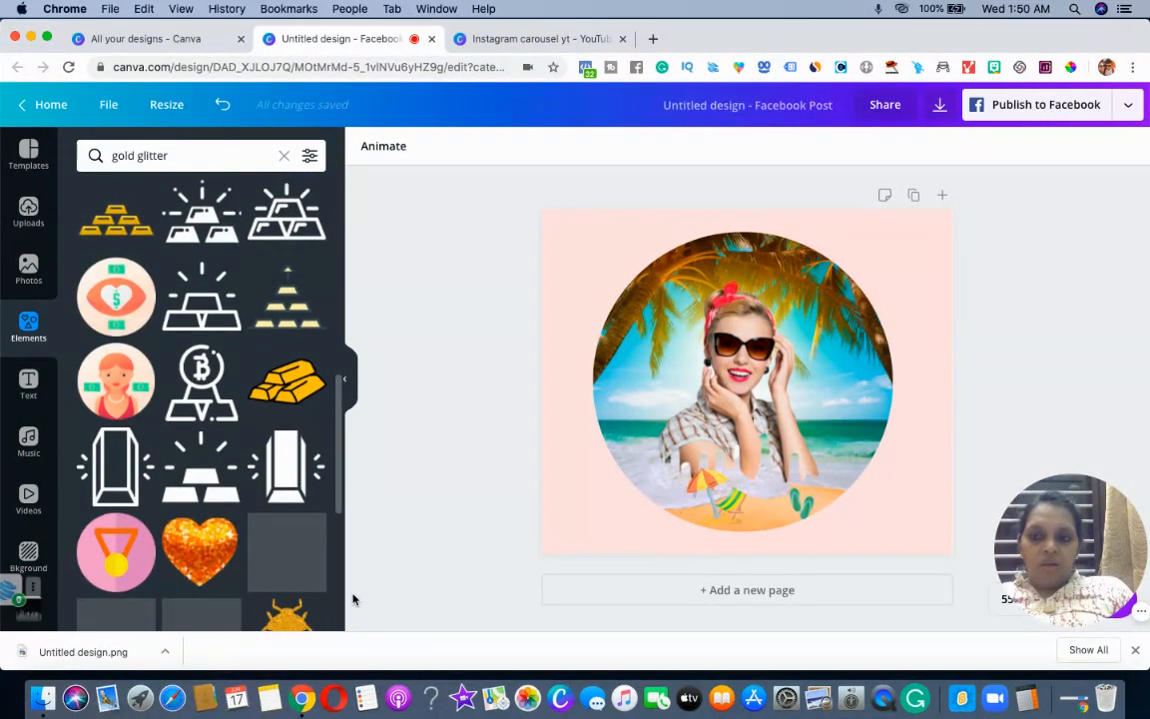
scroll(340, 599, down, 8)
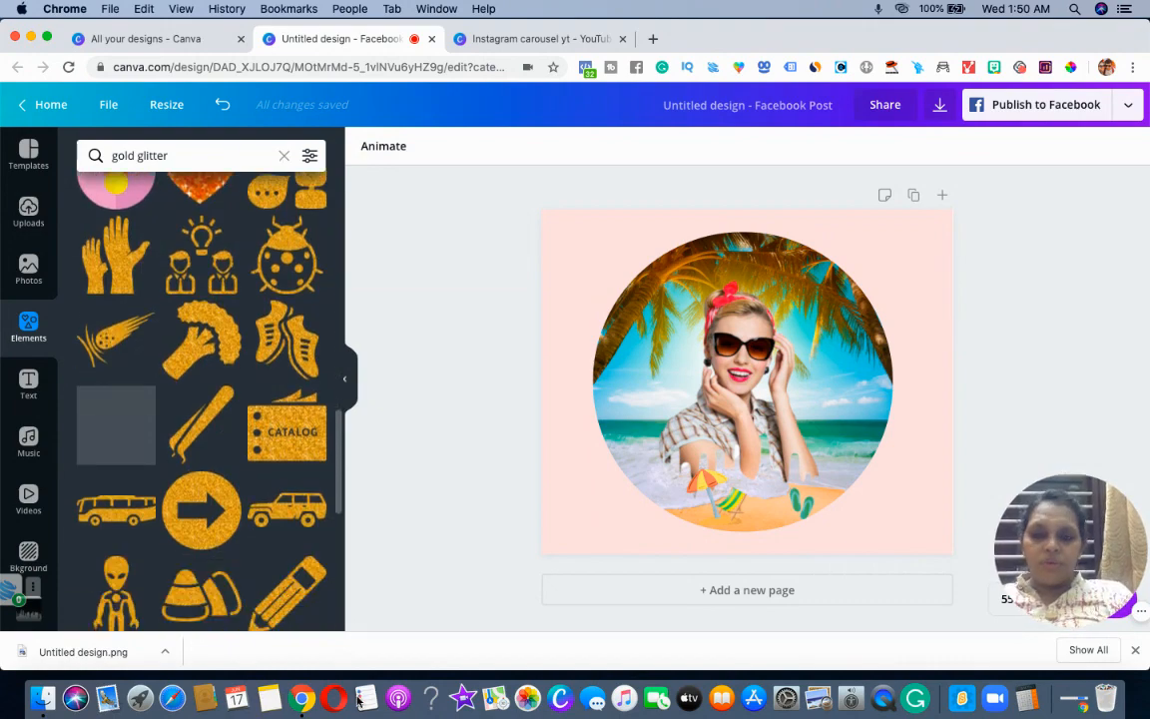
scroll(358, 702, down, 3)
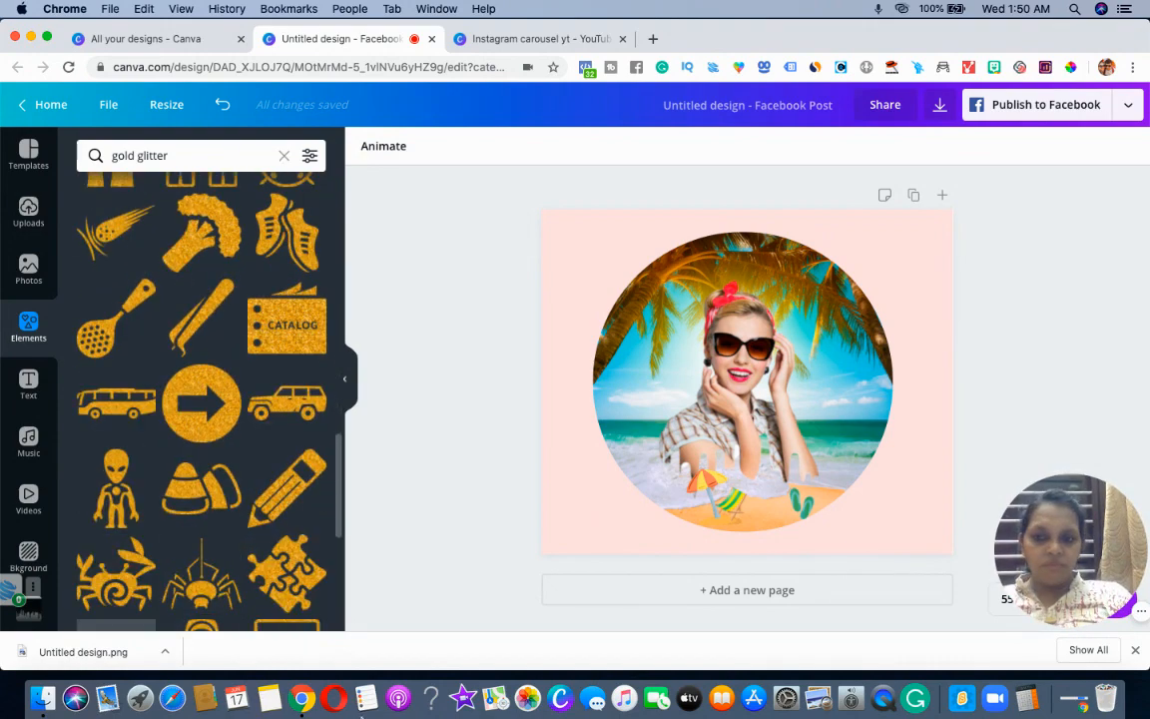
scroll(340, 479, up, 10)
scroll(340, 436, down, 5)
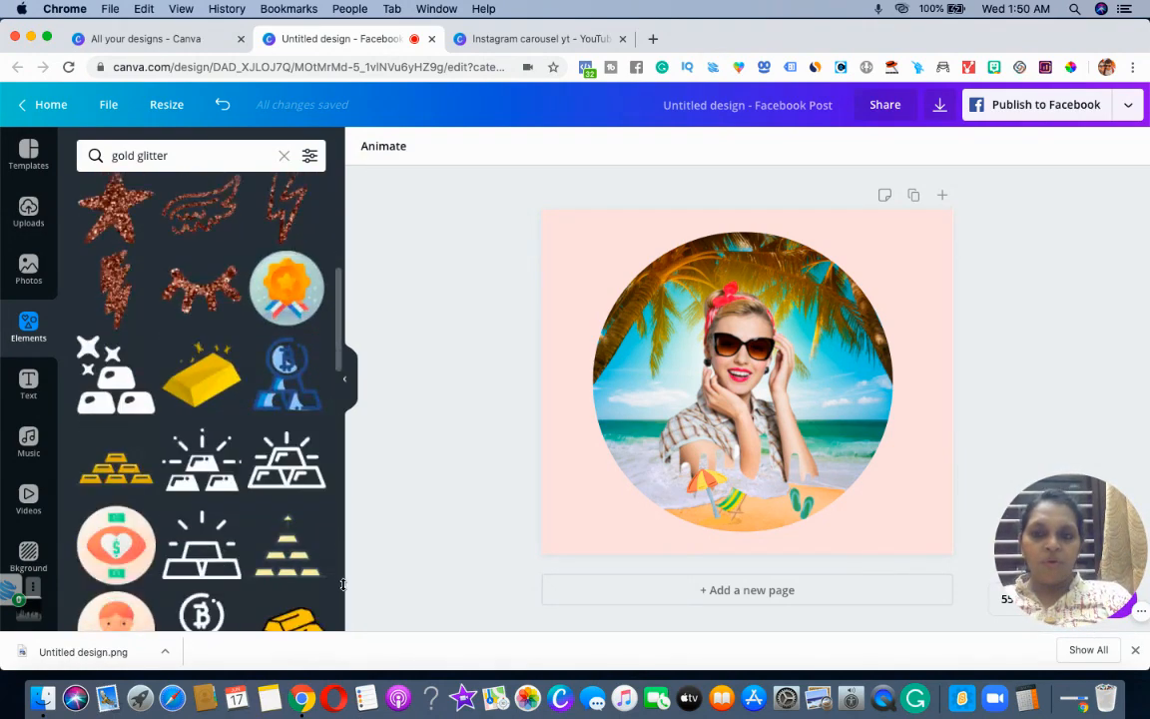
scroll(335, 393, down, 15)
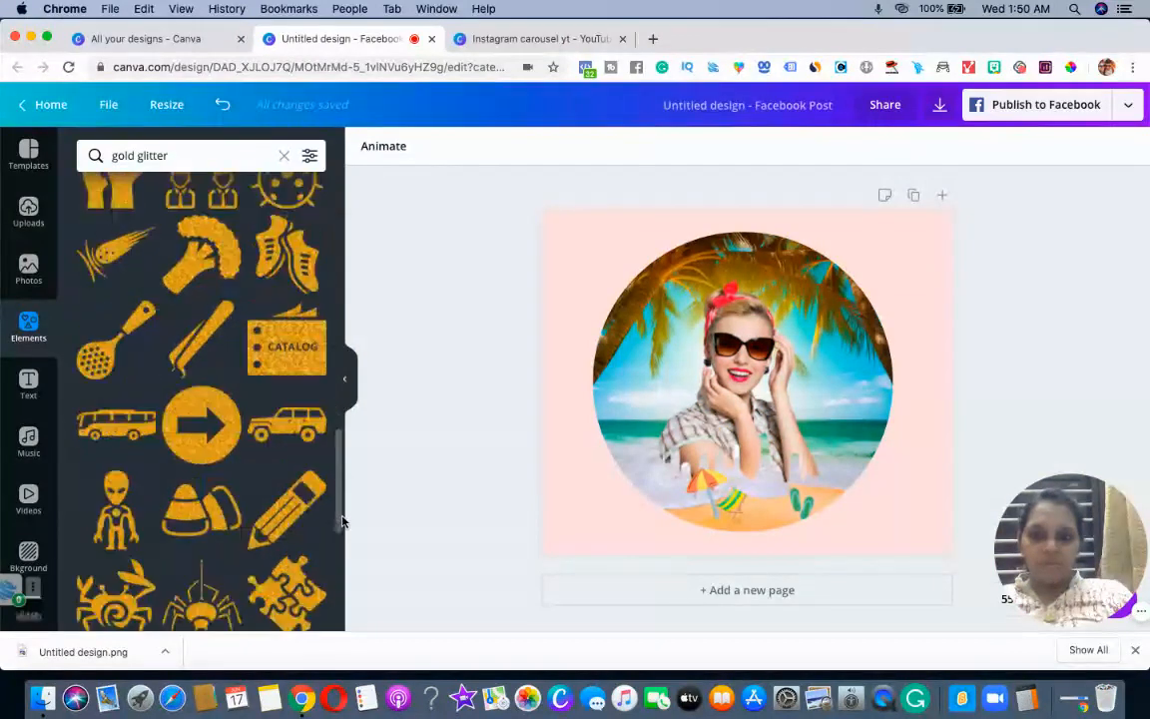
scroll(340, 585, down, 15)
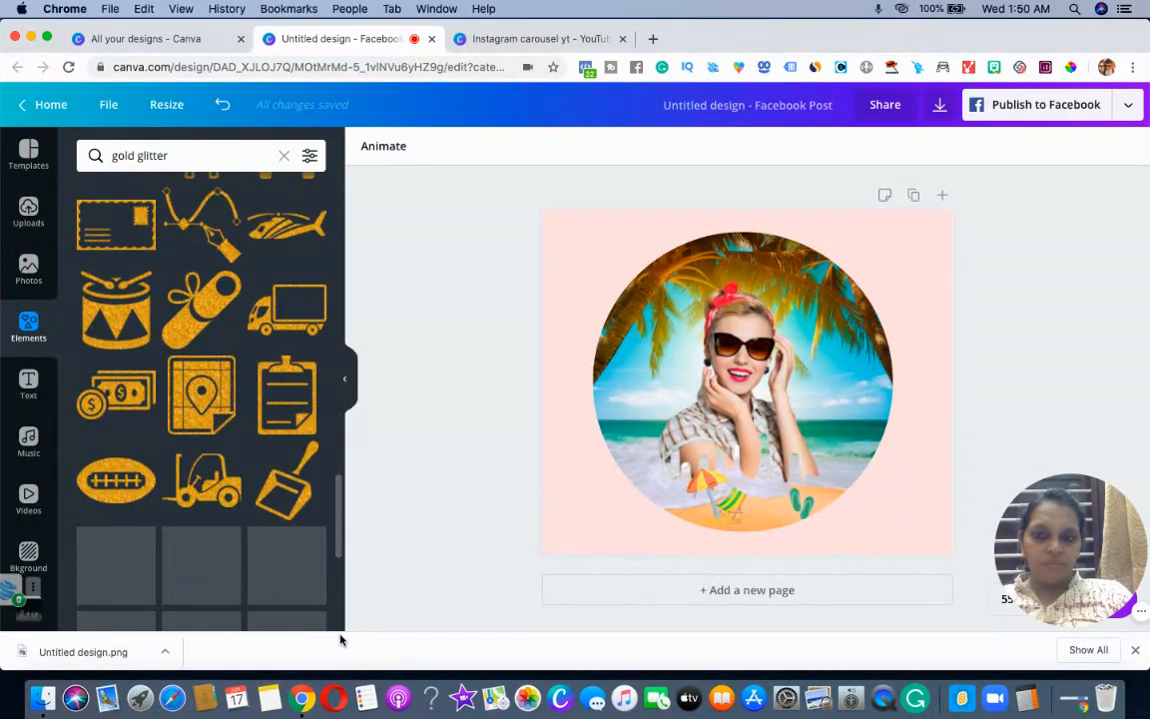
scroll(329, 499, down, 5)
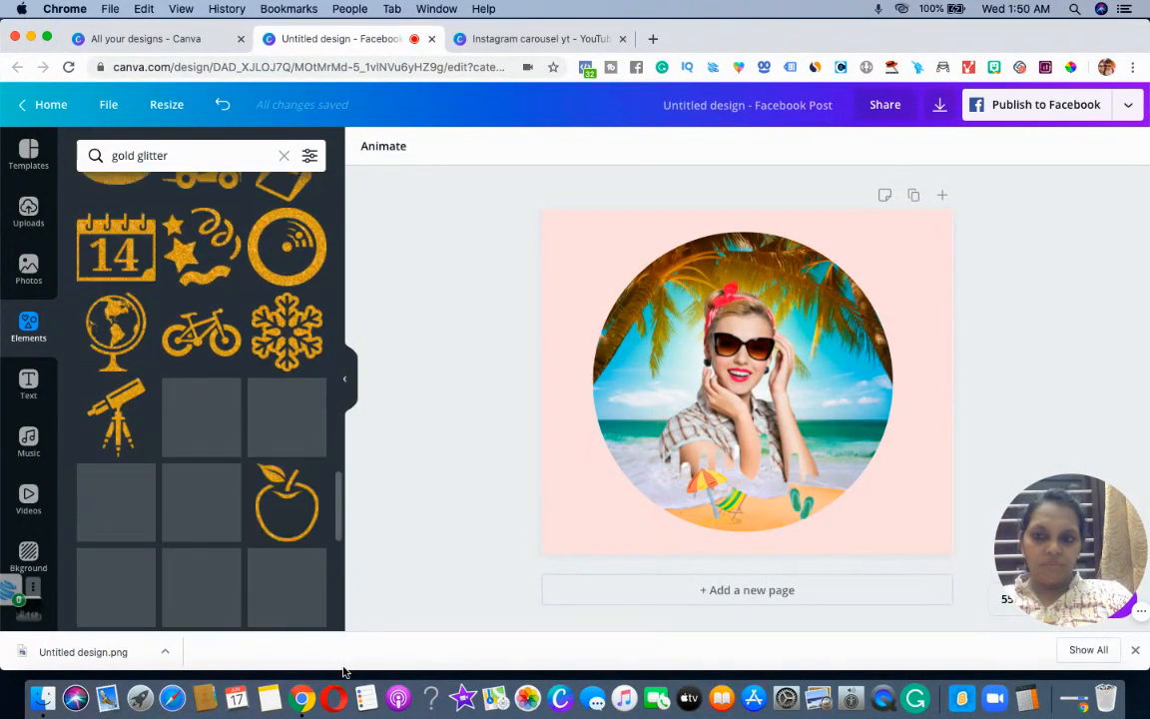
scroll(341, 513, down, 10)
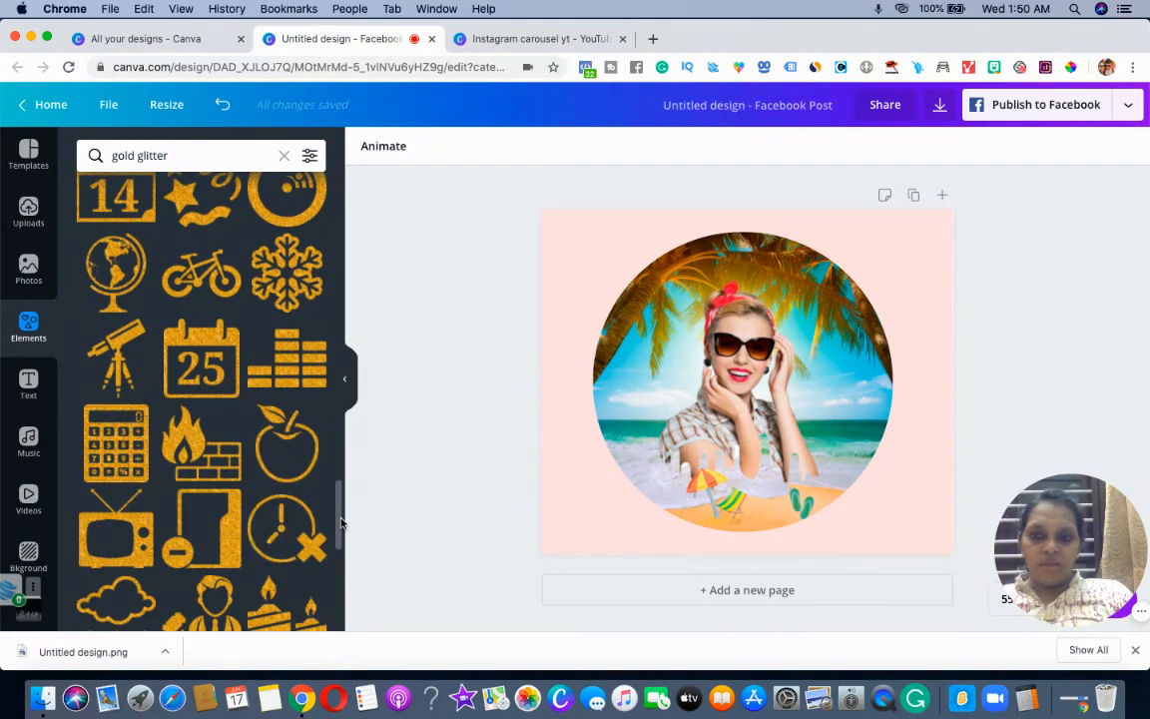
scroll(348, 597, down, 8)
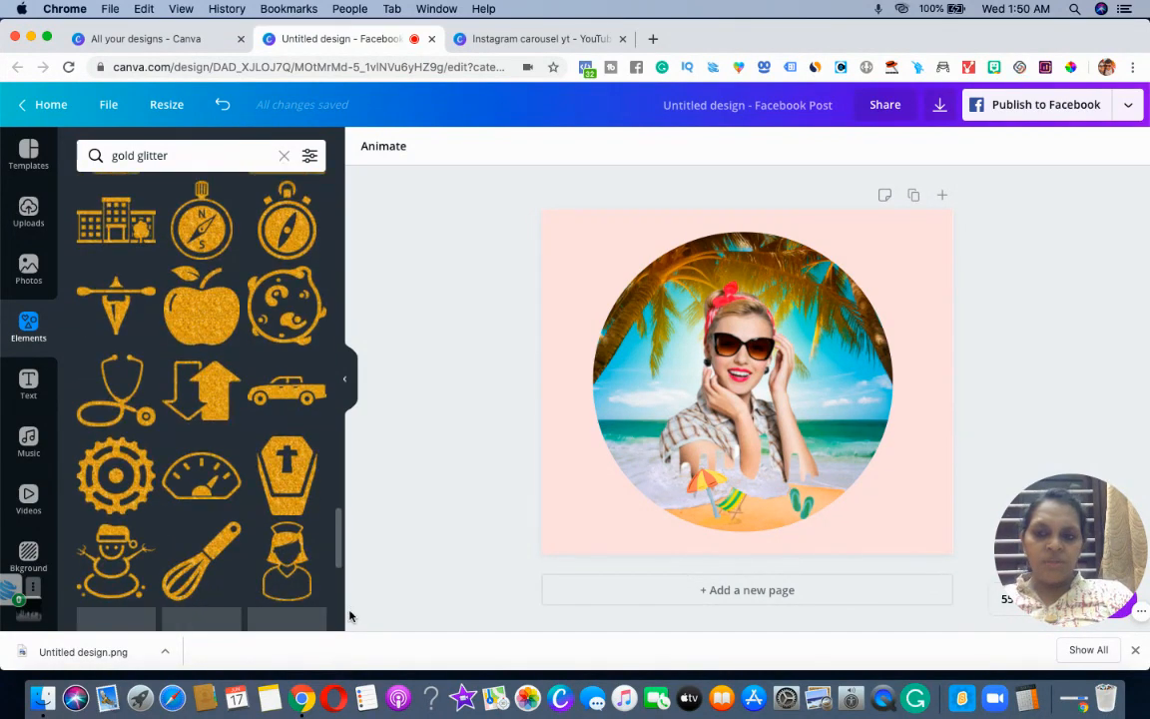
drag(354, 637, 311, 78)
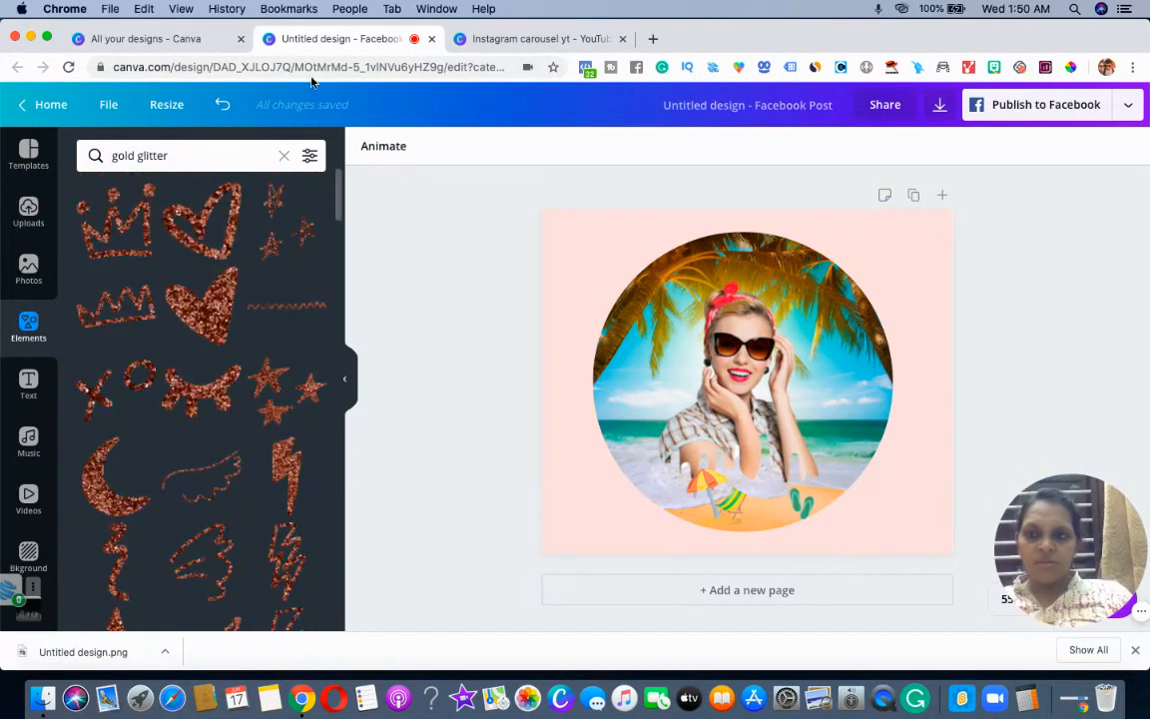
- Search the elements for "glitter" and add the gold dotted pattern that is dense along its lower edge
triple_click(247, 156)
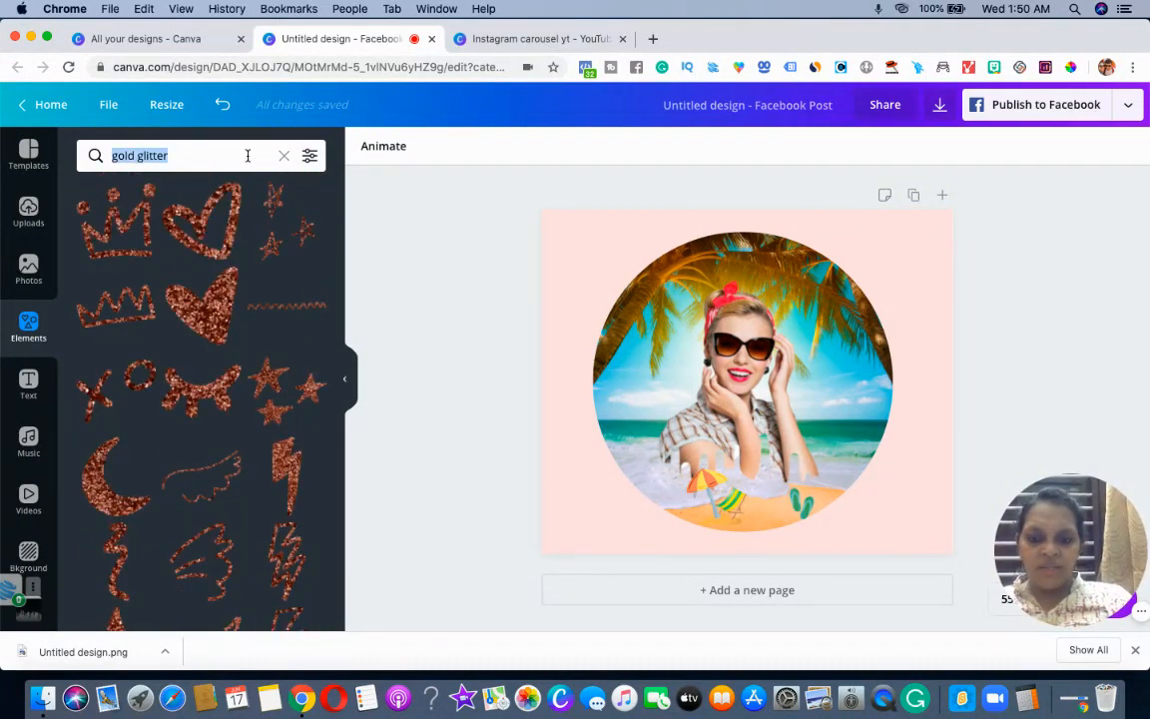
text(glitter)
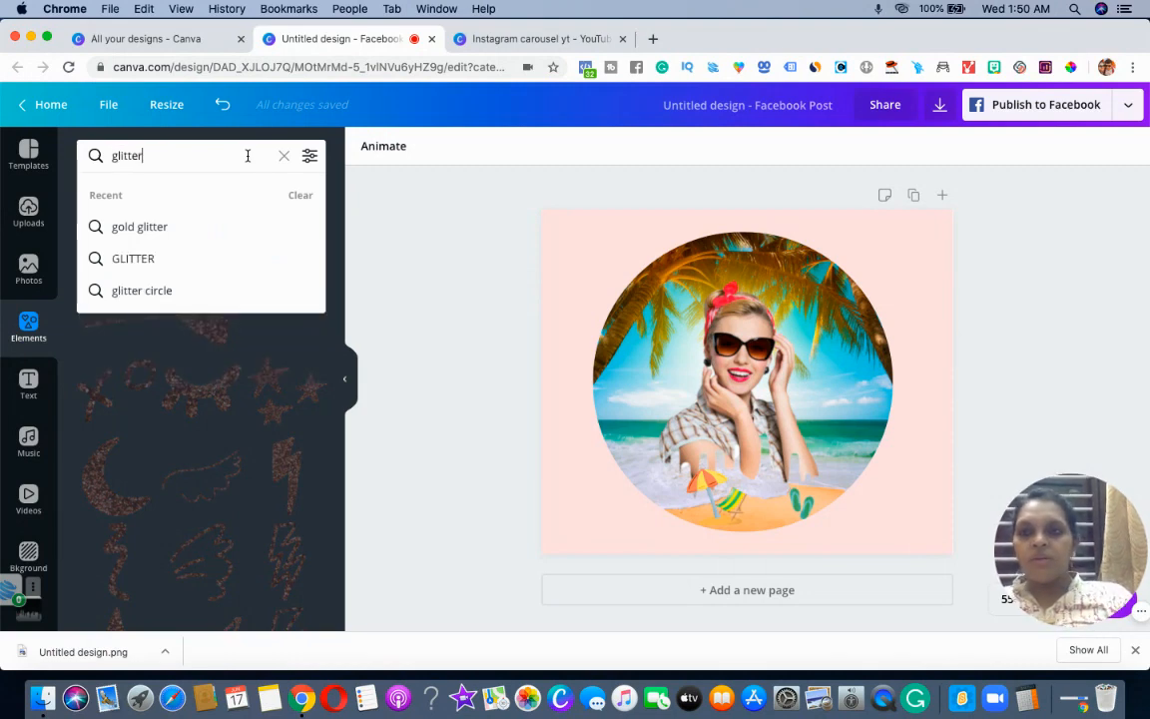
key(Return)
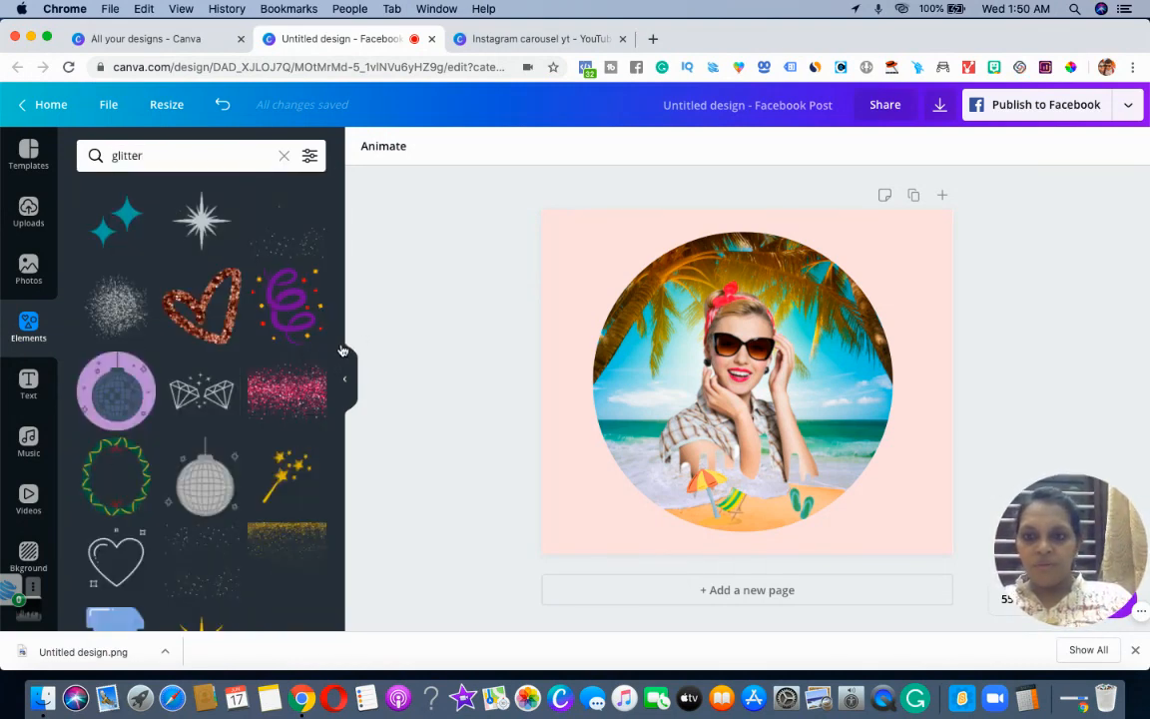
drag(341, 350, 369, 657)
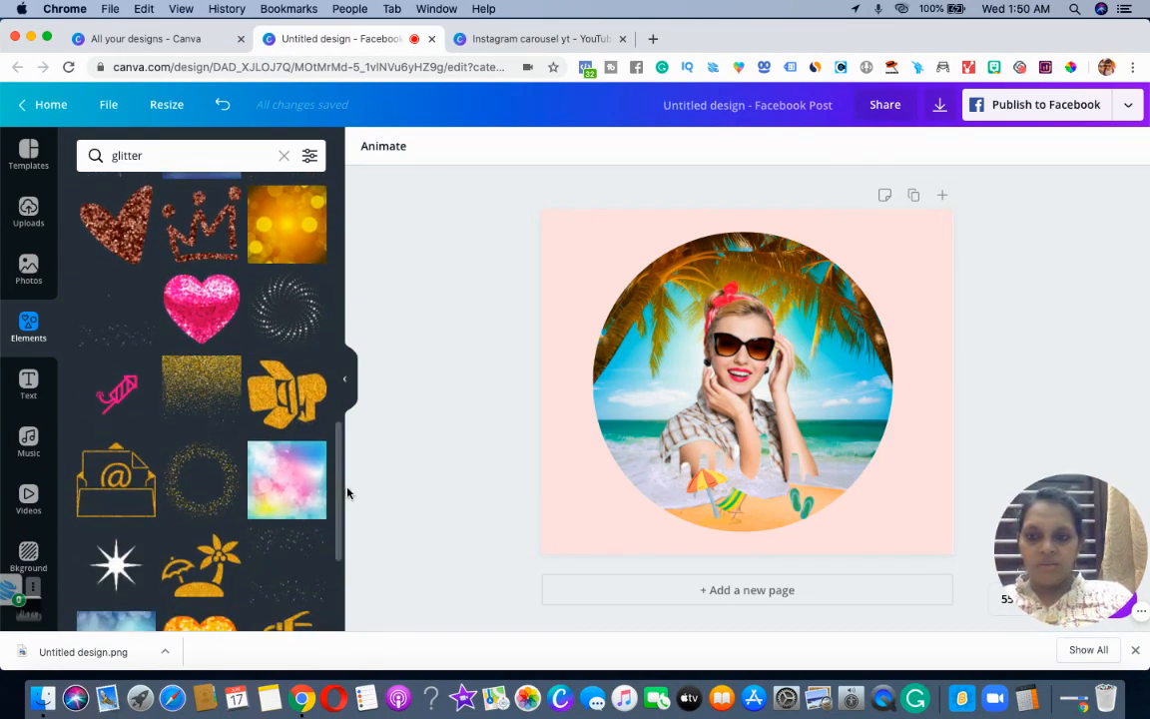
scroll(346, 539, down, 5)
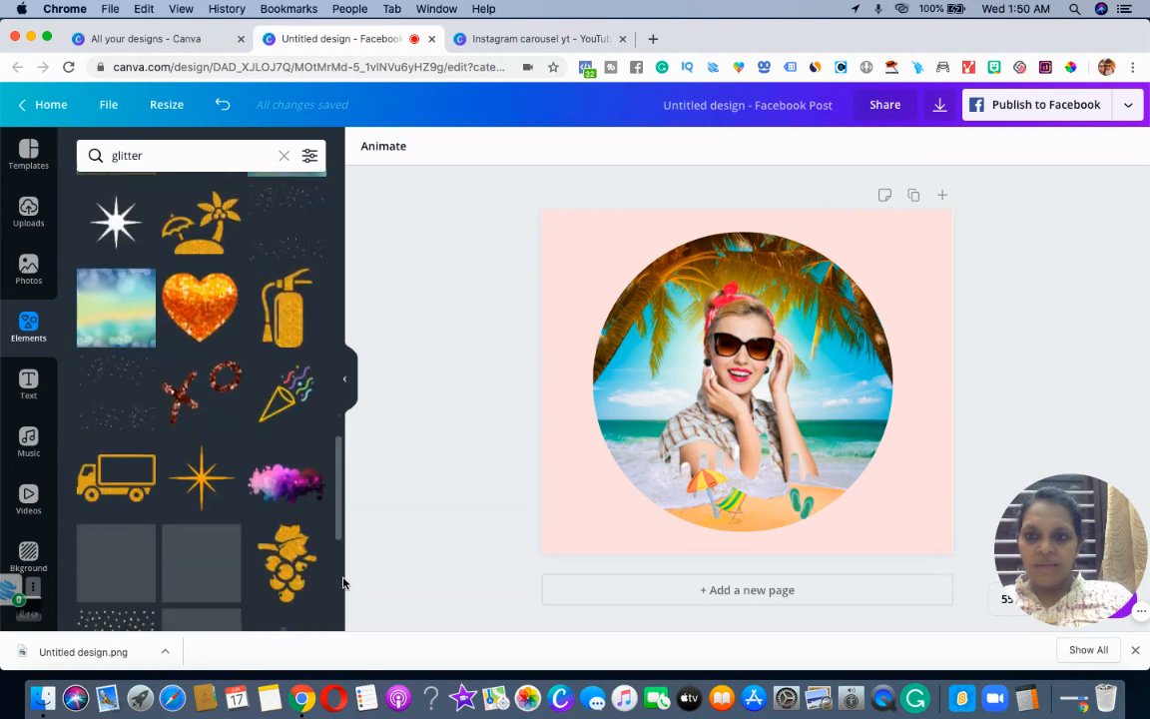
scroll(342, 583, down, 5)
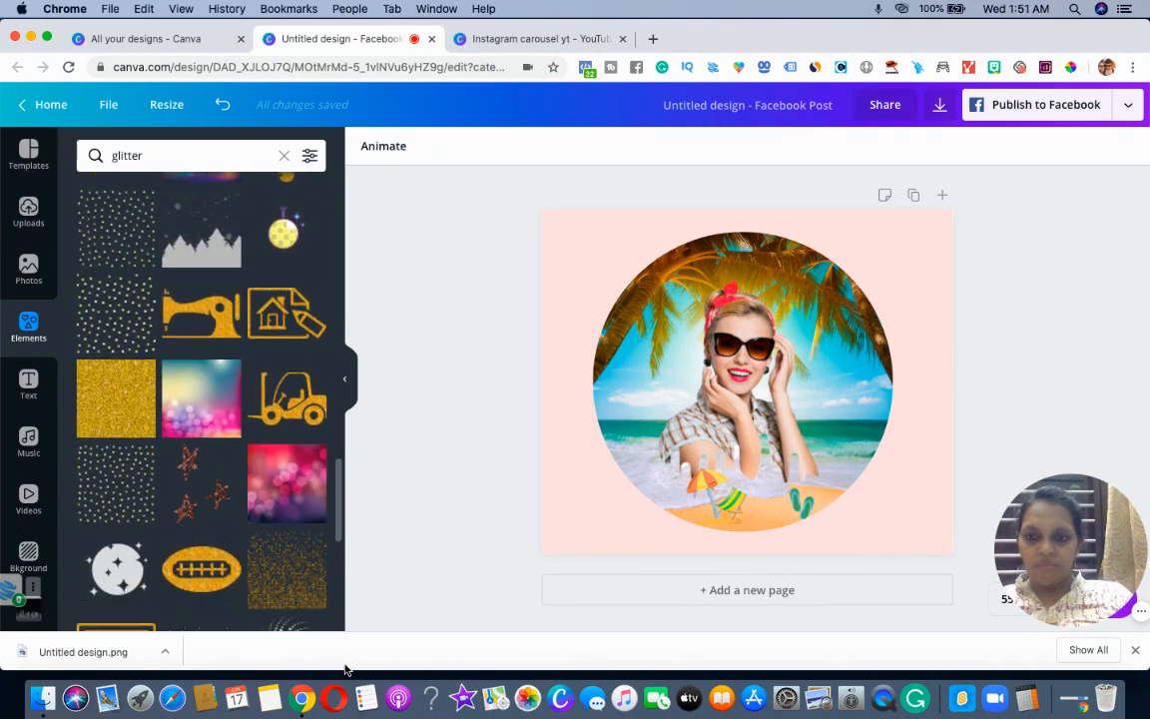
click(305, 549)
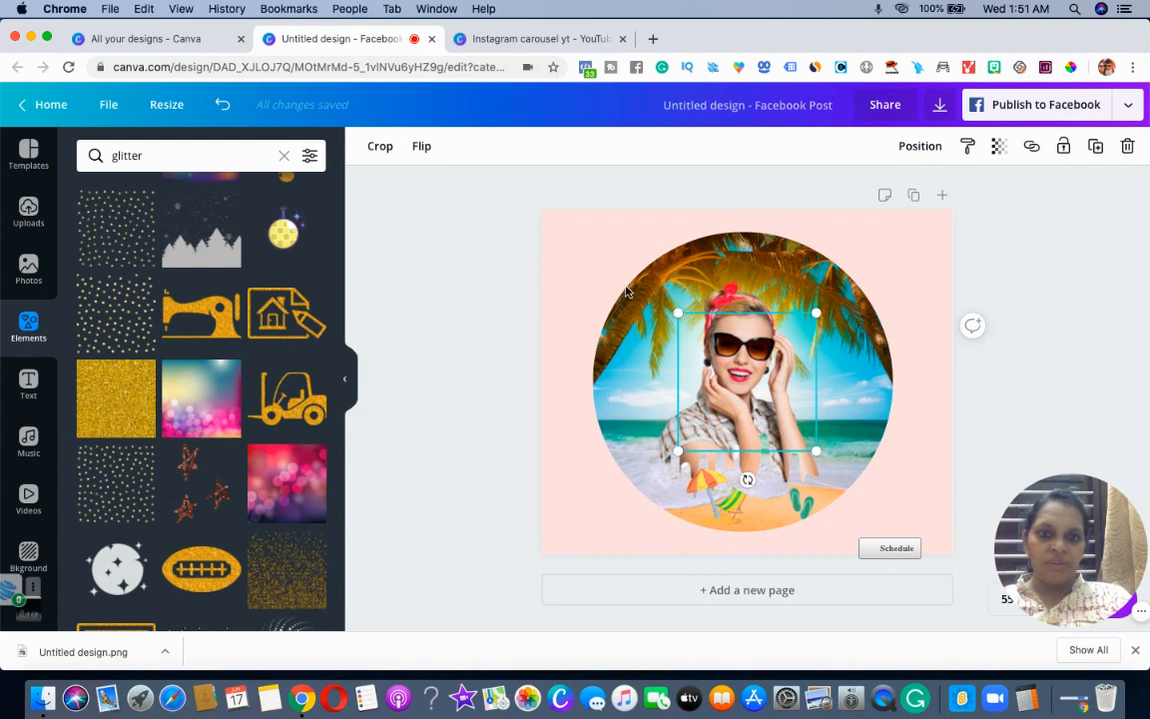
- Enlarge the gold dotted pattern so that it covers nearly the whole page
drag(597, 267, 526, 212)
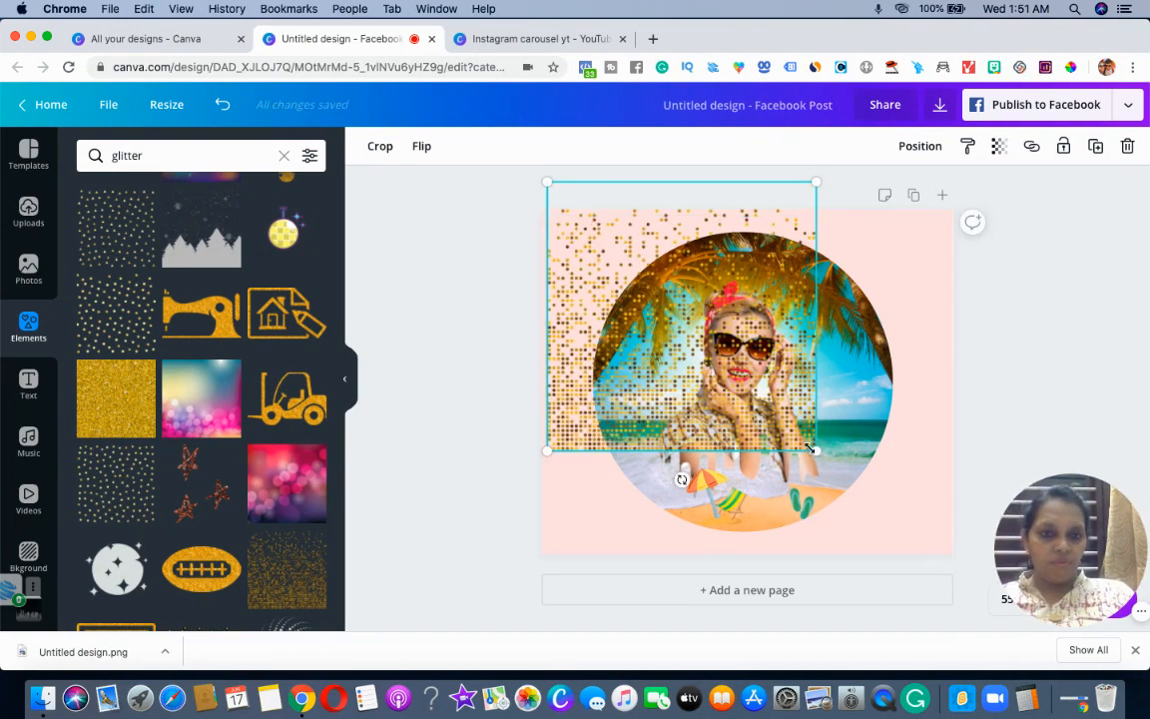
drag(814, 451, 885, 550)
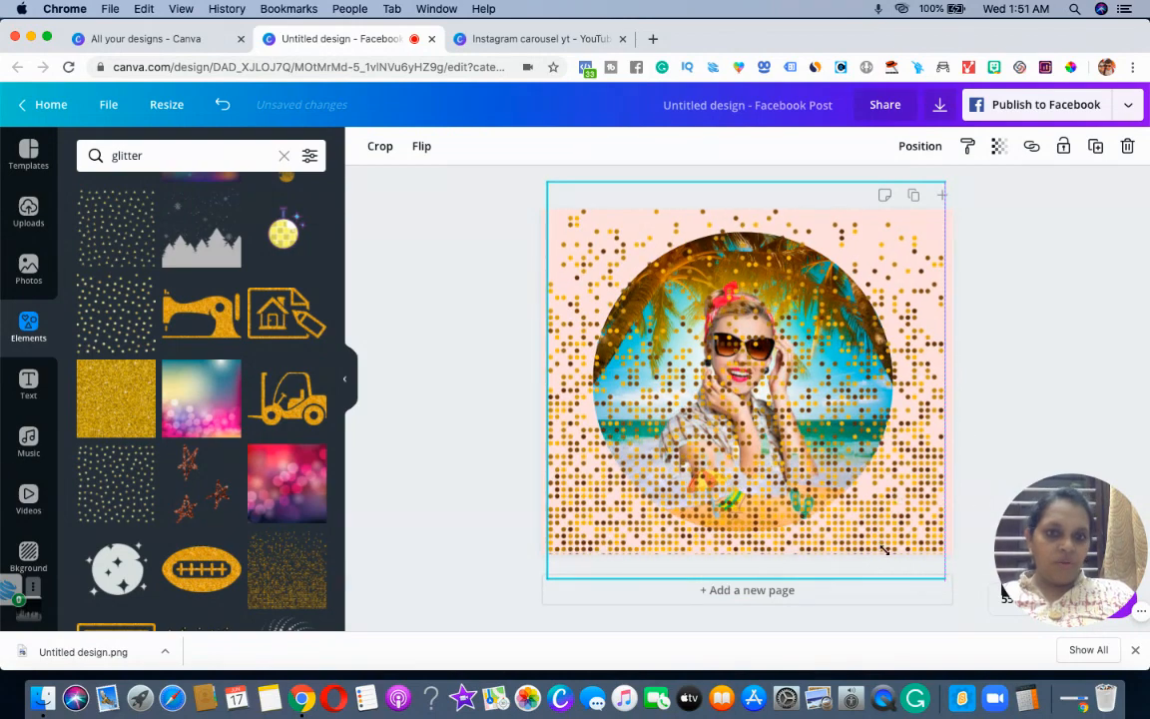
click(994, 380)
click(759, 484)
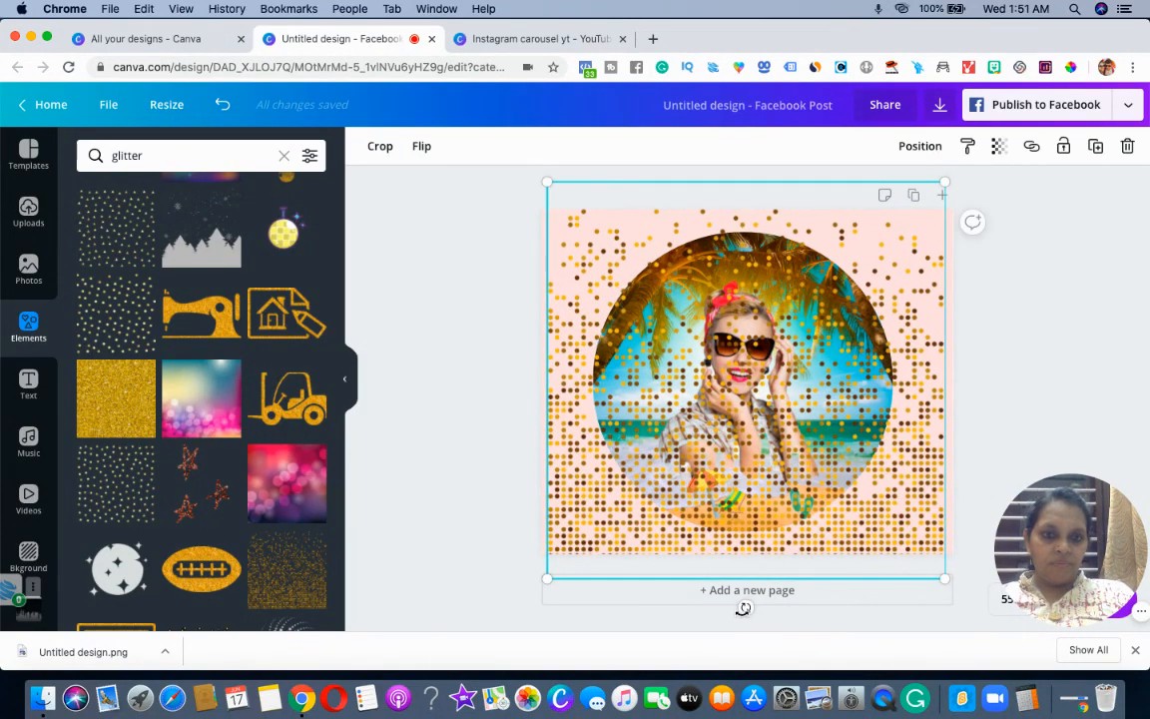
- Rotate the dotted pattern a quarter turn so its dense side lies along the page's left edge, and enlarge it slightly past the right edge
drag(746, 608, 686, 202)
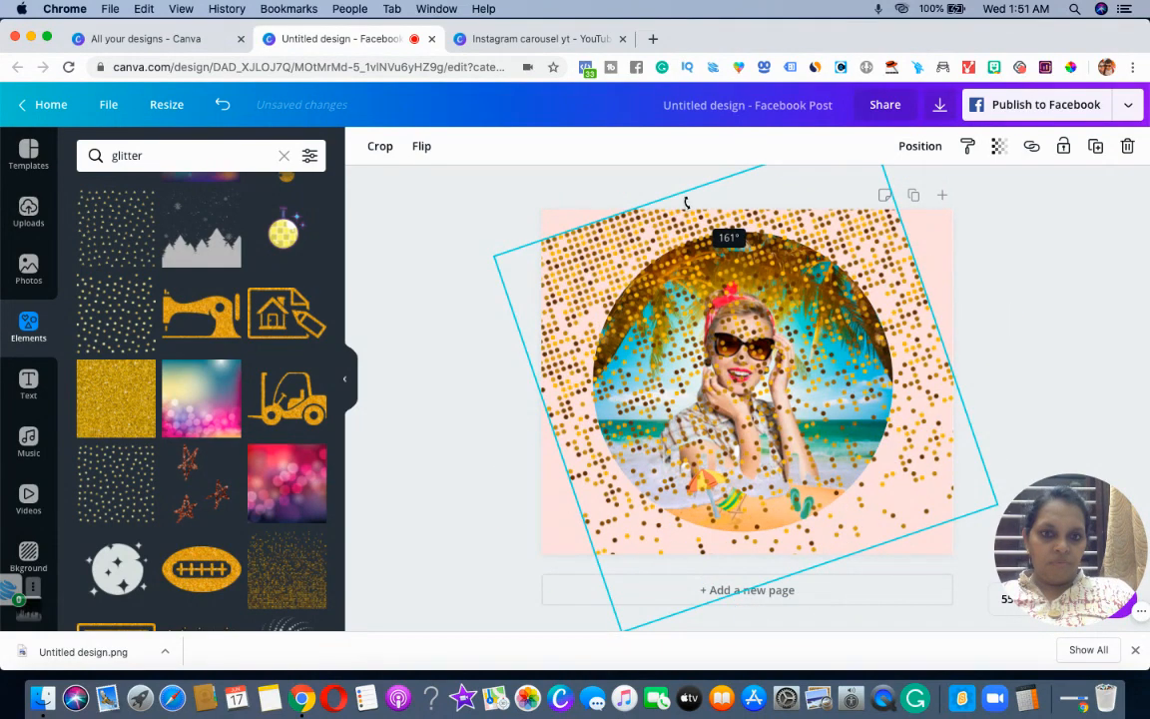
drag(633, 314, 570, 330)
click(1081, 384)
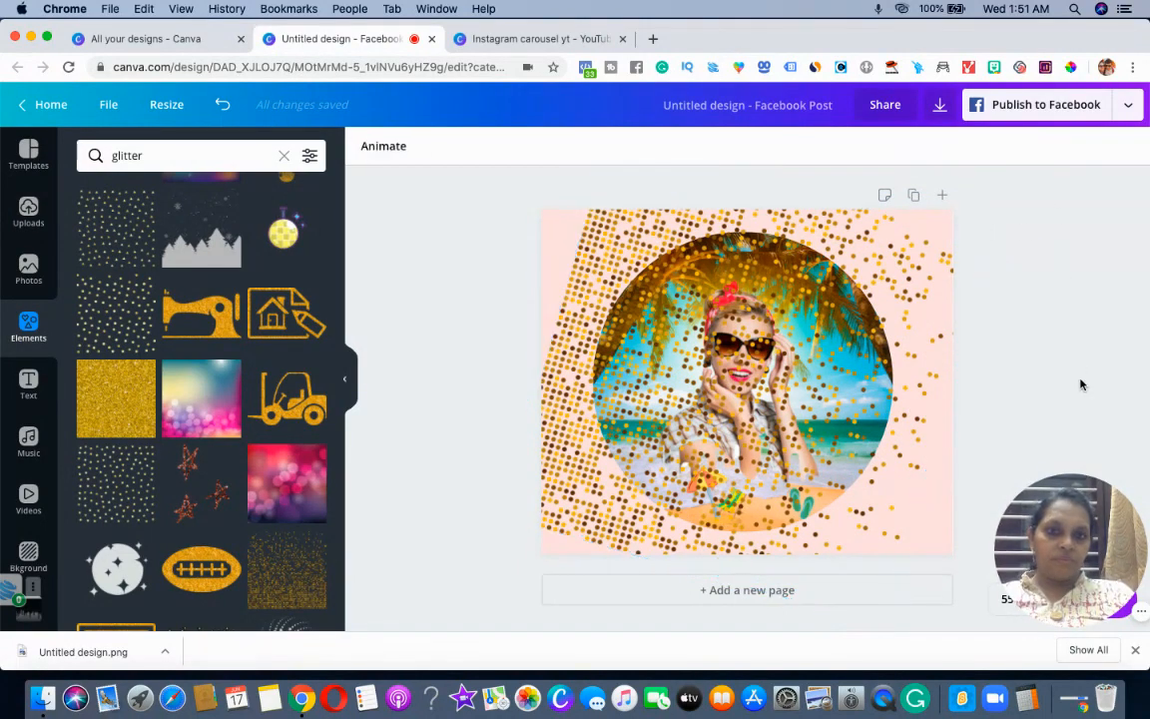
click(822, 481)
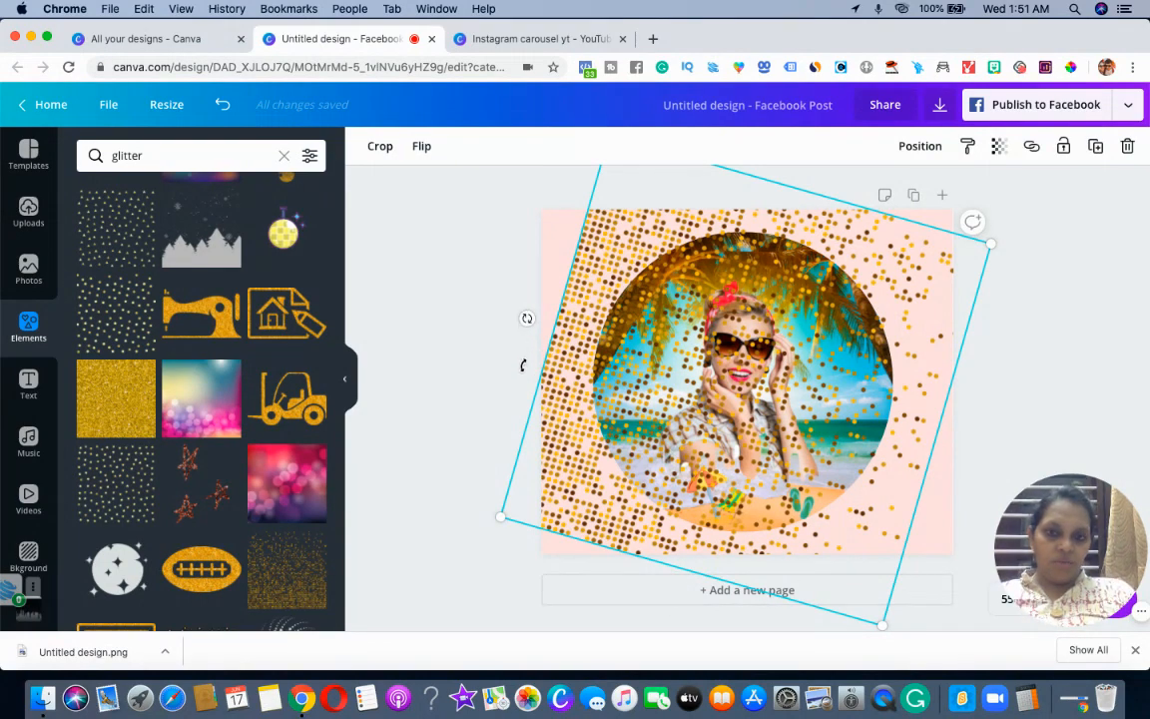
drag(527, 318, 520, 381)
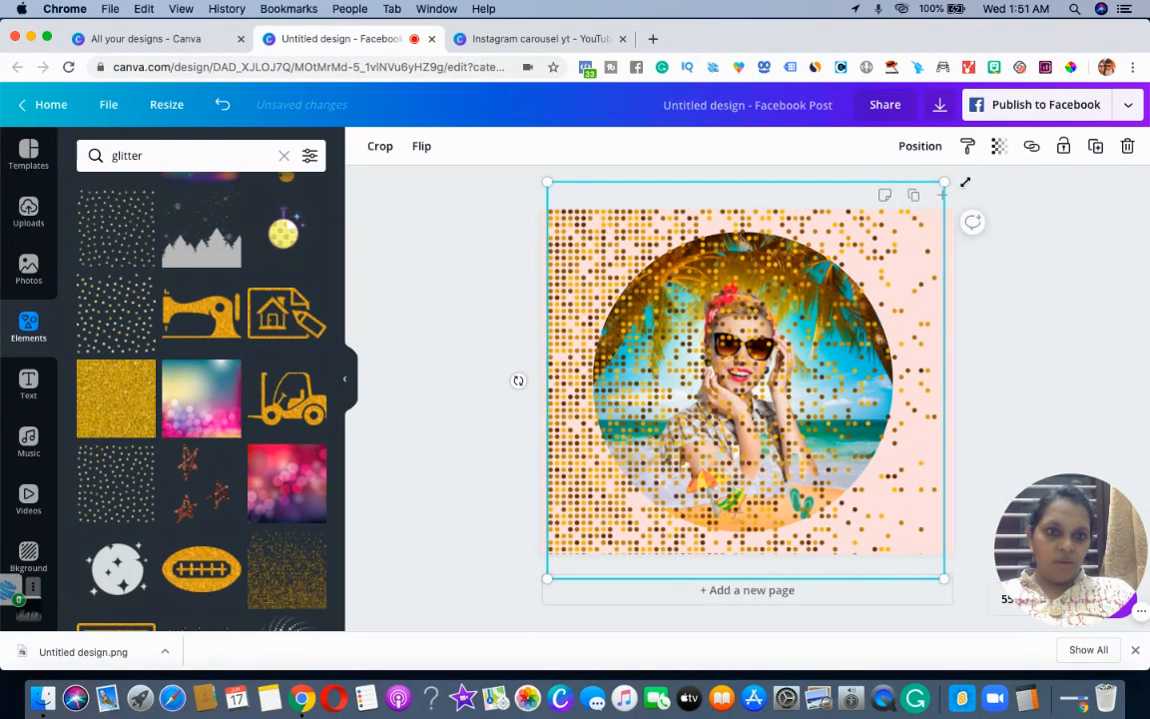
drag(966, 181, 974, 180)
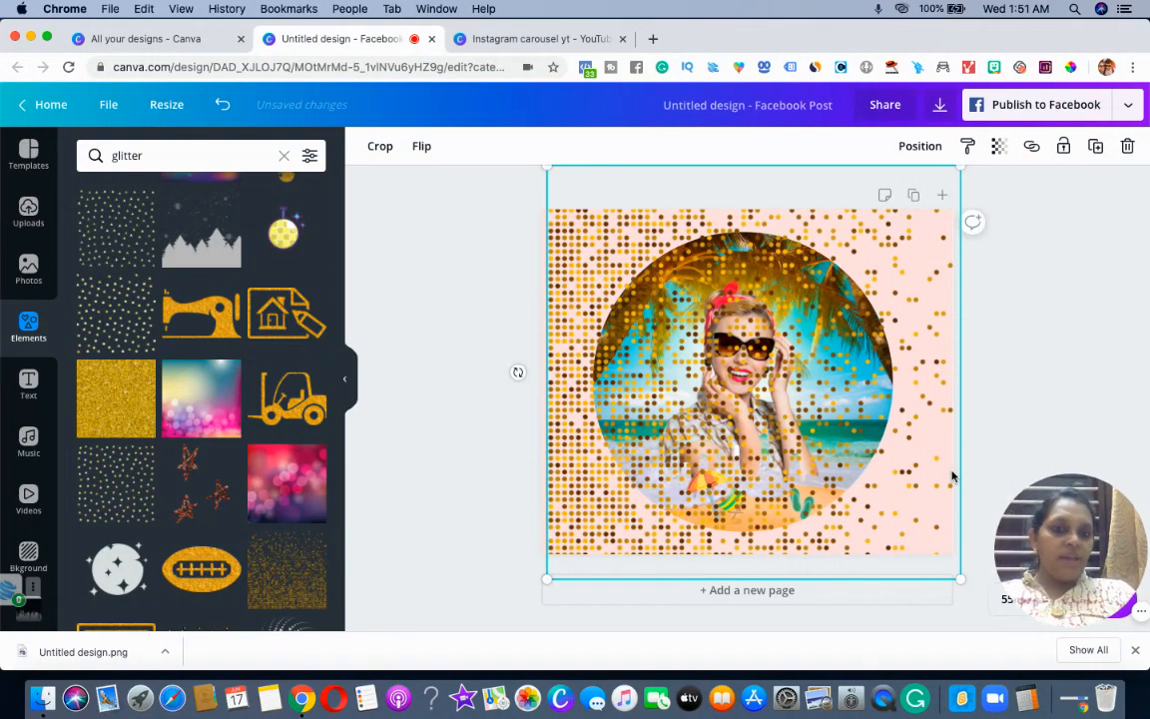
- Send the gold dotted pattern to the back, behind the beach-photo circle, and deselect it
click(921, 150)
click(867, 227)
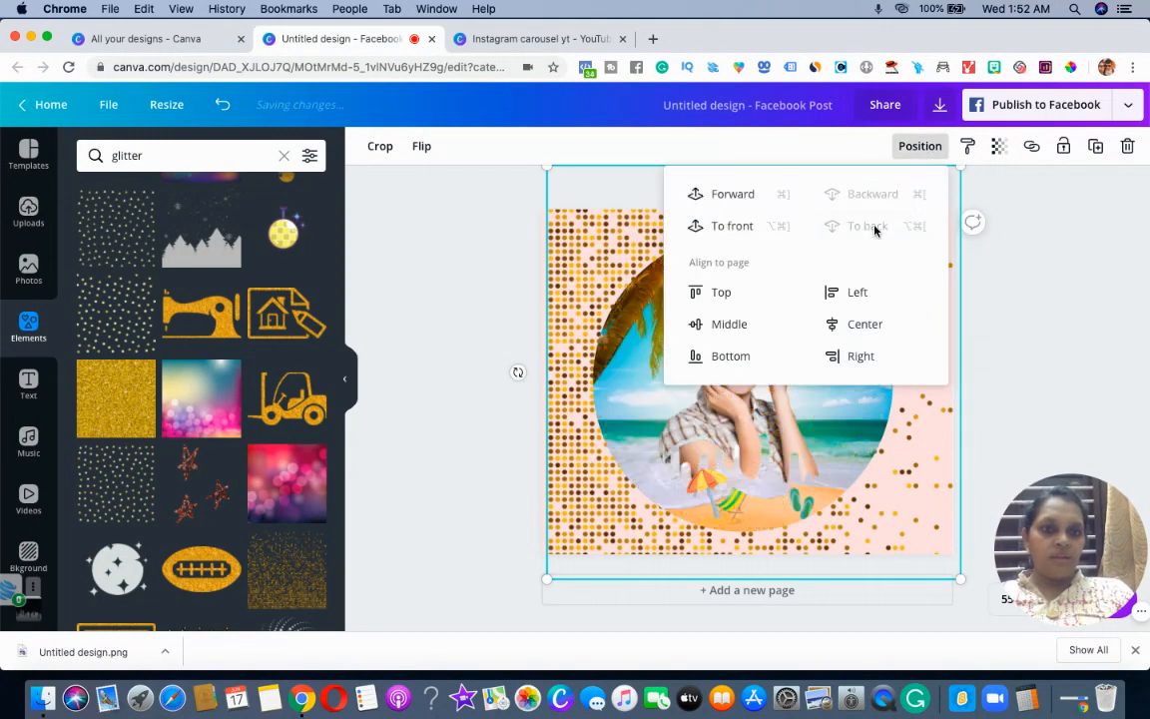
click(1060, 337)
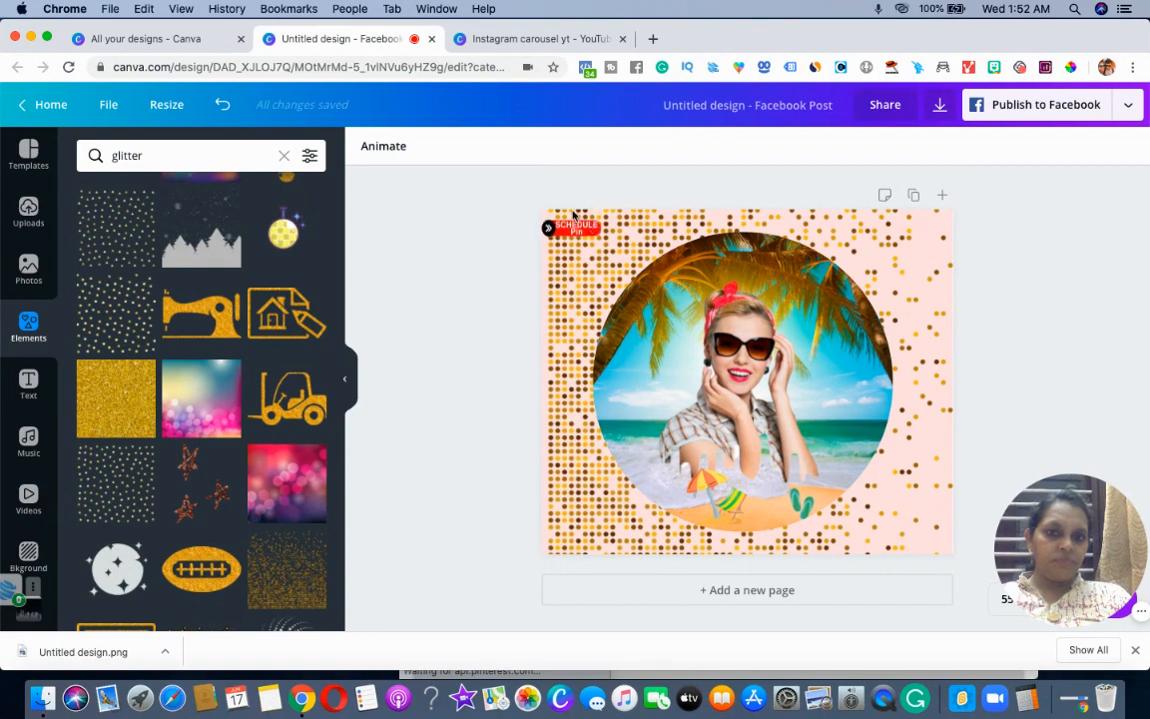
click(555, 223)
click(410, 210)
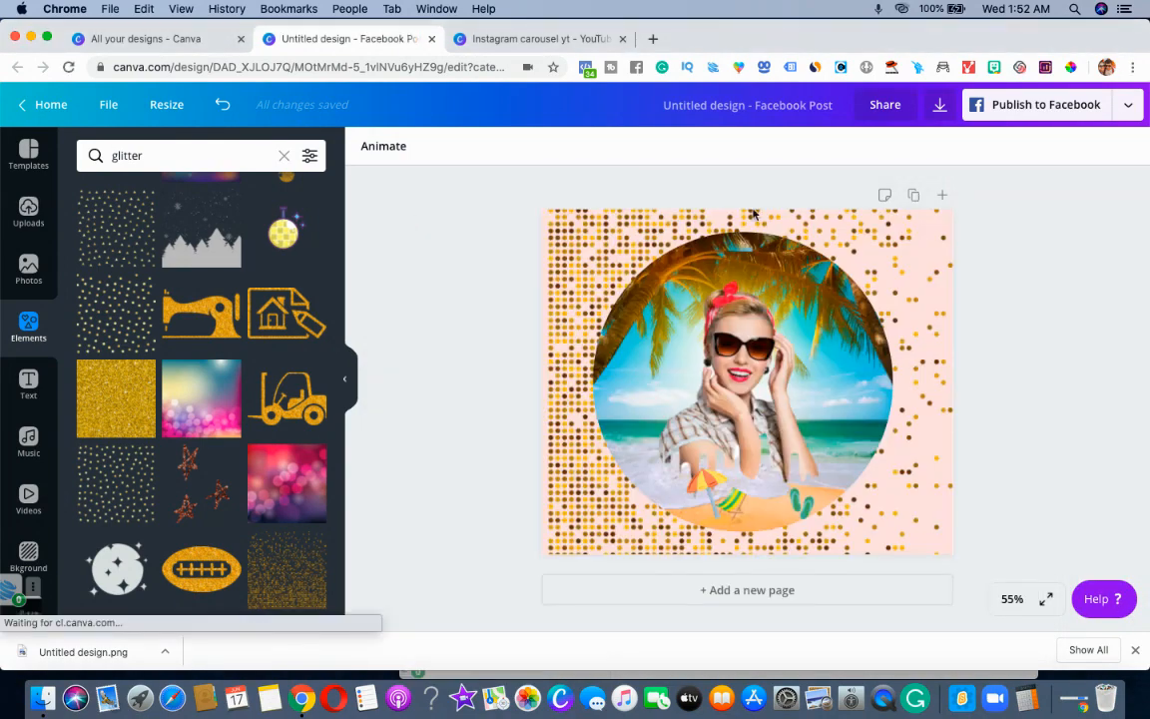
- Set the transparency of the gold dotted background pattern to 52 and deselect it
click(949, 220)
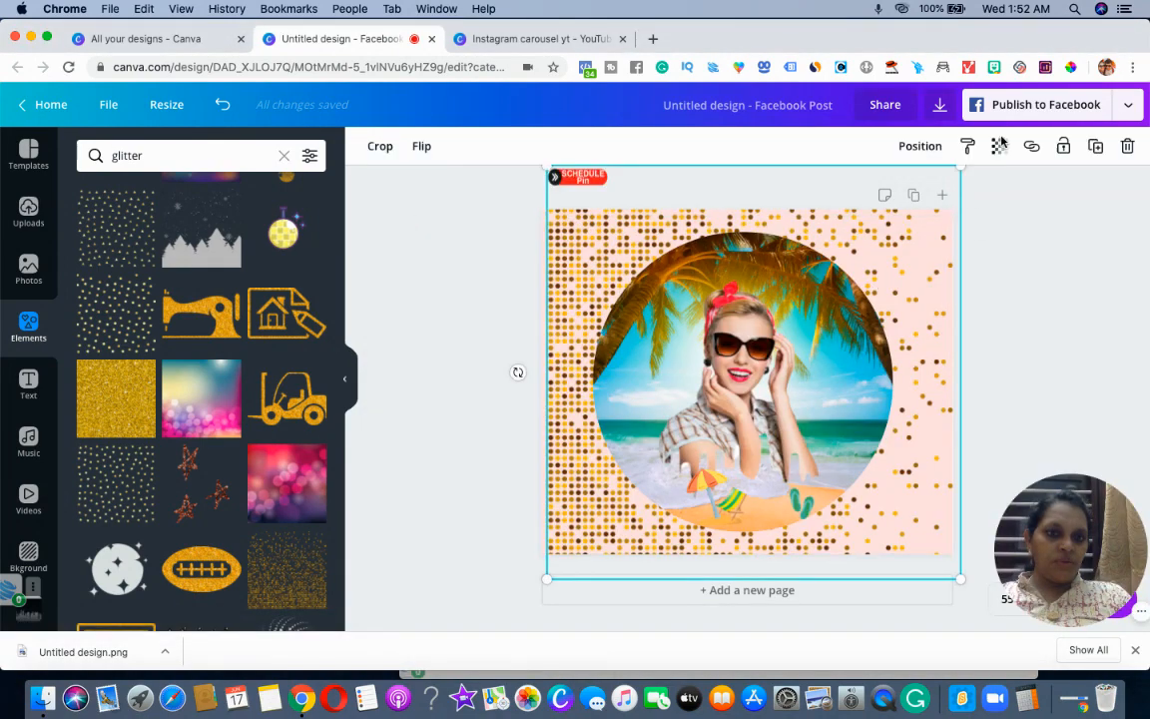
click(999, 147)
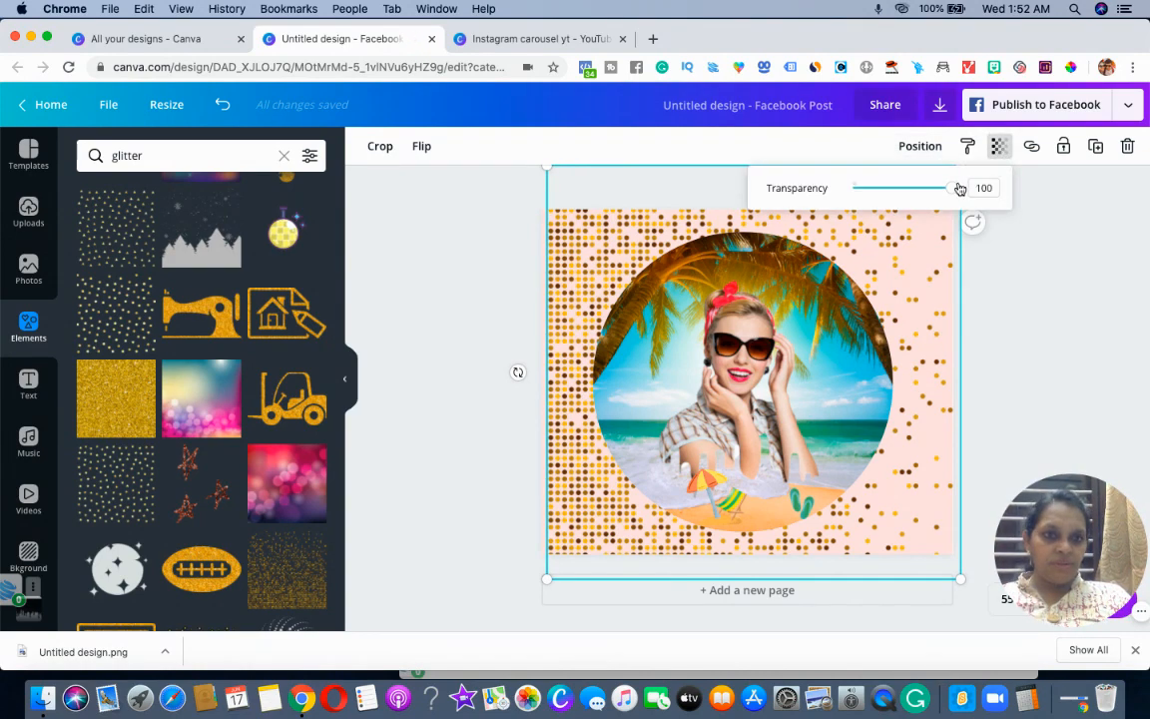
drag(939, 189, 905, 202)
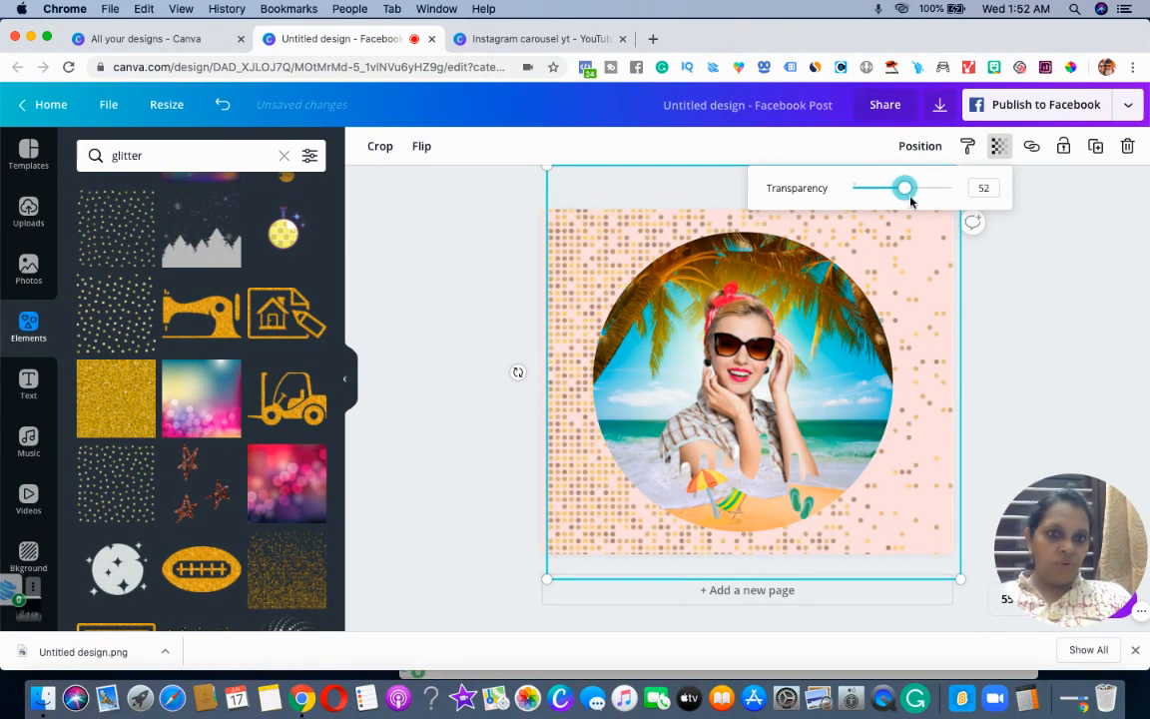
click(1105, 344)
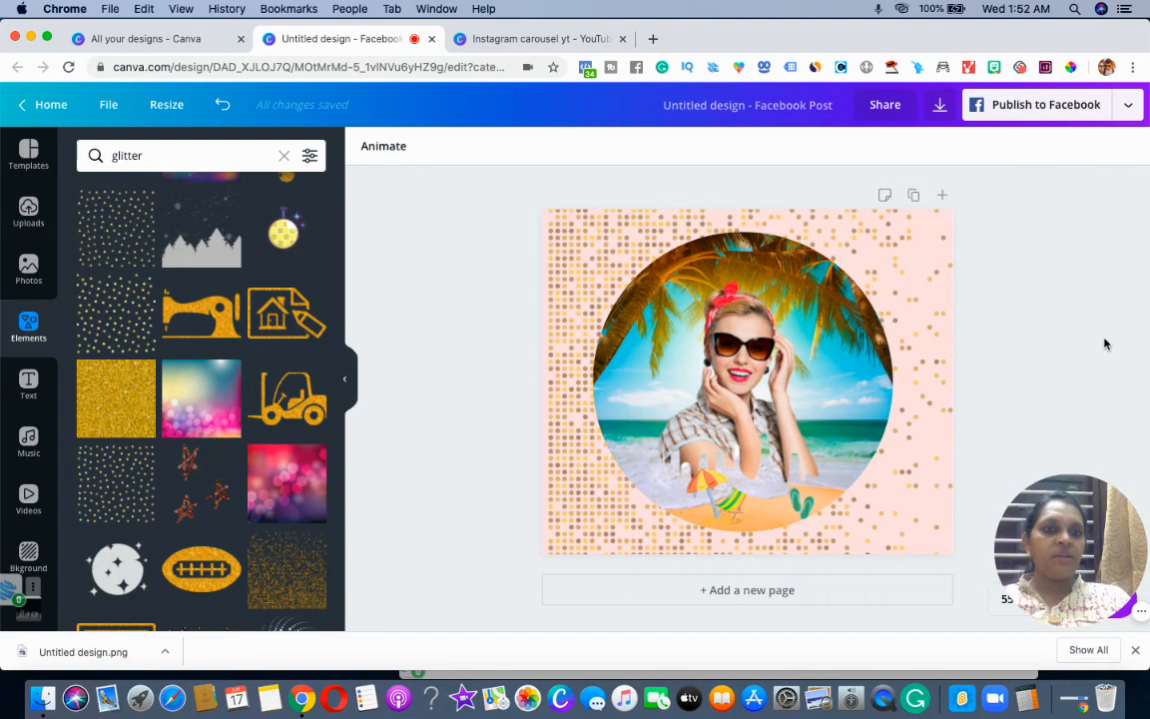
- Lock the gold dotted background pattern in place and deselect it
click(948, 250)
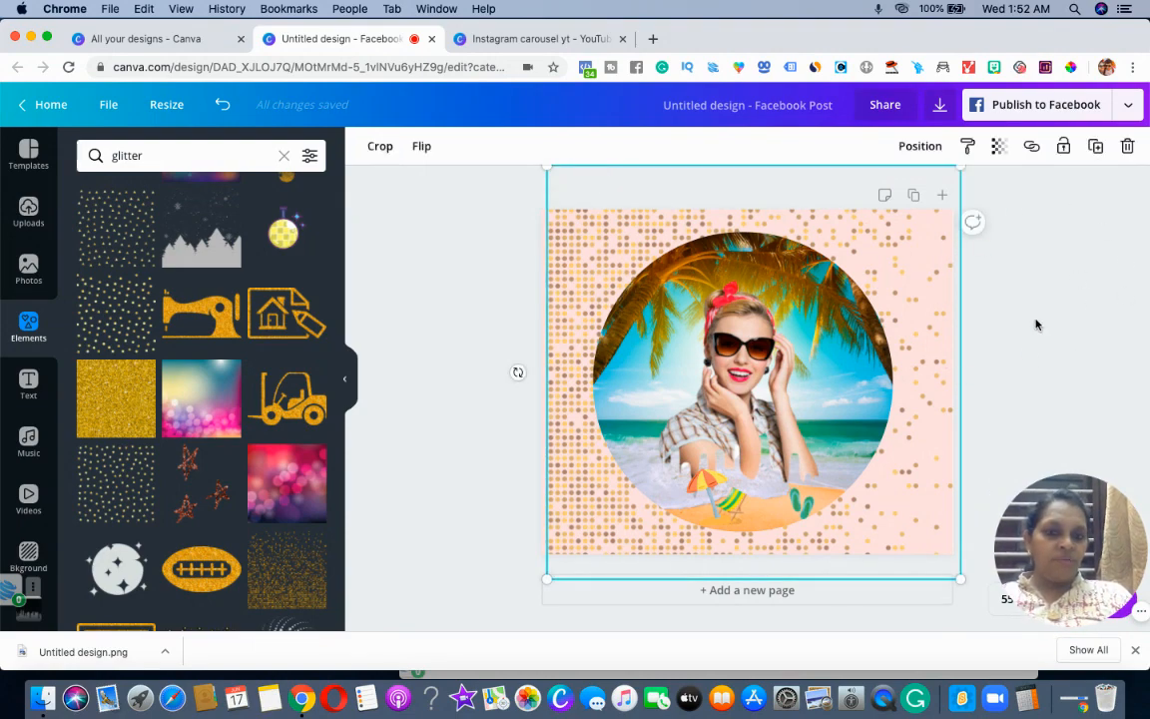
key(Delete)
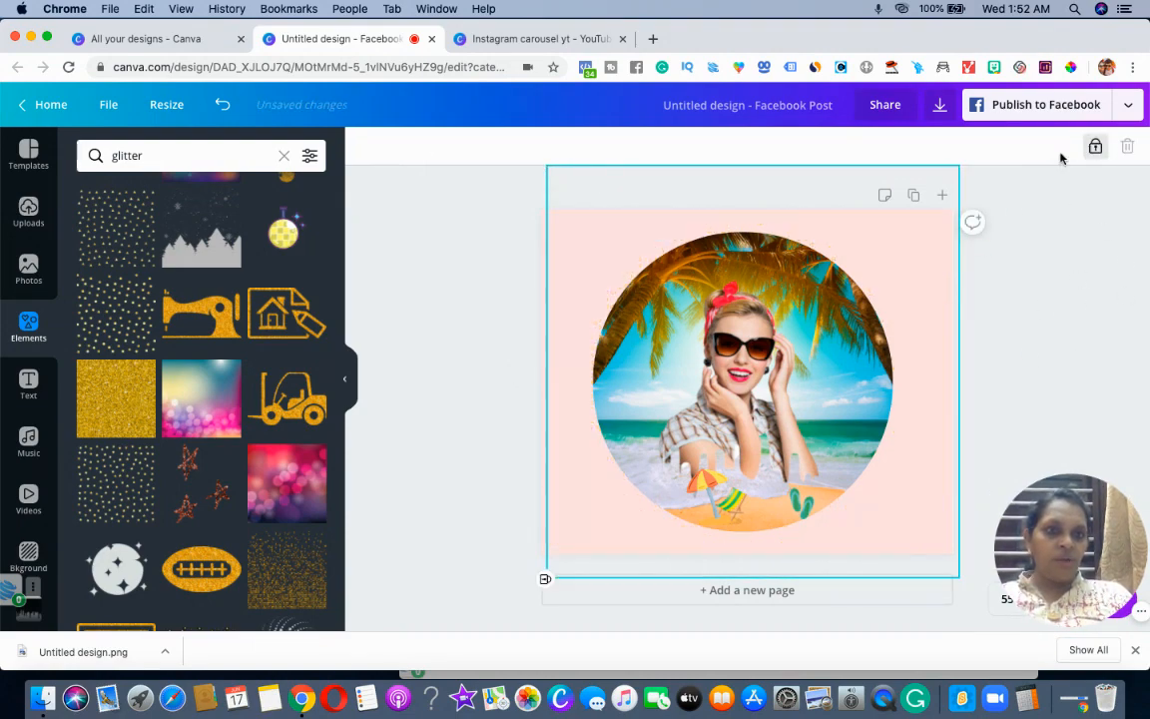
click(1132, 343)
key(super+z)
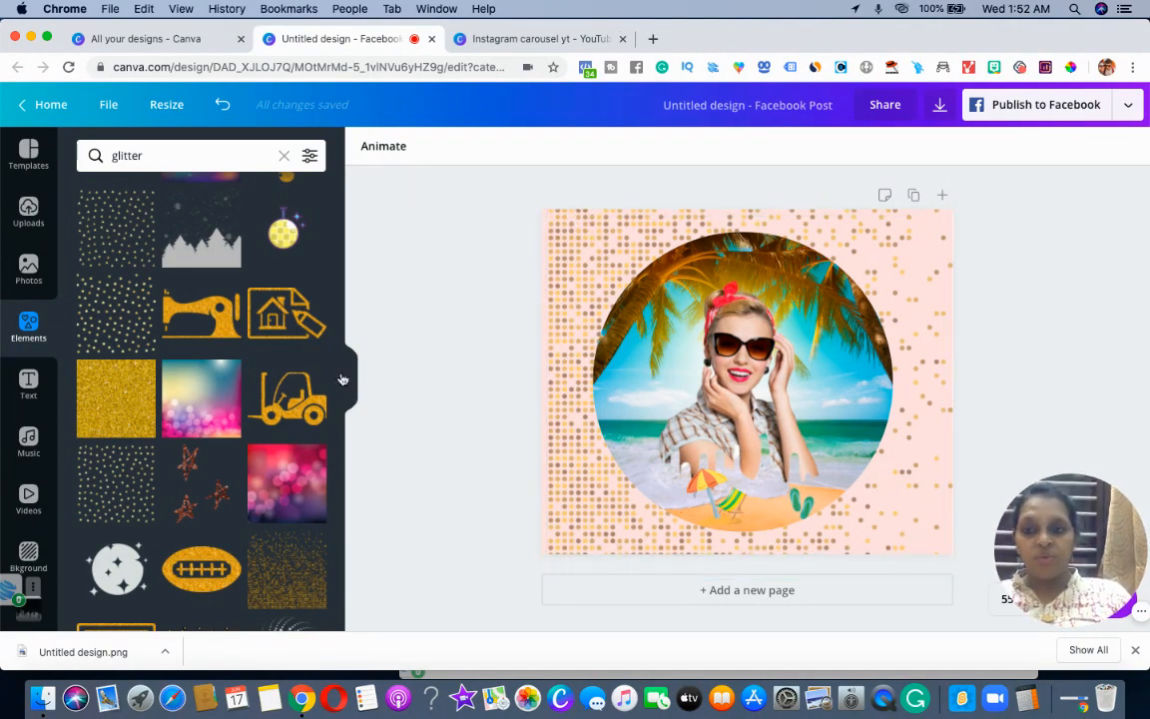
- Search the elements for "gradient" and add the square that fades from purple to transparent
click(284, 155)
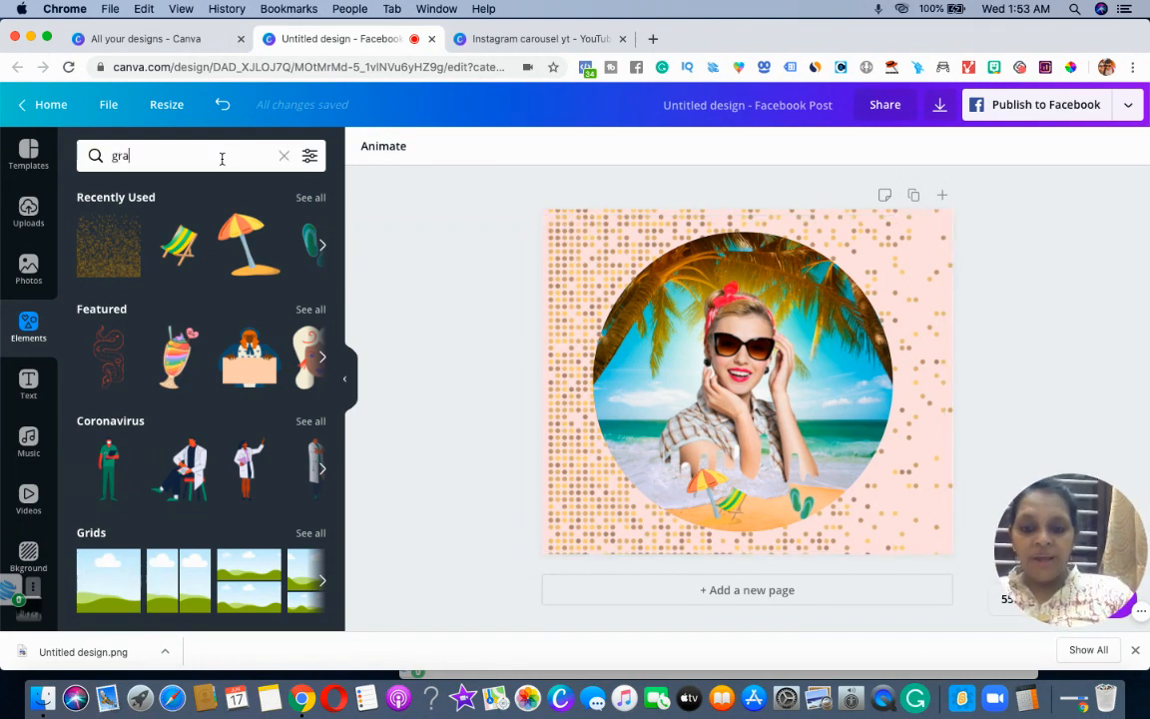
key(Return)
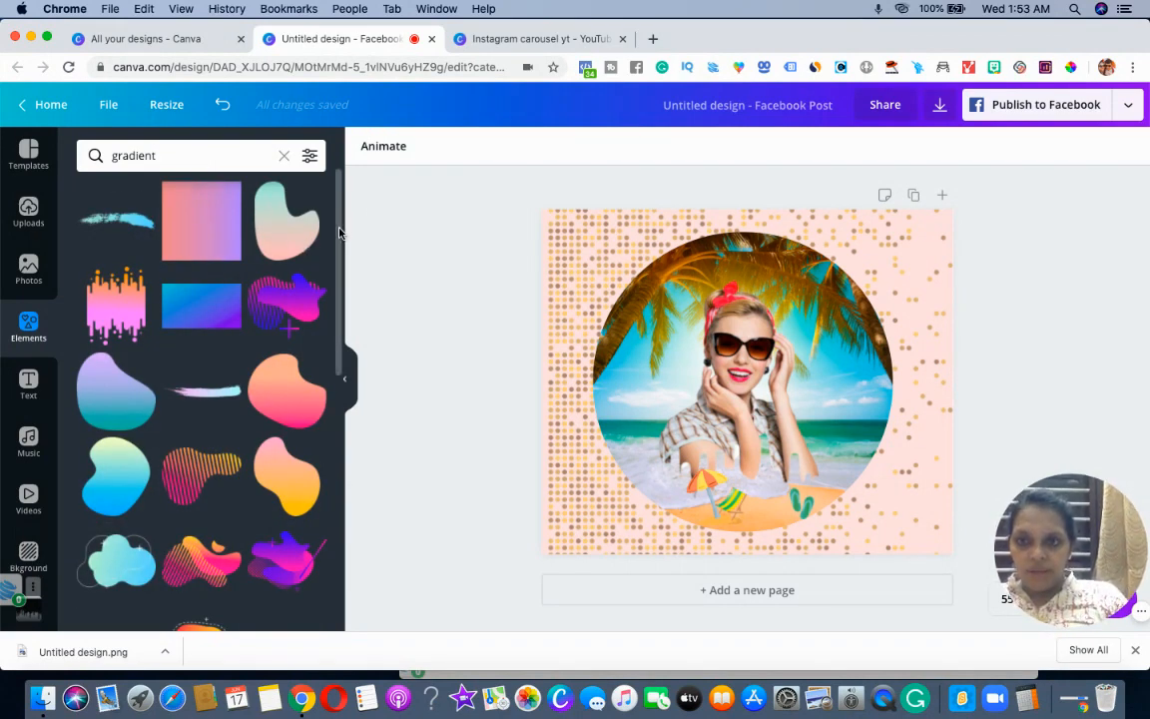
drag(340, 233, 363, 718)
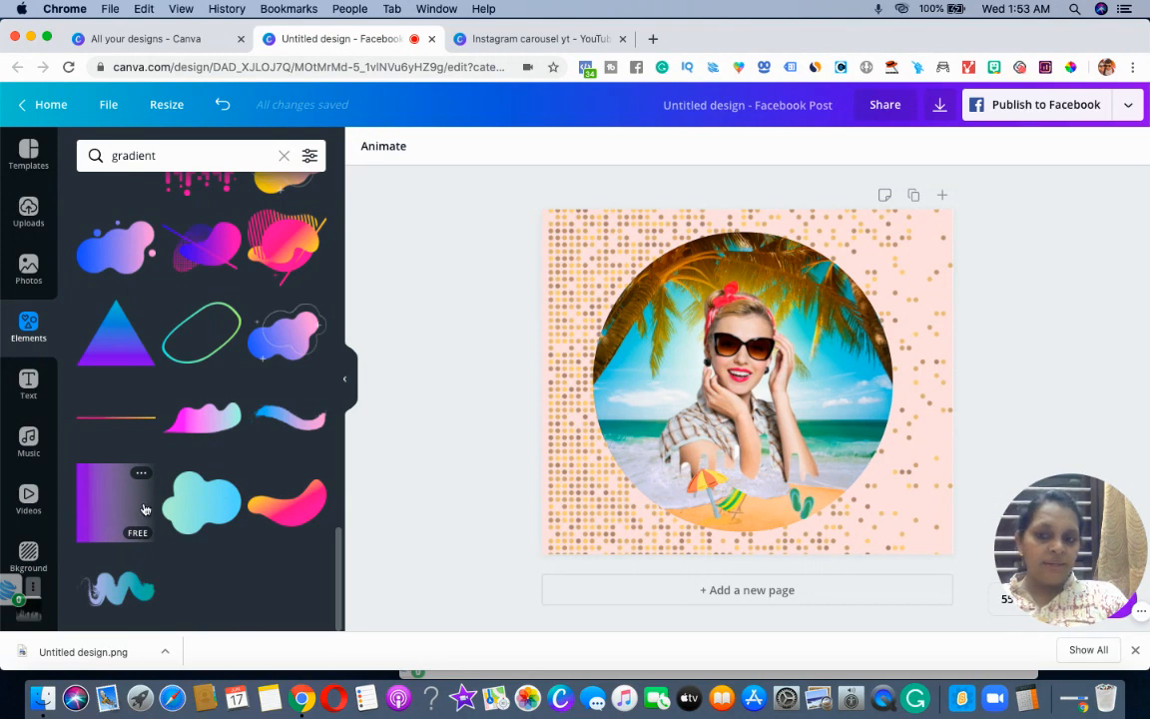
click(100, 505)
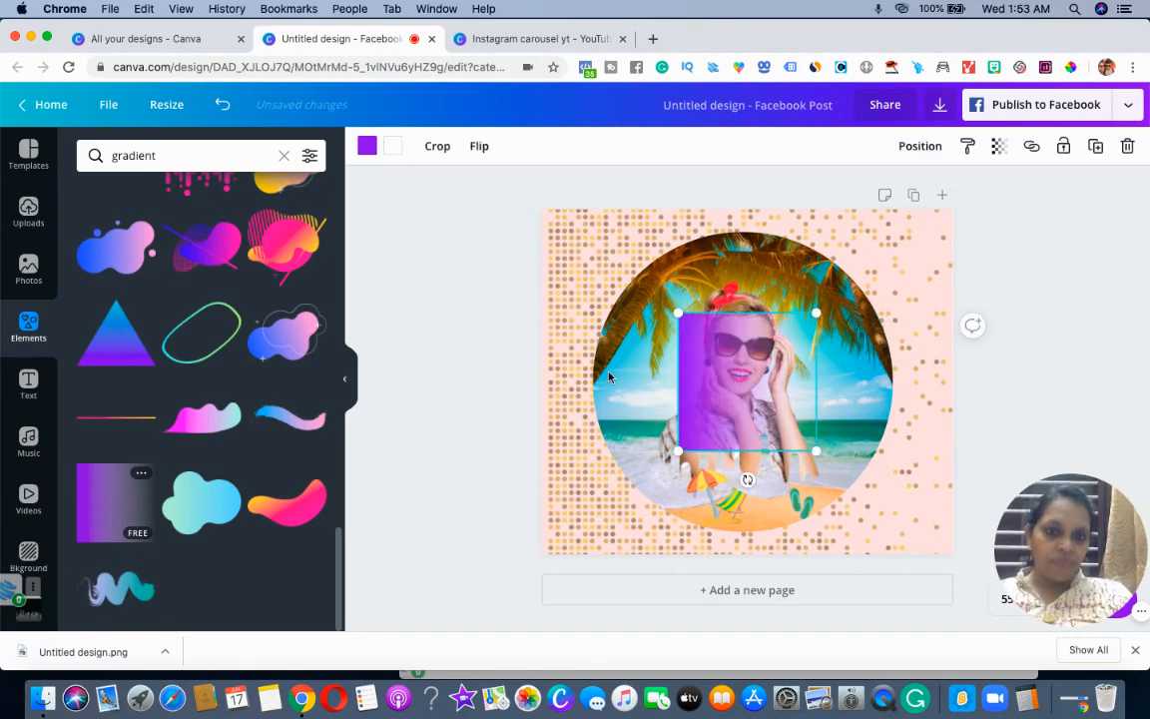
- Change the gradient square's purple to the light grey #dfdfdf
click(368, 150)
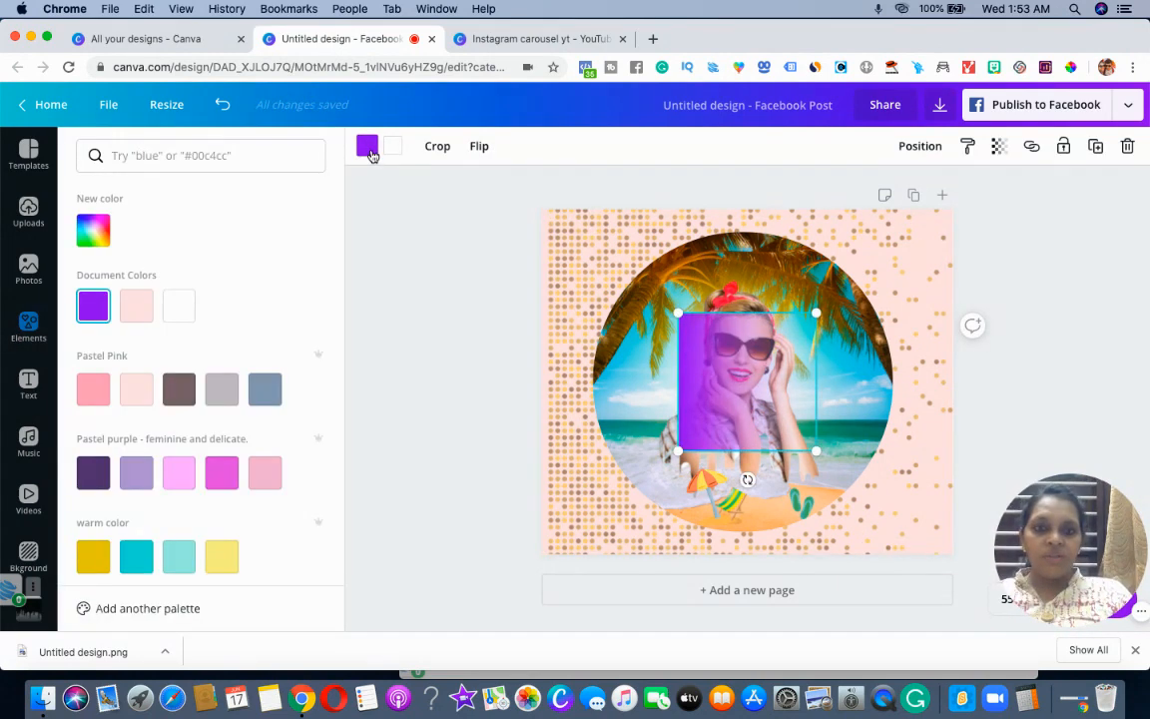
click(85, 241)
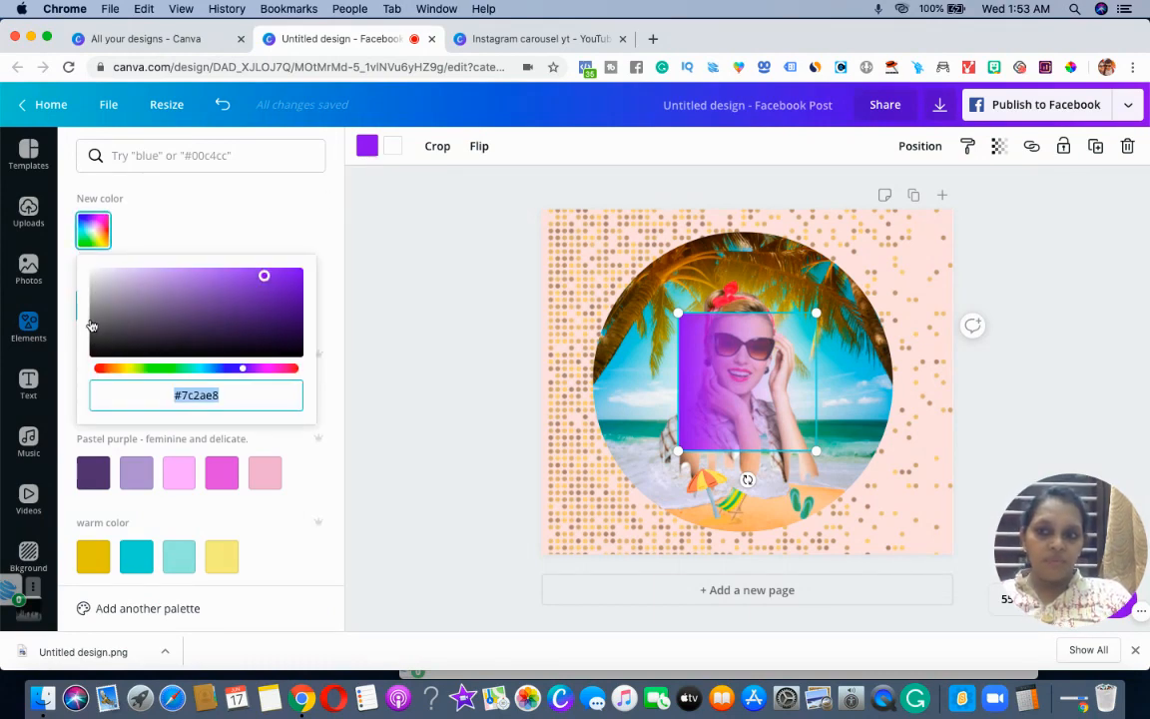
drag(90, 326, 94, 289)
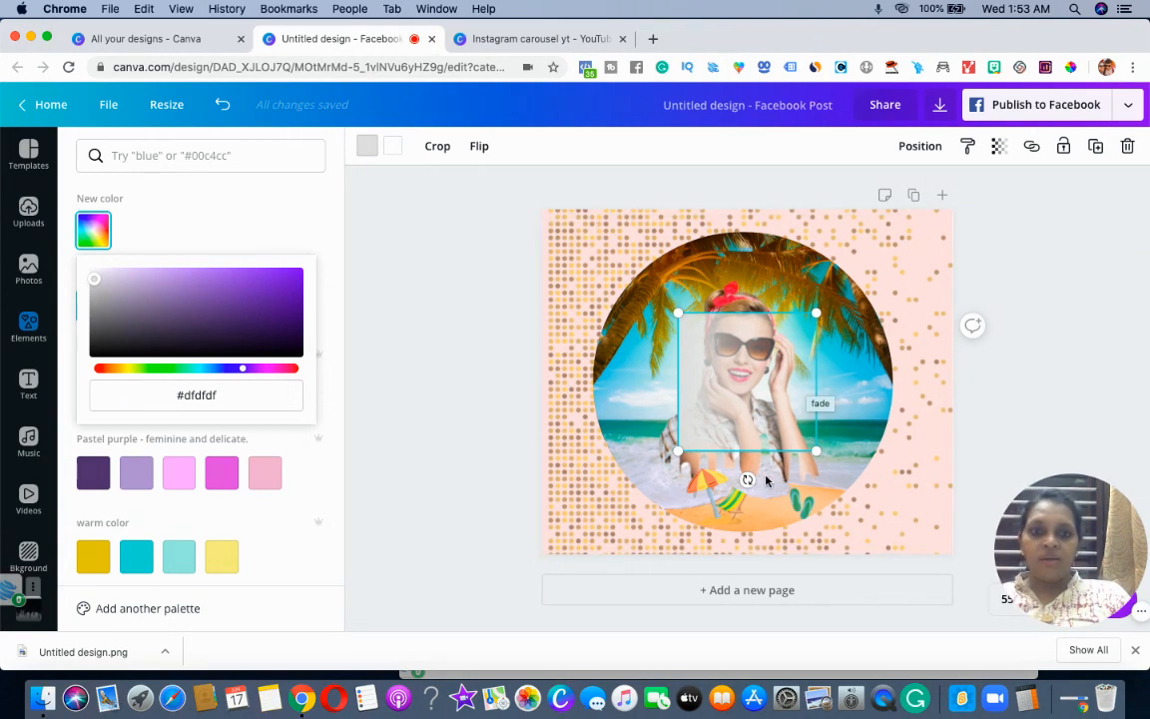
- Rotate the grey gradient so its solid edge faces down, place it in the page's lower-left corner, and shrink it to about a quarter of the page width
drag(747, 481, 805, 480)
drag(798, 393, 777, 406)
drag(704, 454, 650, 510)
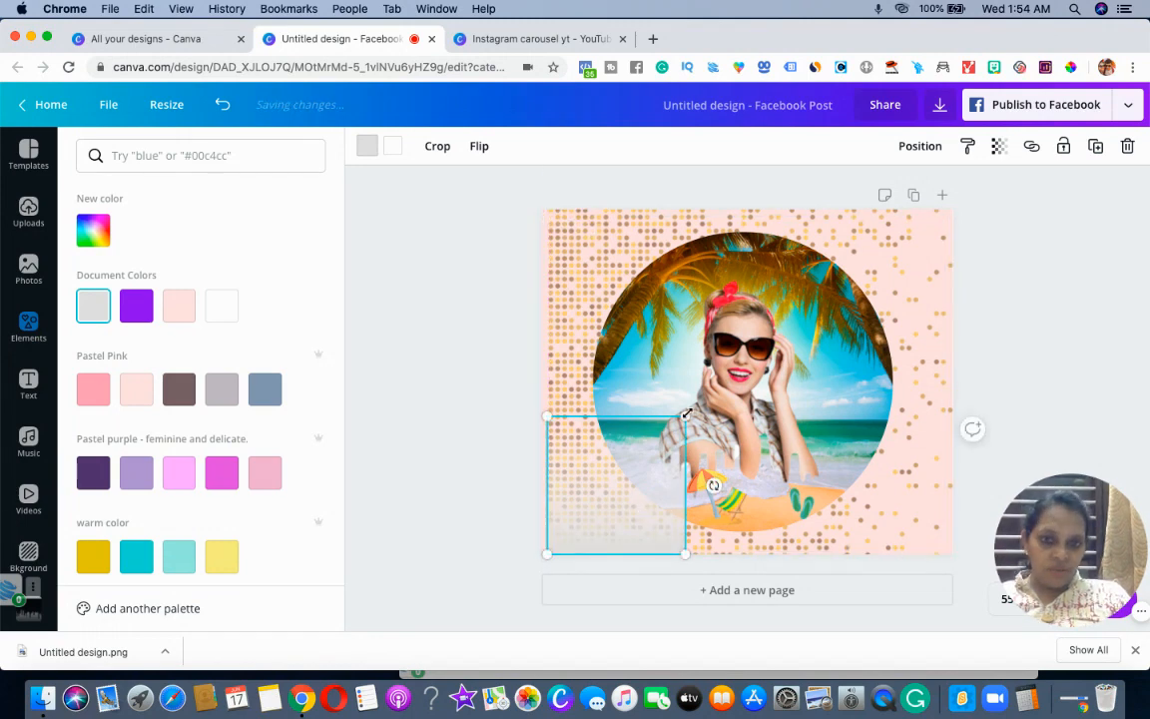
mouse_move(670, 440)
mouse_down()
mouse_move(661, 455)
mouse_move(709, 400)
mouse_move(718, 412)
mouse_move(696, 403)
mouse_move(657, 455)
mouse_up()
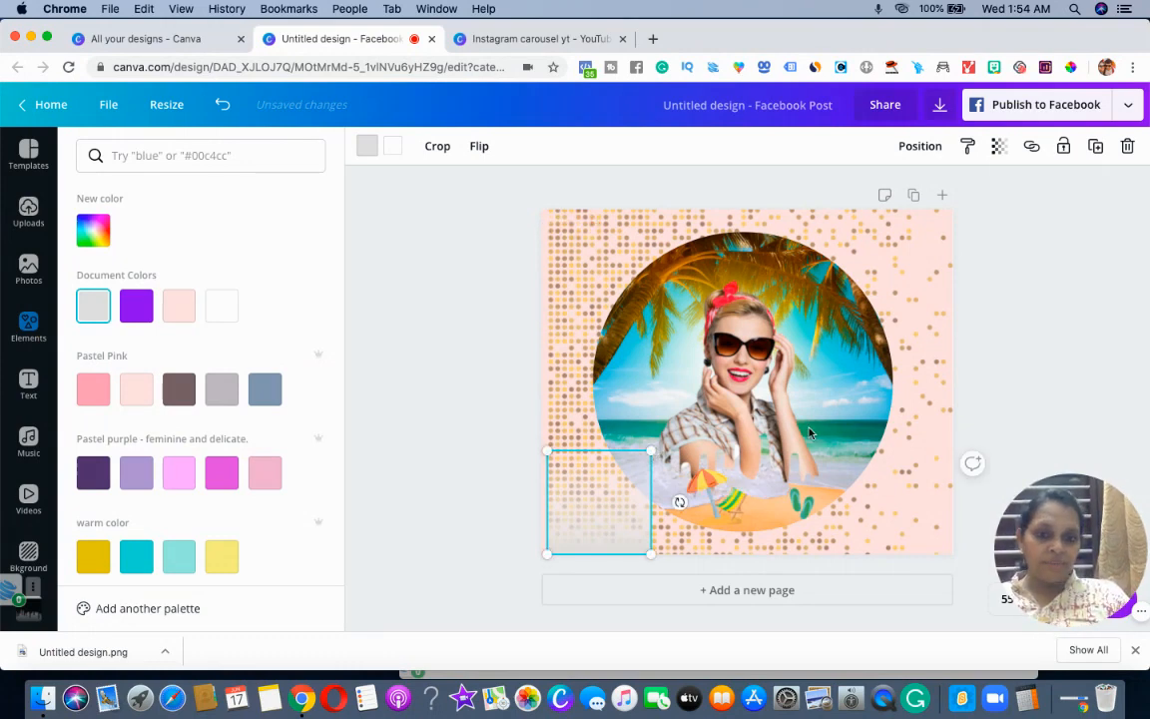
click(1054, 339)
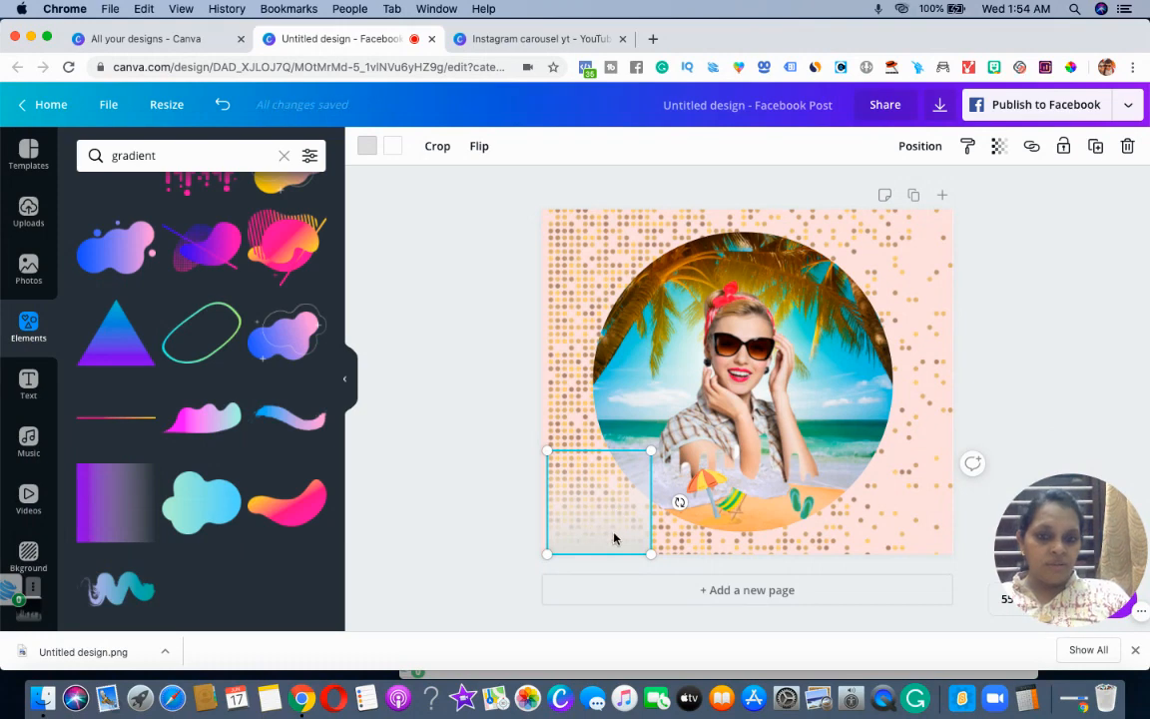
- Duplicate the grey gradient square three times and line the copies up side by side along the page's lower edge to its right side
click(1097, 149)
drag(618, 505, 715, 509)
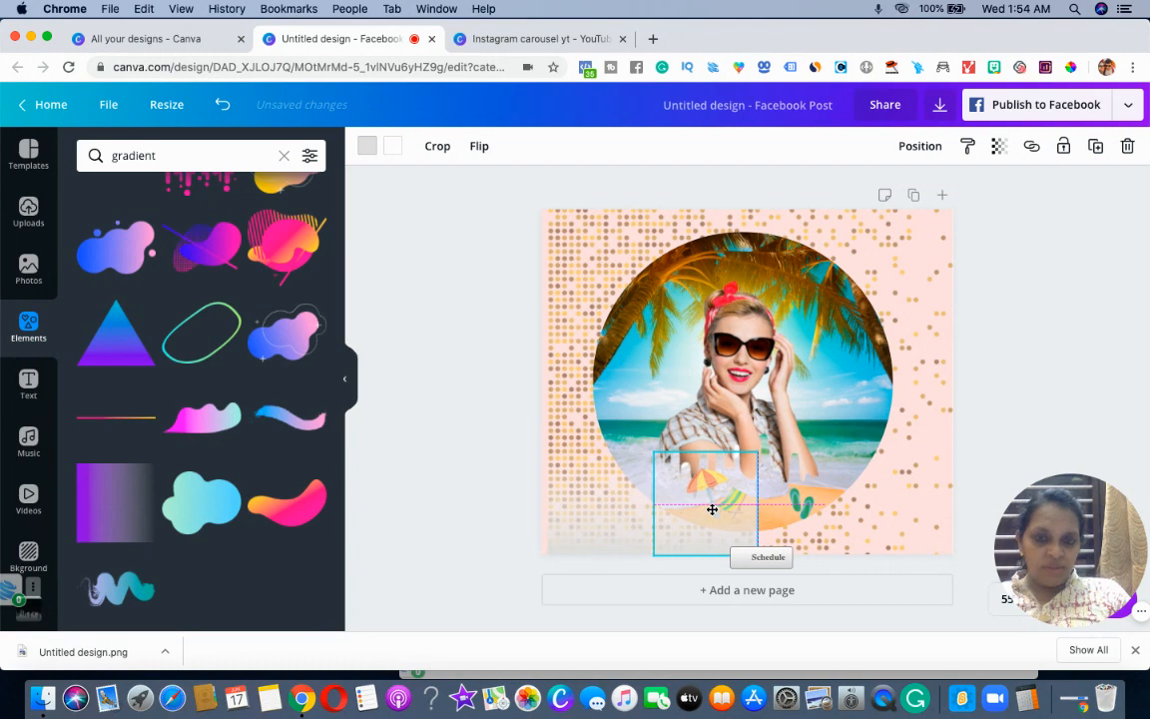
click(1097, 148)
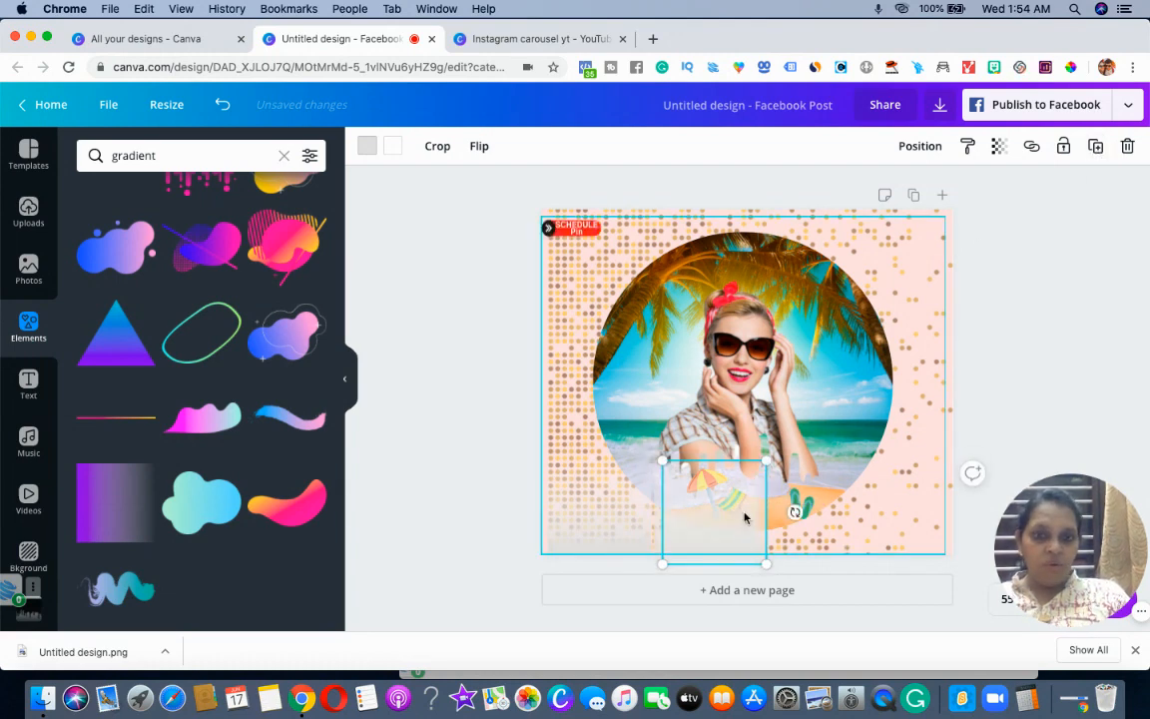
drag(766, 518, 794, 515)
click(1001, 450)
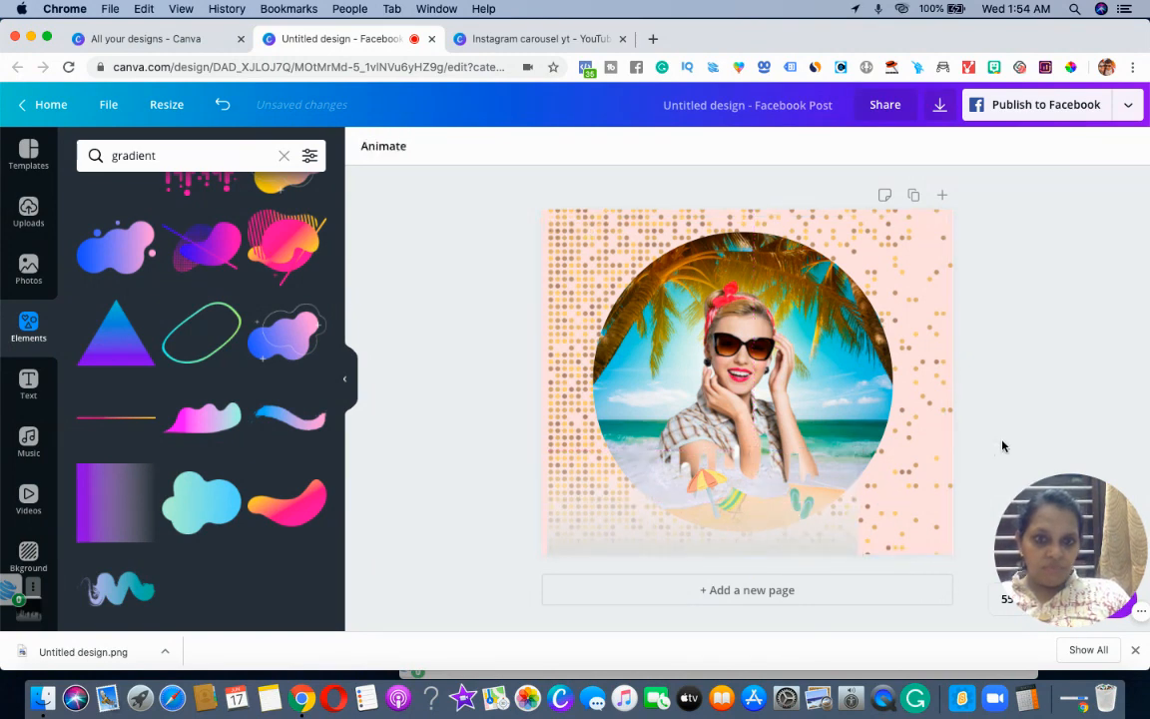
click(827, 523)
click(1096, 150)
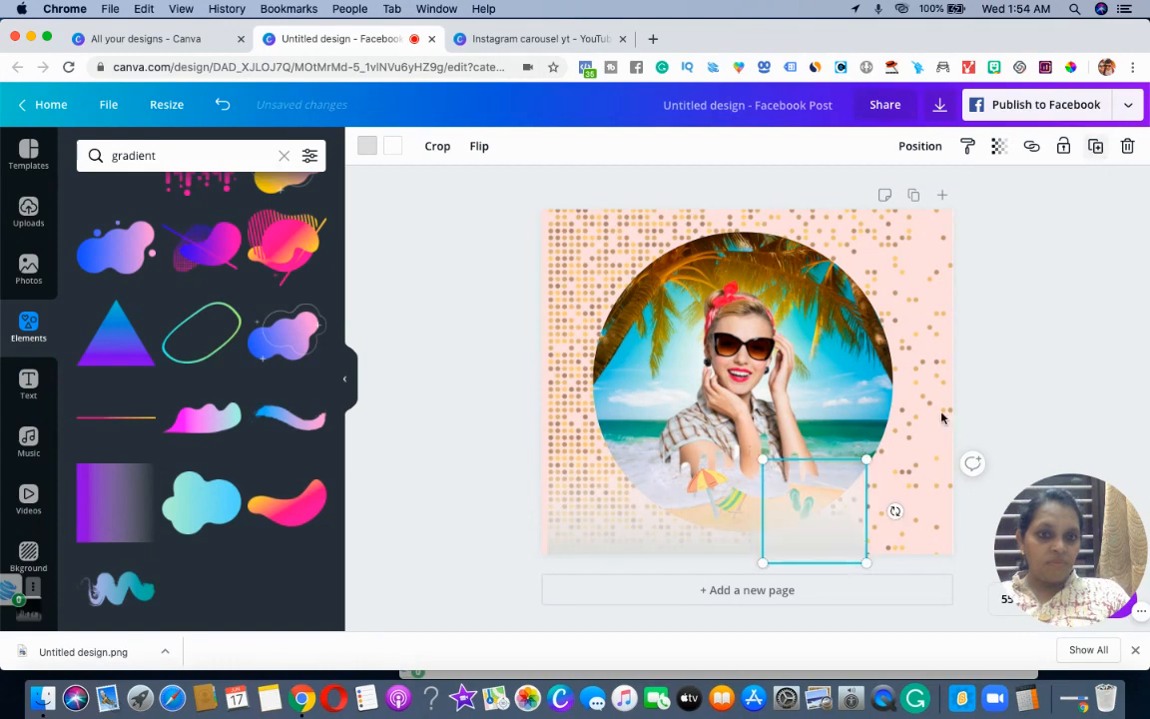
drag(847, 495, 947, 484)
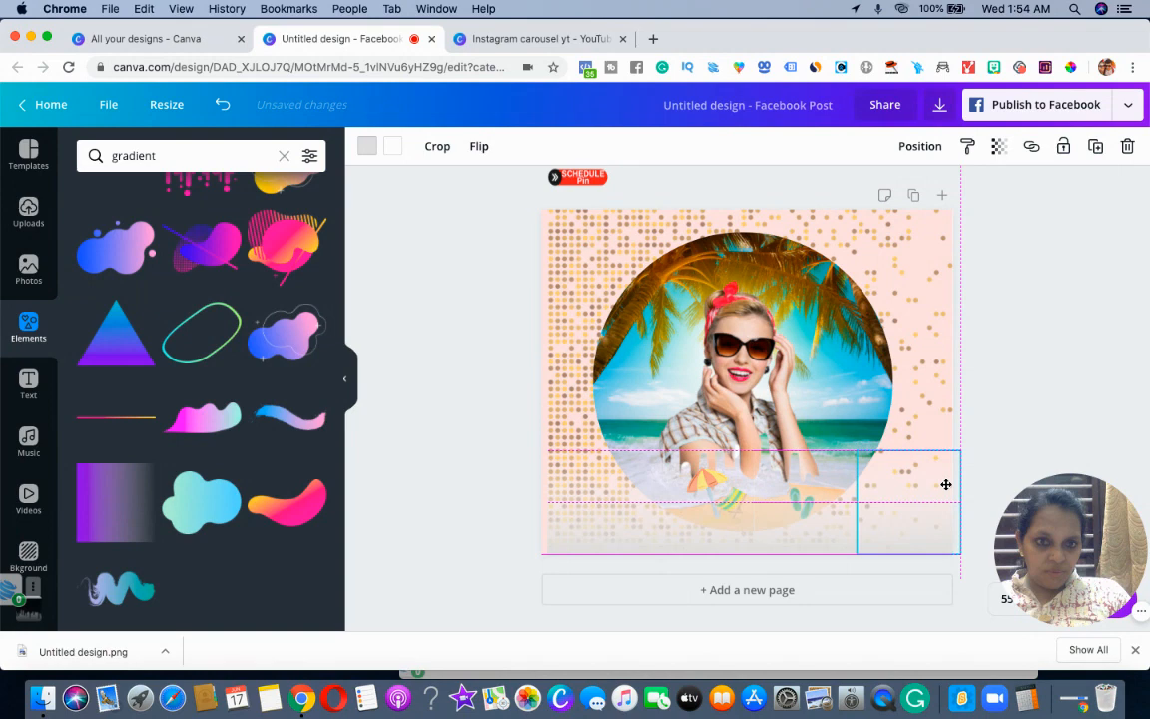
click(1022, 406)
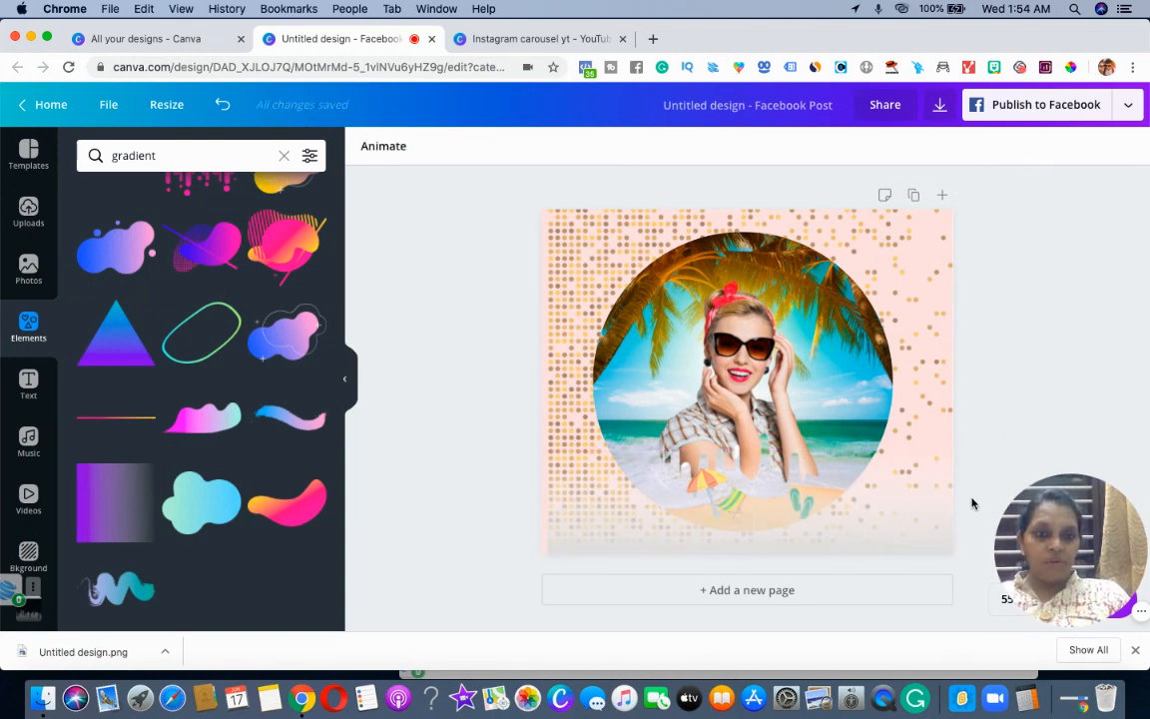
- Lock the woman's cut-out portrait in place over the beach circle
drag(899, 514, 575, 521)
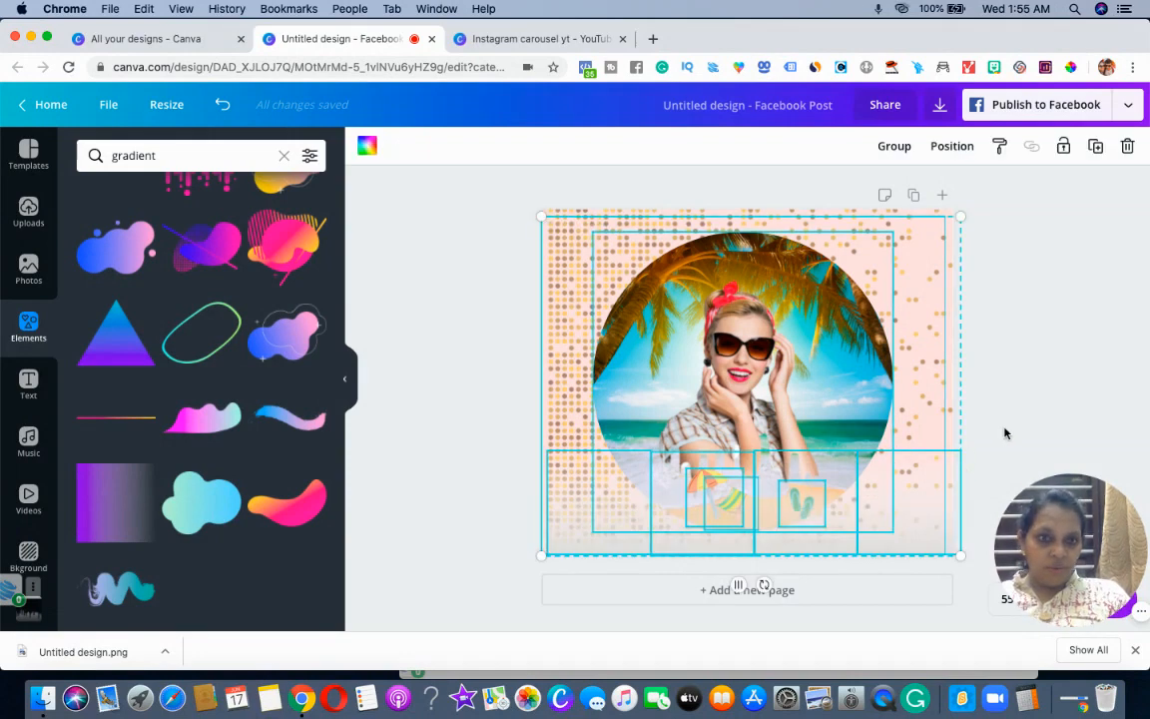
click(982, 501)
click(937, 339)
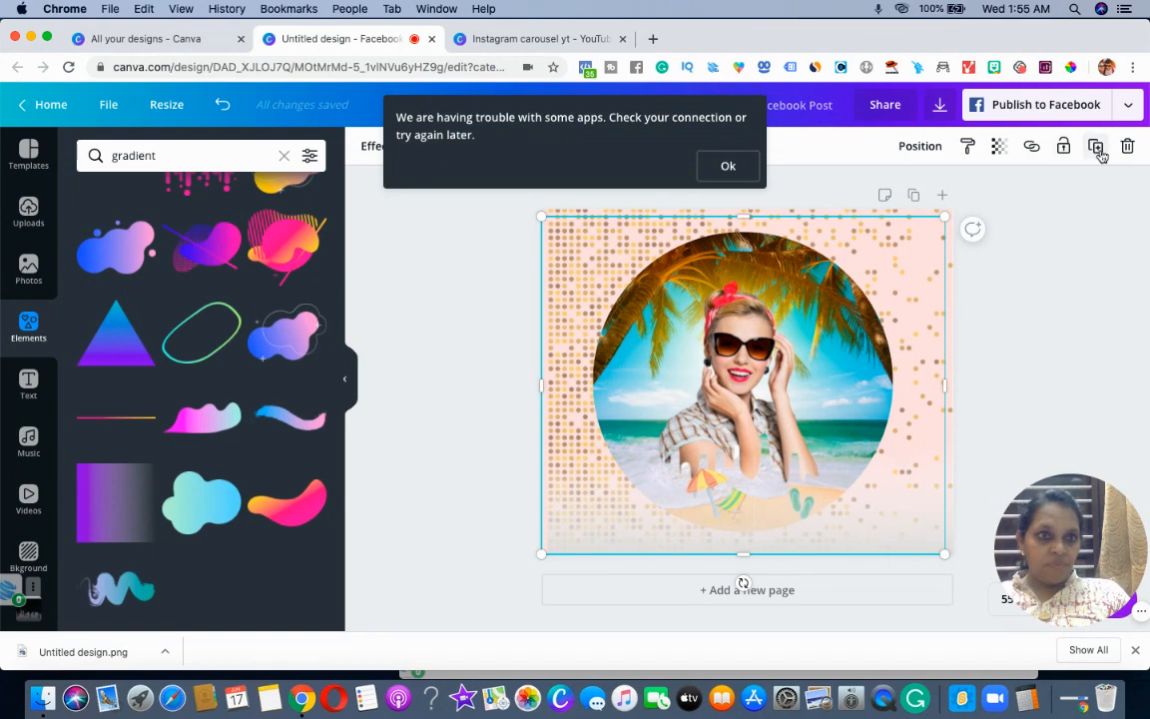
click(1064, 147)
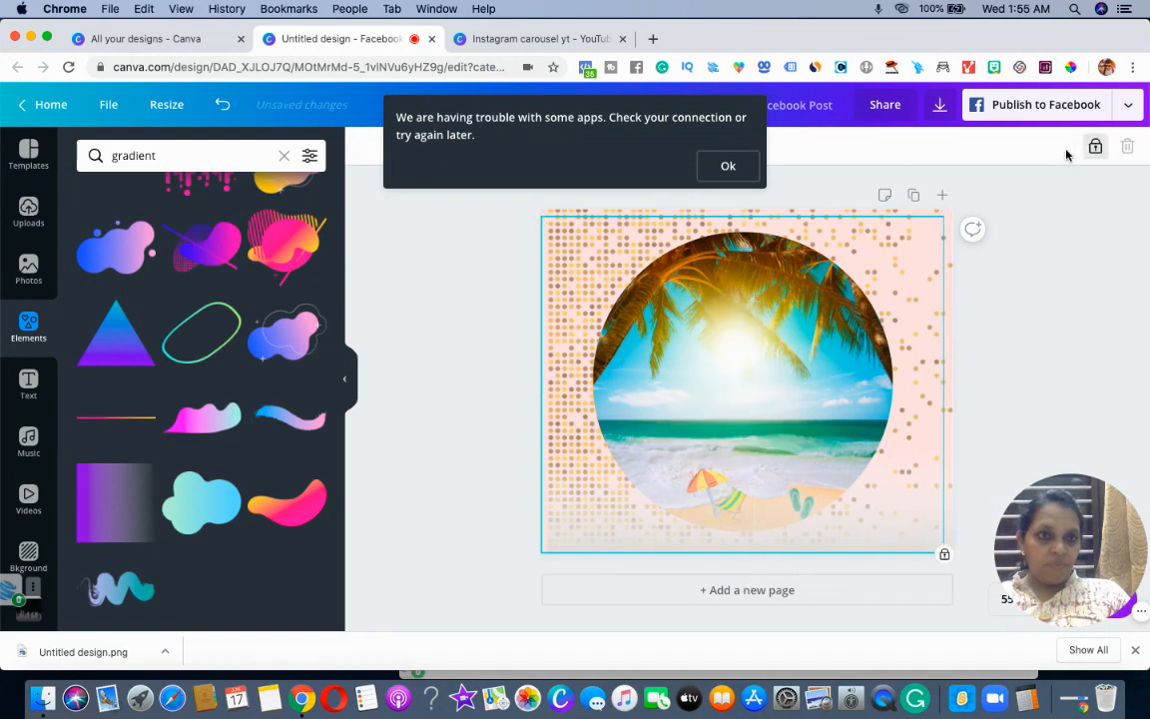
click(728, 167)
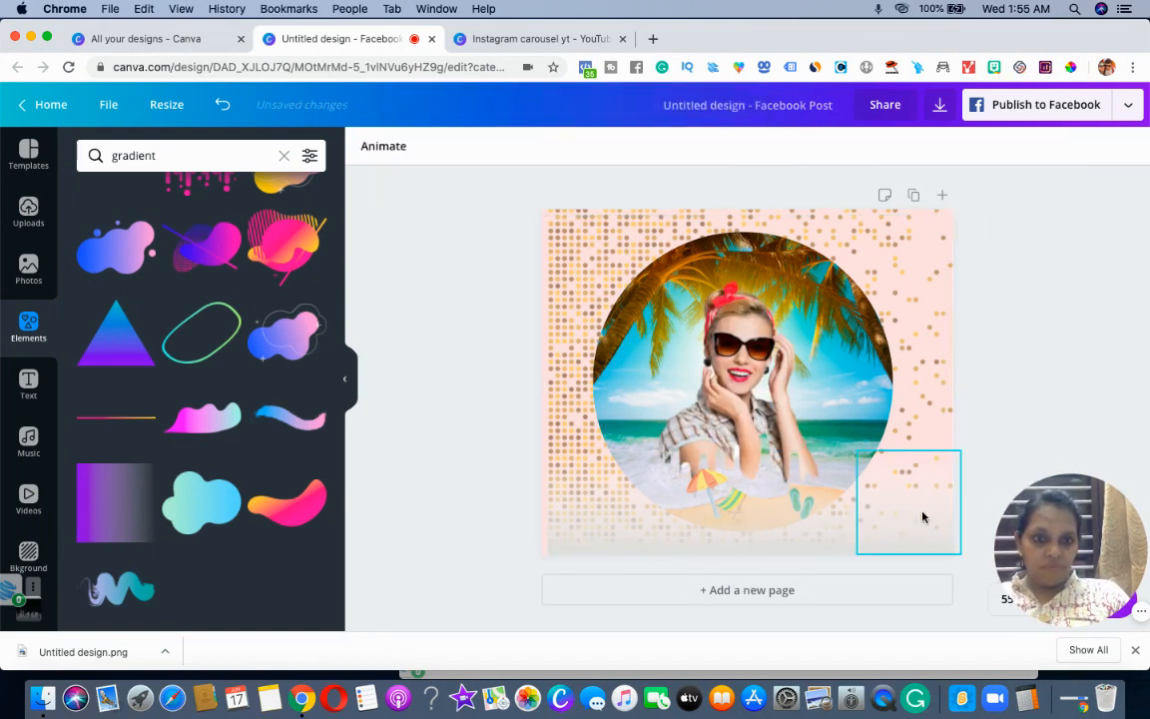
drag(966, 554, 587, 519)
shift+click(685, 265)
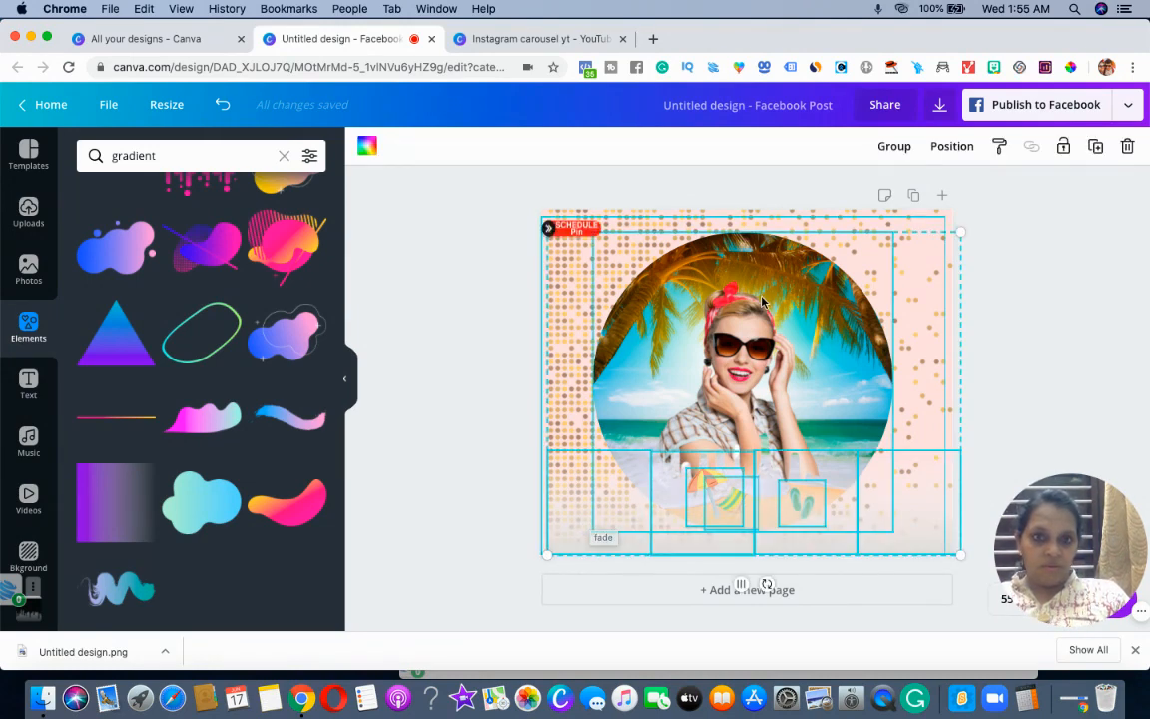
click(1091, 238)
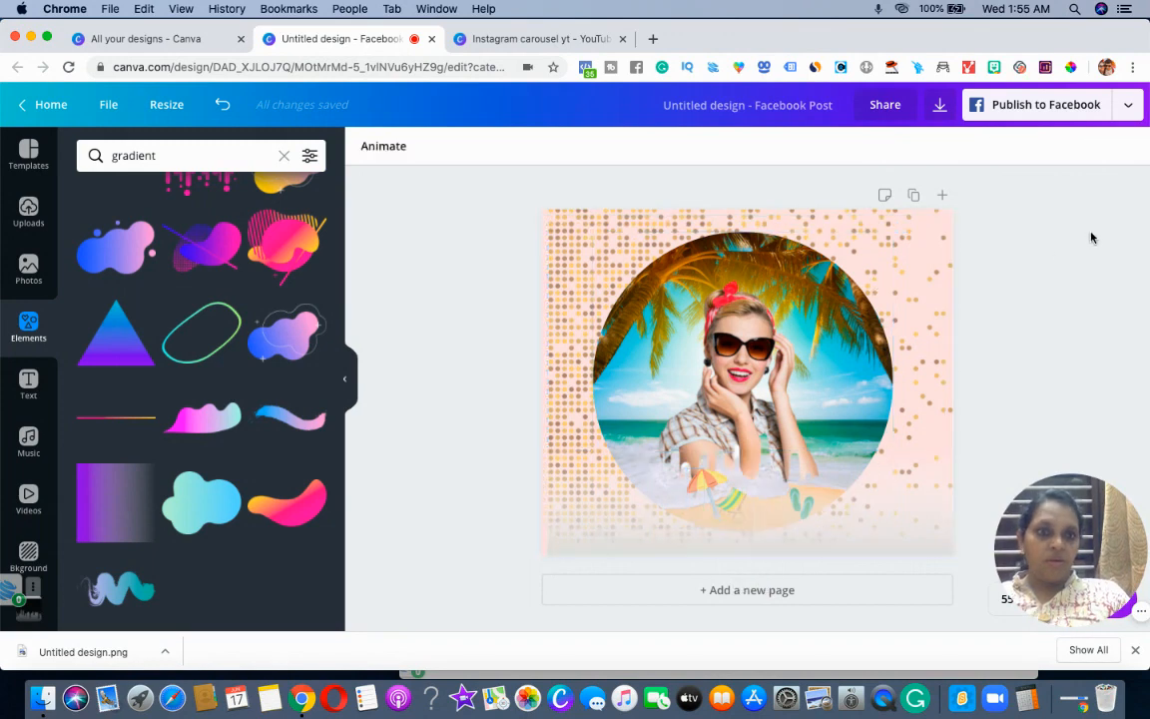
click(854, 312)
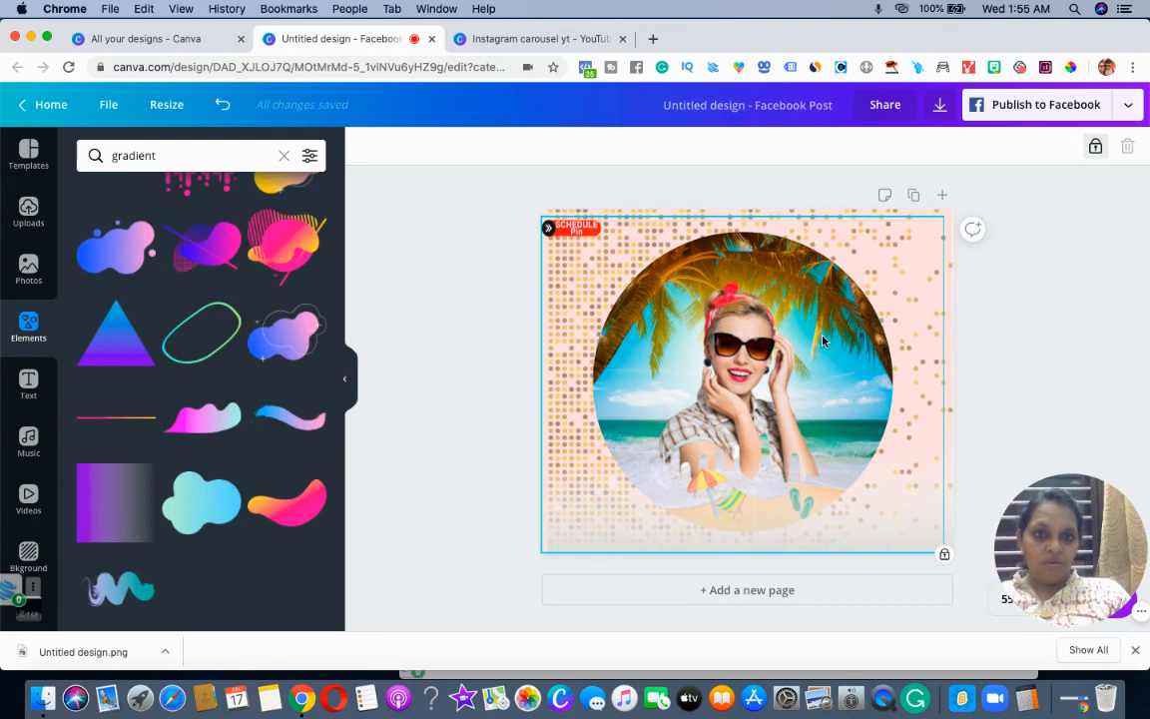
click(957, 506)
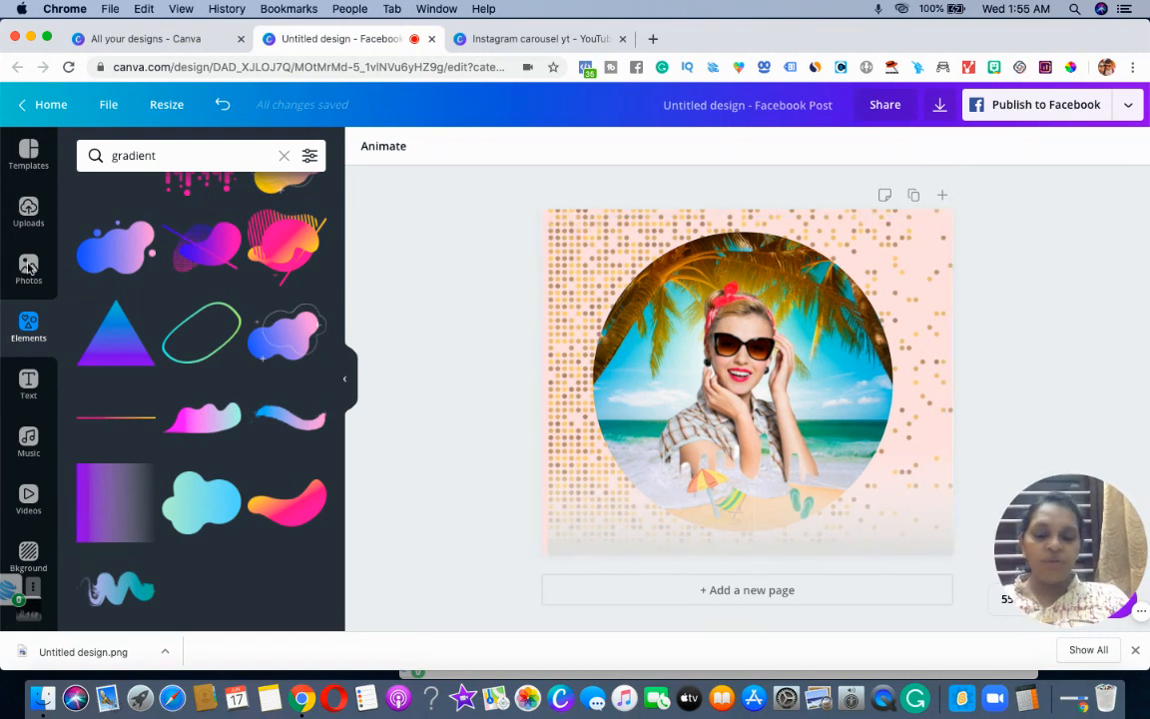
- Add a subheading reading "DRIPPING EFFECT" on two lines and enlarge it to font size 51.8
click(31, 393)
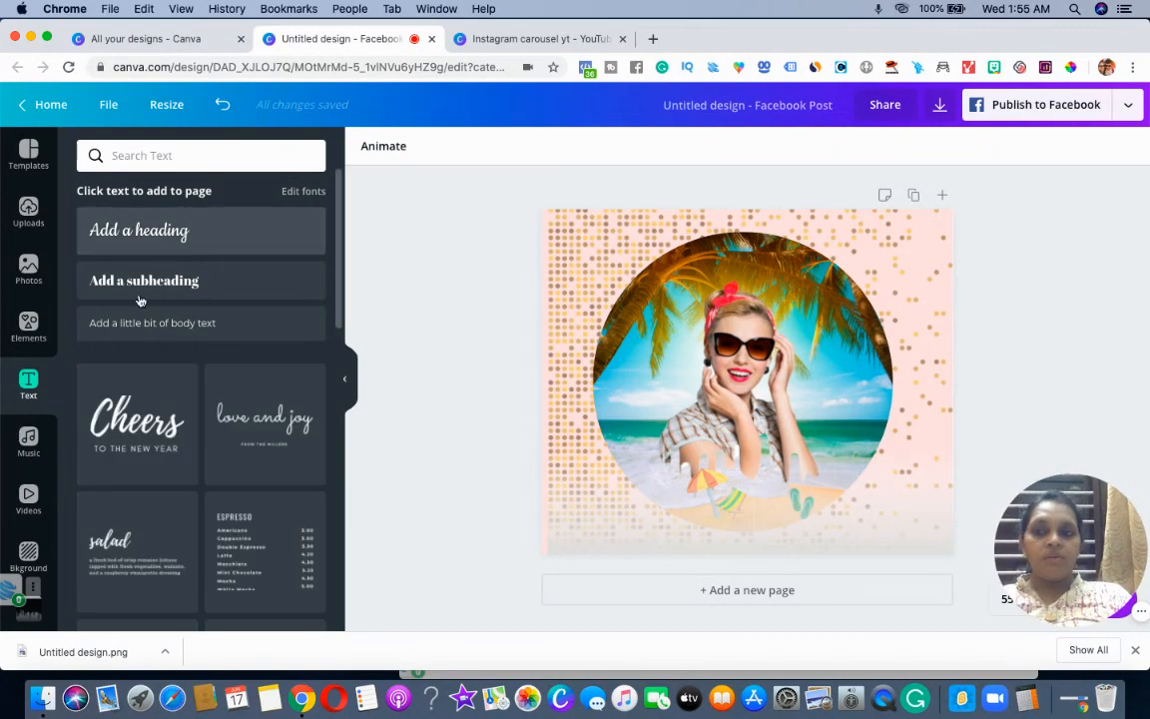
click(140, 281)
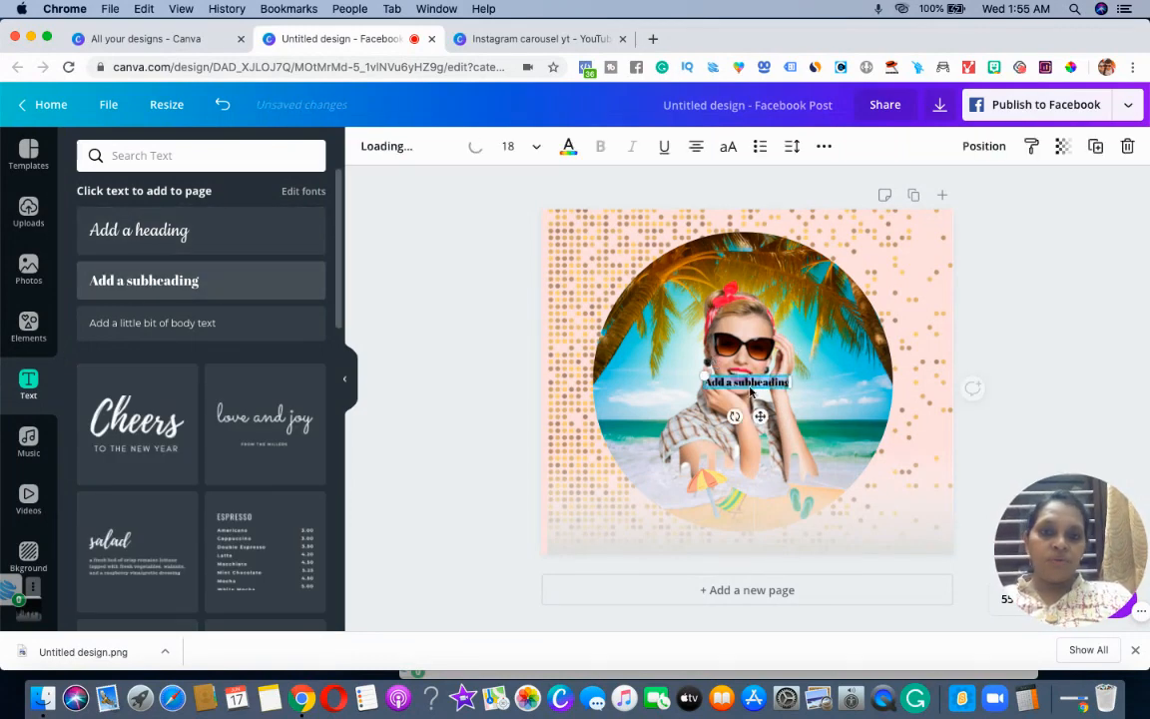
drag(658, 371, 636, 368)
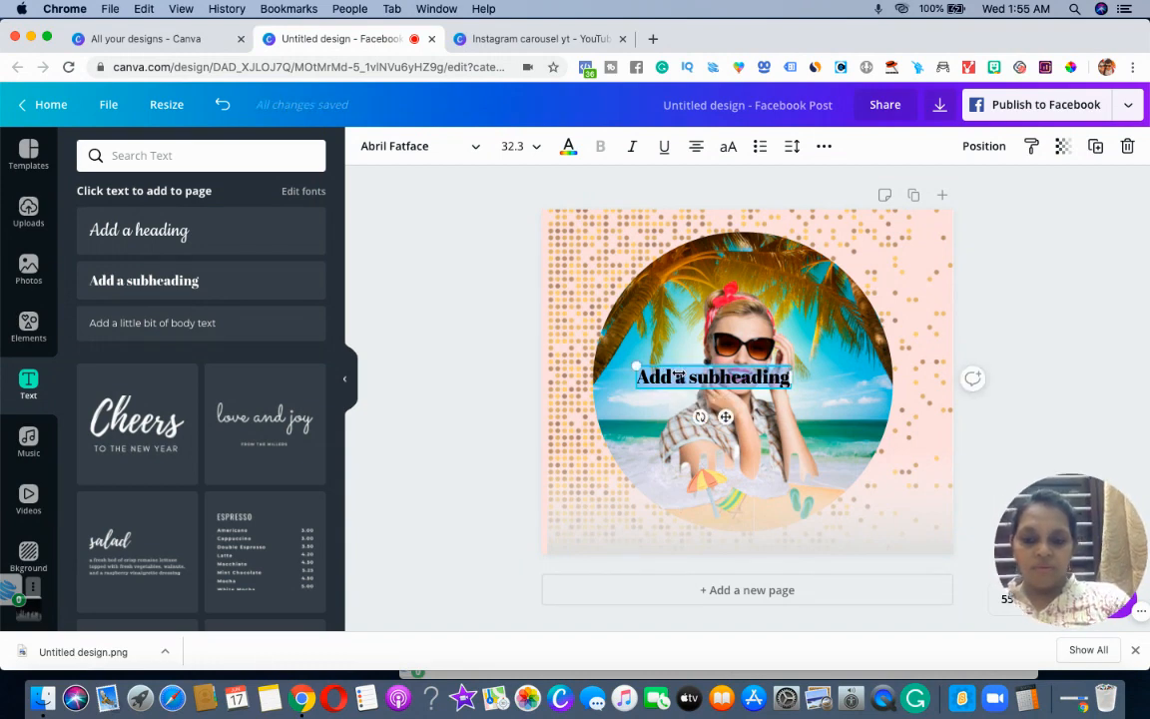
text(DRIPPING)
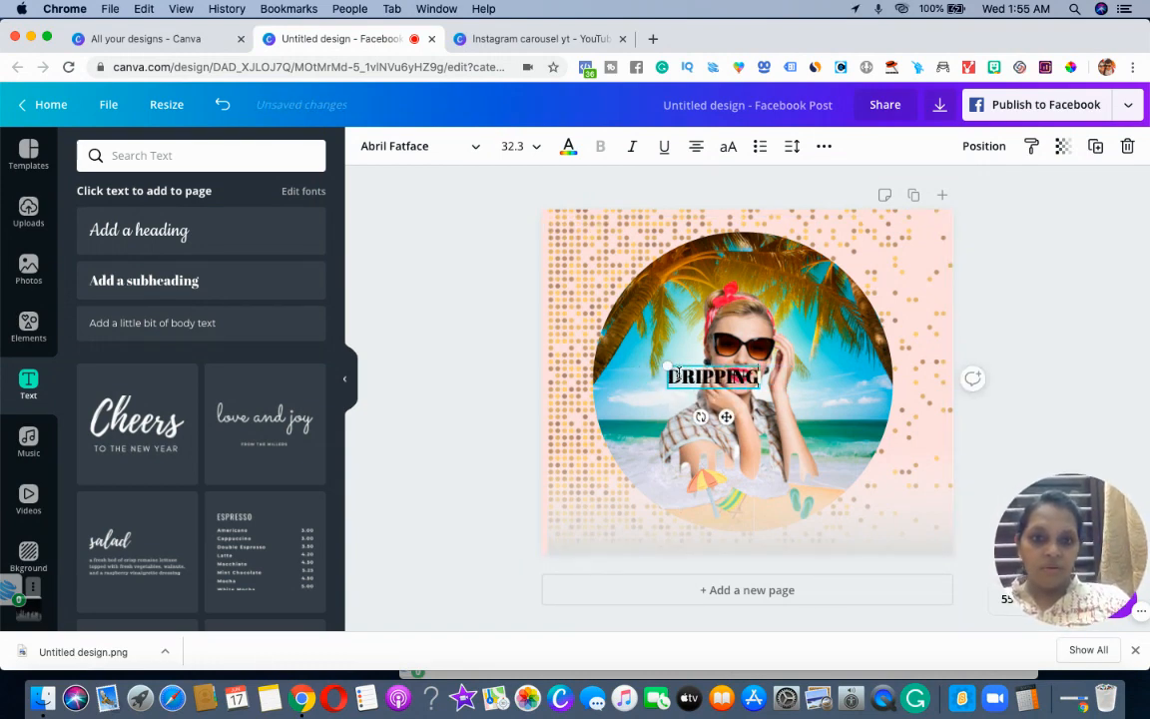
key(Return)
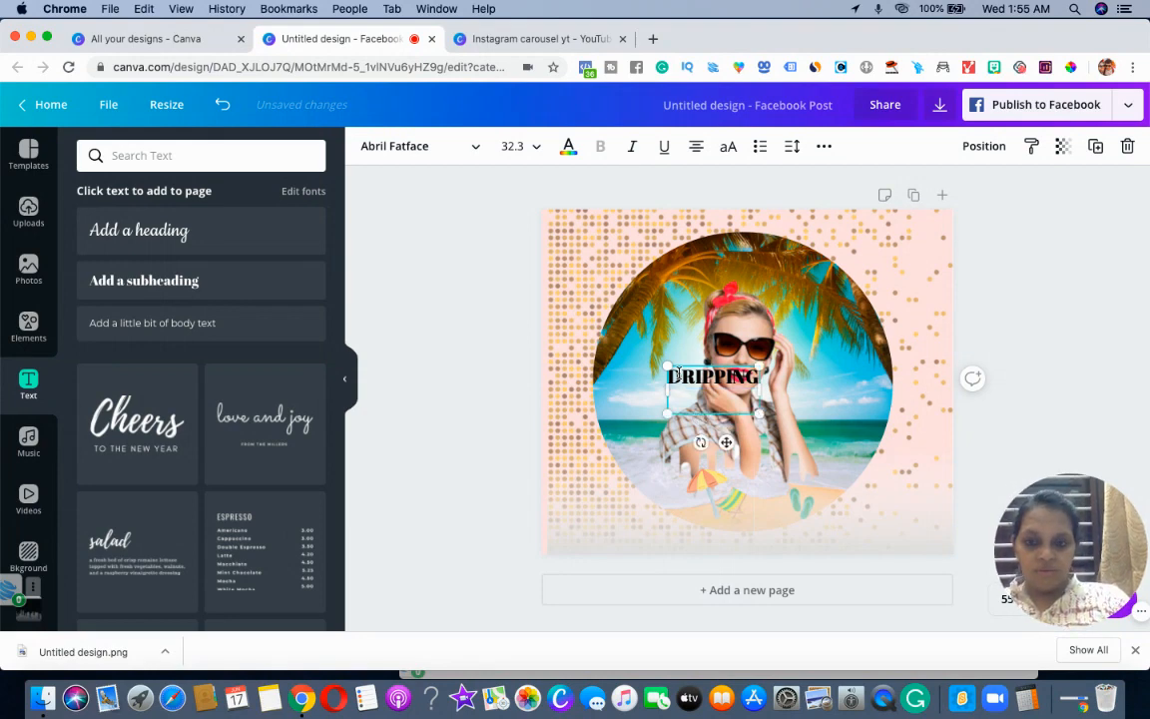
text(EFFECR)
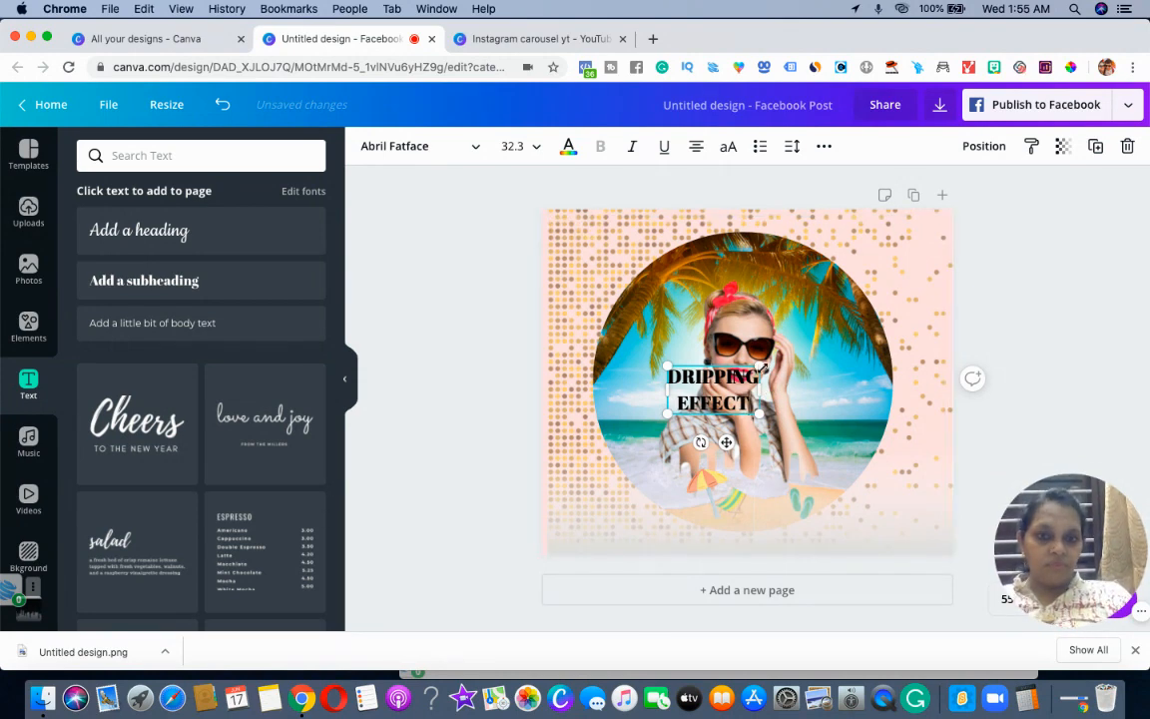
drag(756, 370, 819, 354)
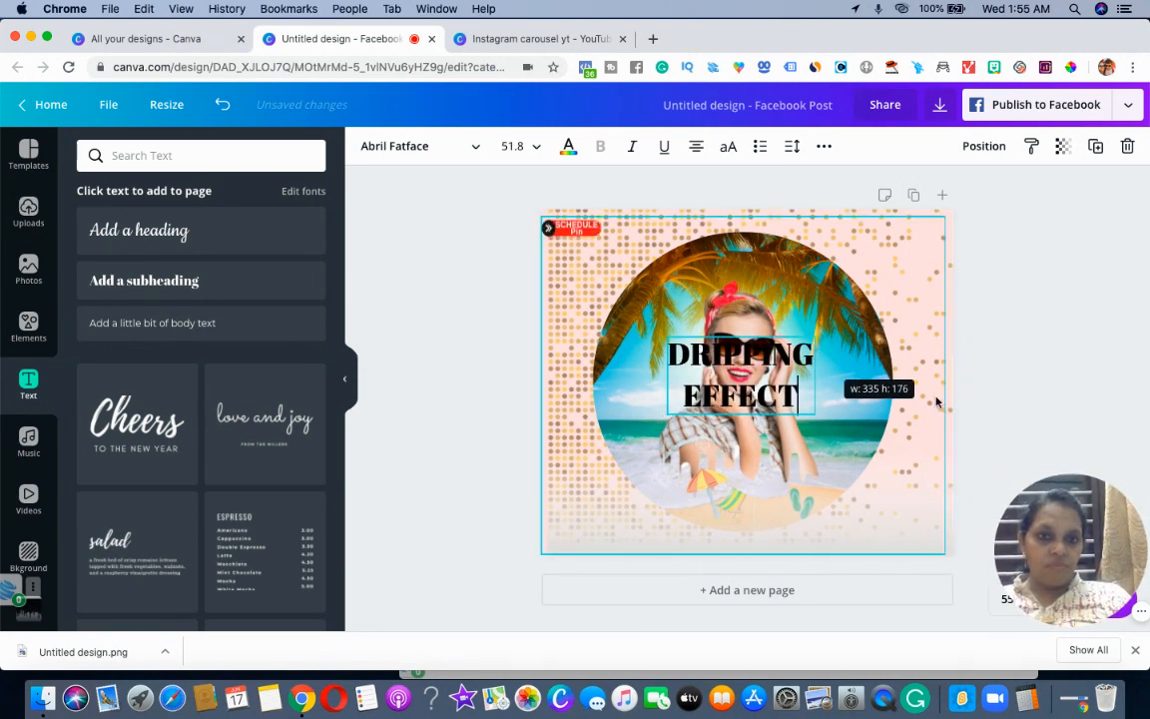
- Try the Anton font on the word "DRIPPING" and the Battery font on the word "EFFECT"
click(451, 155)
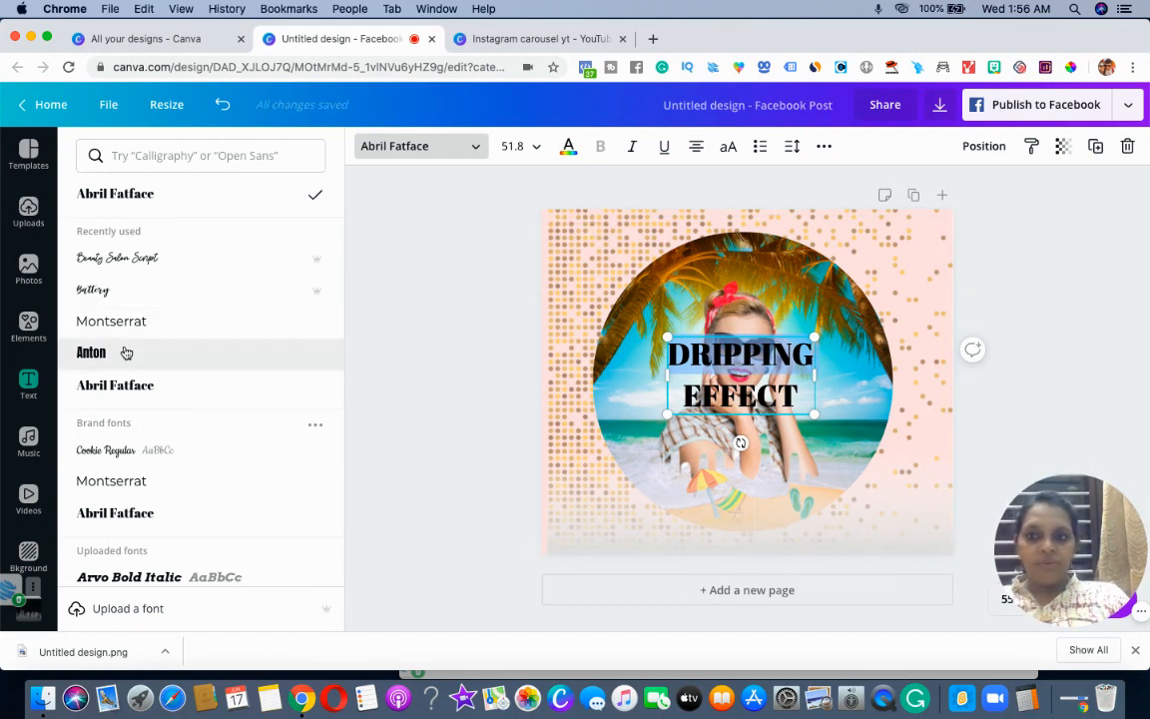
click(91, 353)
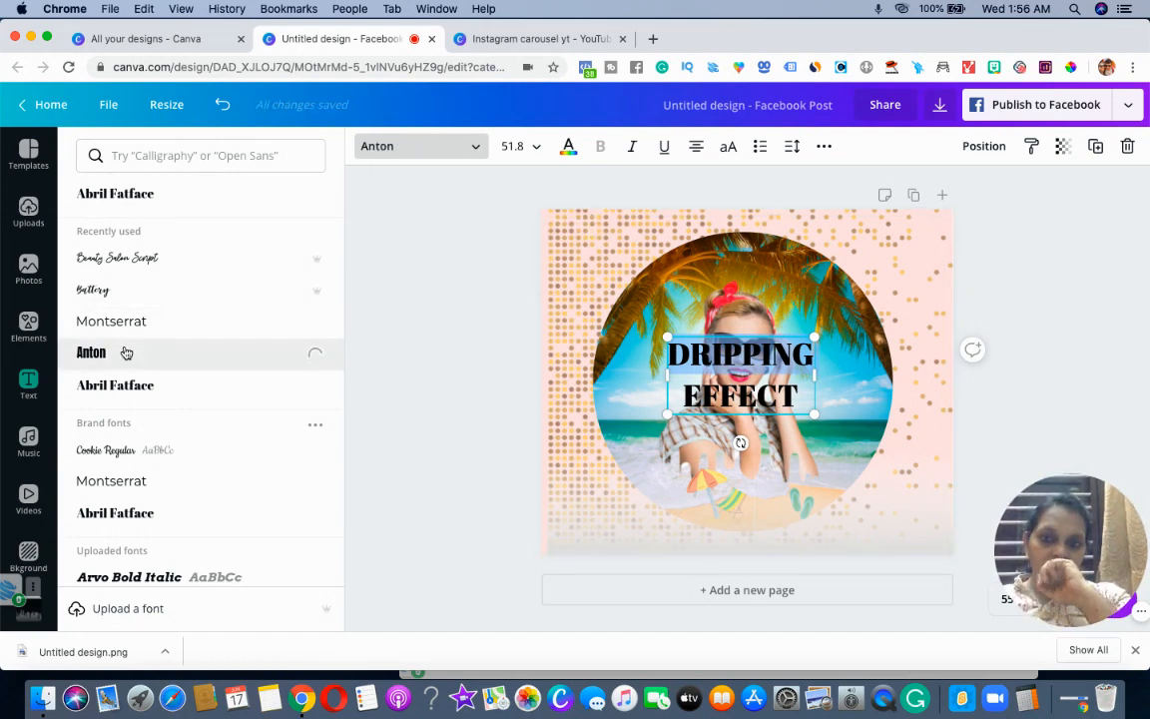
double_click(740, 398)
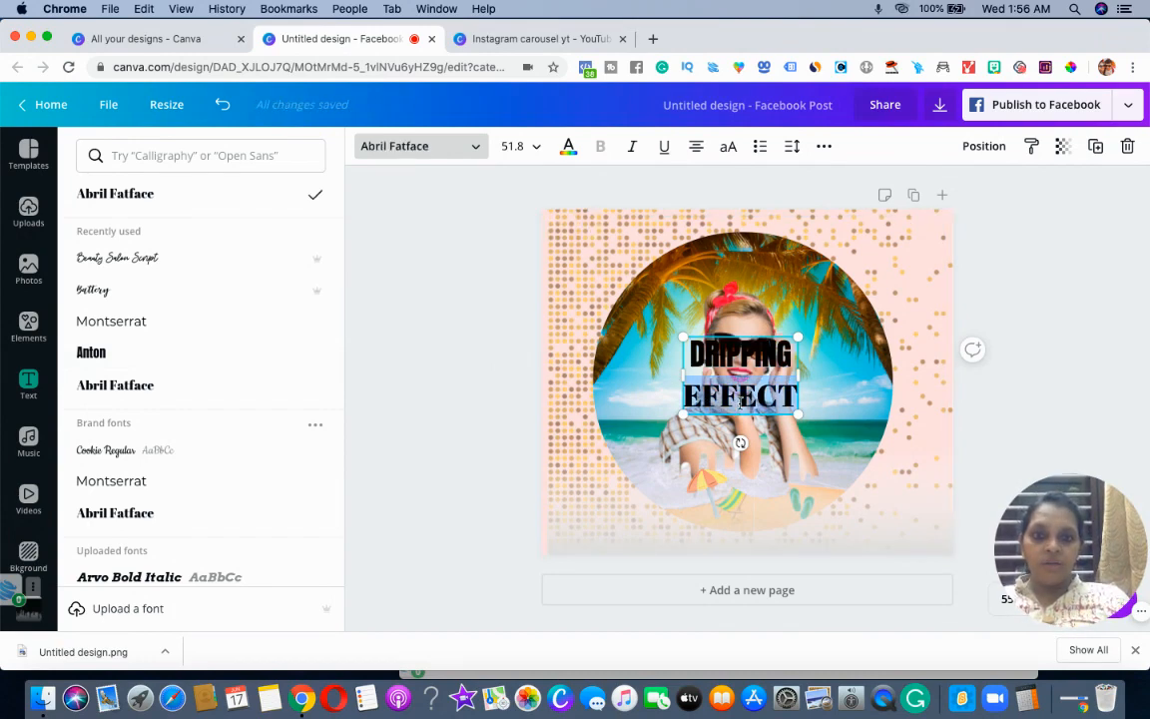
click(118, 297)
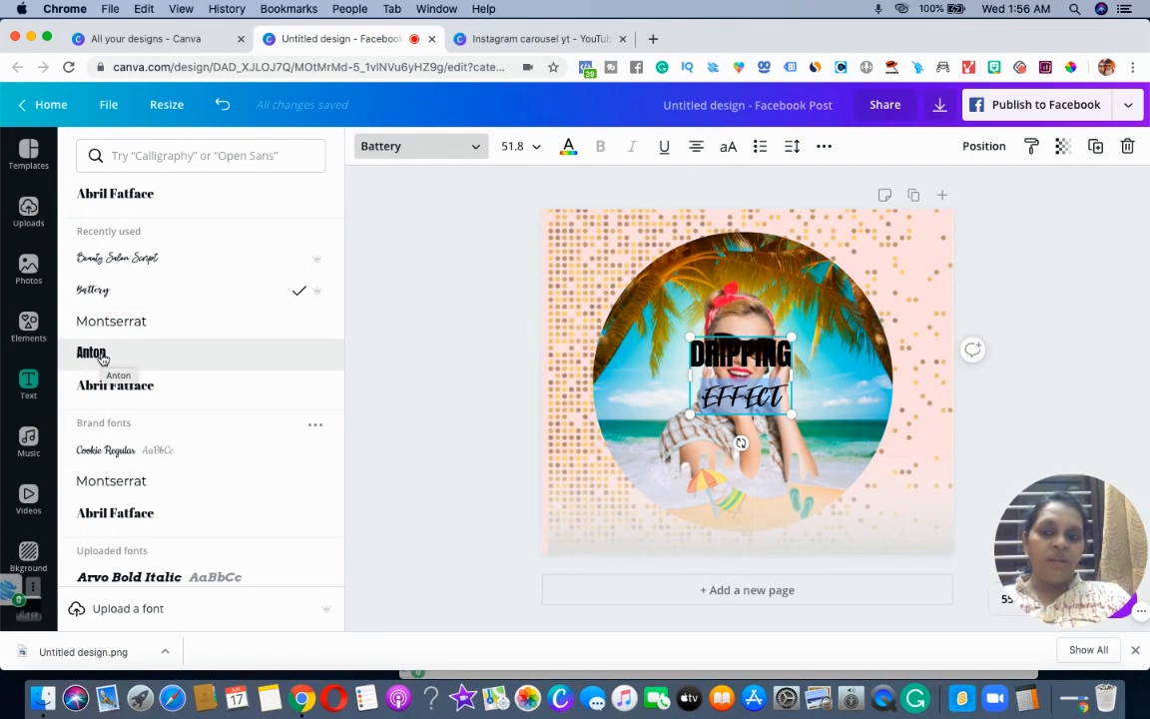
- Search the fonts for "SHADOW" and apply Brim Narrow Com to "DRIPPING" and Intro Rust H2 Basesha to "EFFECT"
click(165, 155)
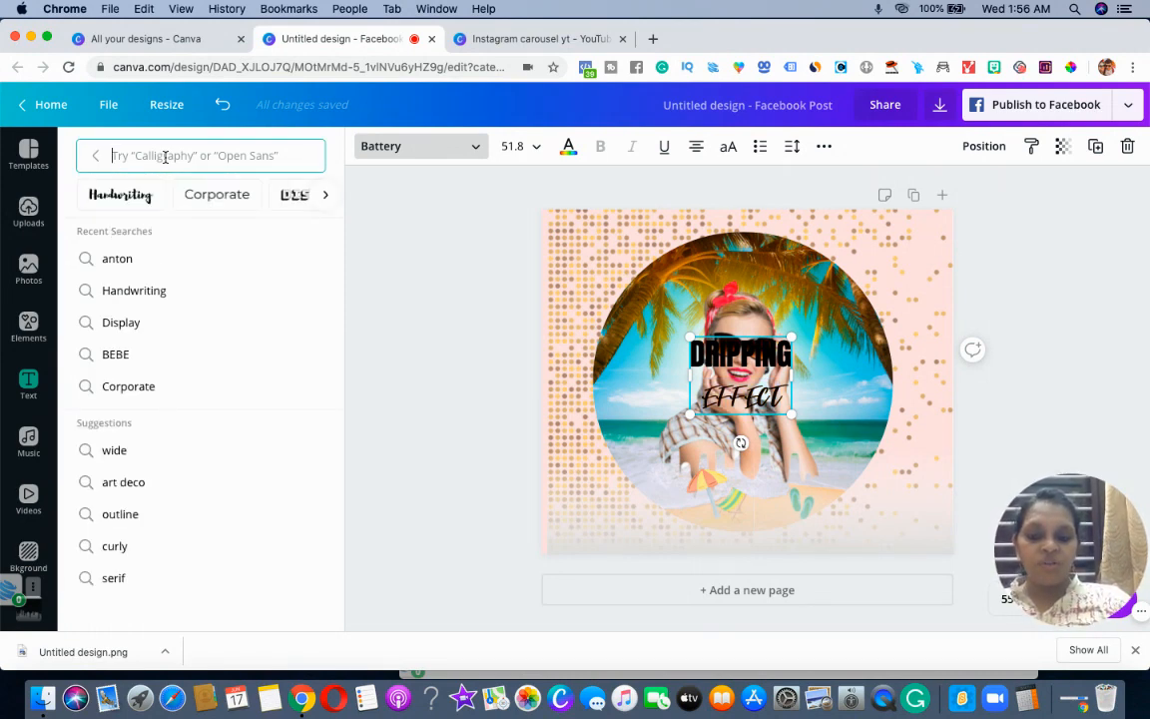
text(SHADOW)
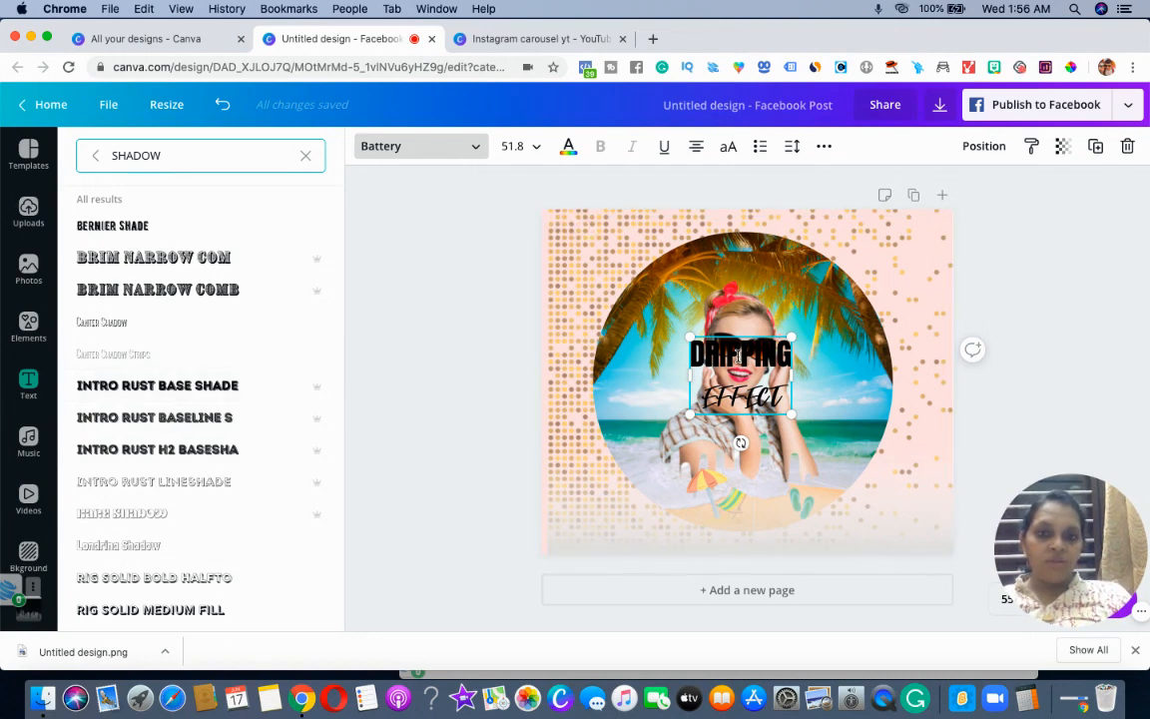
double_click(738, 356)
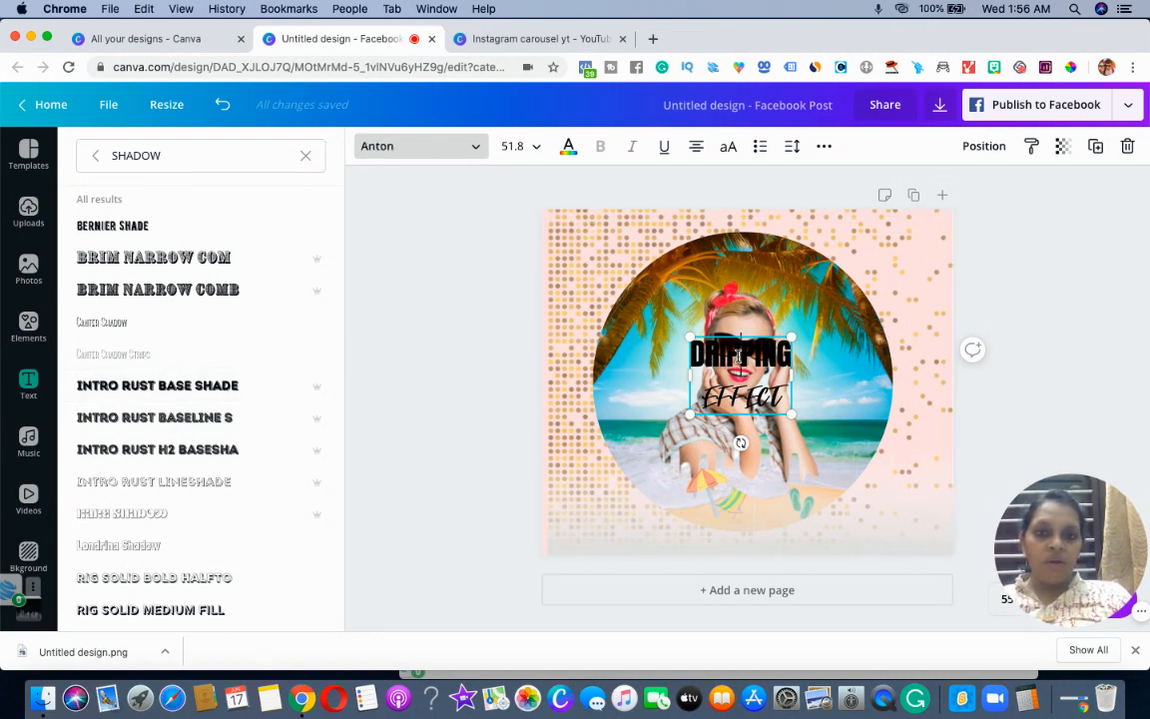
click(148, 262)
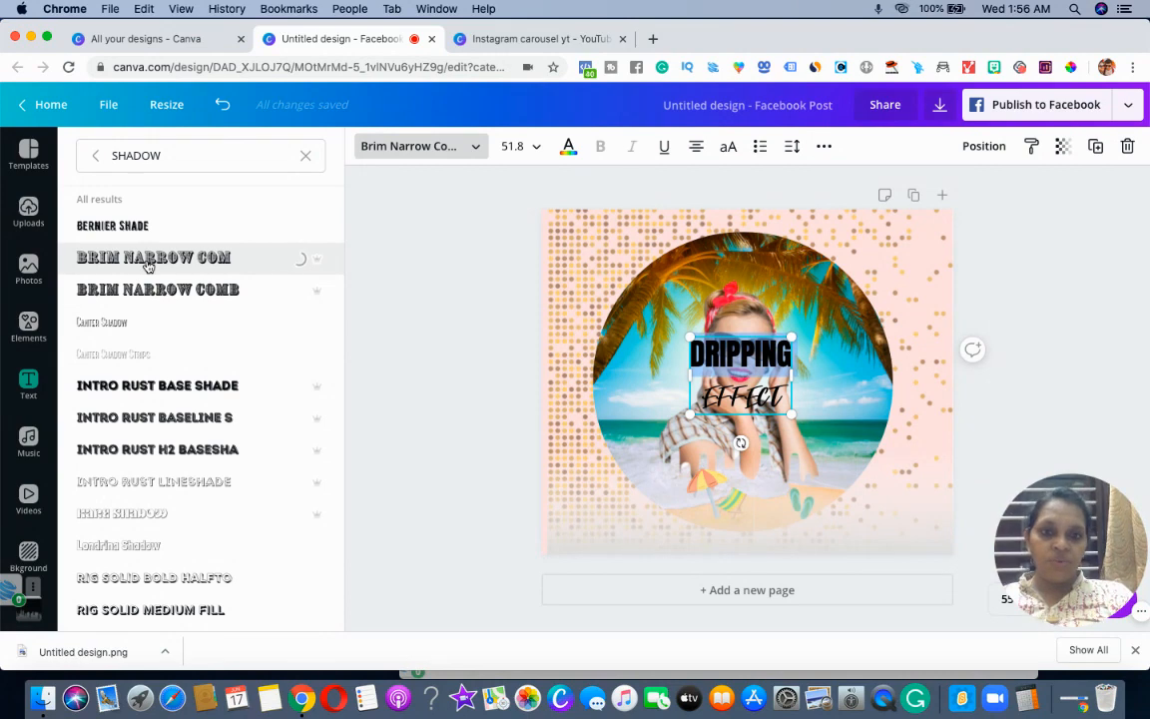
click(742, 397)
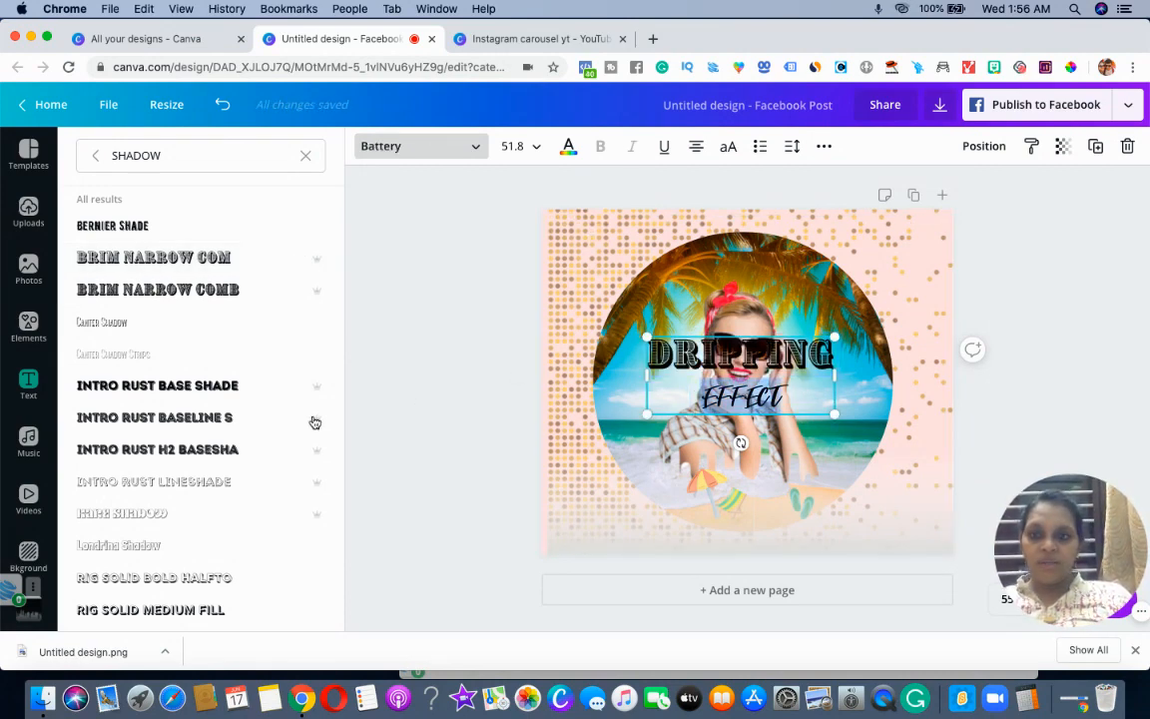
click(166, 453)
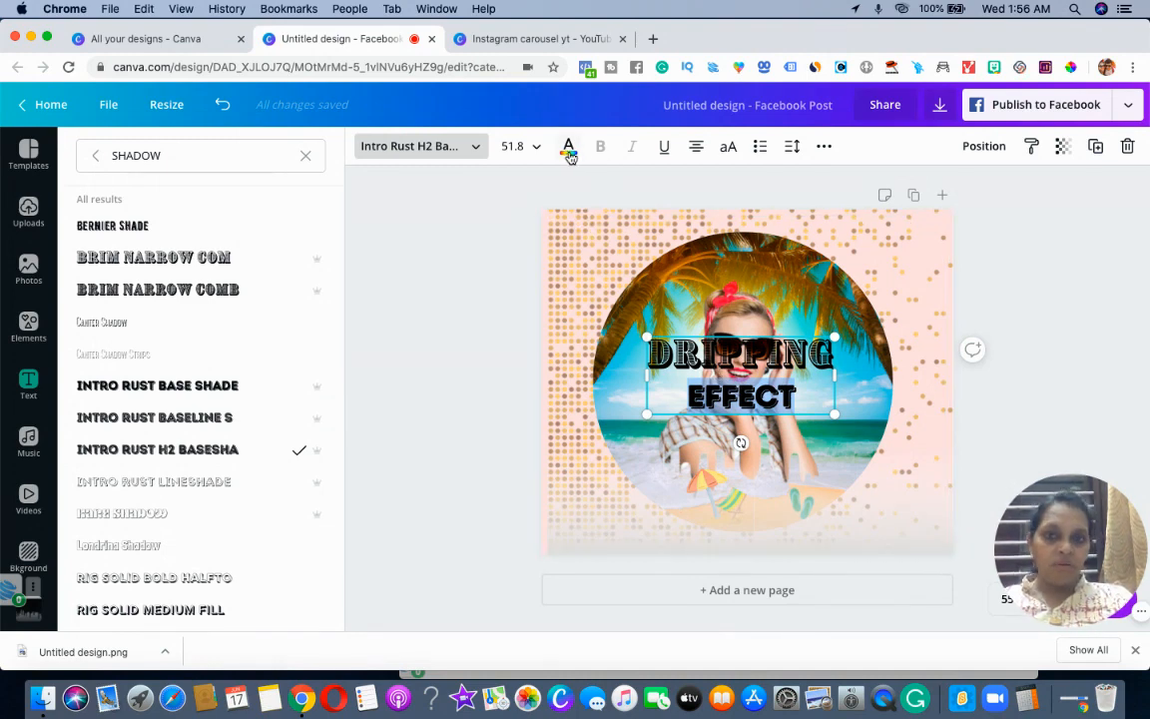
- Colour the word "EFFECT" bright red from the Contrasting palette and move the title to the page's upper-right corner
click(568, 148)
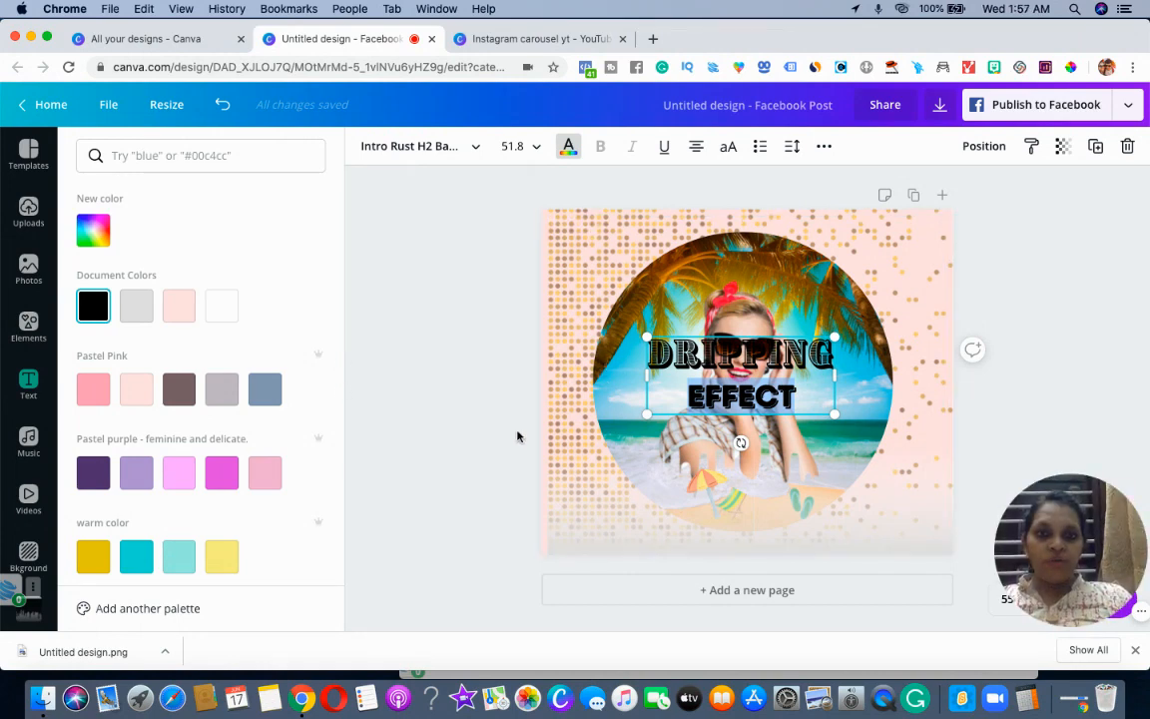
drag(337, 333, 345, 502)
click(226, 329)
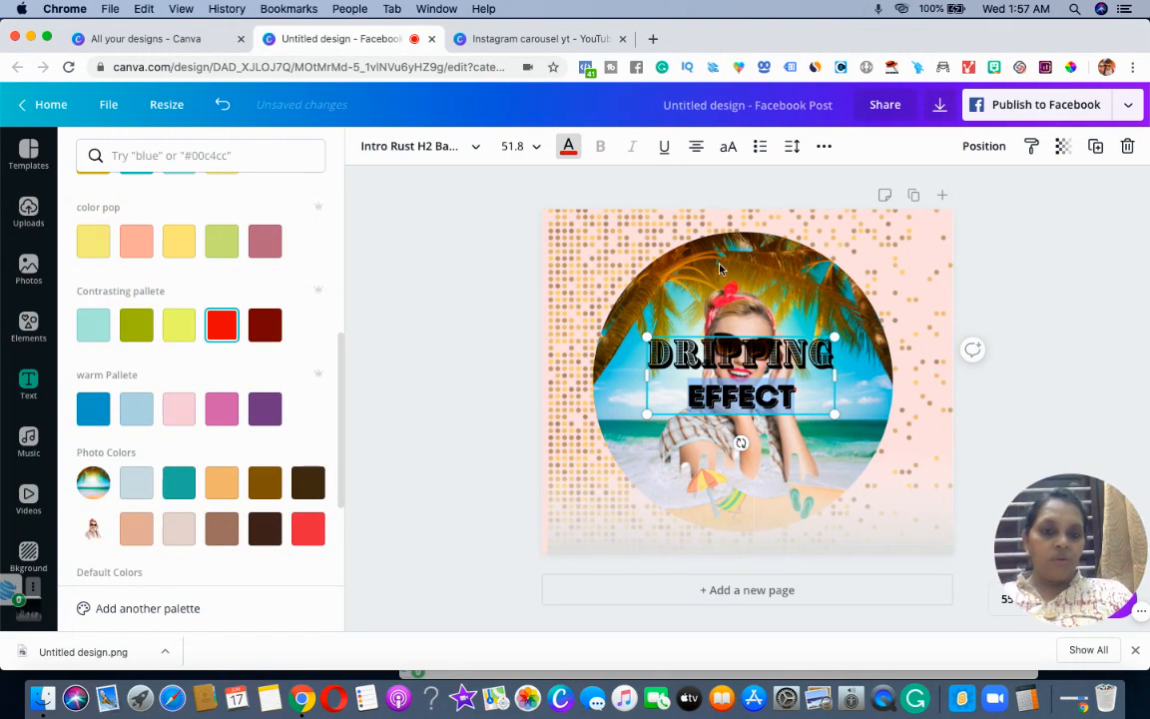
click(1019, 377)
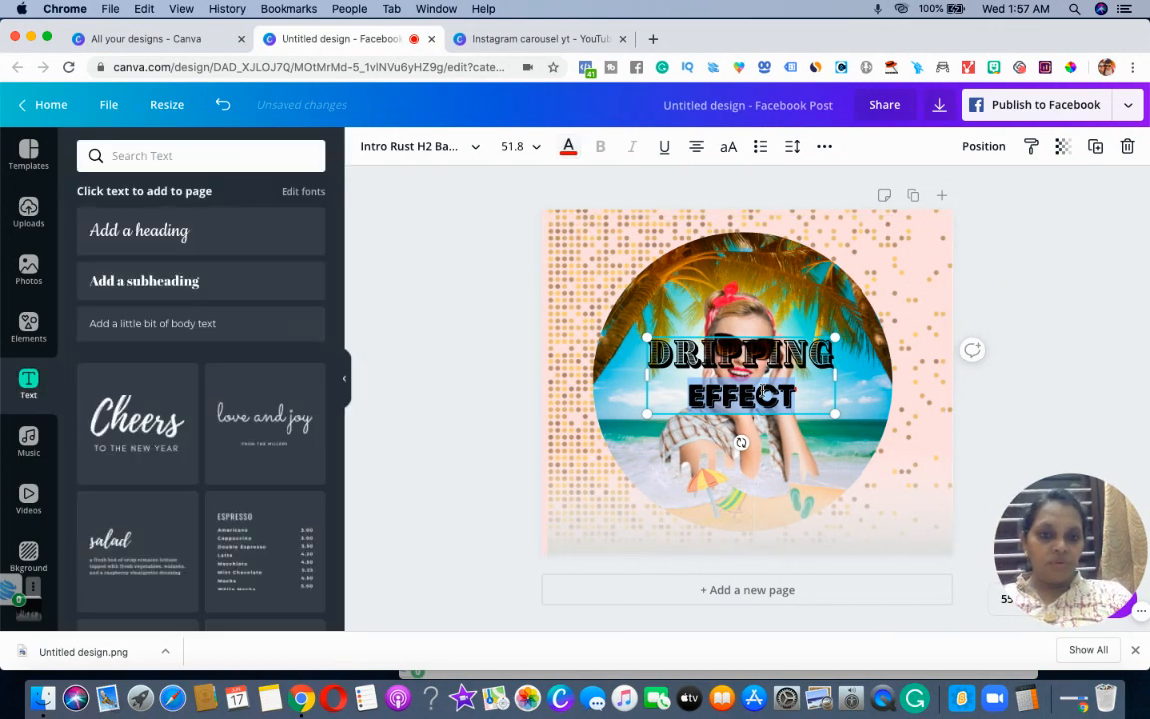
click(1110, 390)
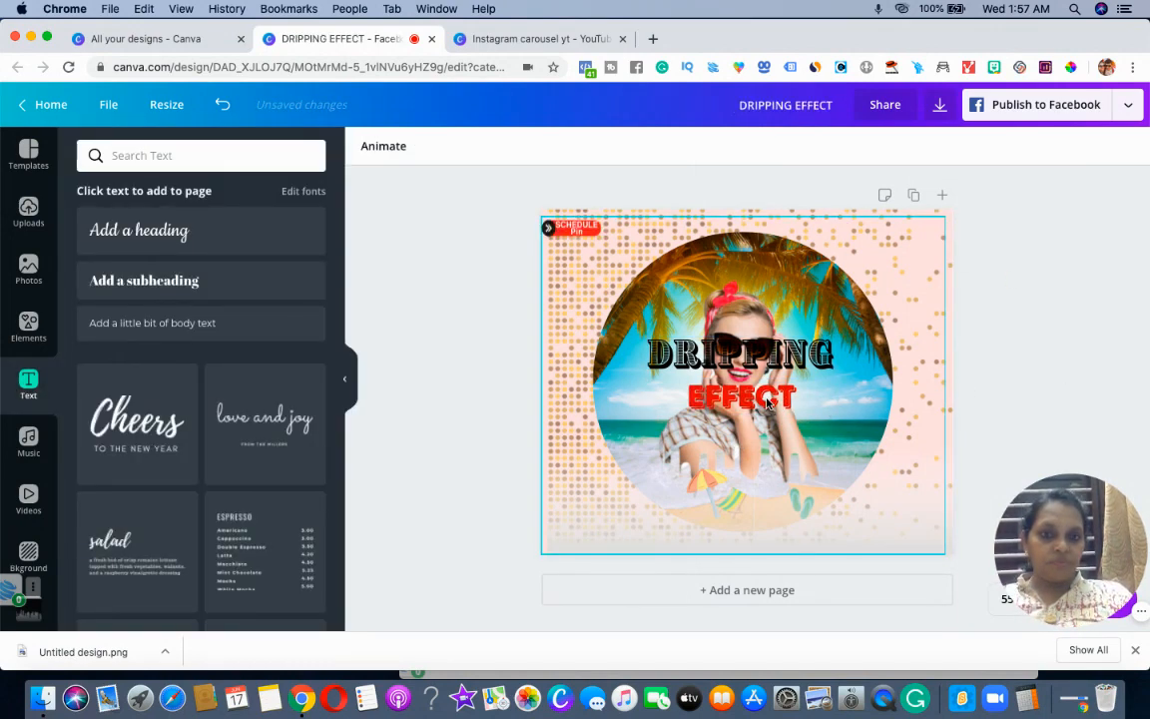
drag(800, 355, 887, 278)
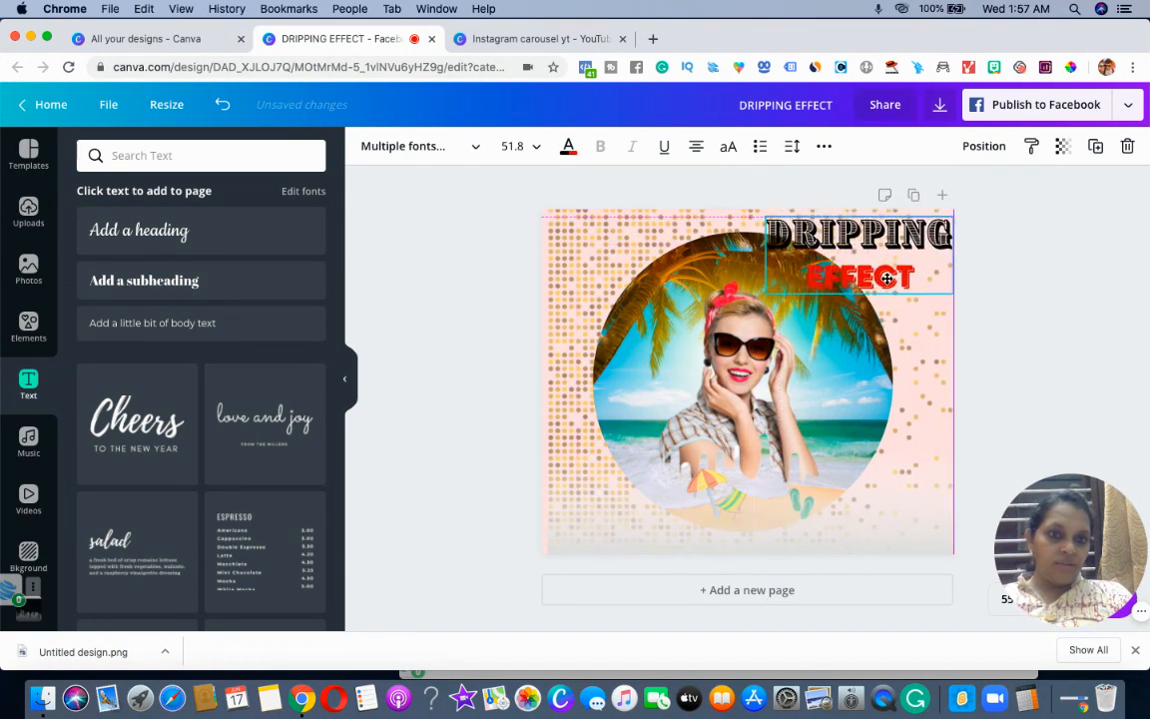
click(1054, 310)
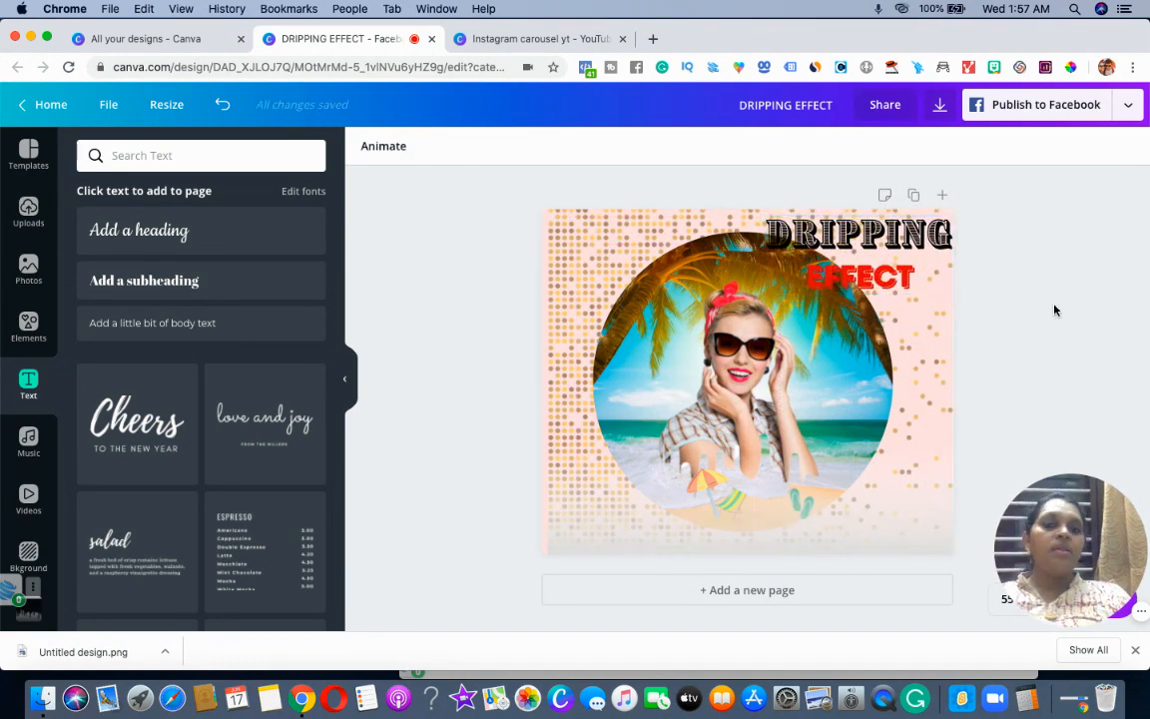